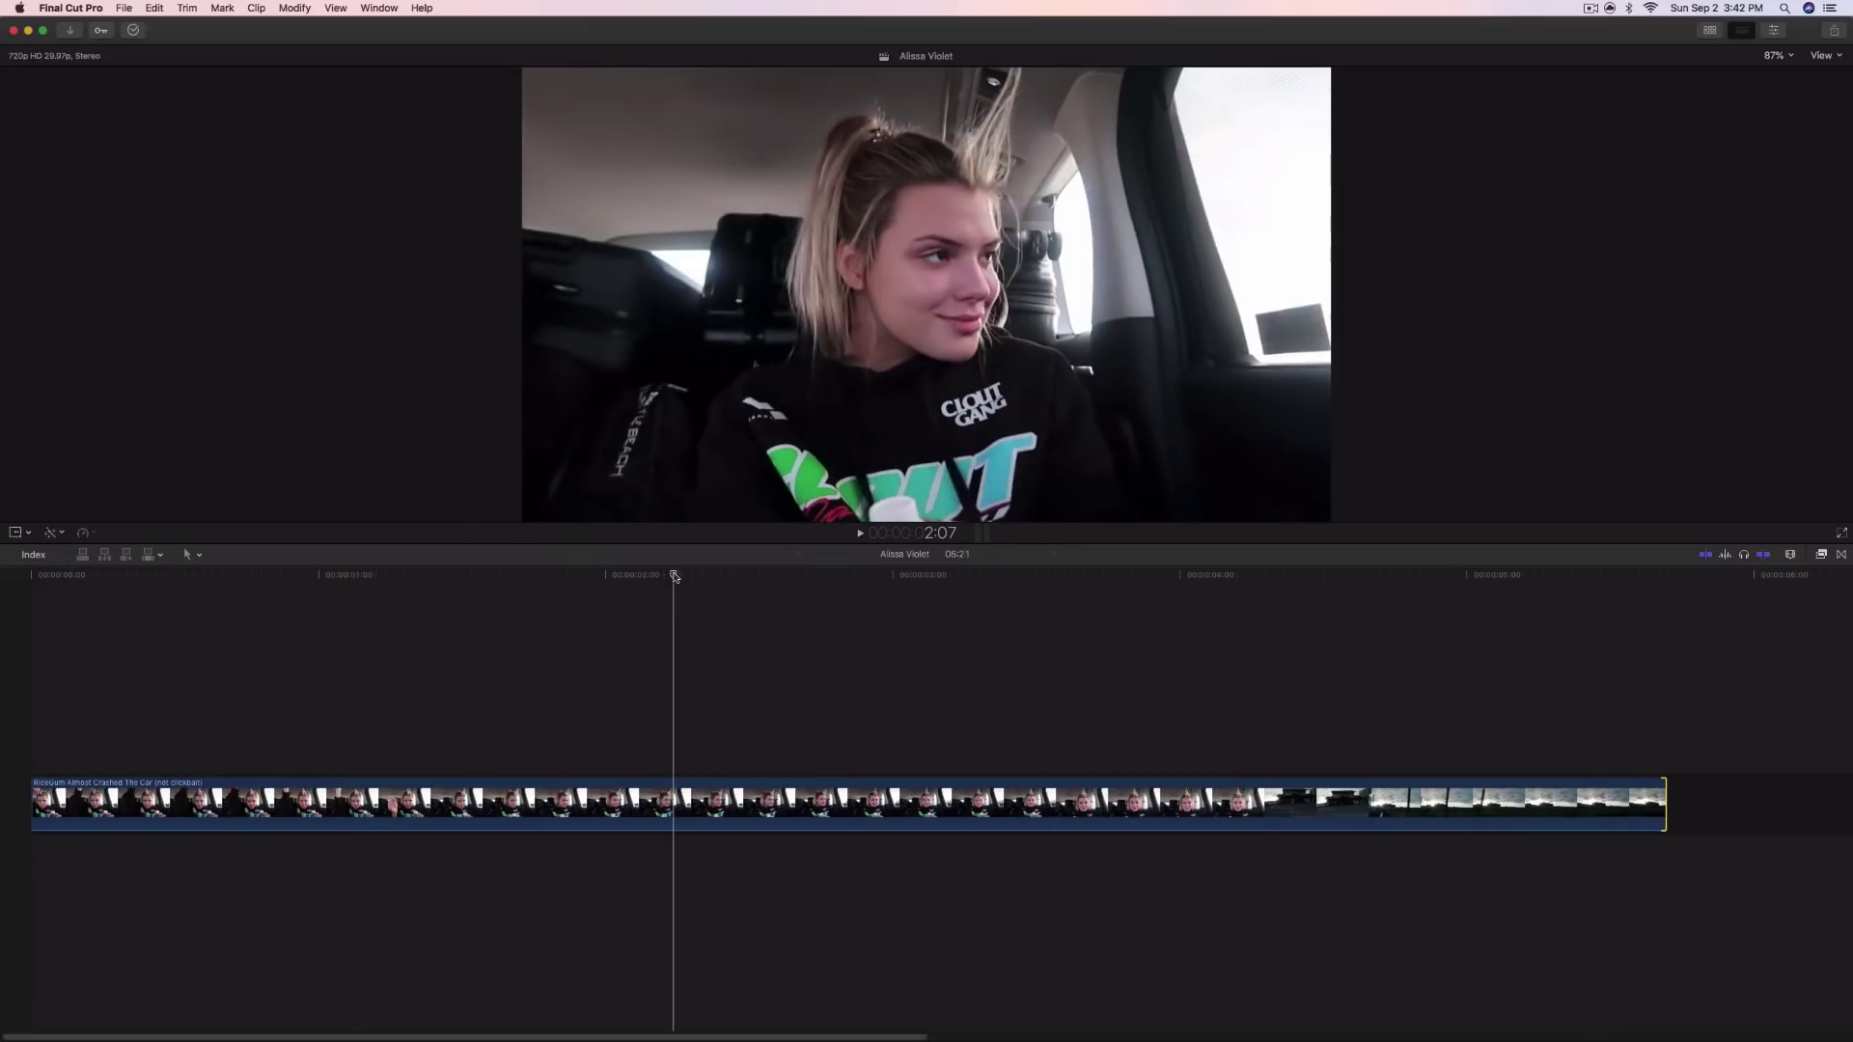
Add a freeze frame of the car clip at 3:11
left_click_drag(673, 576, 727, 656)
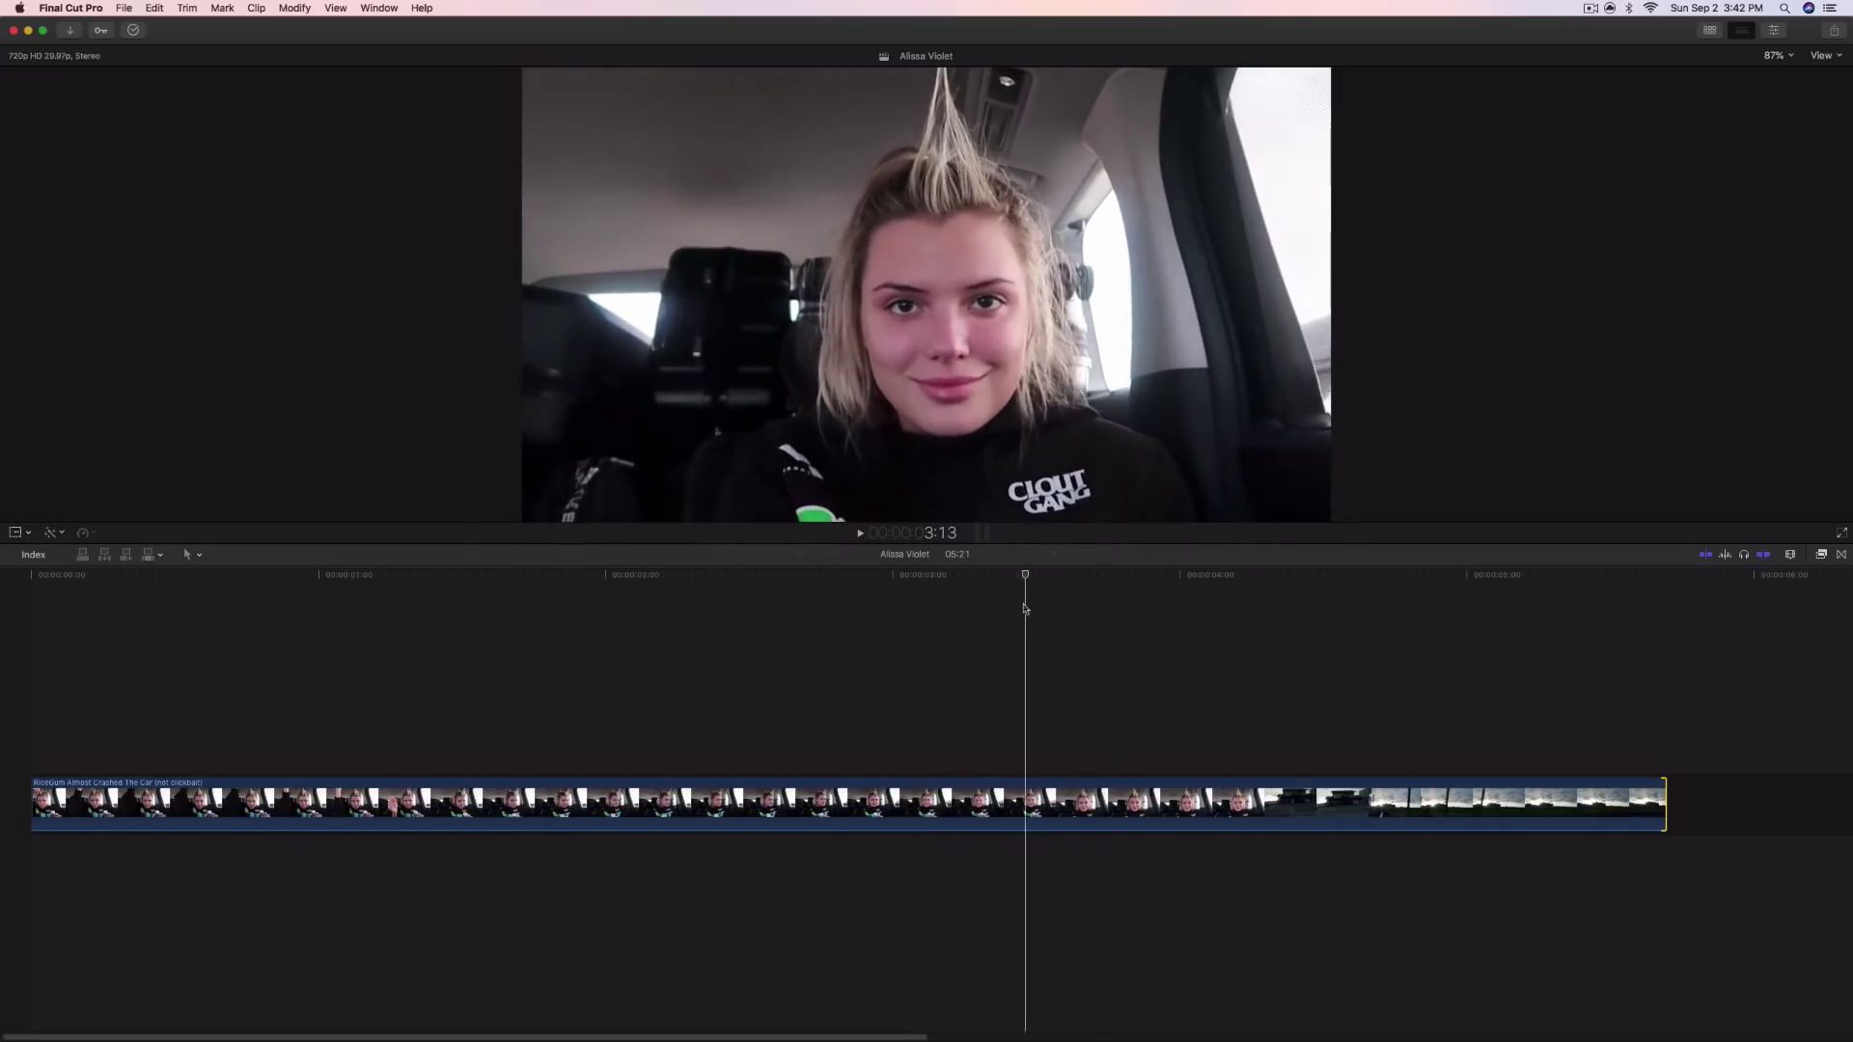
left_click(1008, 819)
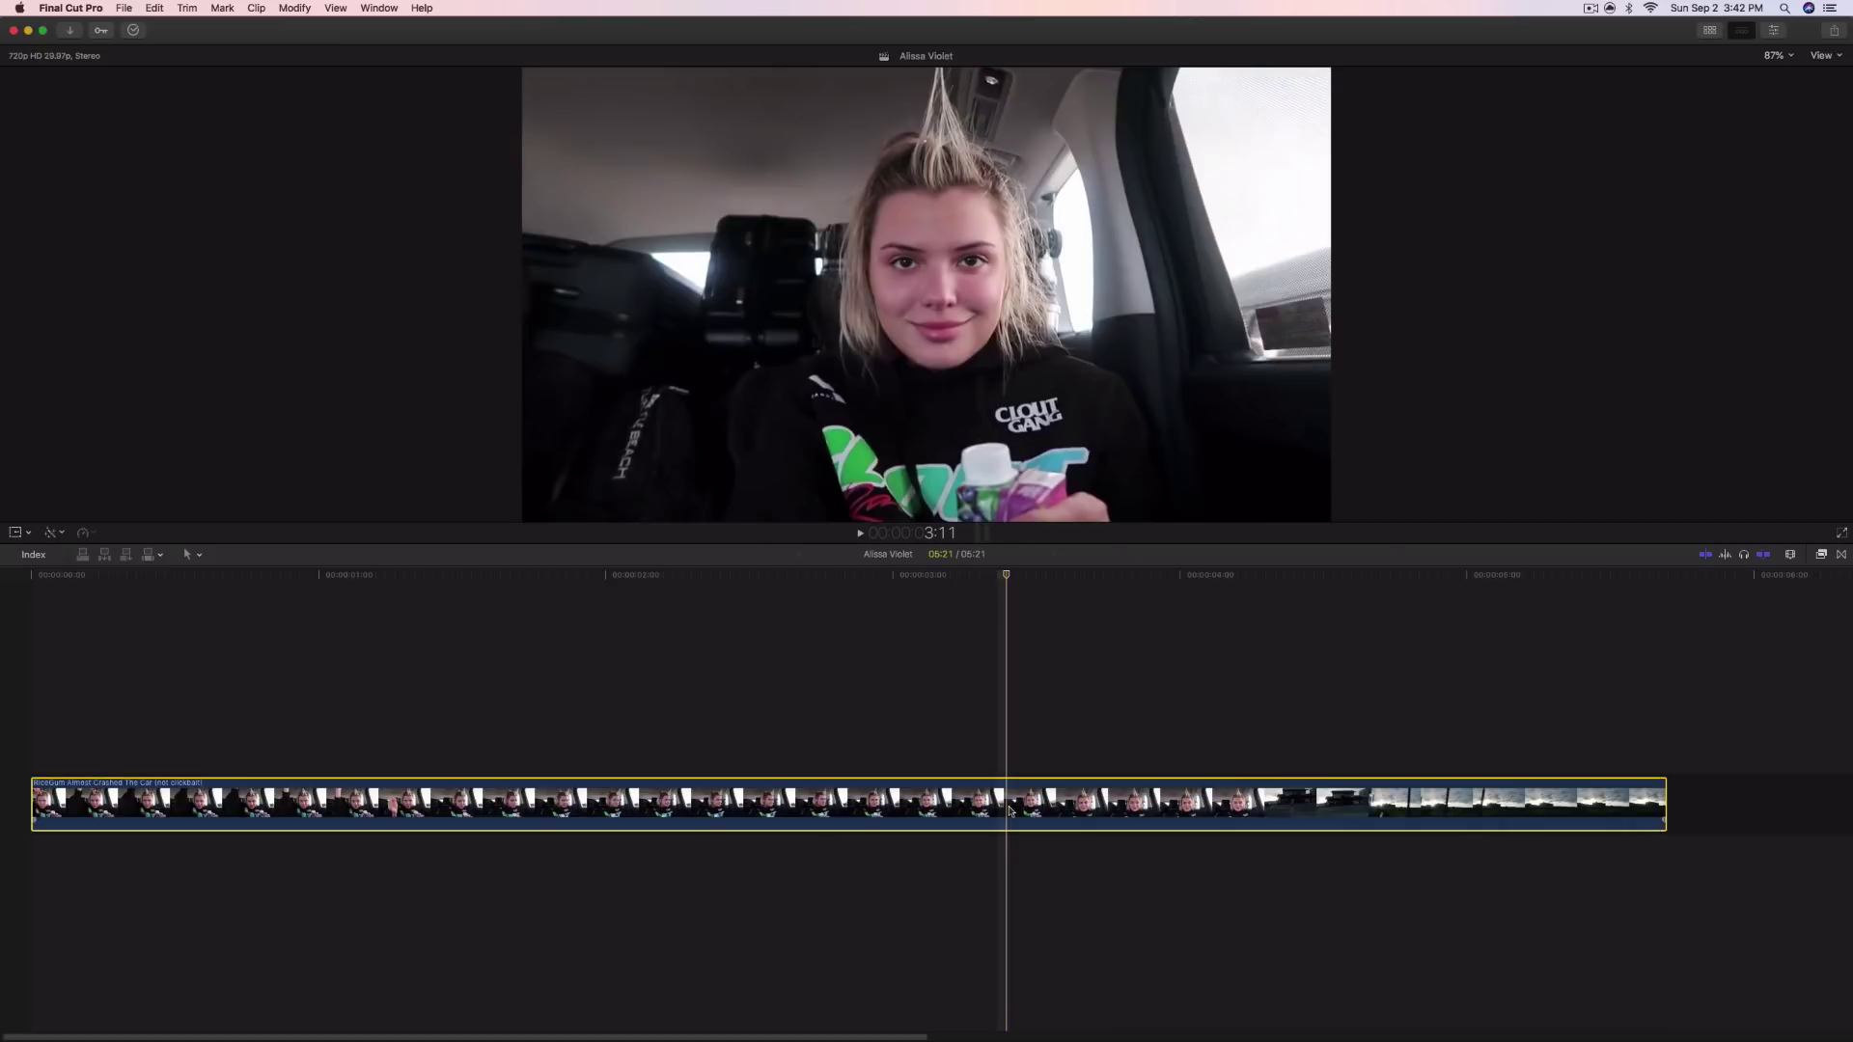
left_click(155, 7)
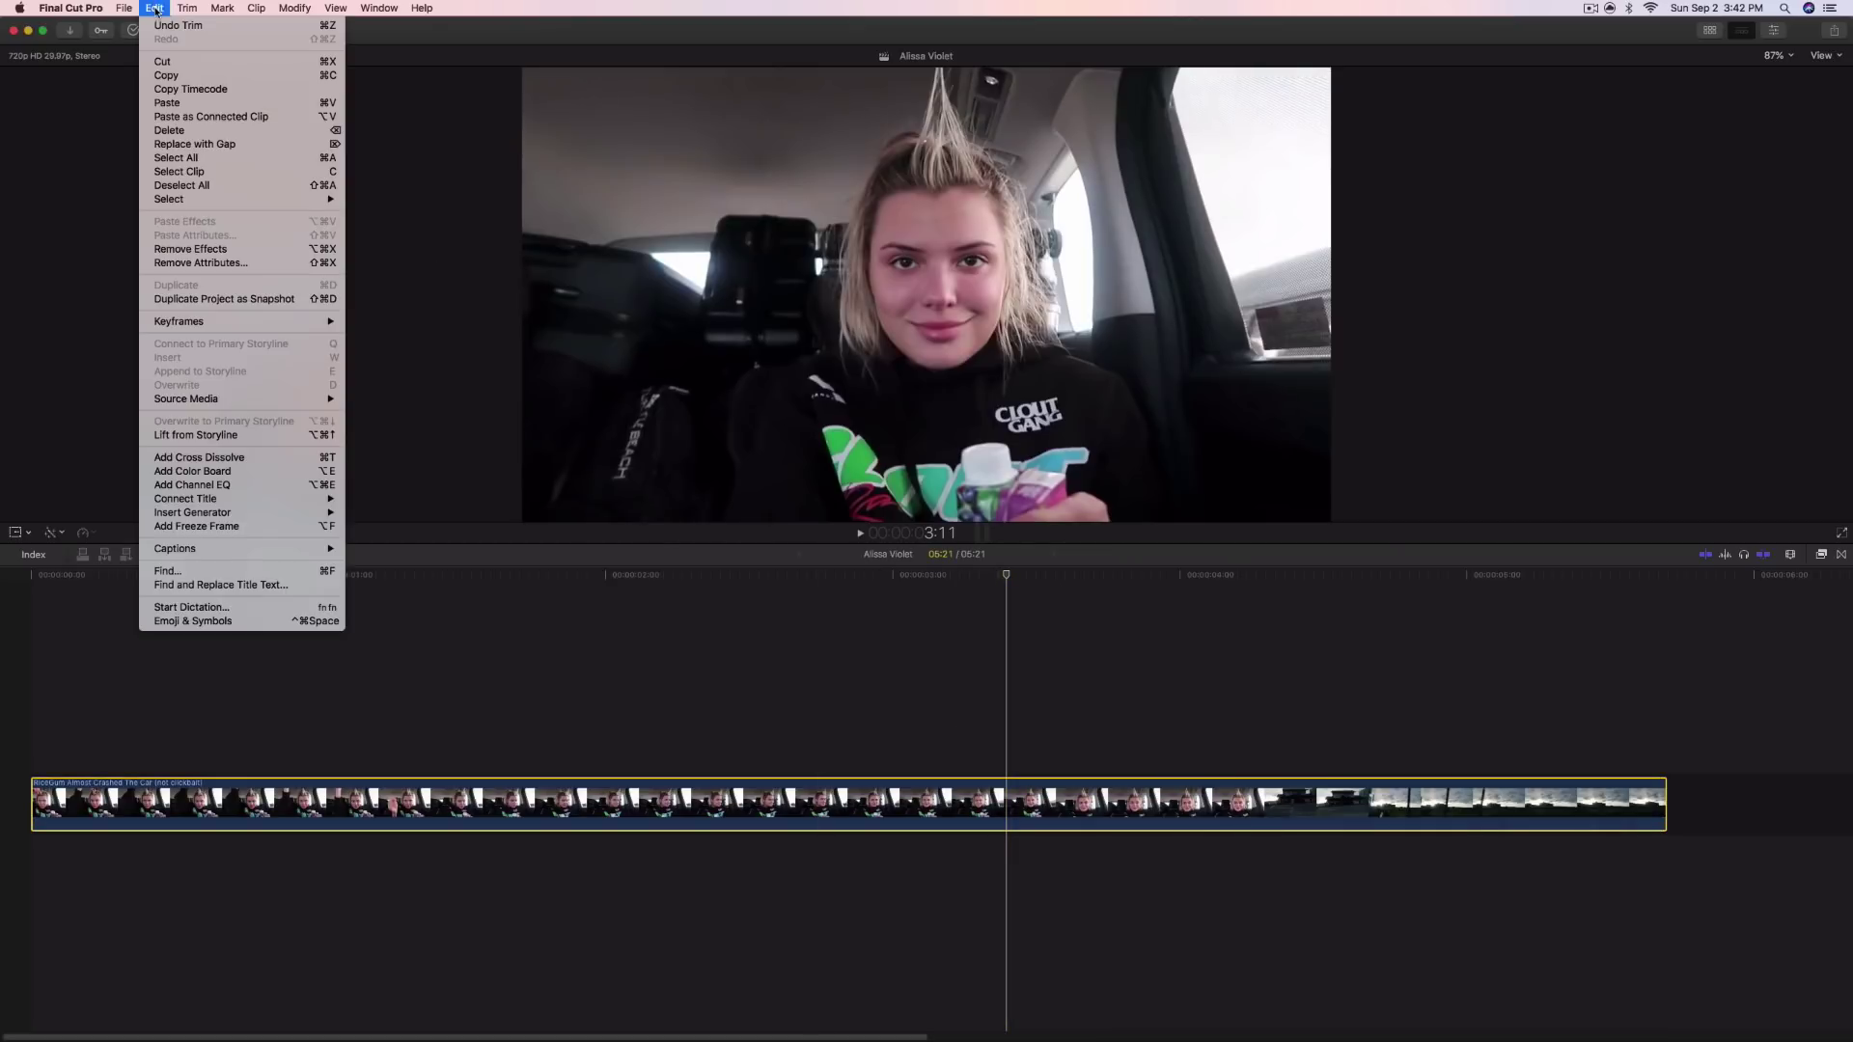
left_click(199, 527)
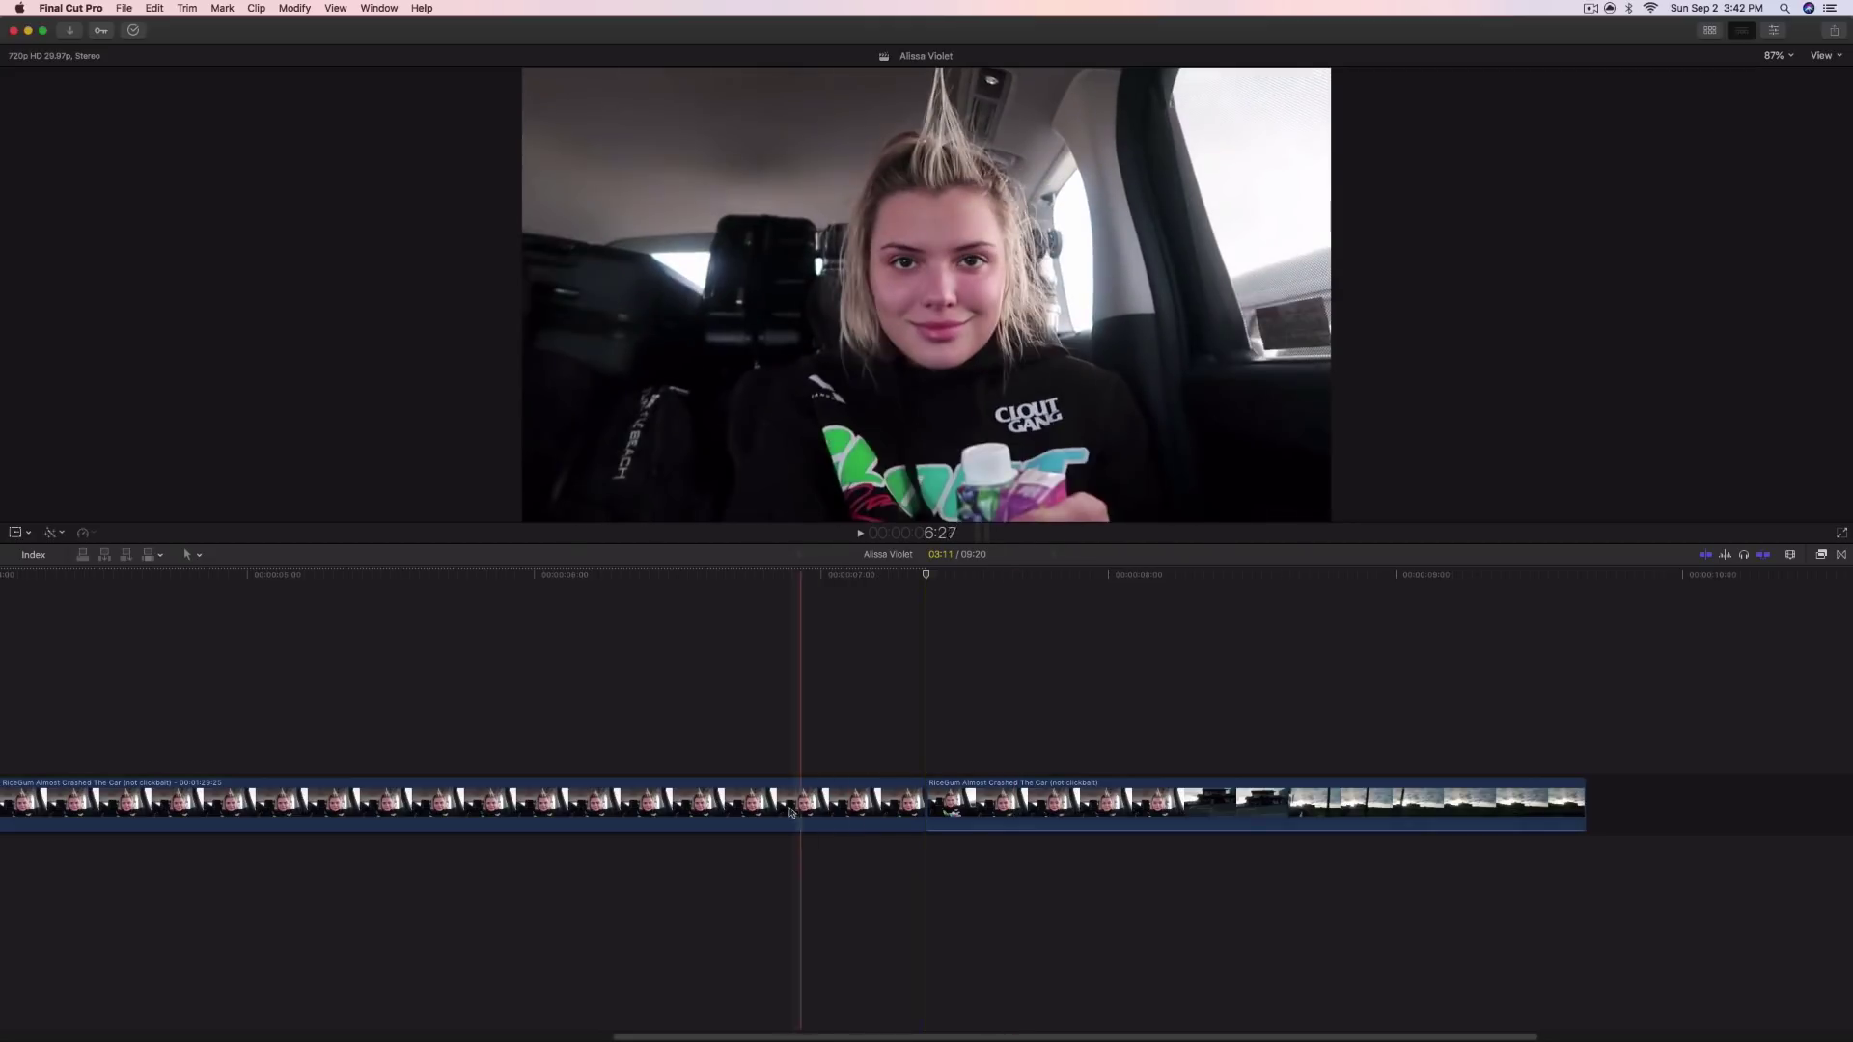
Shorten the freeze frame in the main storyline to 1:29 and play it back
left_click_drag(794, 1038, 512, 1003)
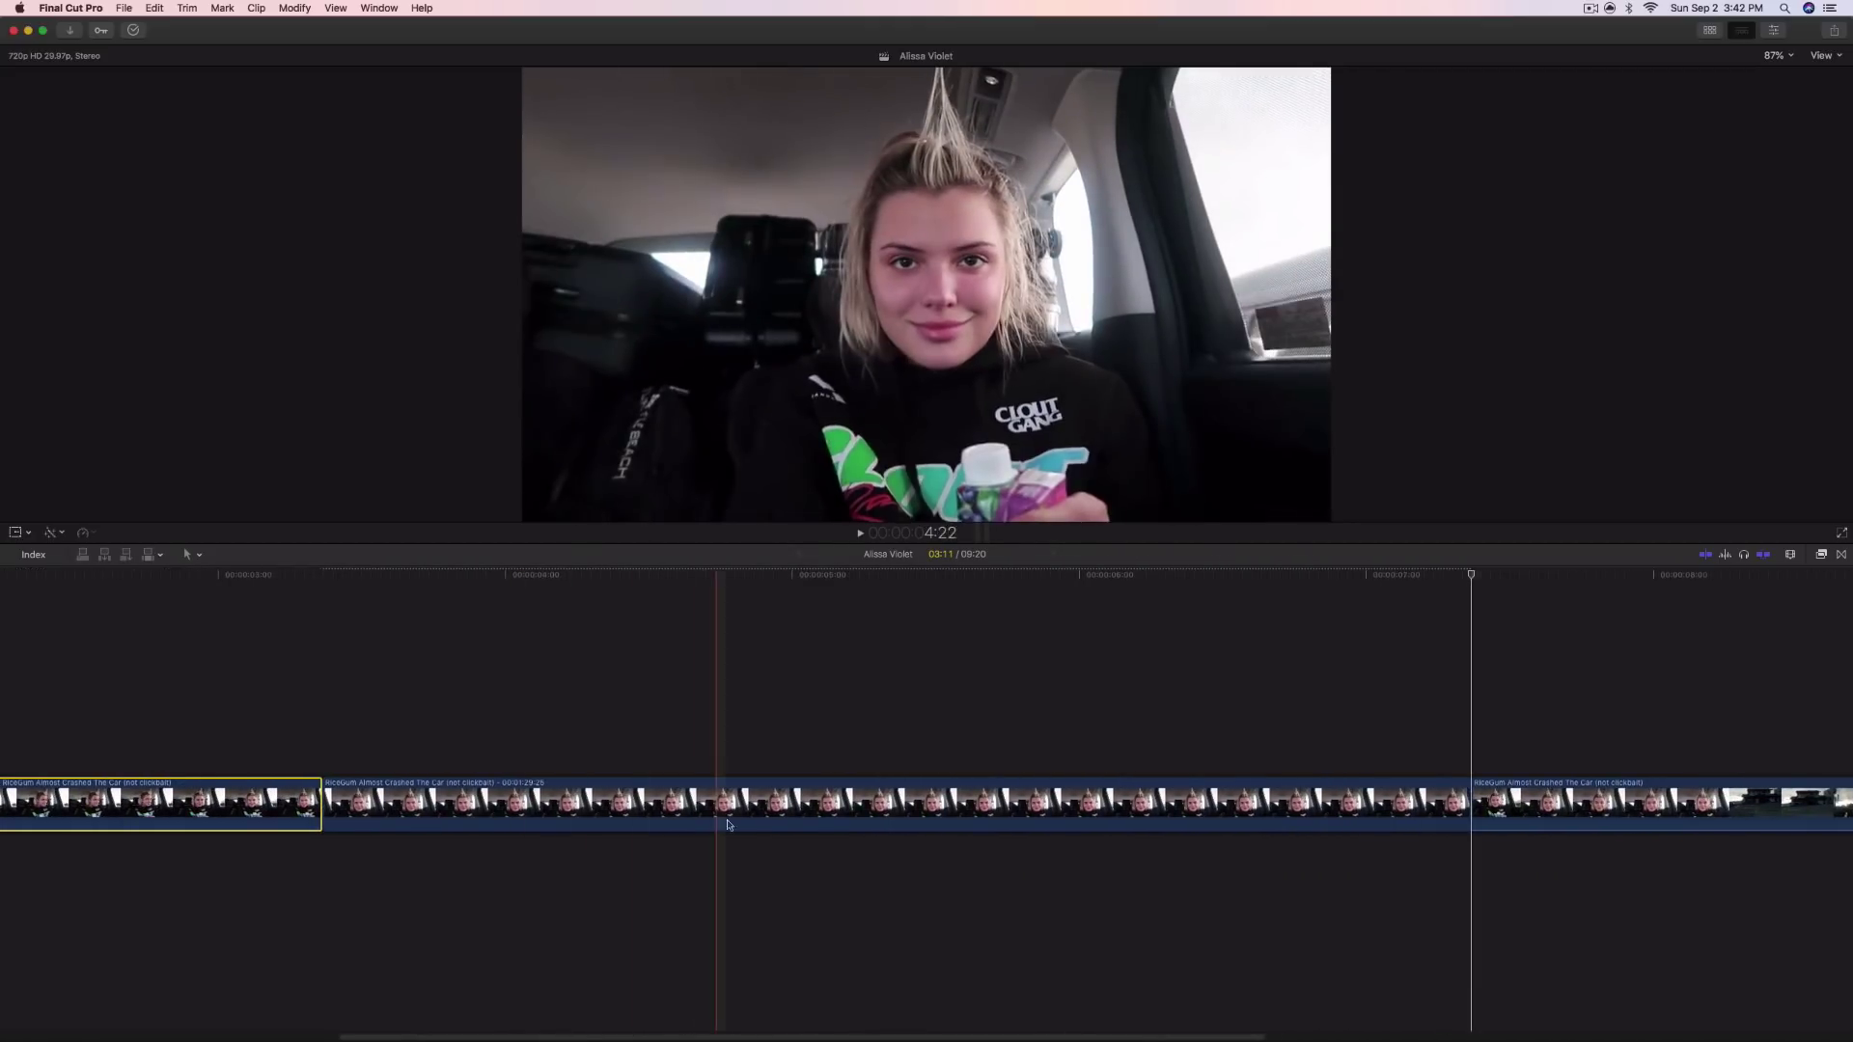
left_click(728, 825)
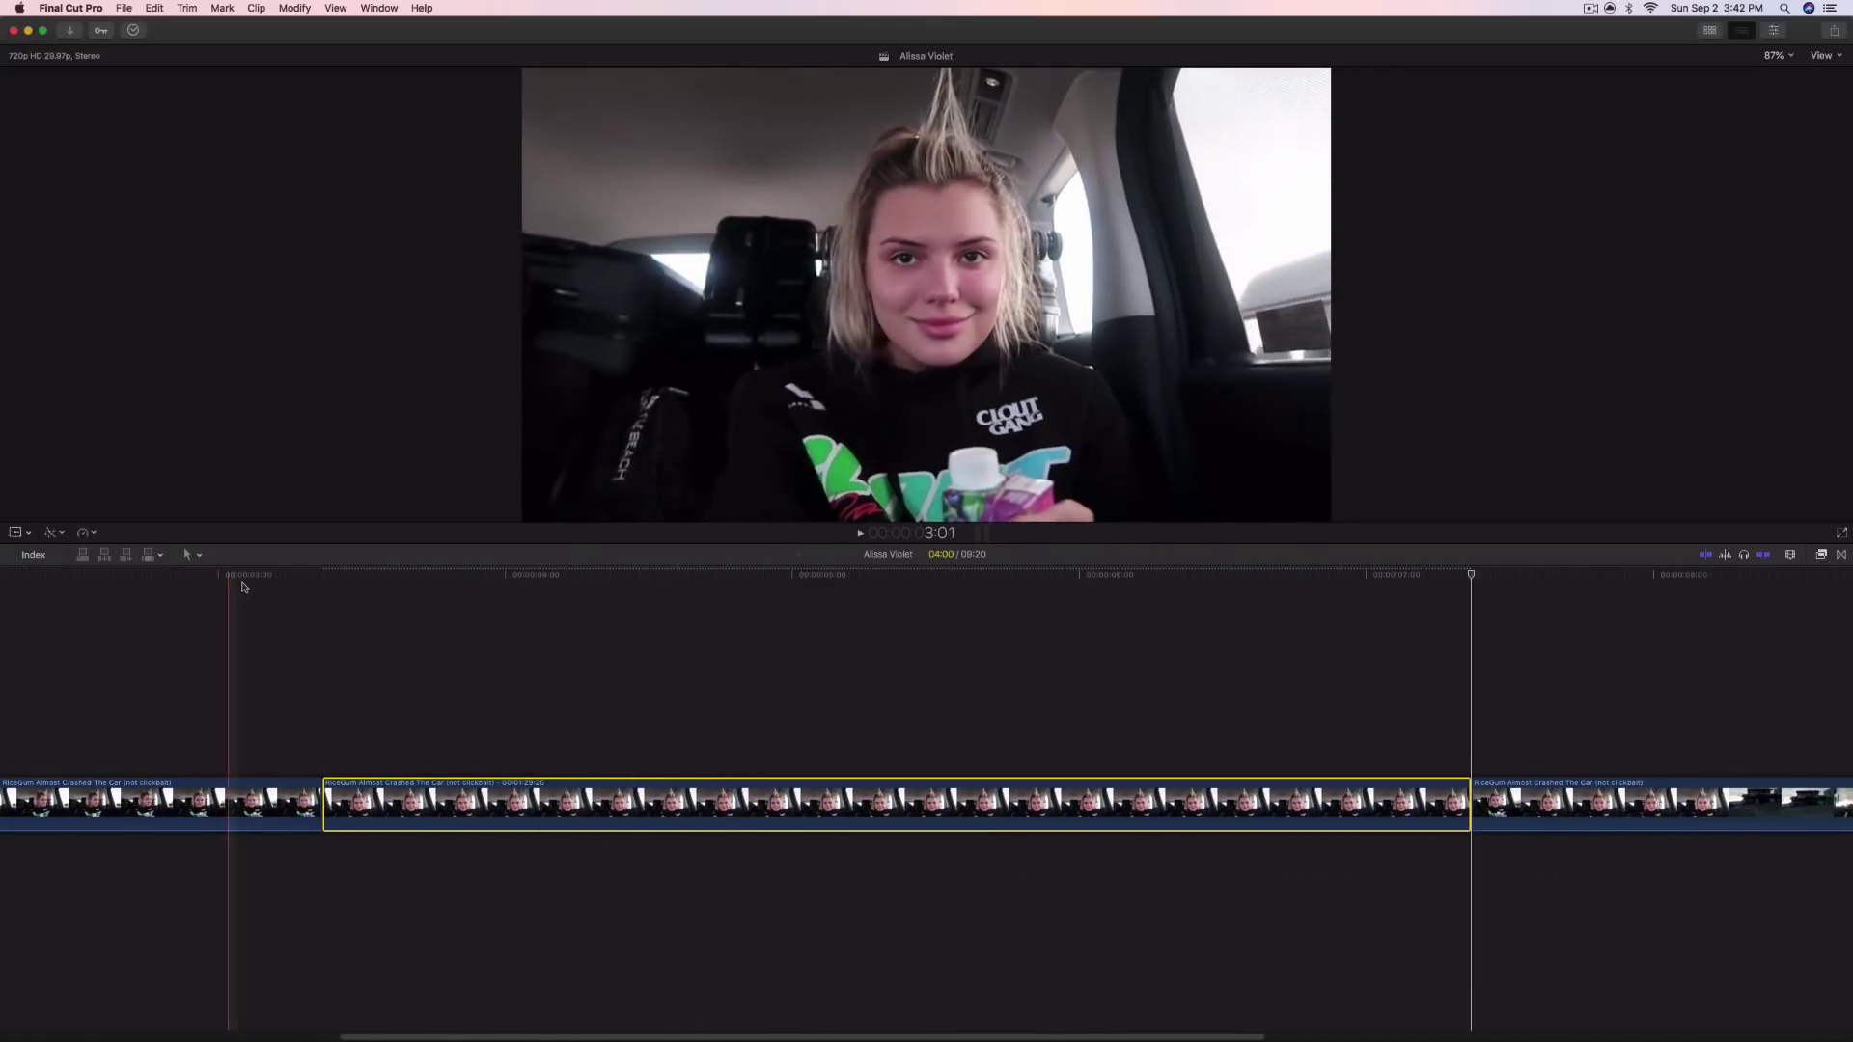
left_click_drag(336, 579, 647, 668)
key("super+minus")
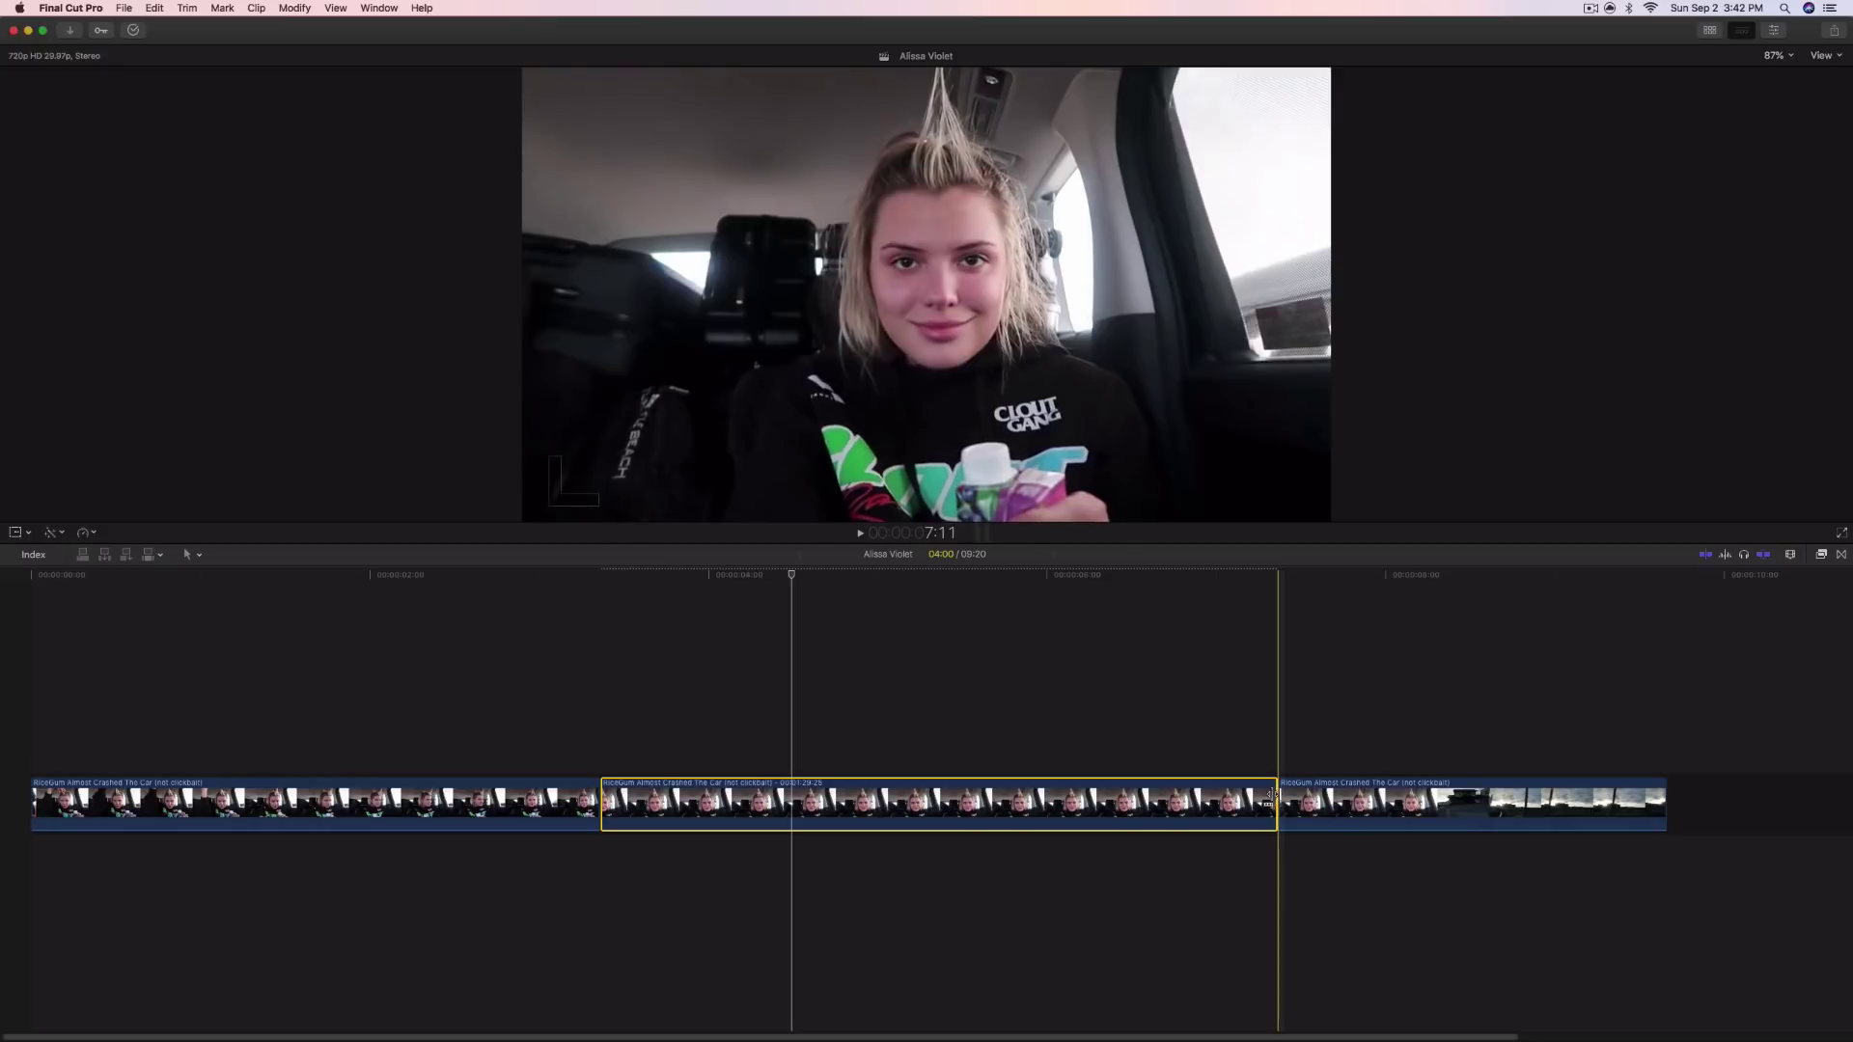
left_click_drag(1272, 797, 971, 797)
left_click_drag(718, 801, 721, 739)
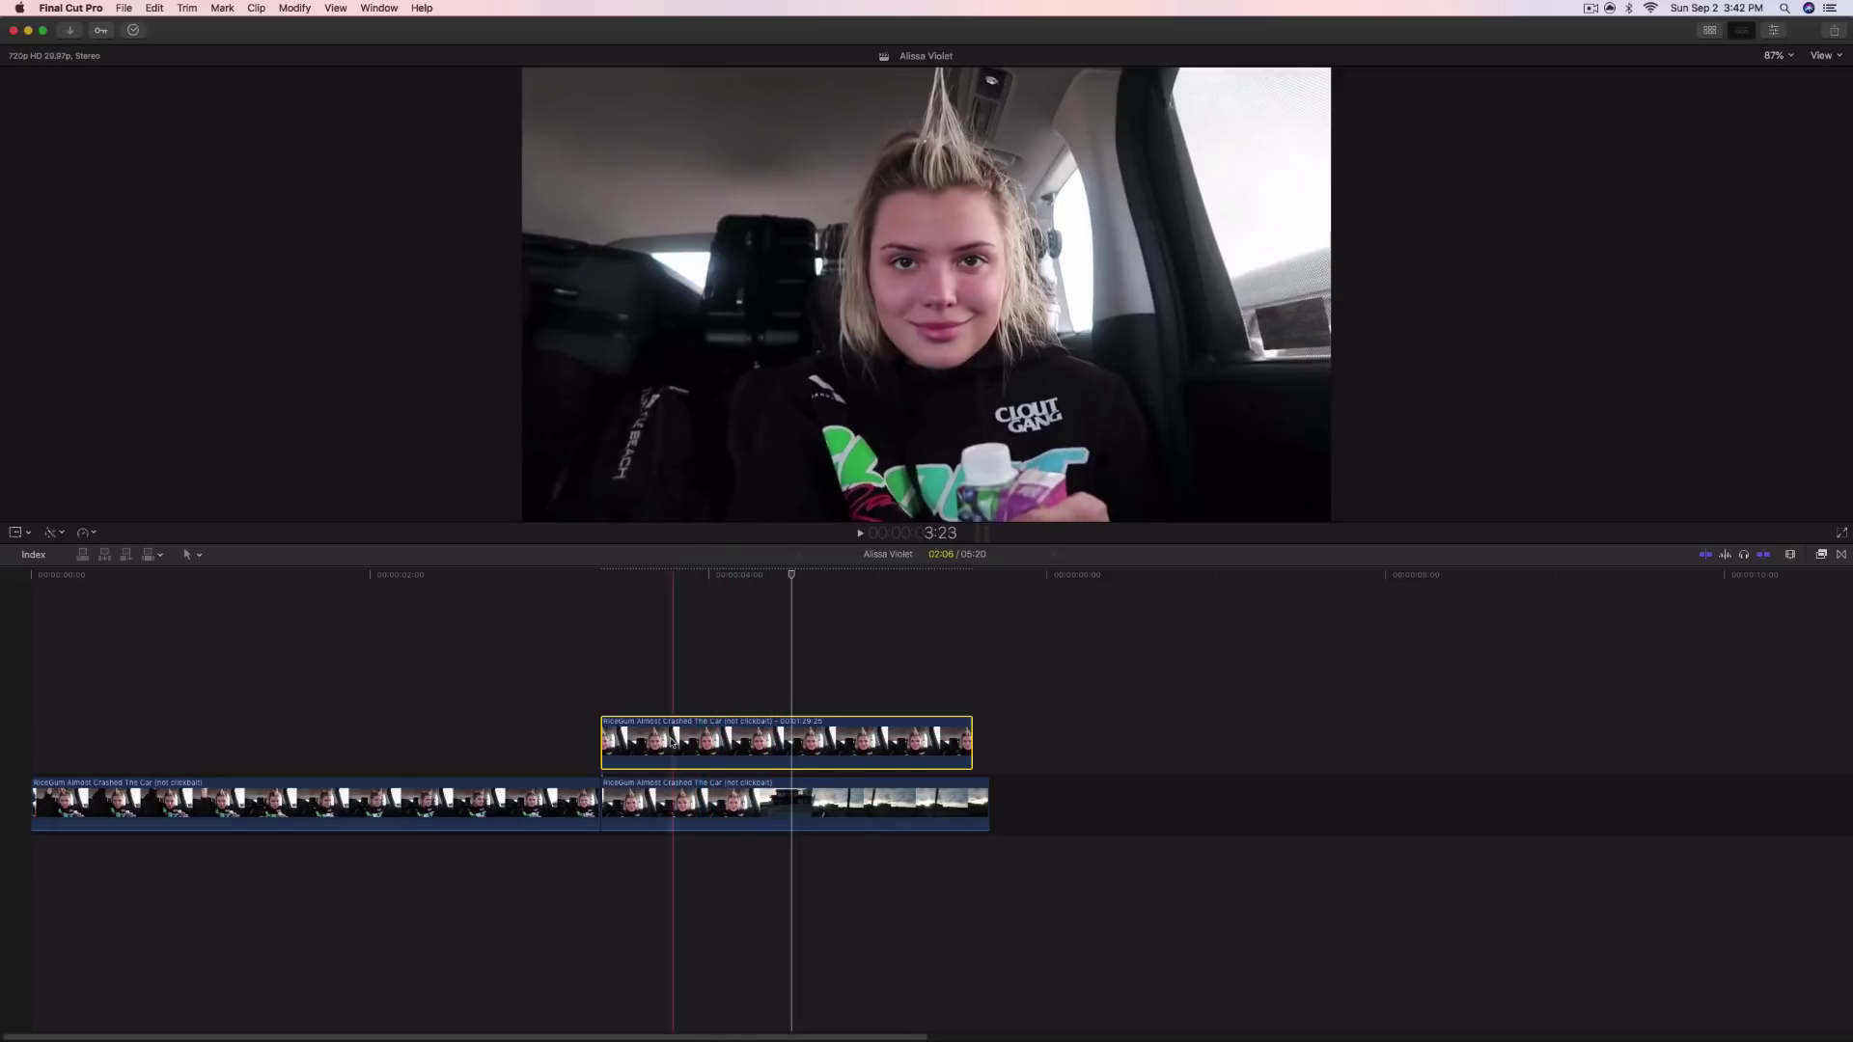
left_click_drag(672, 743, 670, 803)
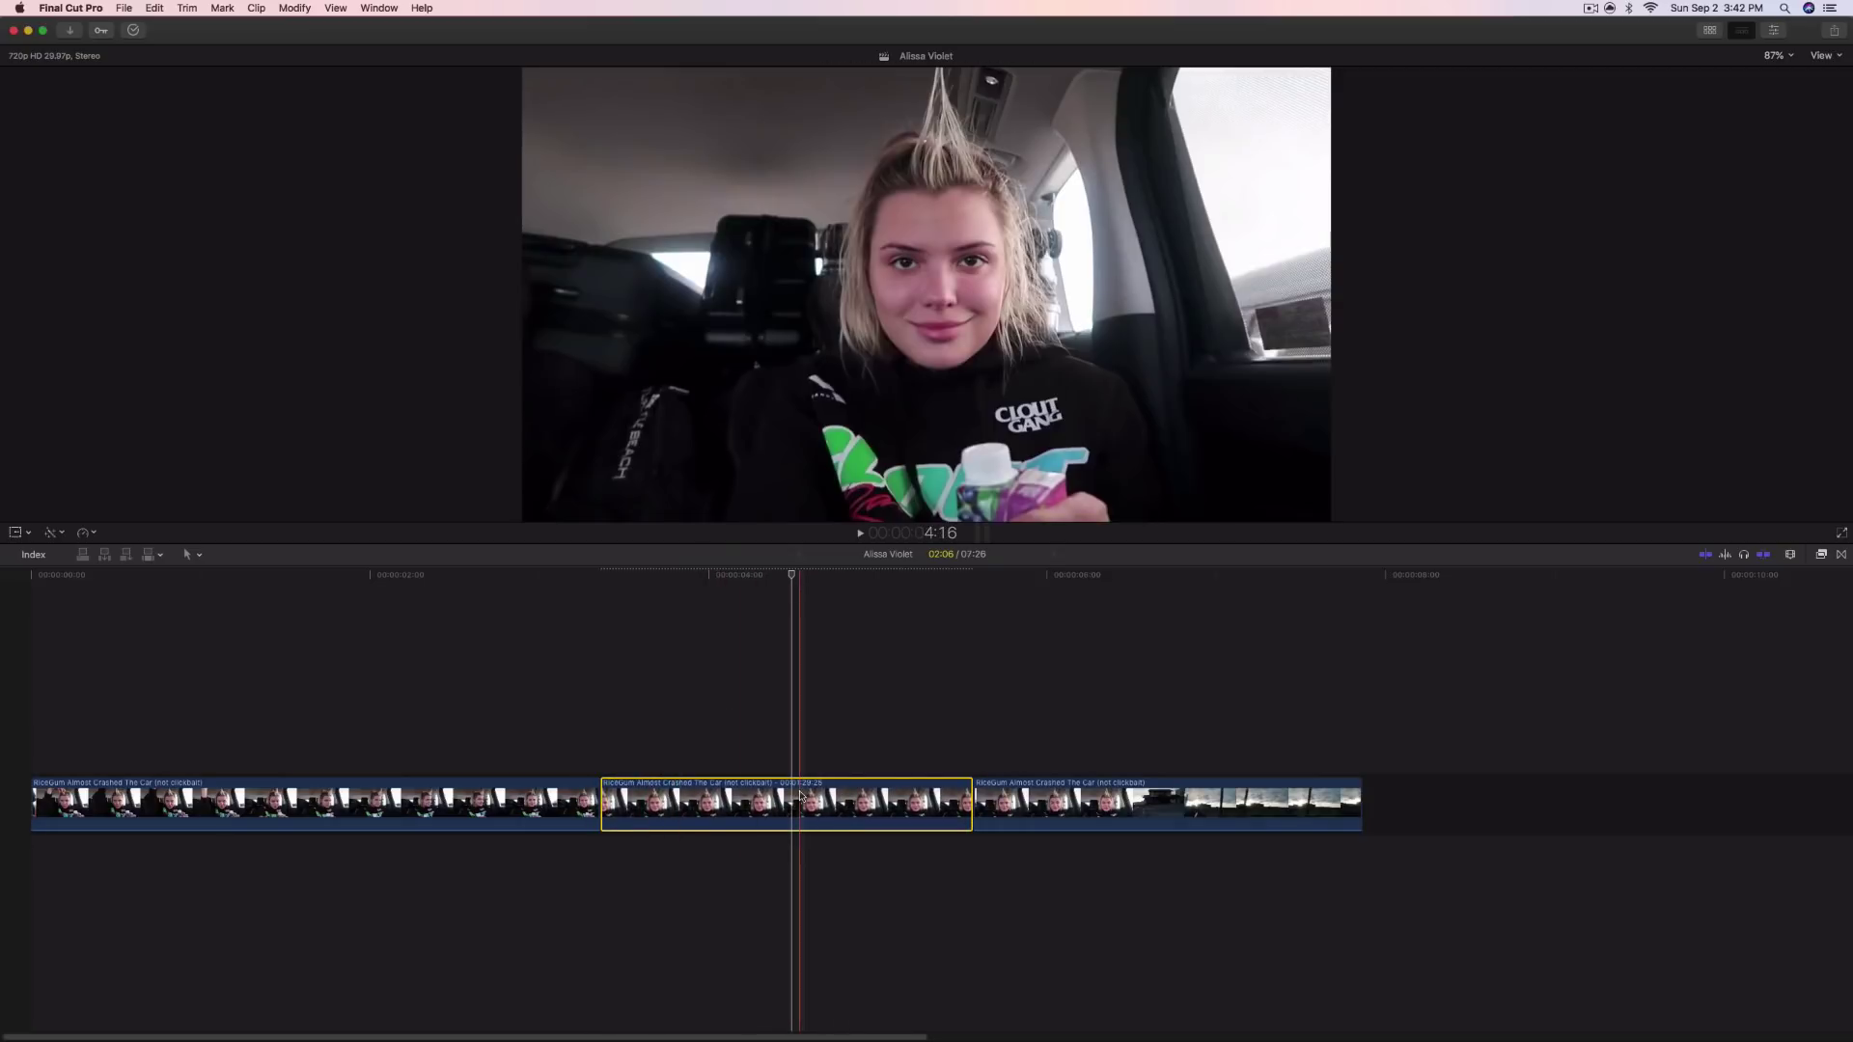
key("super+equal")
left_click_drag(1146, 799, 1066, 809)
left_click(405, 743)
key("space")
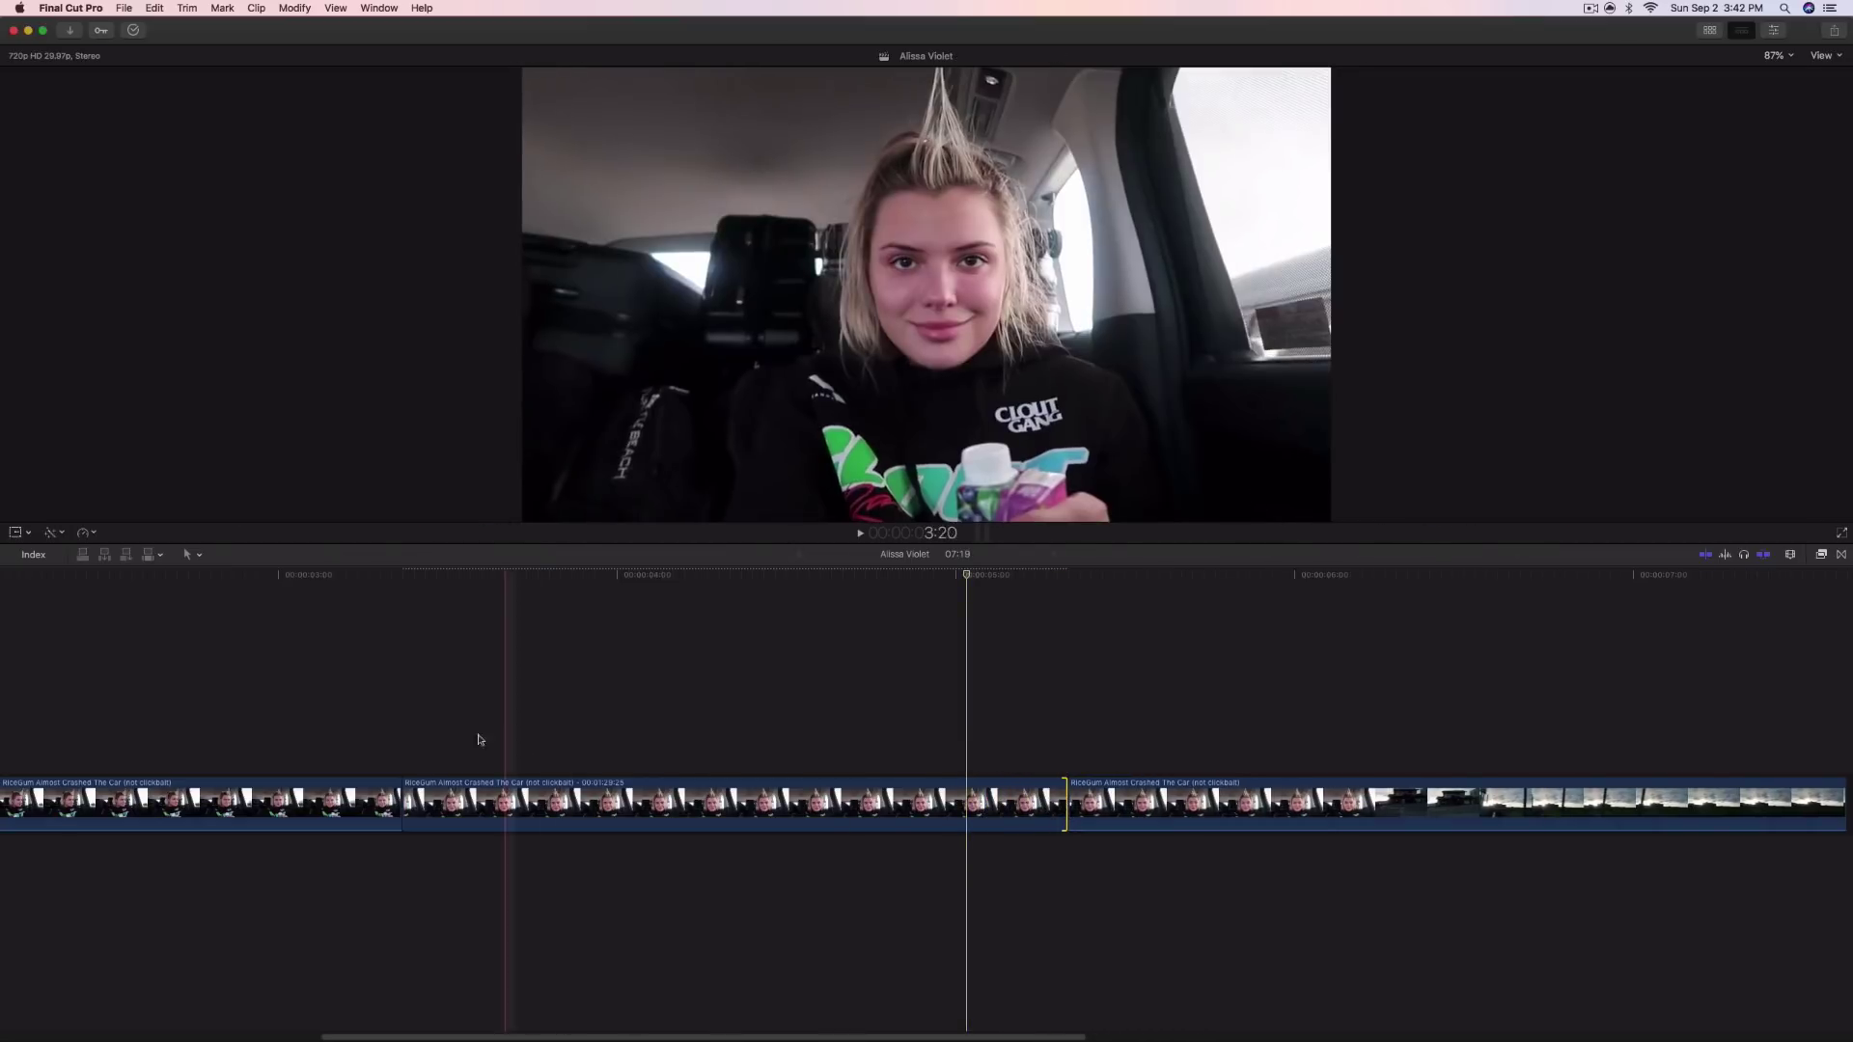
key("space")
Duplicate the freeze frame and stack the copy directly above the original, aligned to its start
left_click(564, 786)
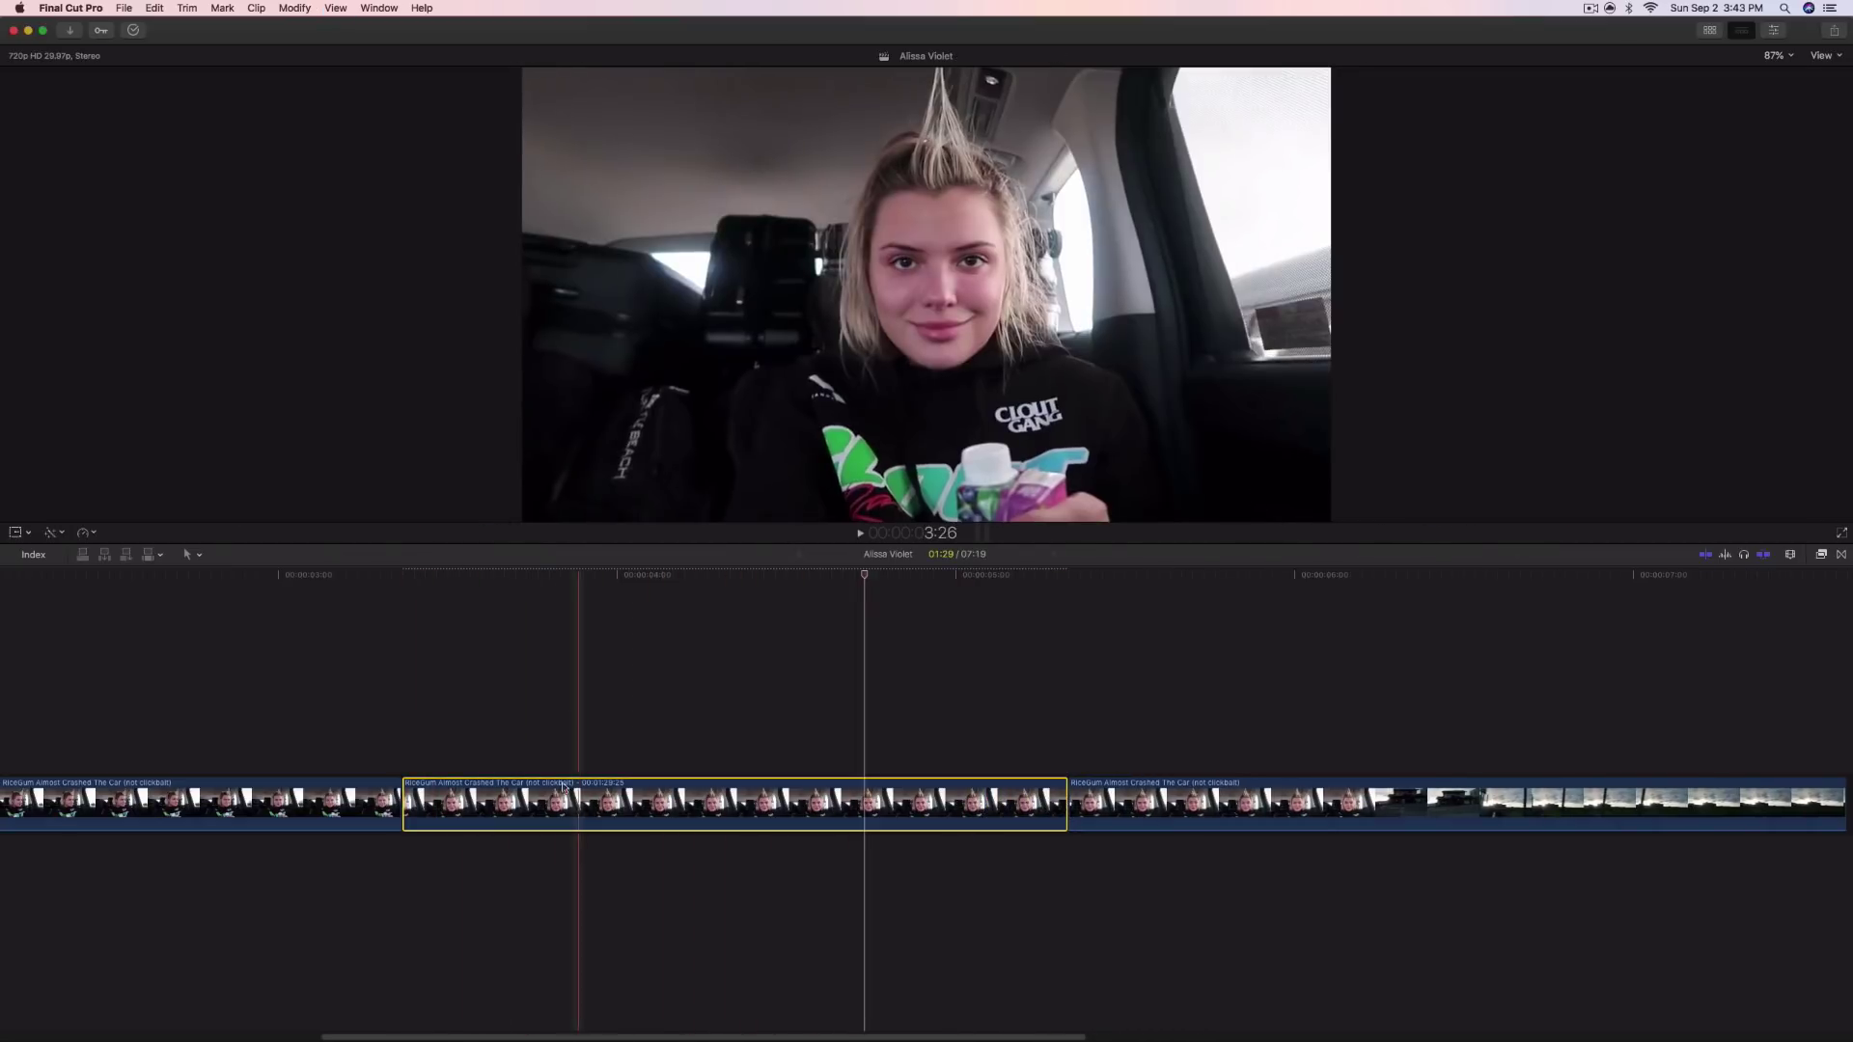
left_click_drag(400, 578, 630, 666)
key("super+c")
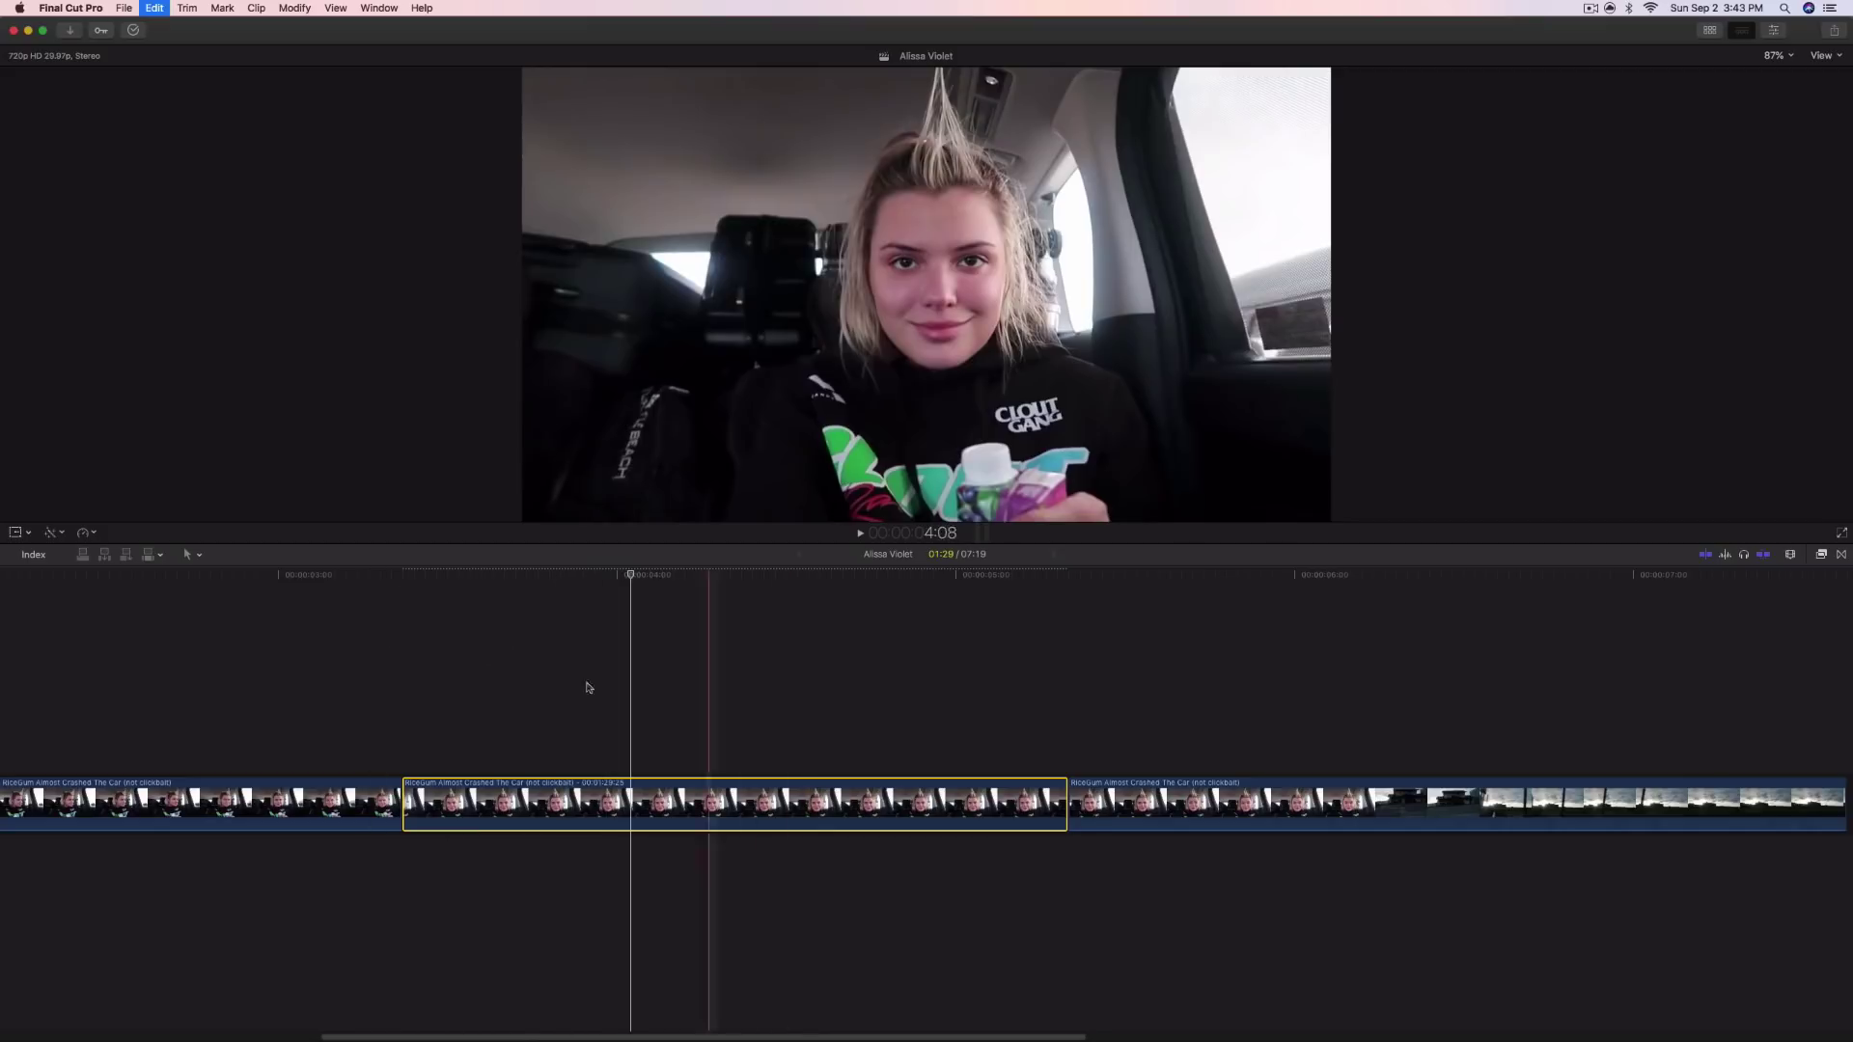
key("super+v")
left_click_drag(1115, 799, 504, 743)
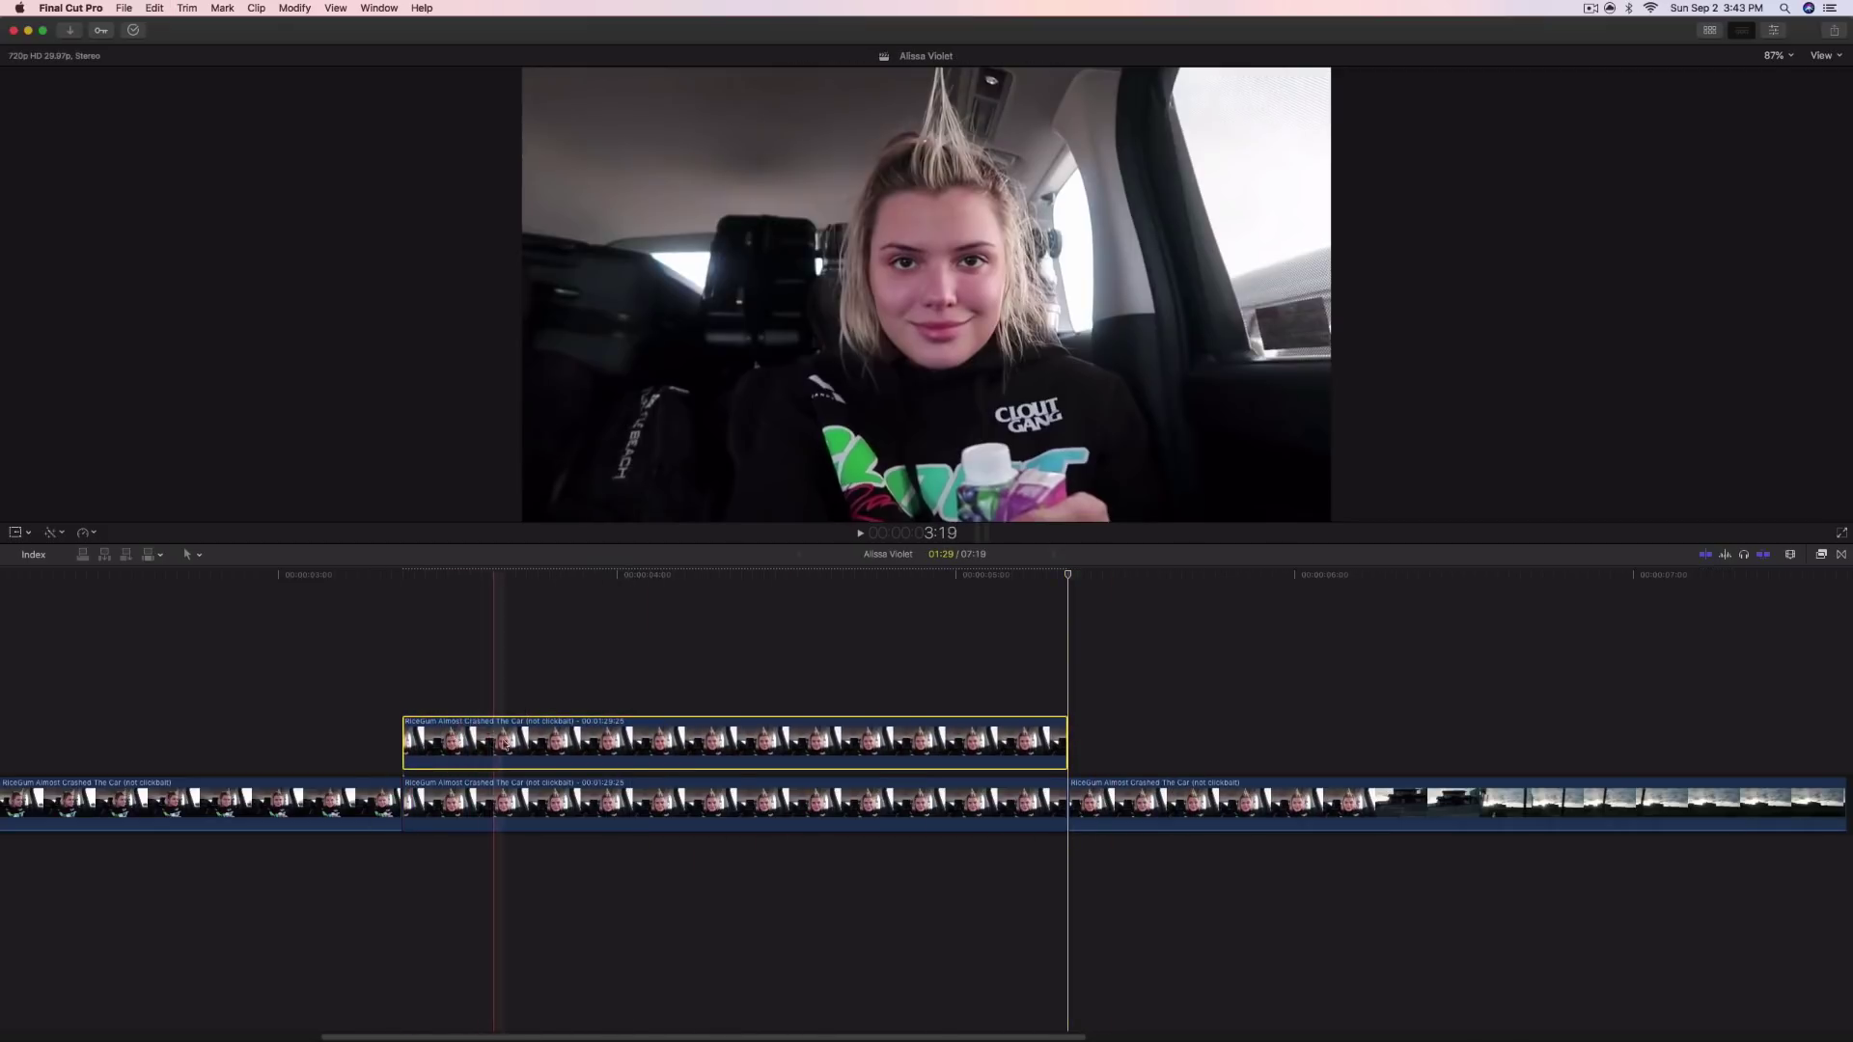
left_click(556, 582)
left_click(637, 802)
left_click(605, 745)
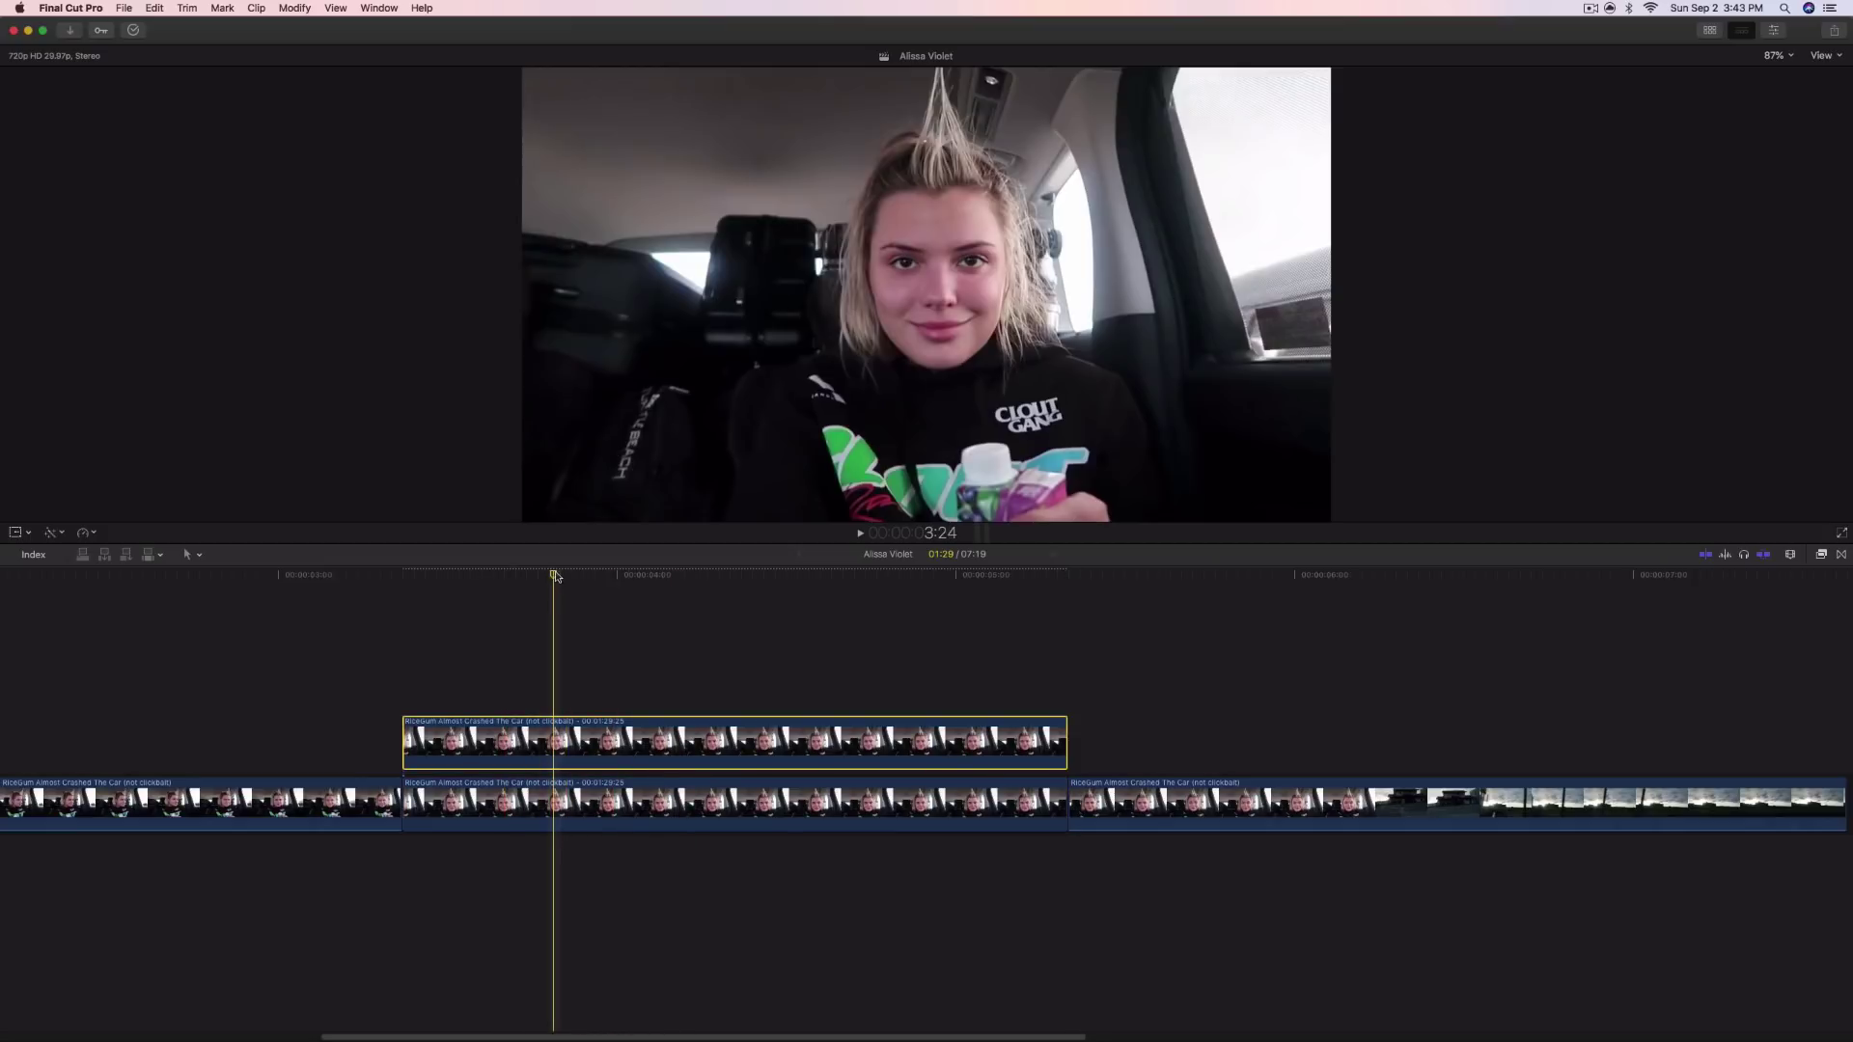
left_click_drag(555, 576, 695, 585)
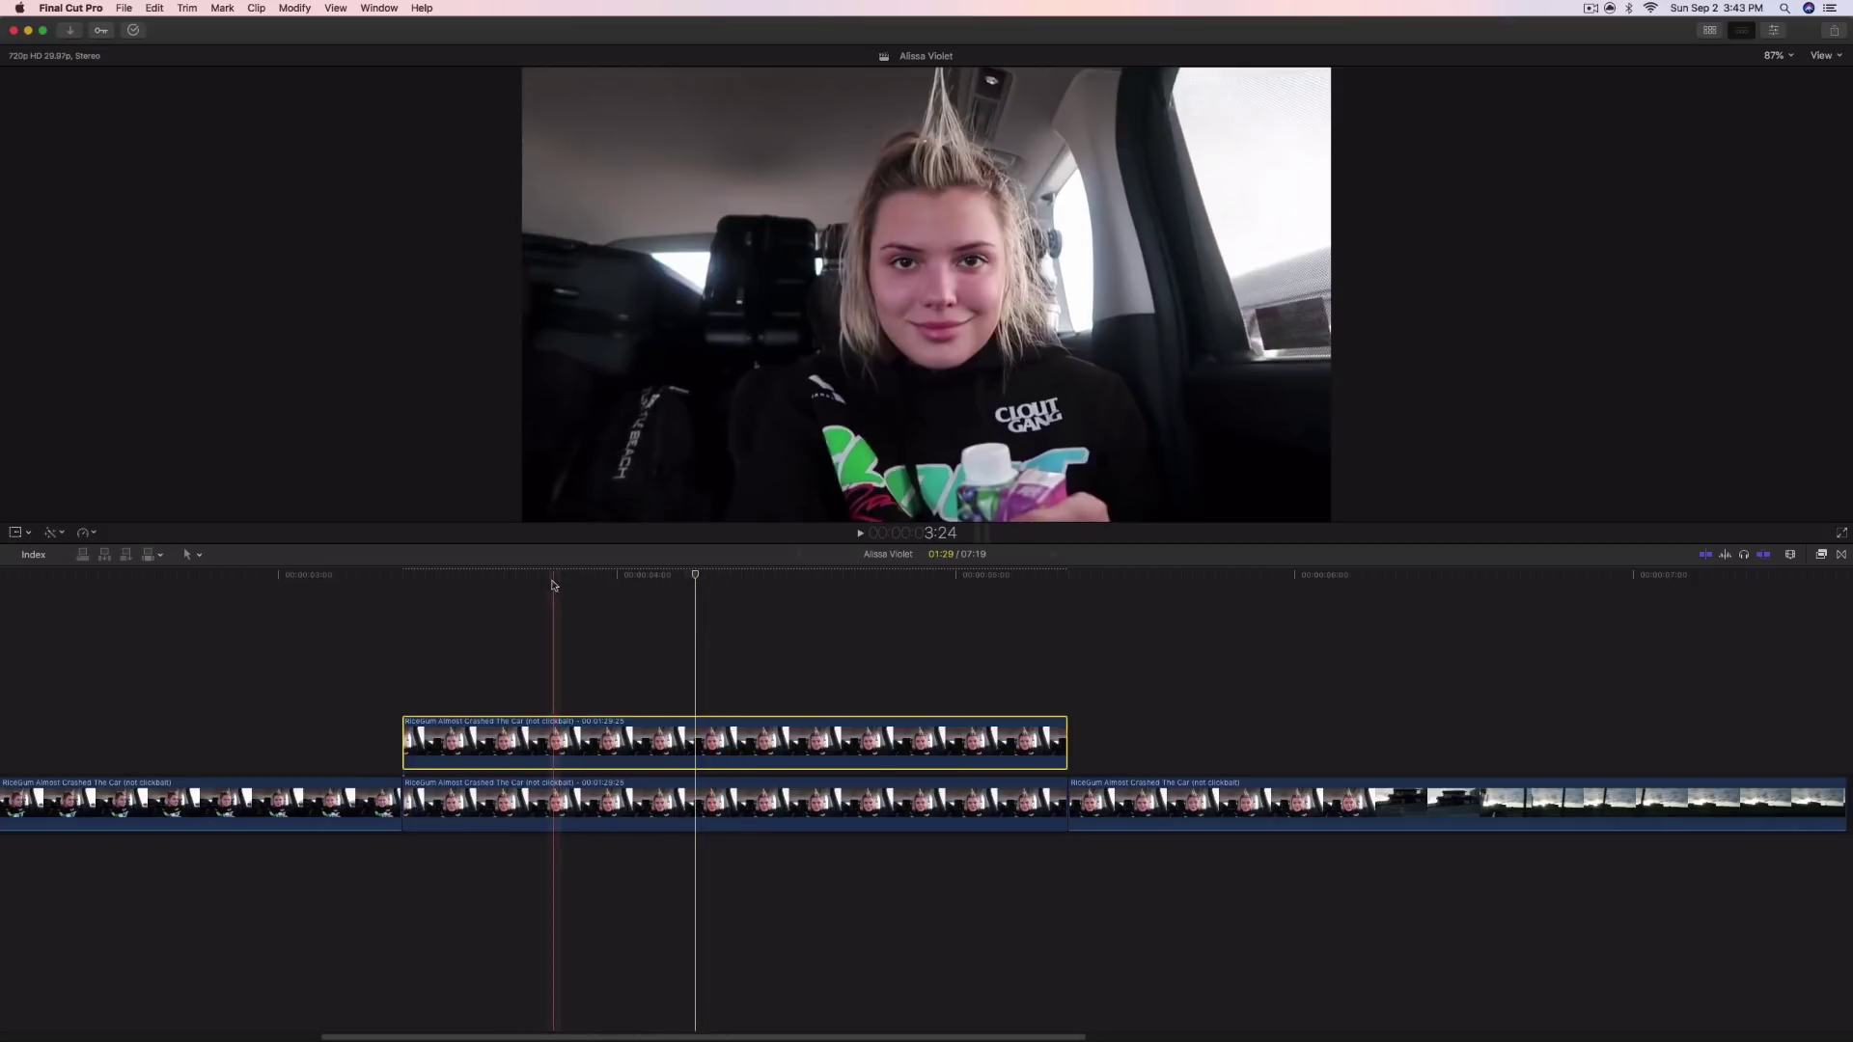
left_click_drag(554, 582, 544, 629)
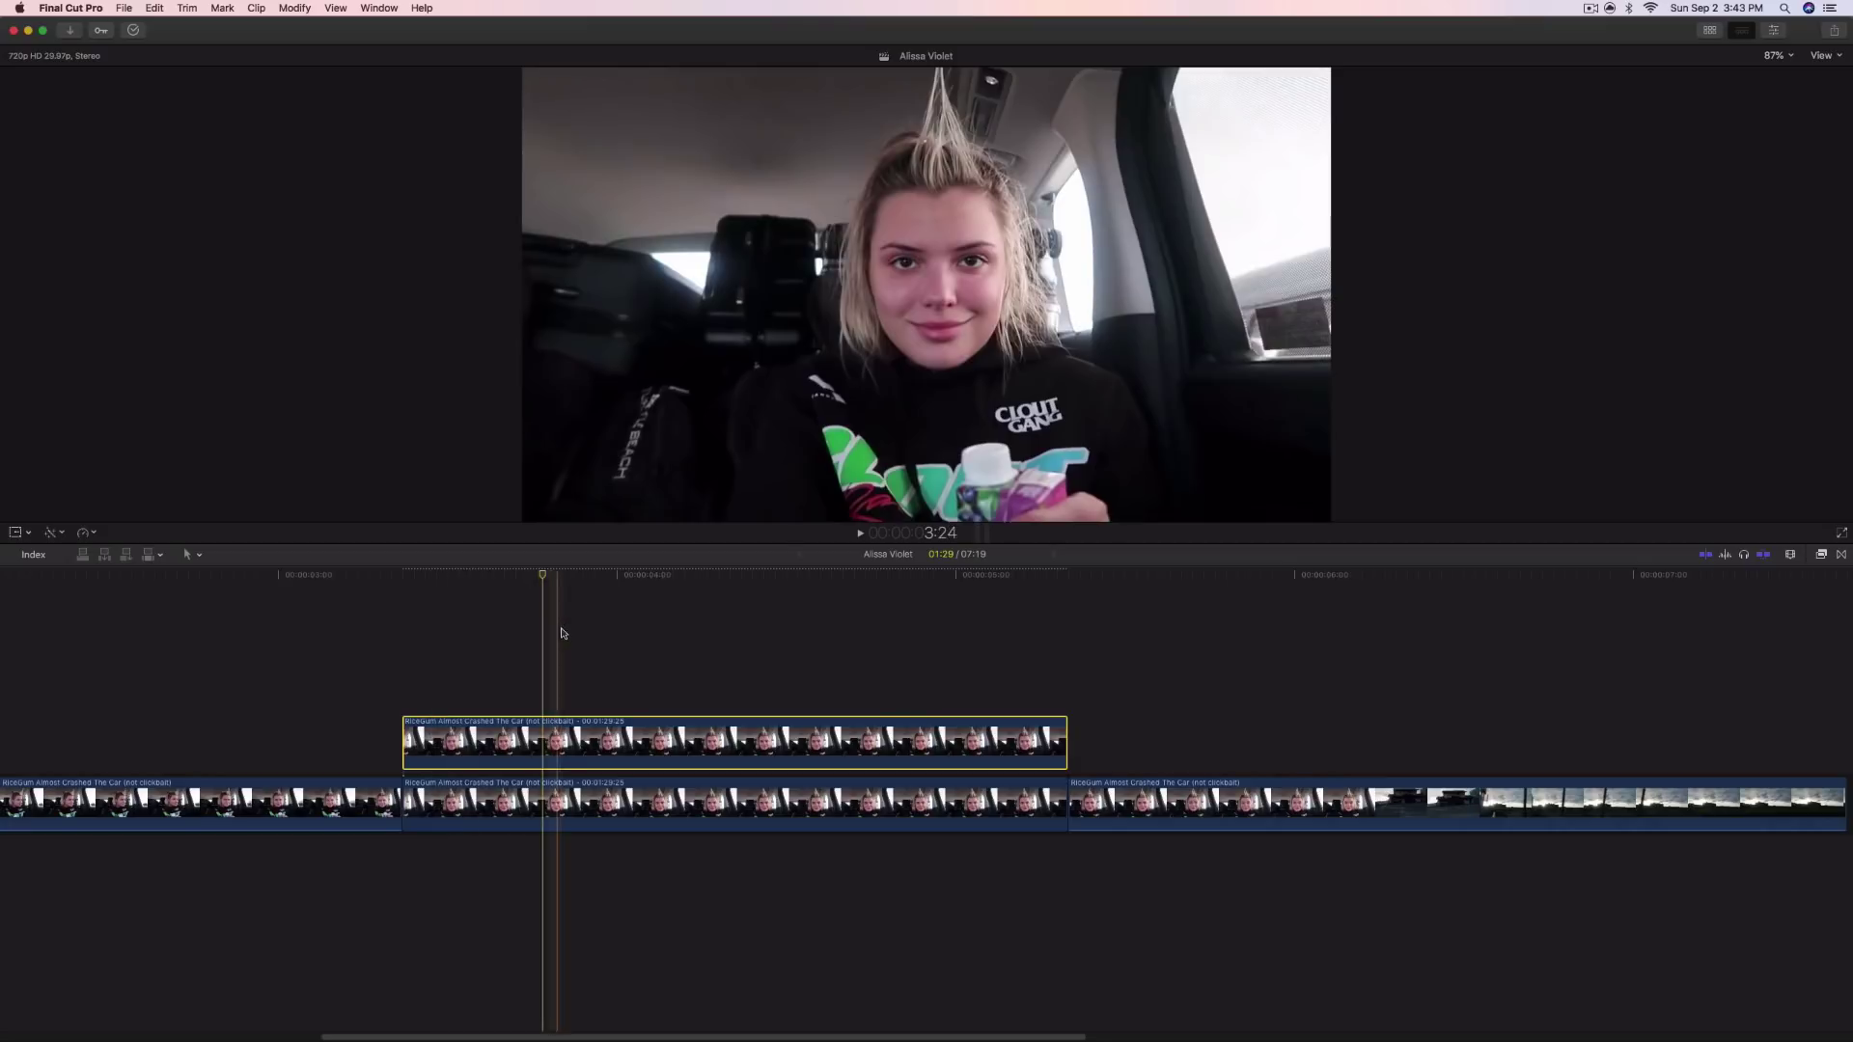
Insert a Custom generator between the freeze frame and its upper copy, starting at the beginning of the freeze frame
left_click(403, 578)
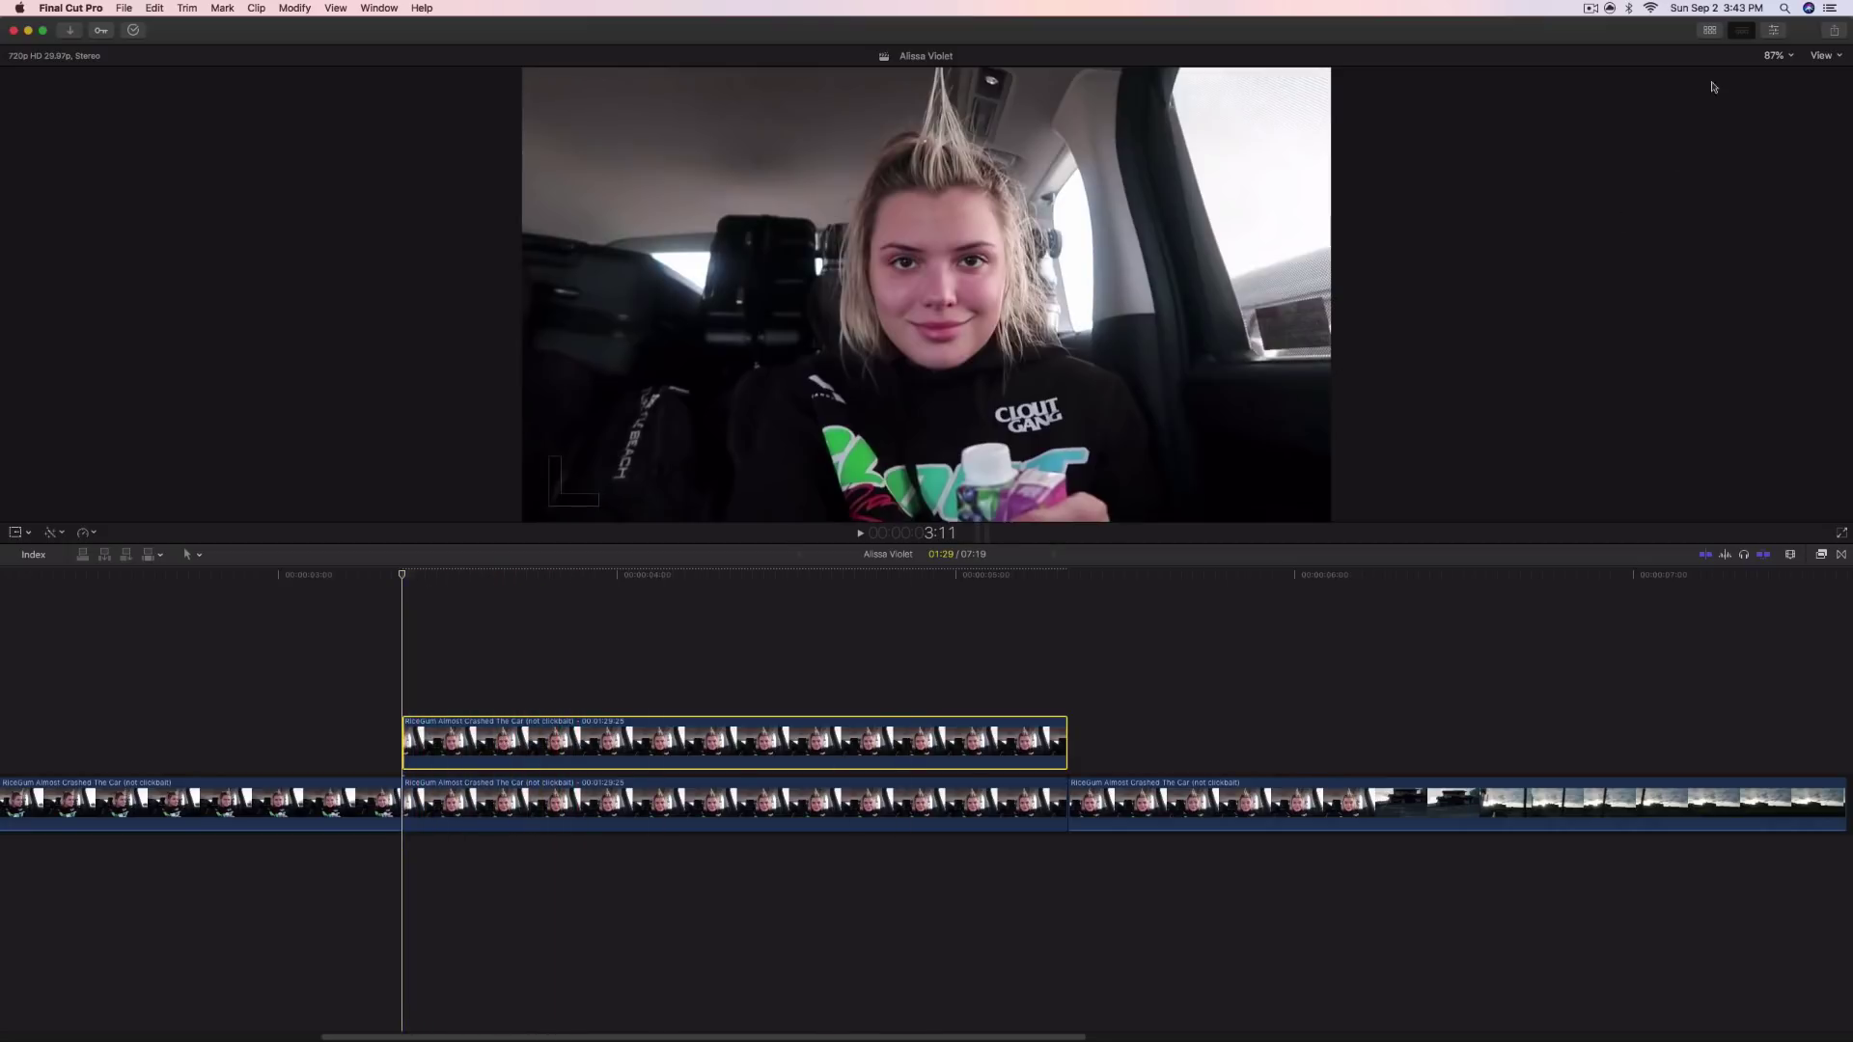
left_click(1711, 31)
left_click(76, 56)
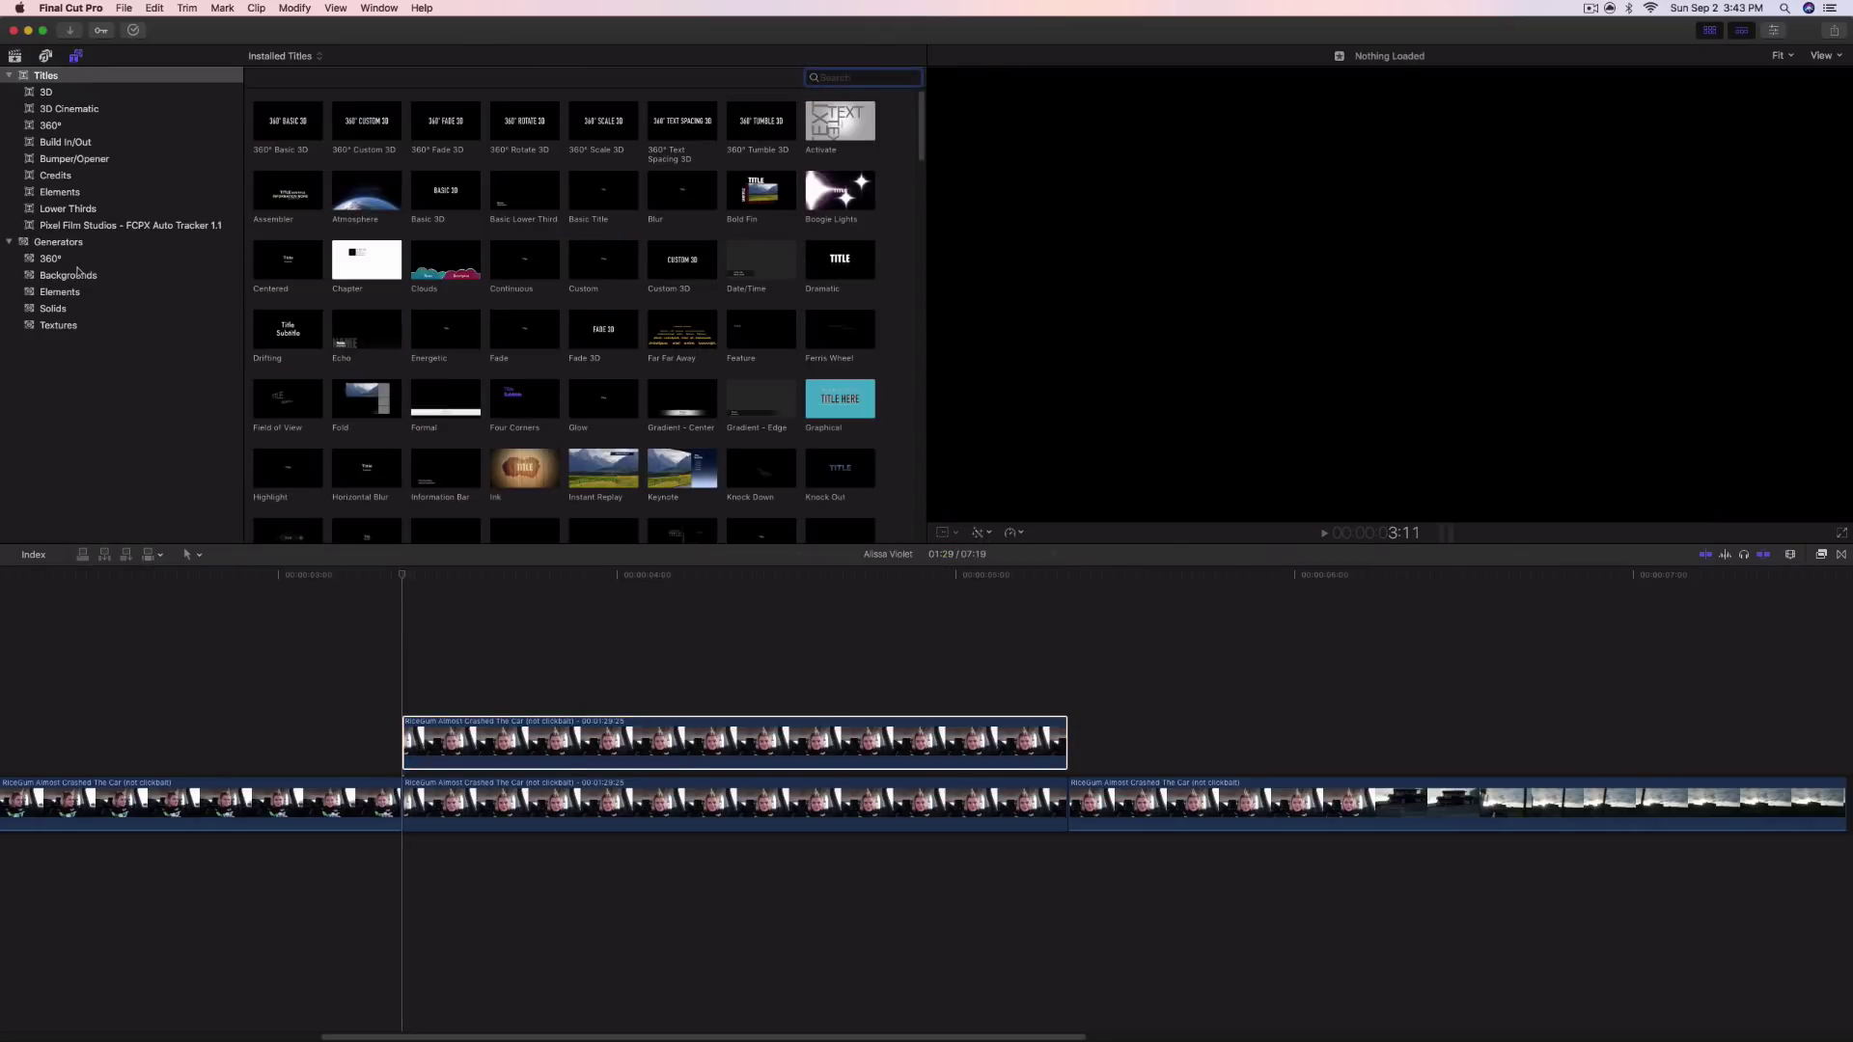
left_click(72, 247)
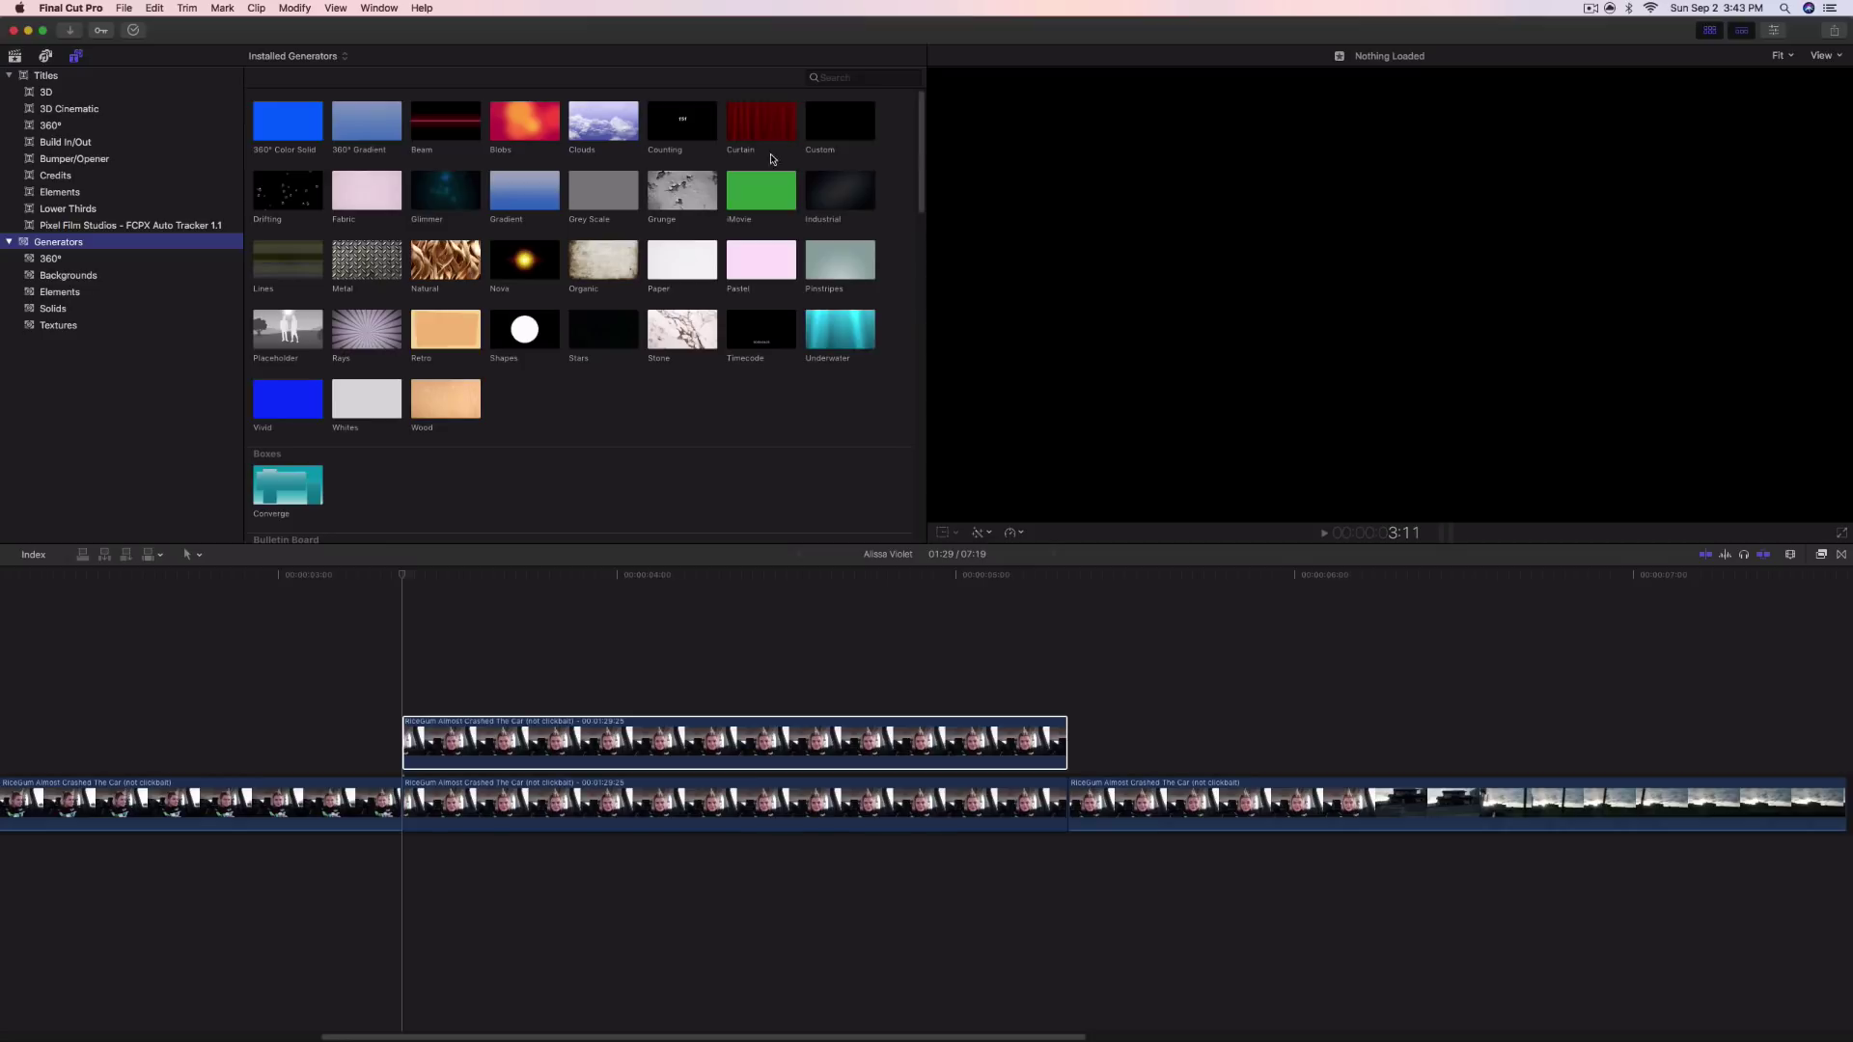
left_click_drag(854, 120, 415, 783)
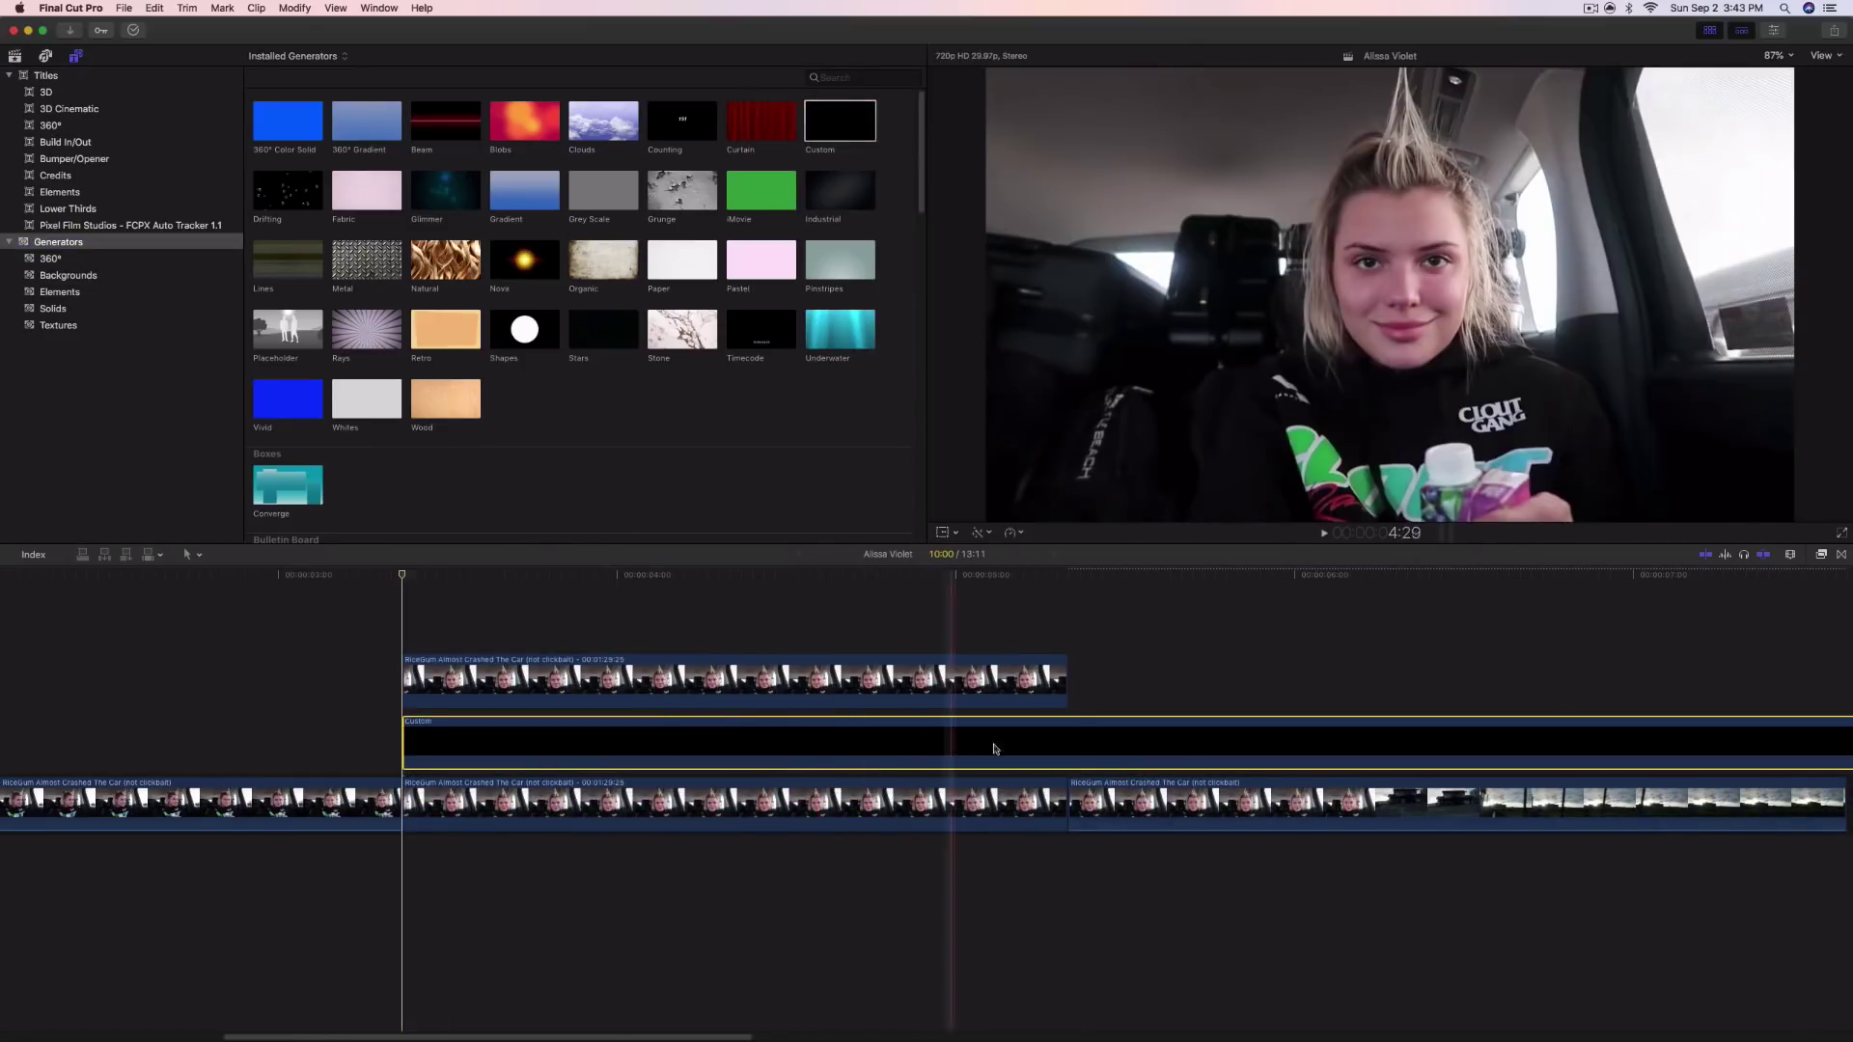
Cut the Custom generator at the end of the freeze frame and delete the excess part
left_click(1078, 738)
key("a")
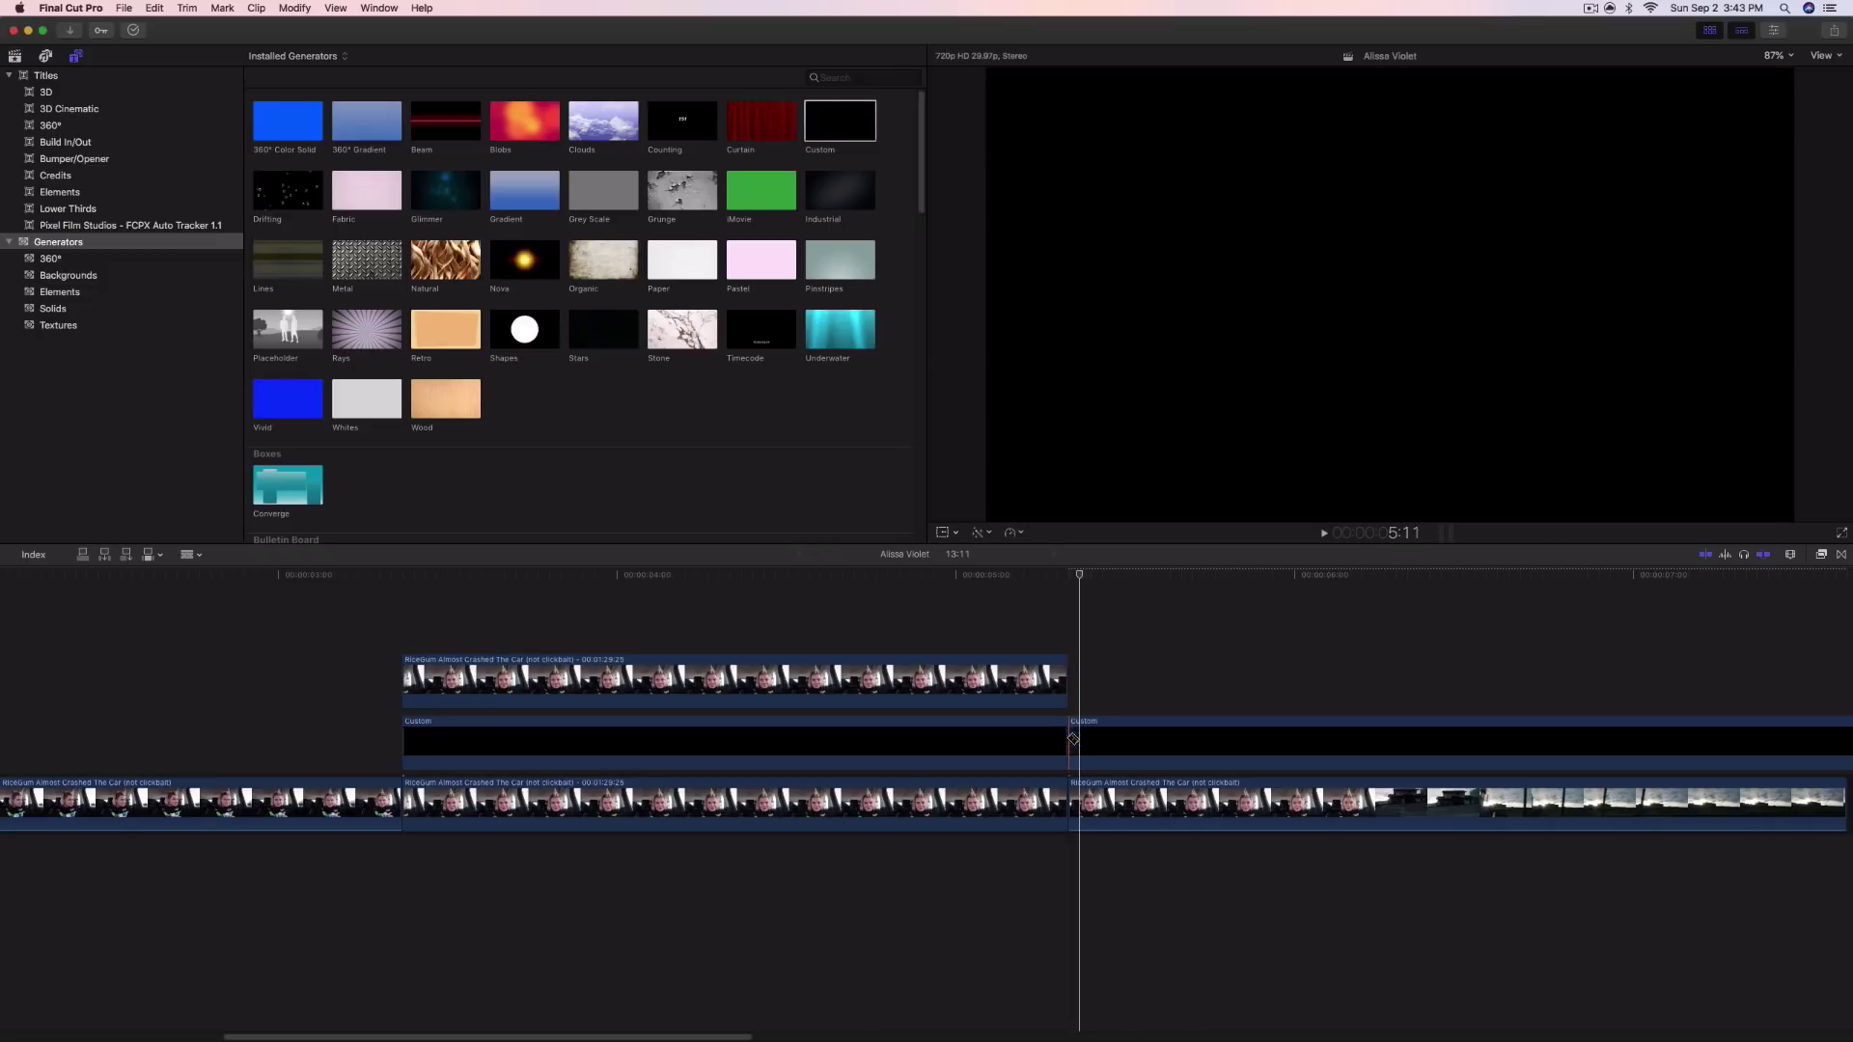
left_click(1121, 743)
key("Delete")
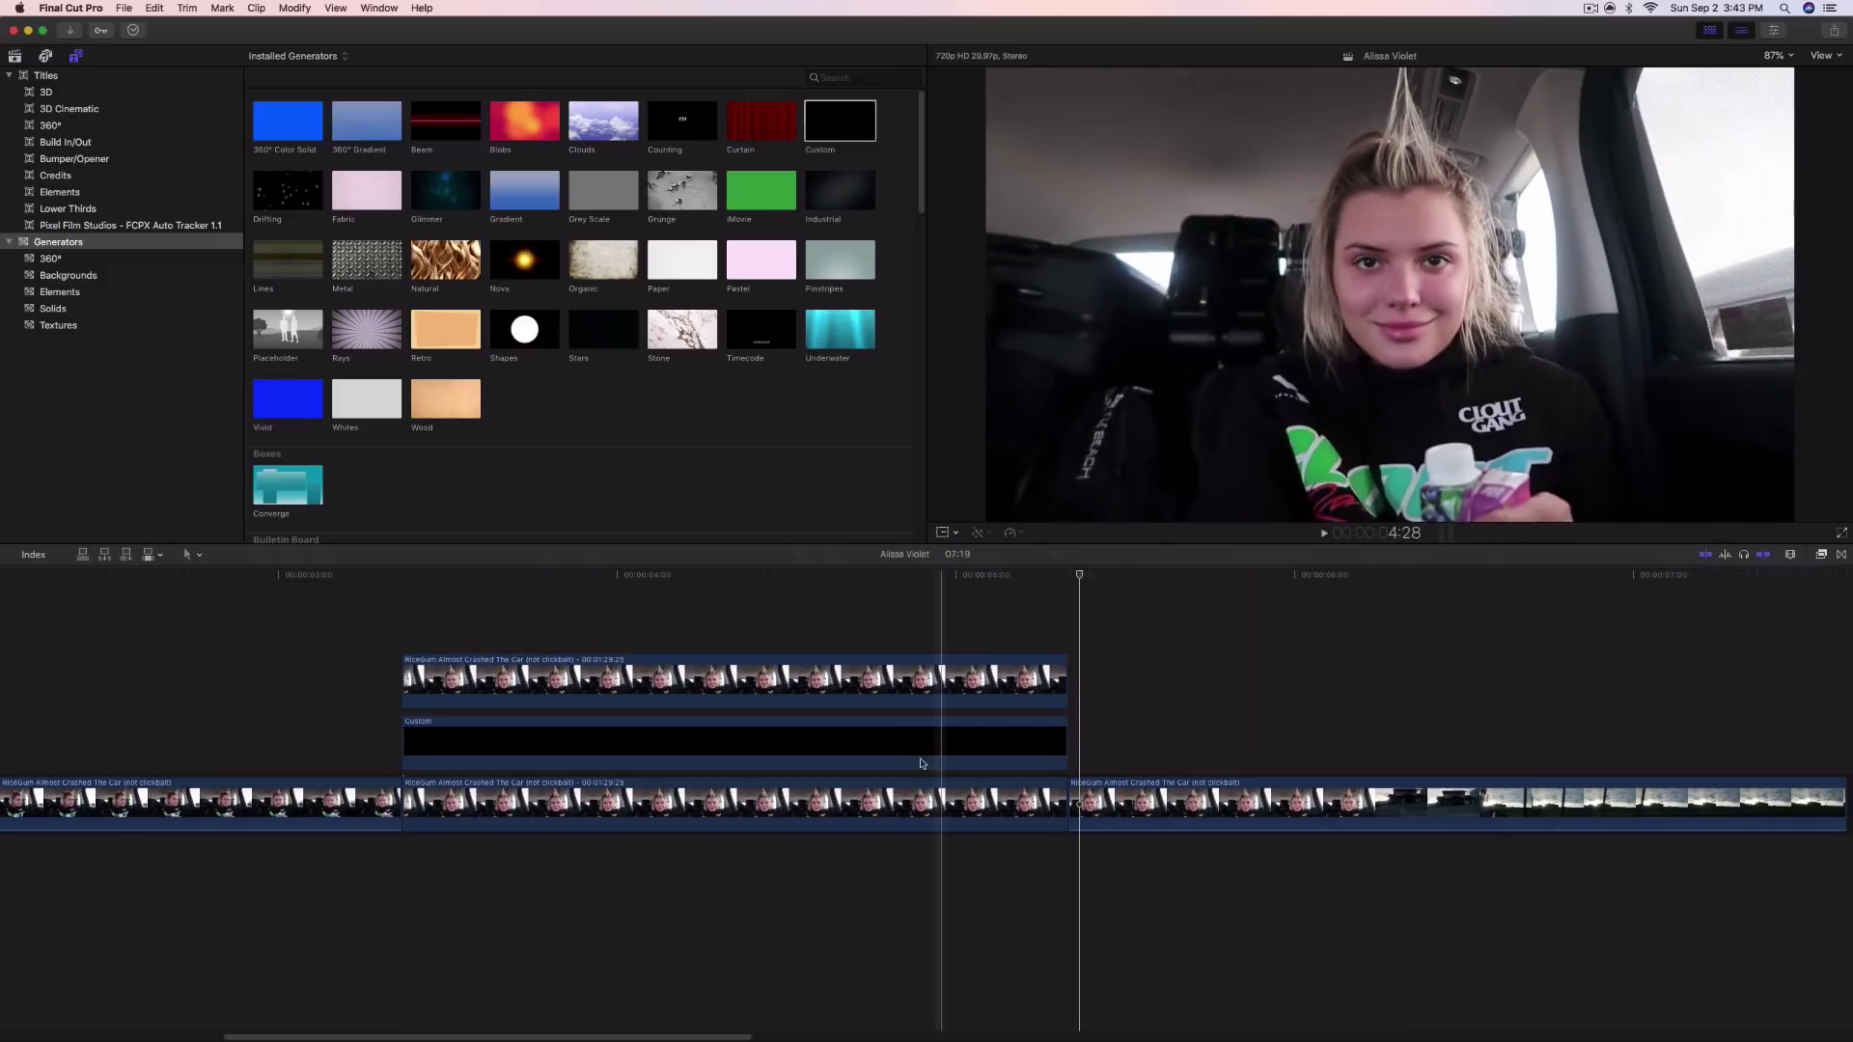
Replace the generators browser with the inspector and disable the upper freeze frame copy
left_click(868, 743)
left_click_drag(704, 576, 583, 579)
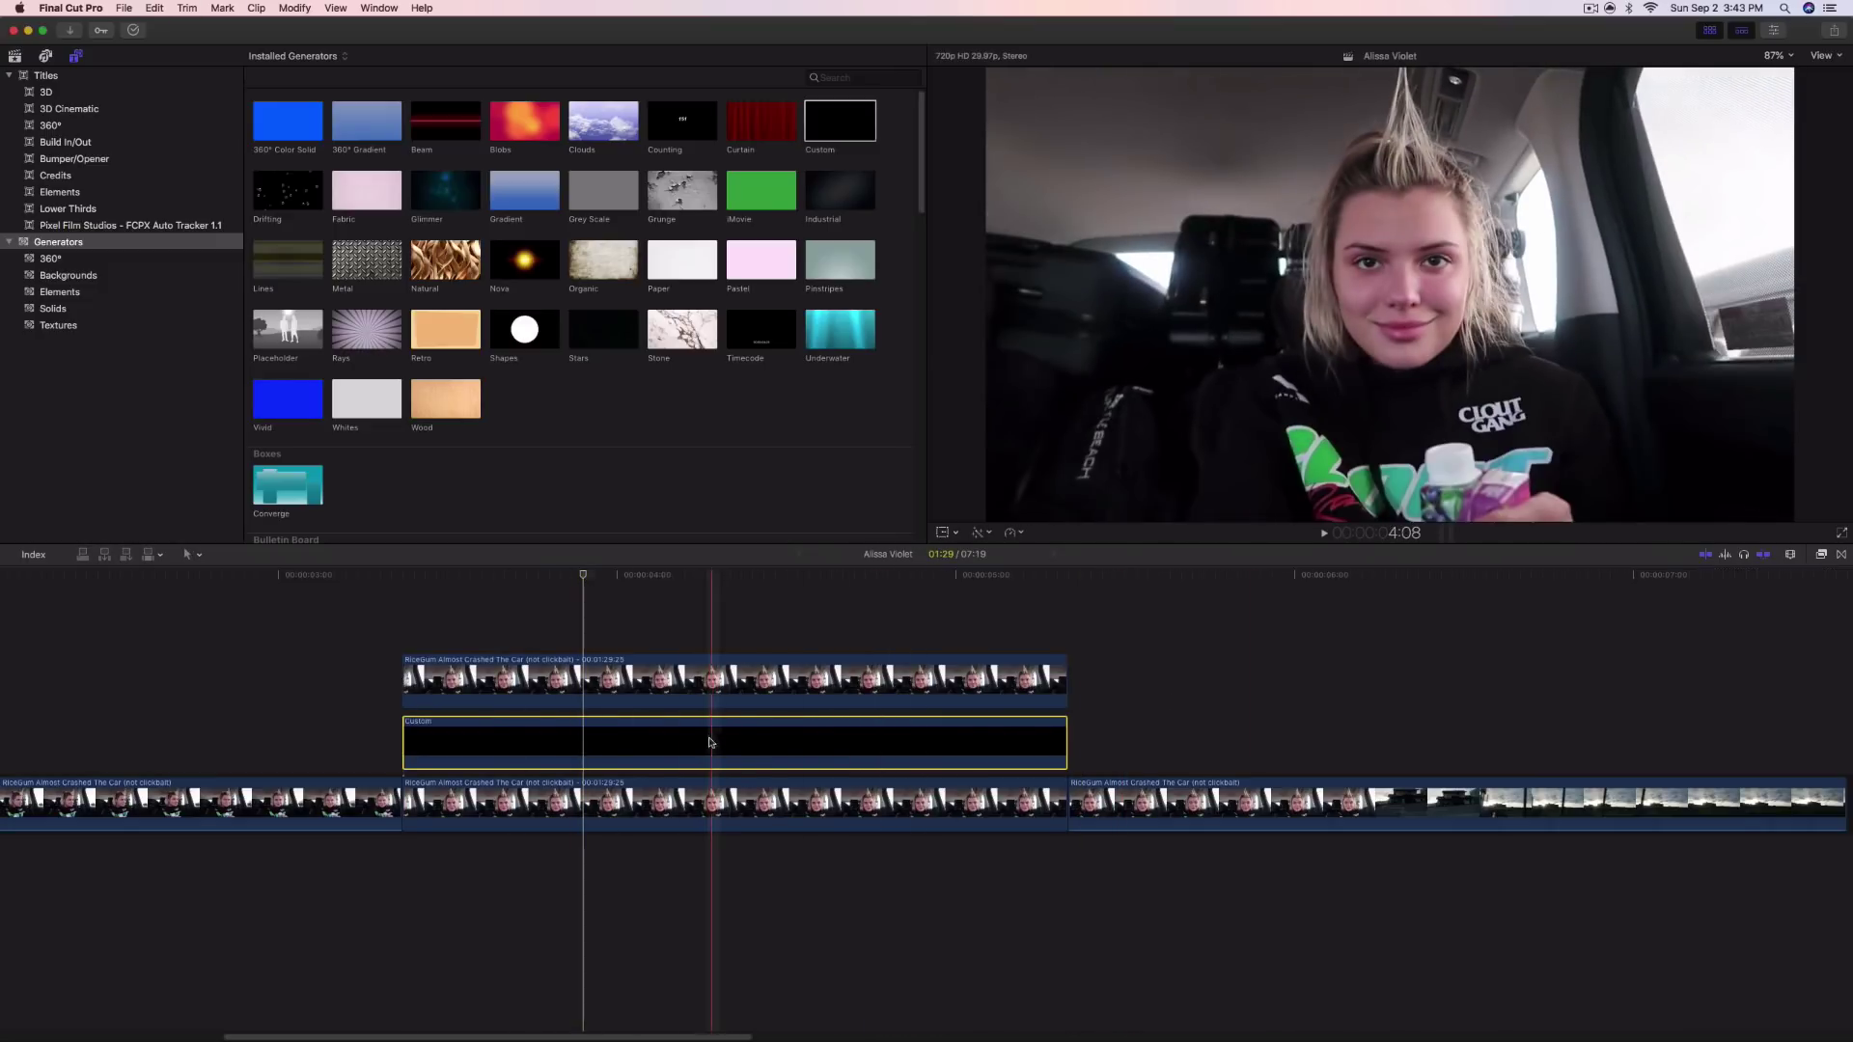
left_click(1703, 31)
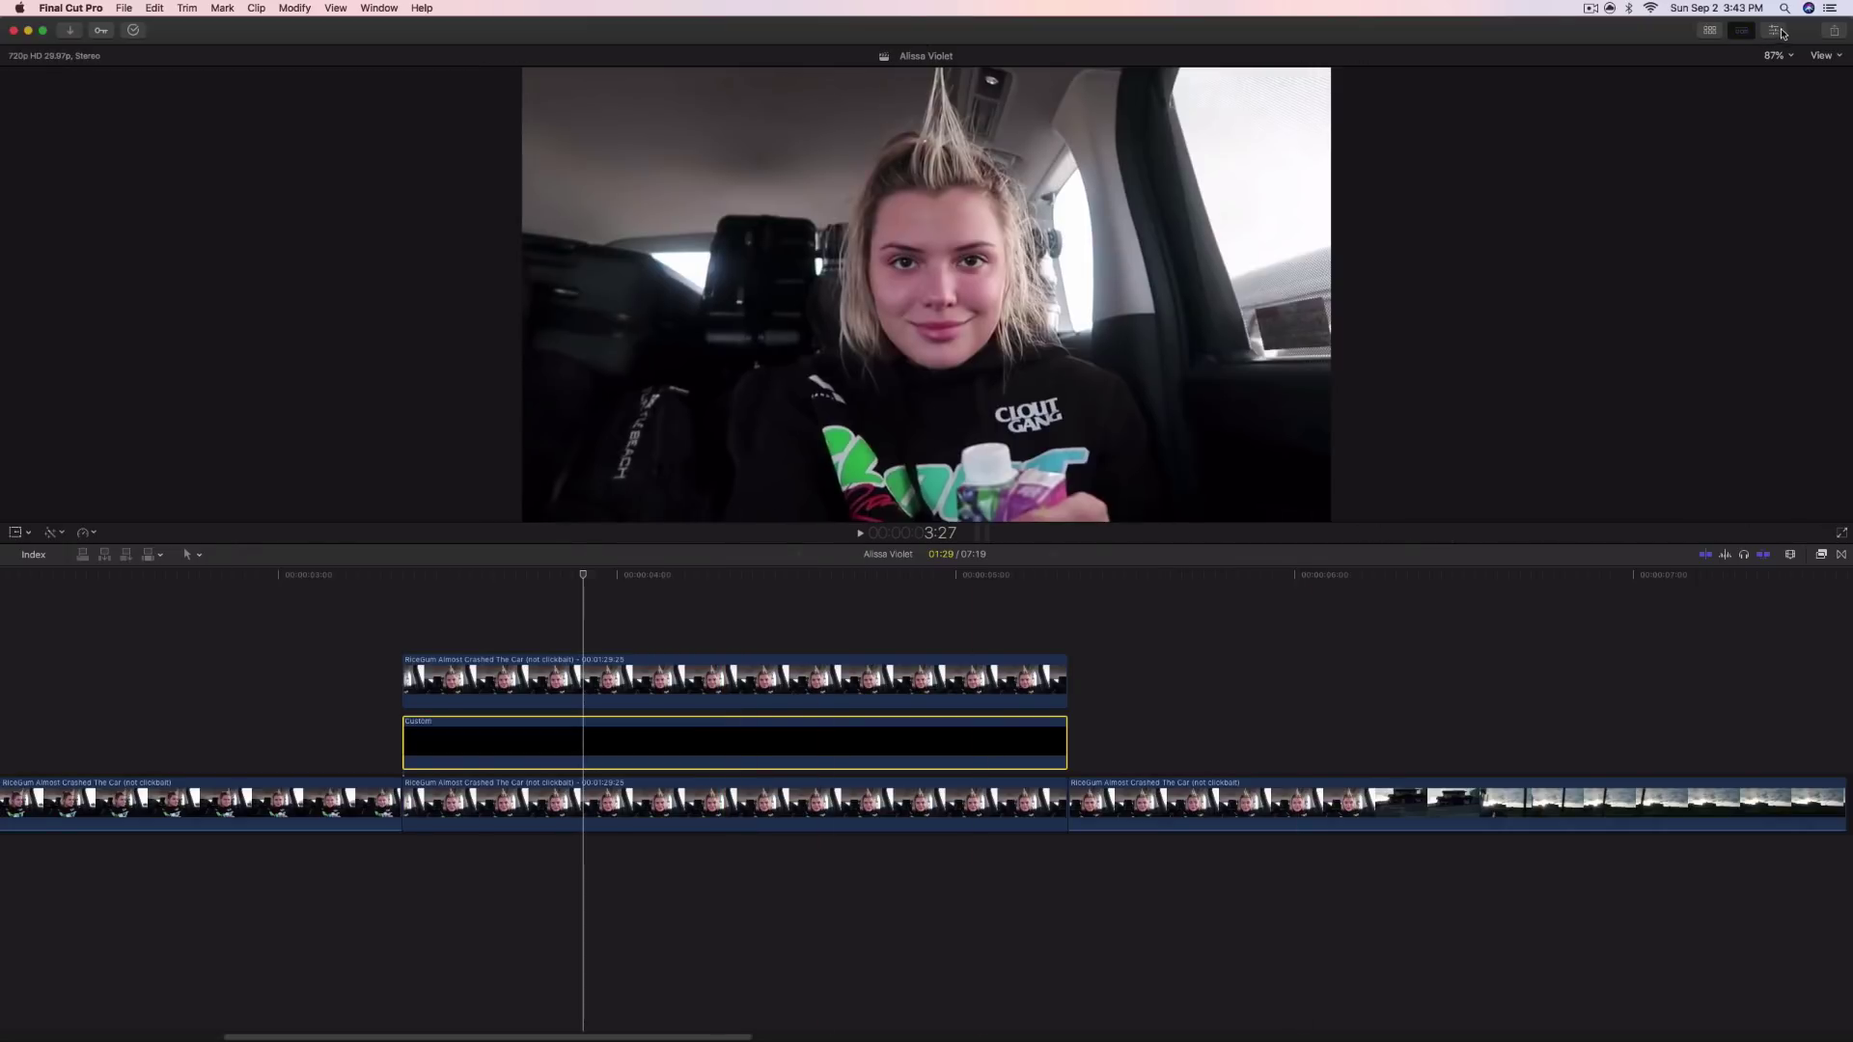
key("super+4")
left_click(938, 685)
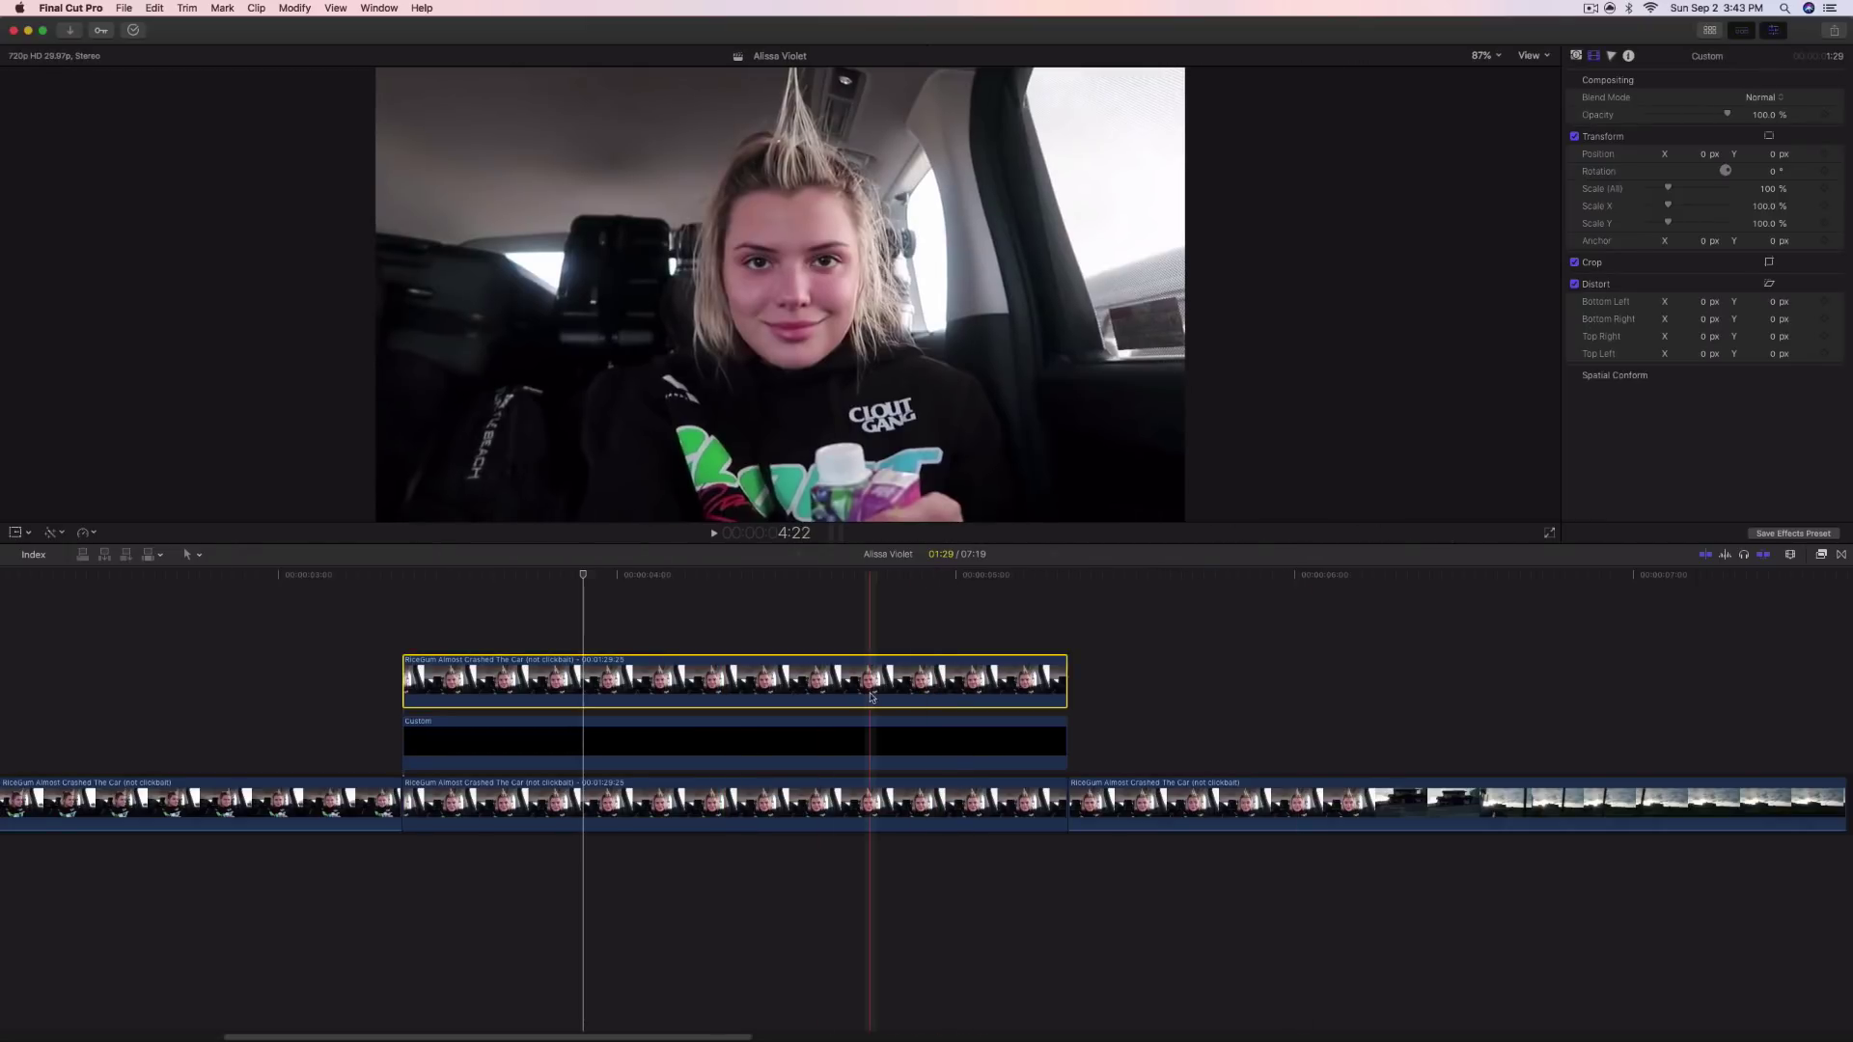
Change the Custom generator's color to a bright pink
left_click(849, 741)
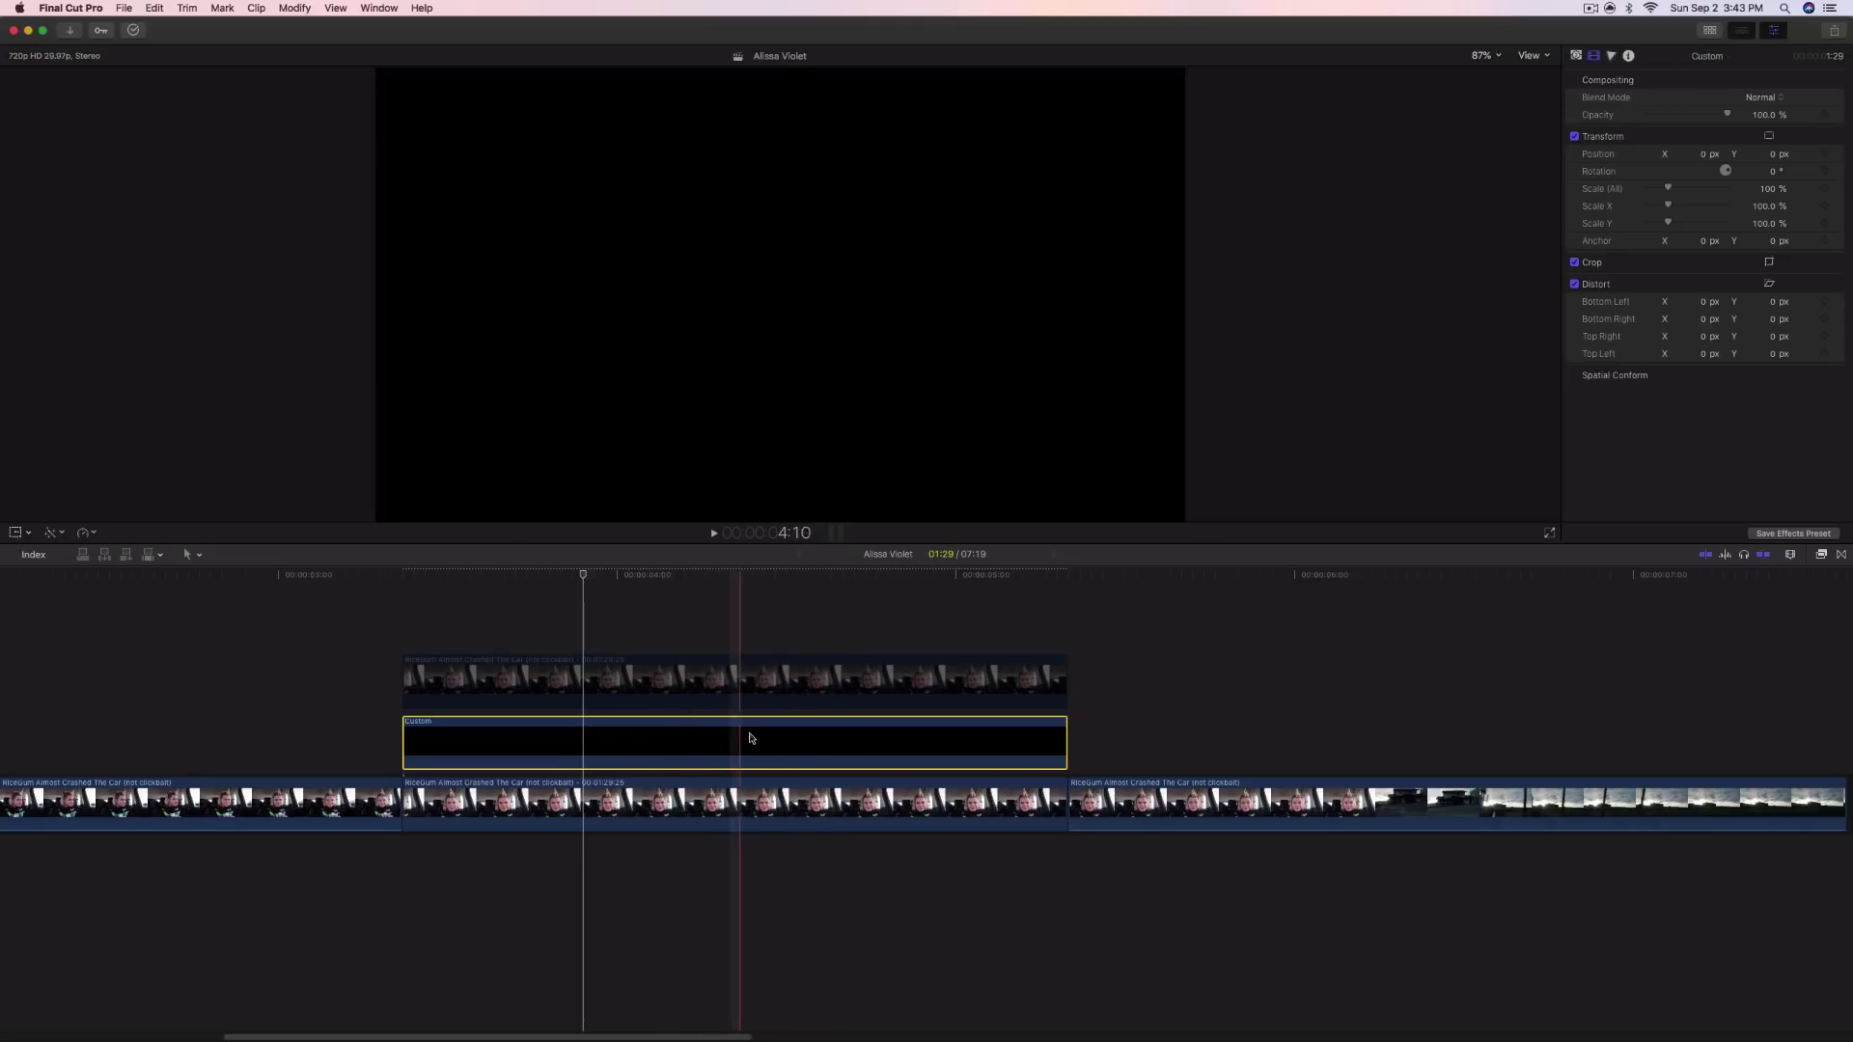
left_click(748, 579)
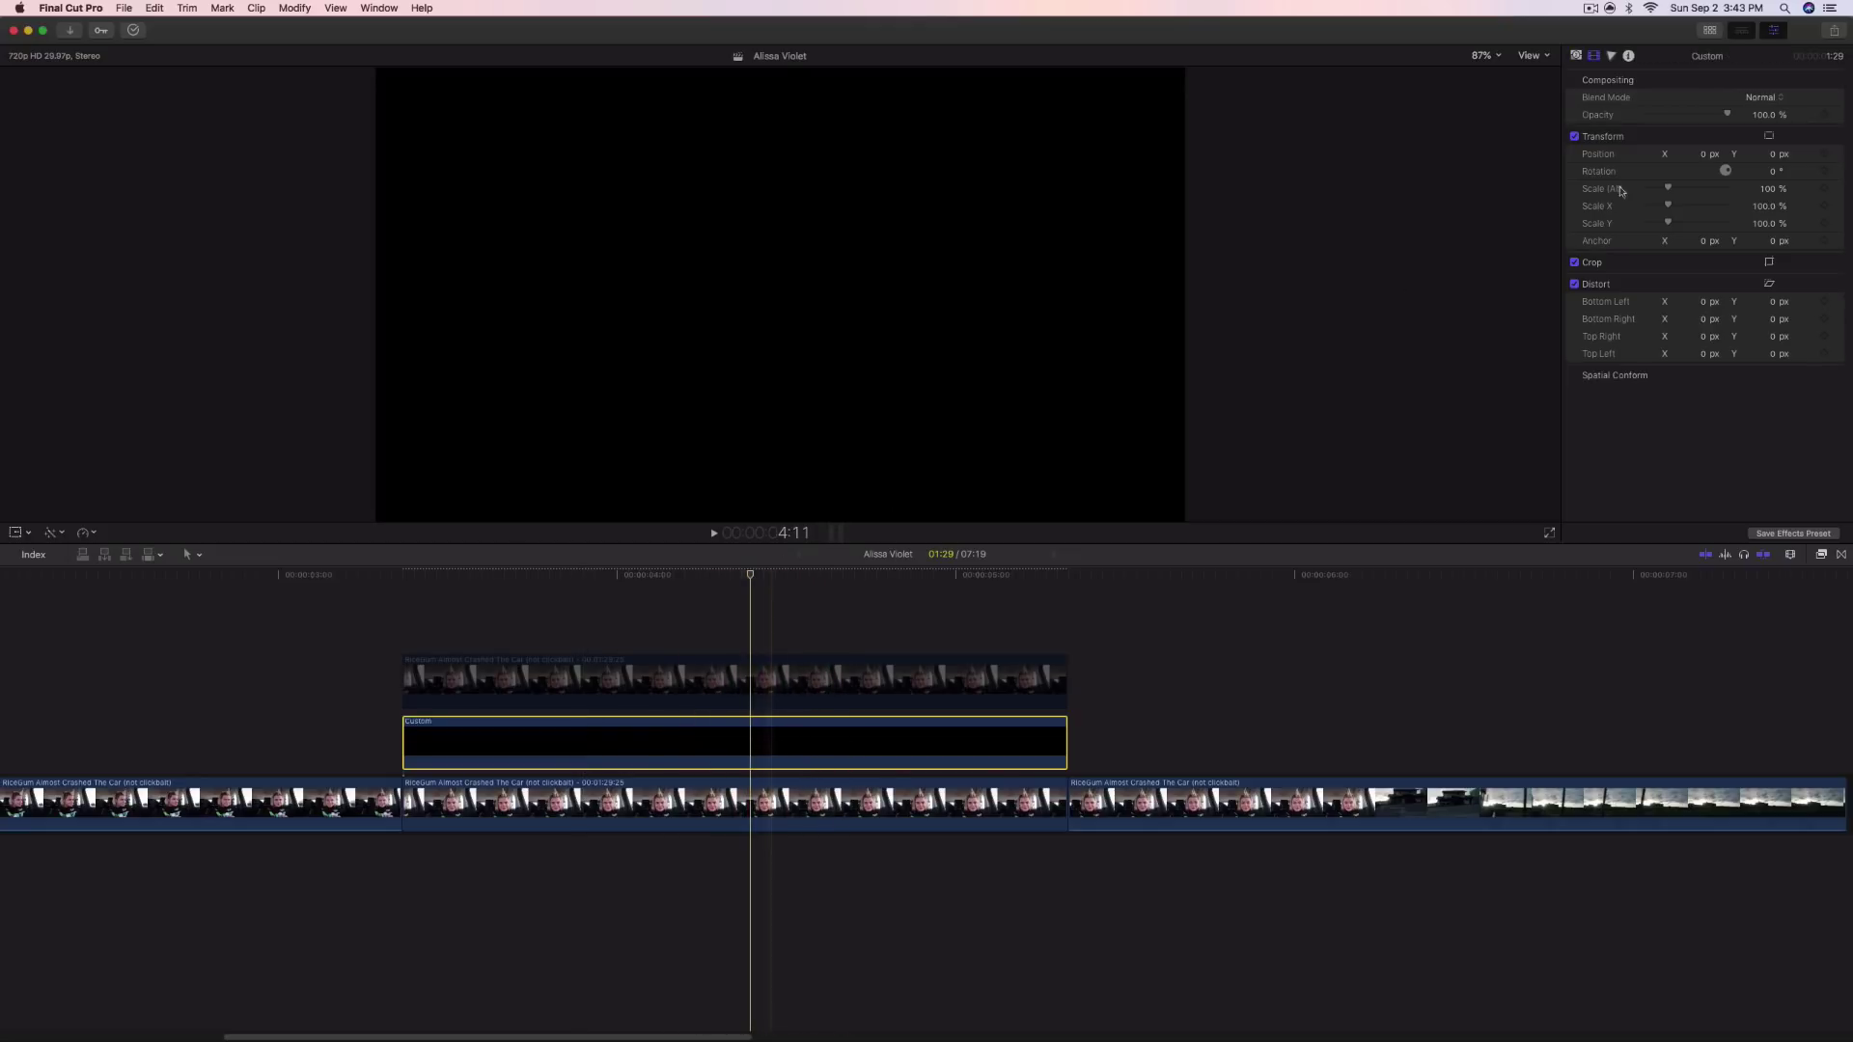
left_click(1575, 56)
left_click(1761, 96)
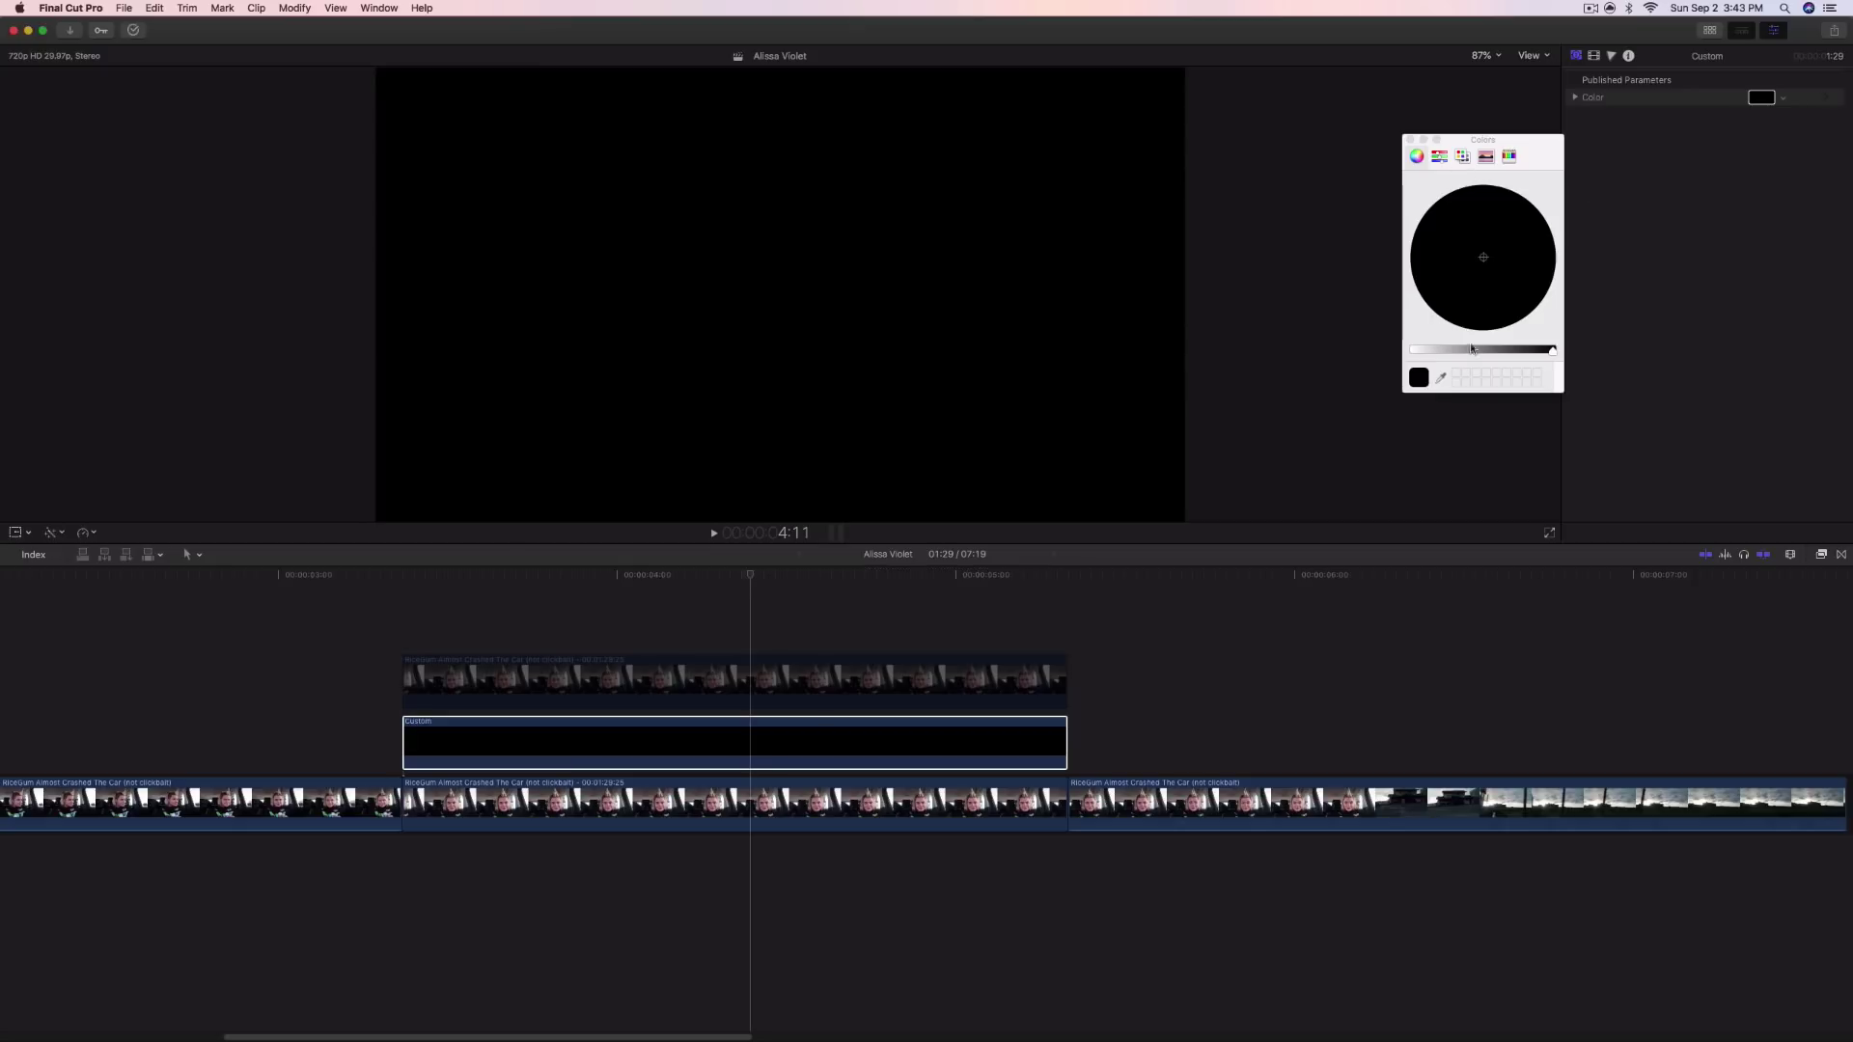
left_click_drag(1427, 353, 1379, 351)
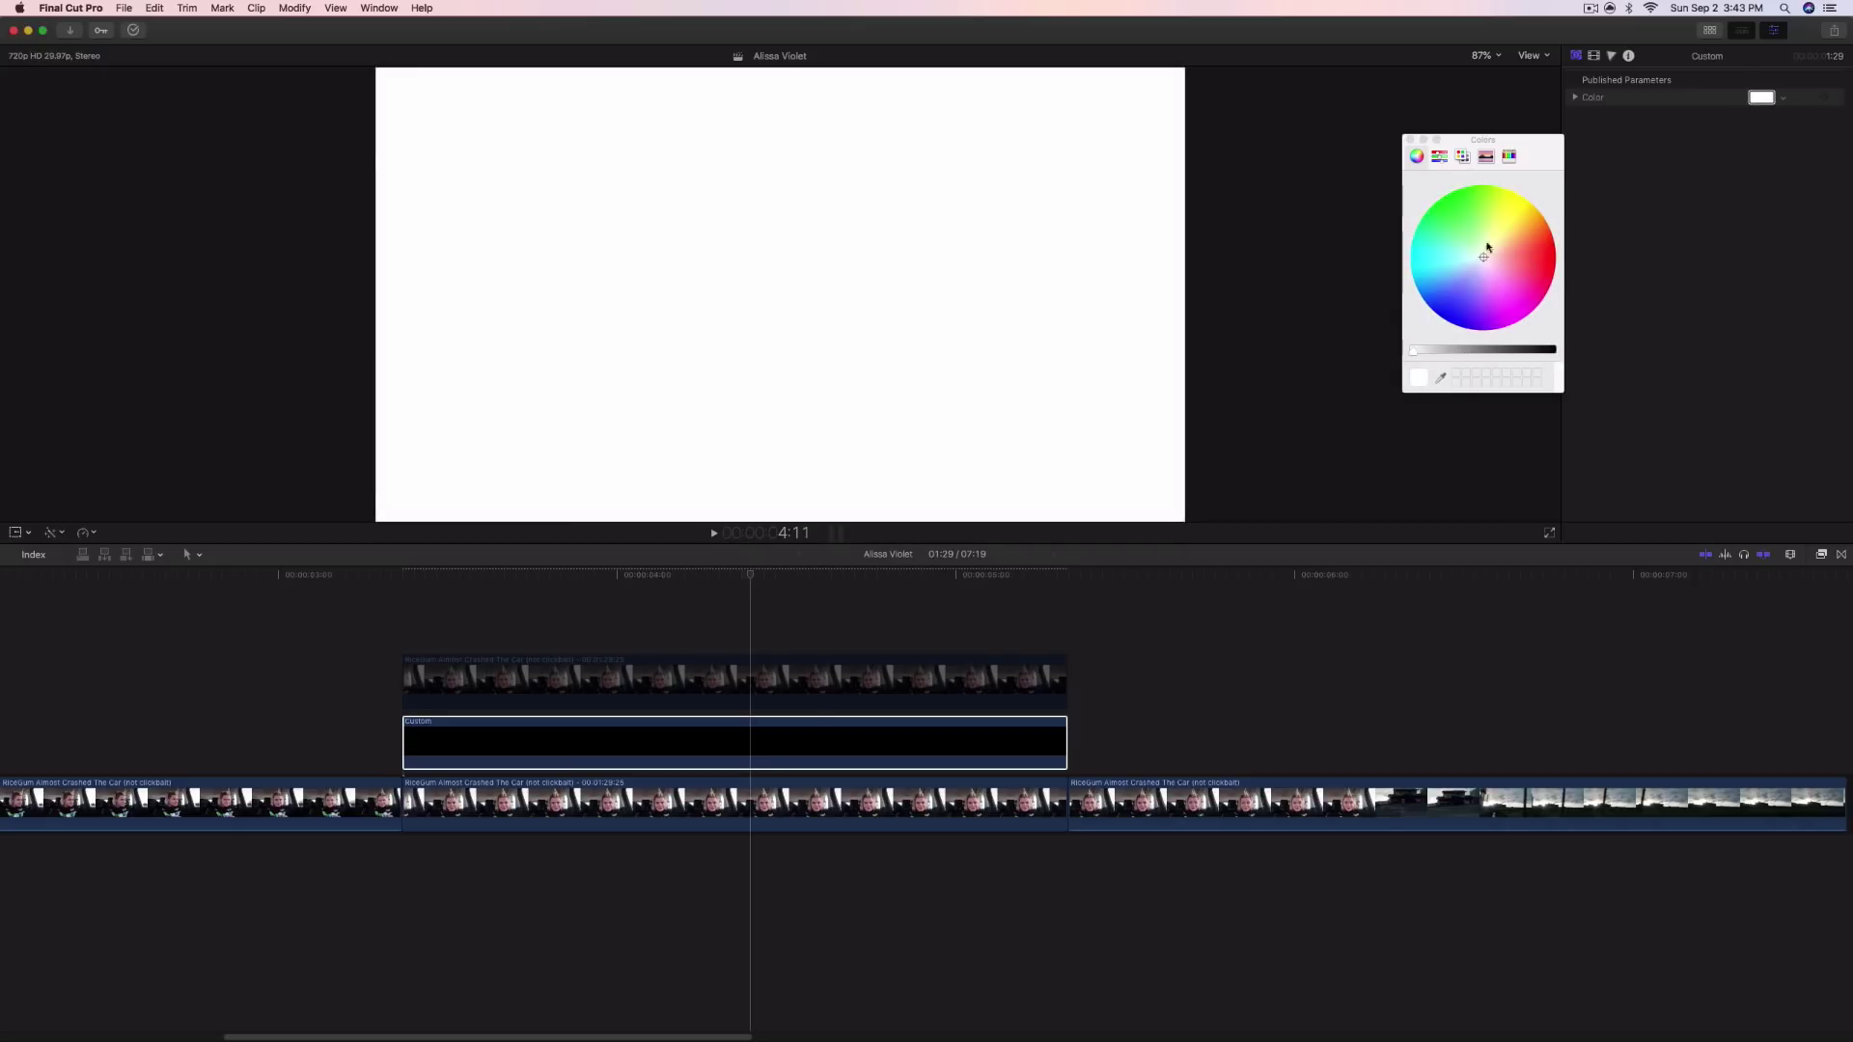
mouse_move(1485, 260)
left_mouse_down()
mouse_move(1505, 253)
mouse_move(1525, 299)
mouse_move(1541, 280)
mouse_move(1513, 293)
left_mouse_up()
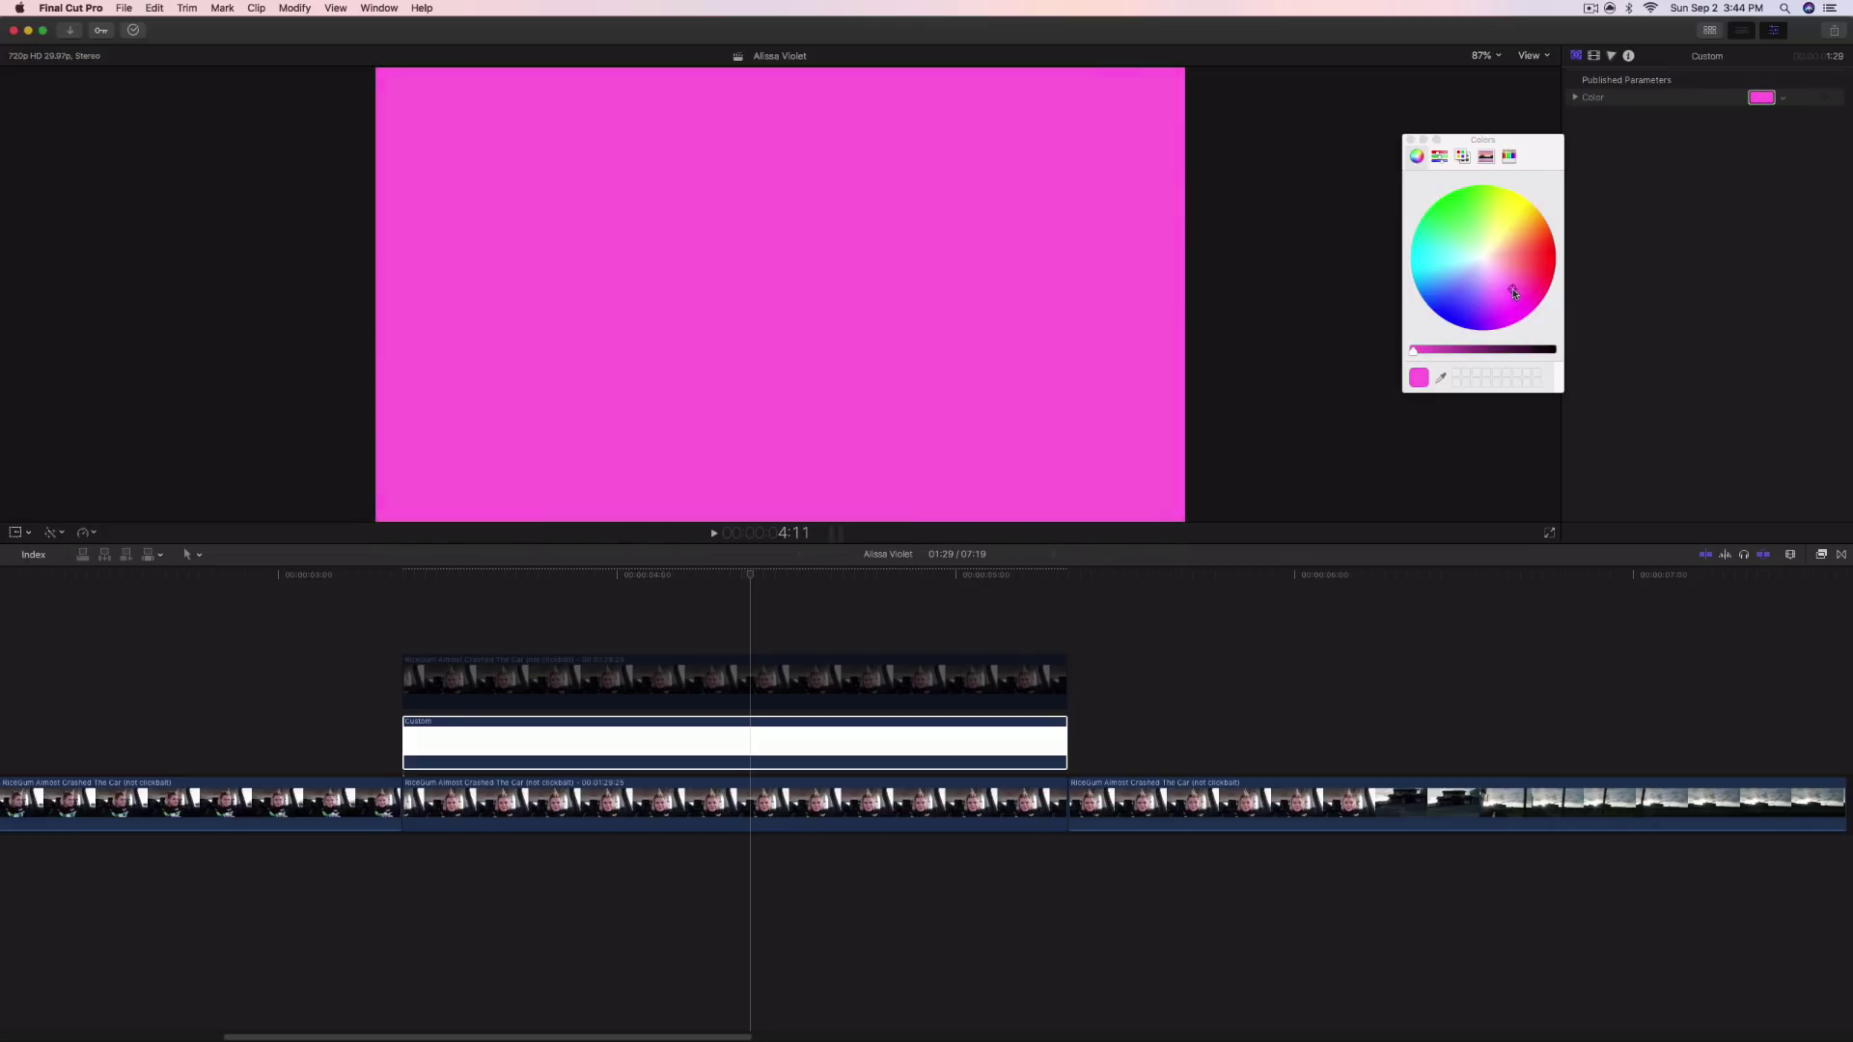
left_click(1410, 139)
Set the Custom generator's blend mode to Linear Light and lower its opacity to about 46%
left_click(1594, 57)
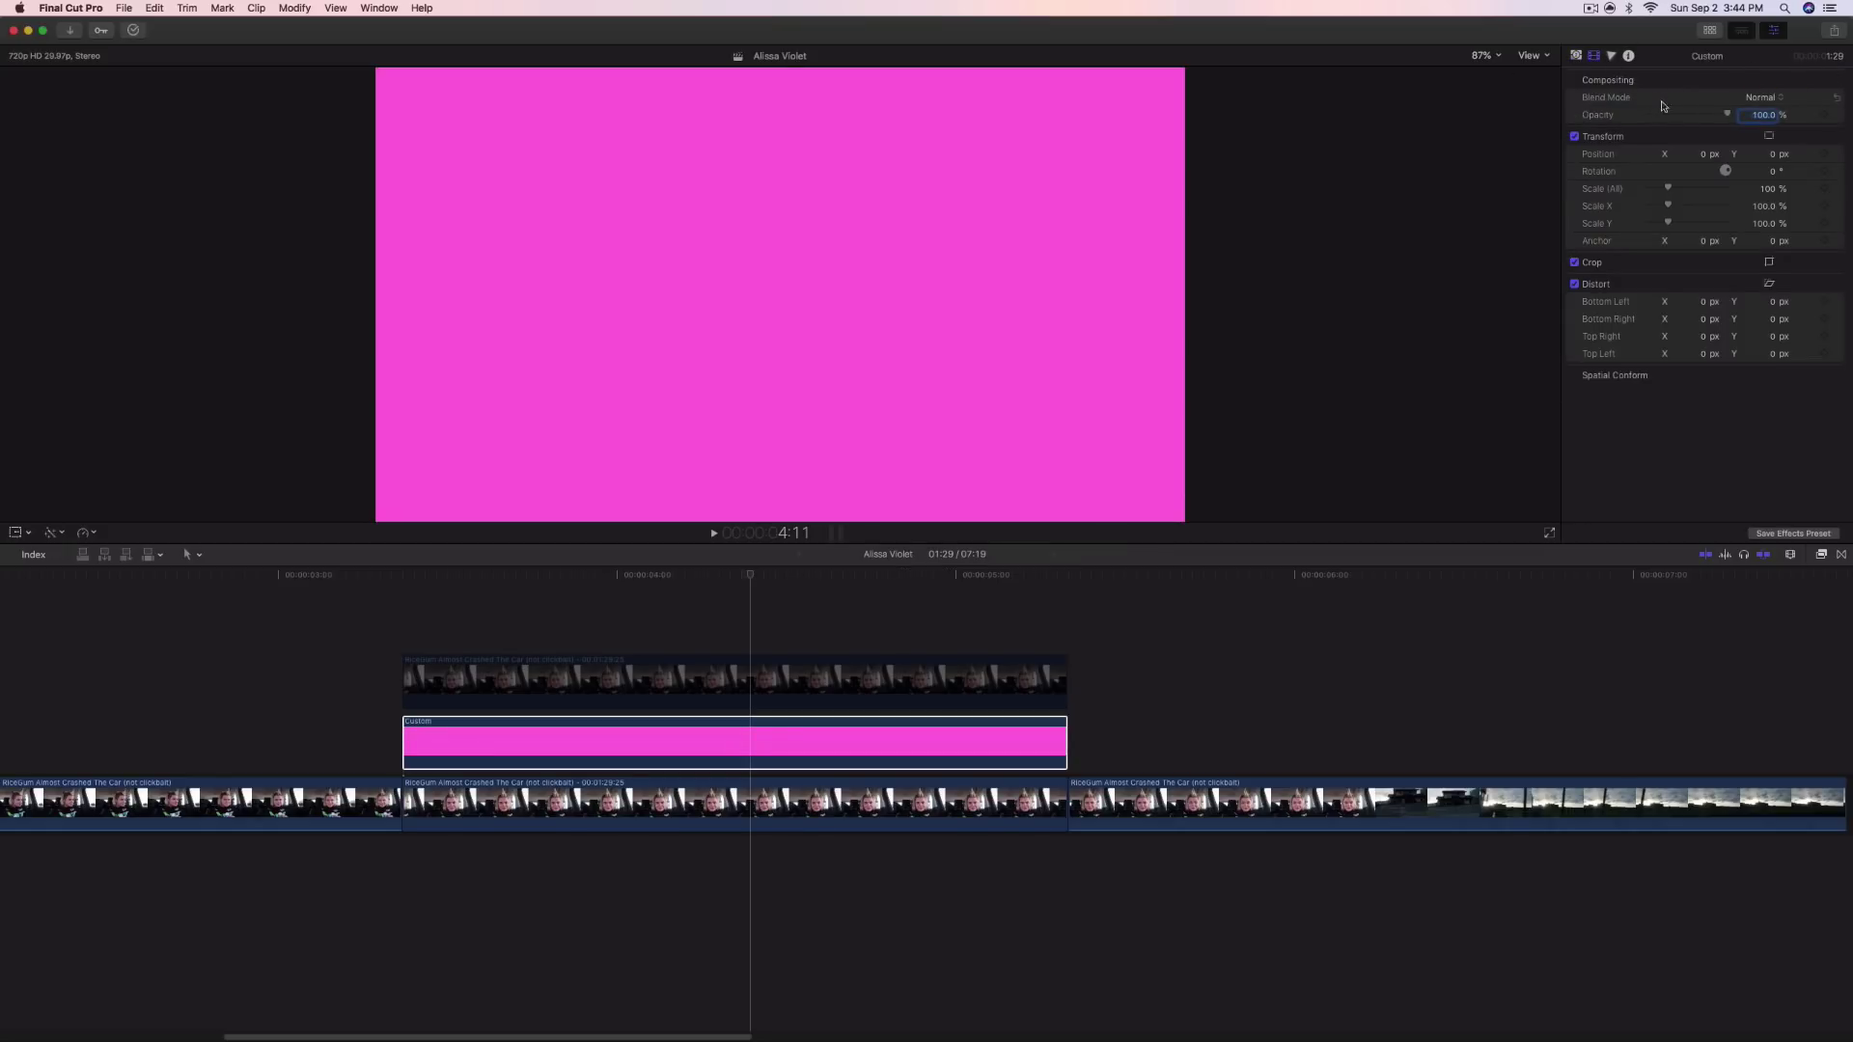
left_click(1771, 97)
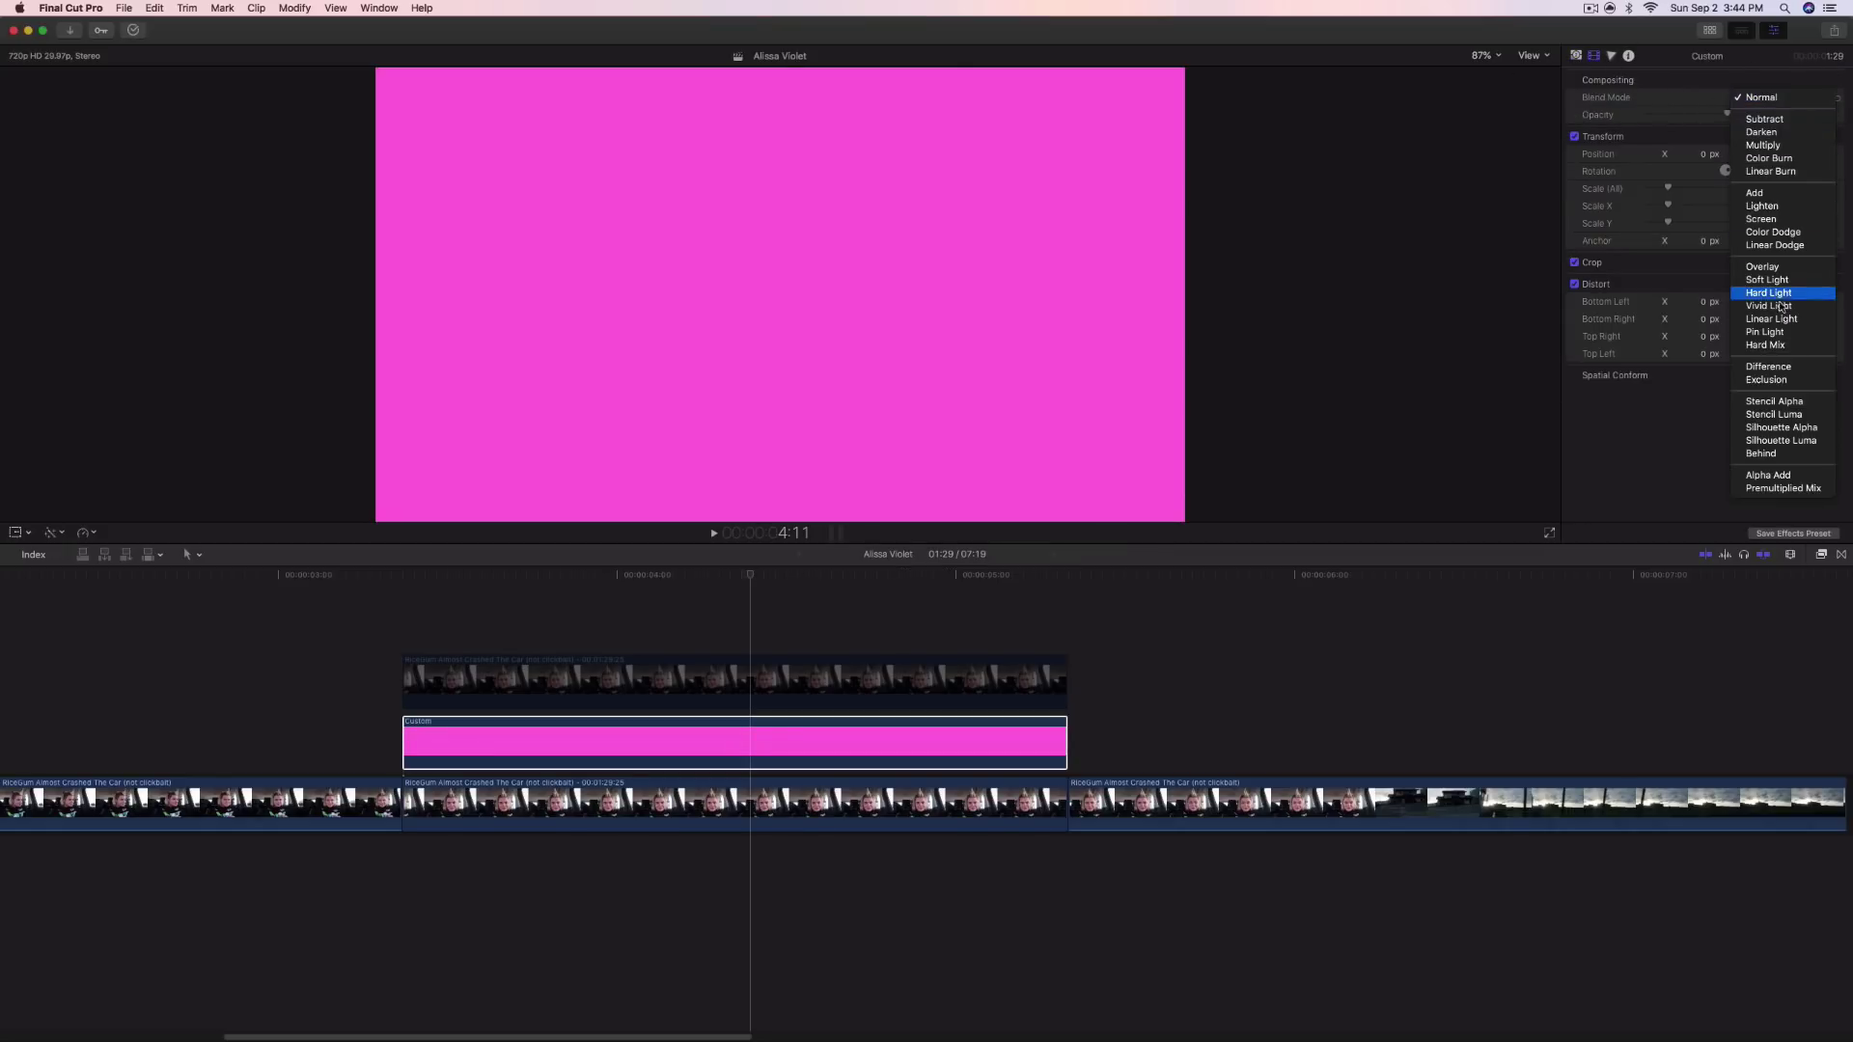
left_click(1780, 319)
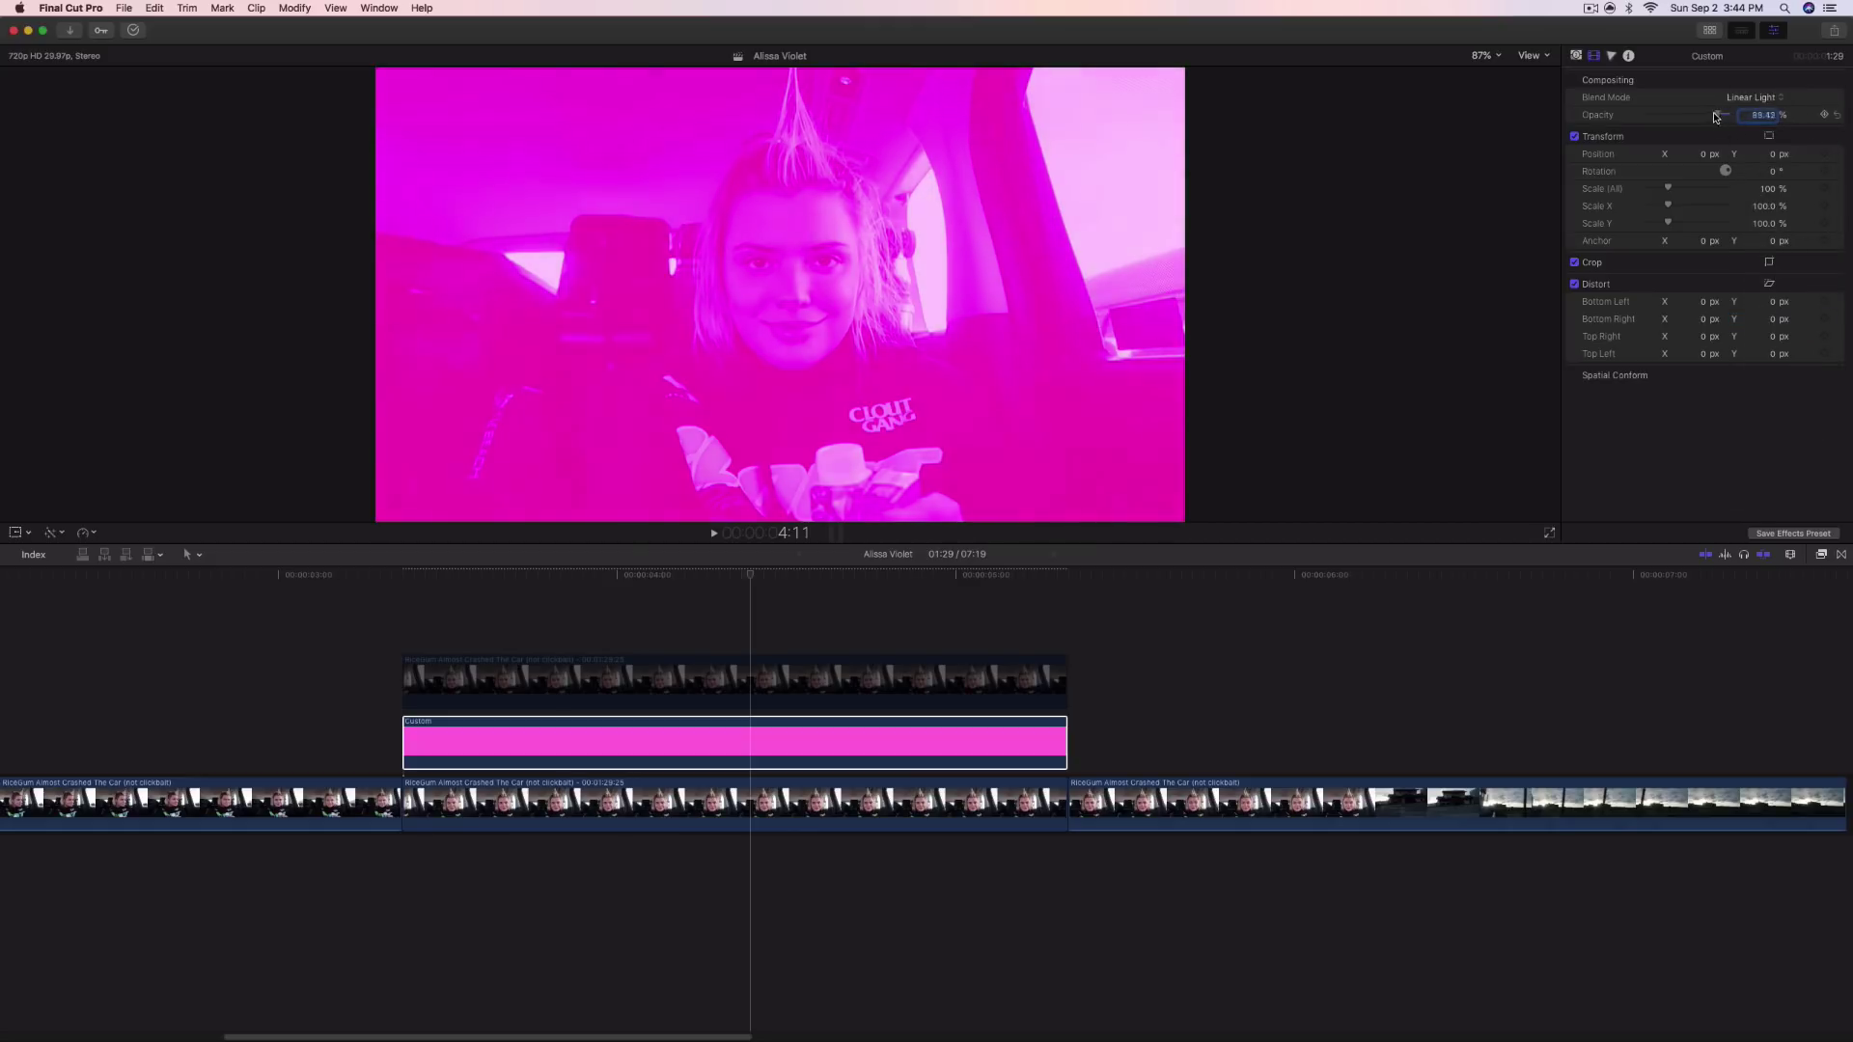
left_click_drag(1716, 117, 1697, 123)
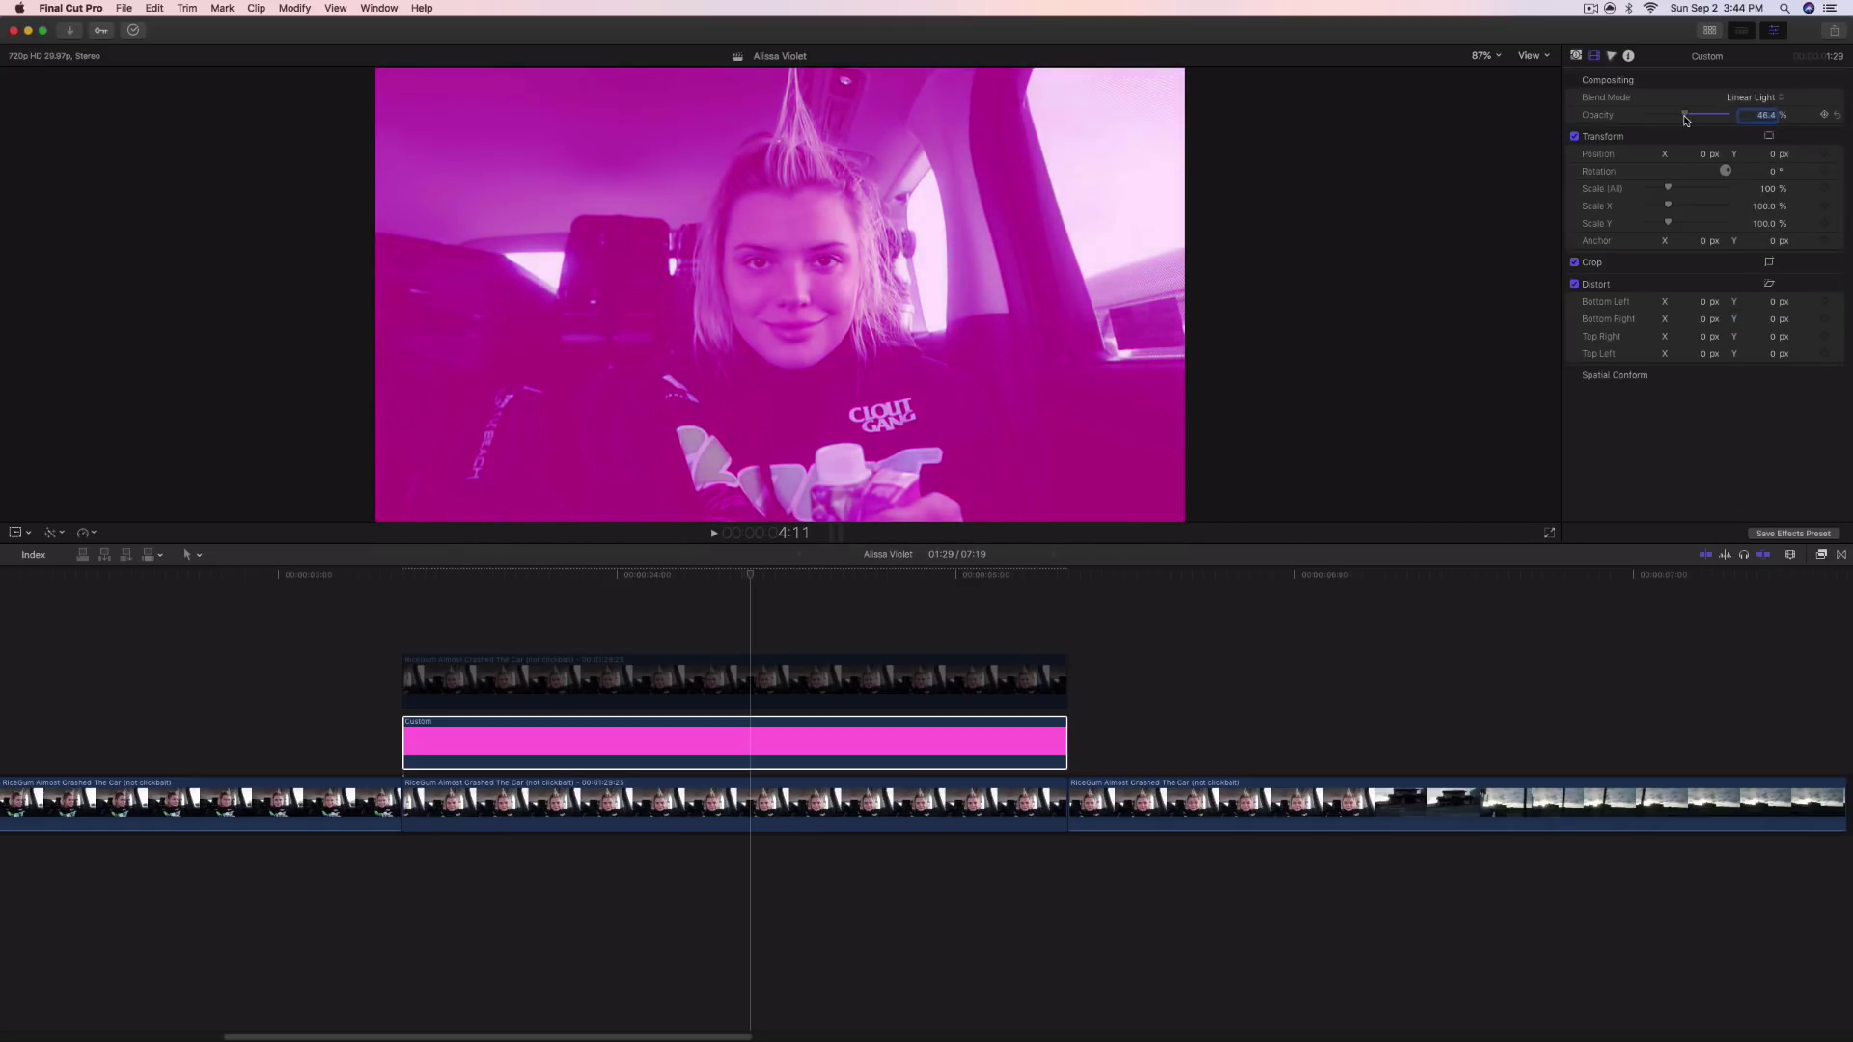
Shift the Custom generator's color to a slightly redder hot pink
left_click(1576, 56)
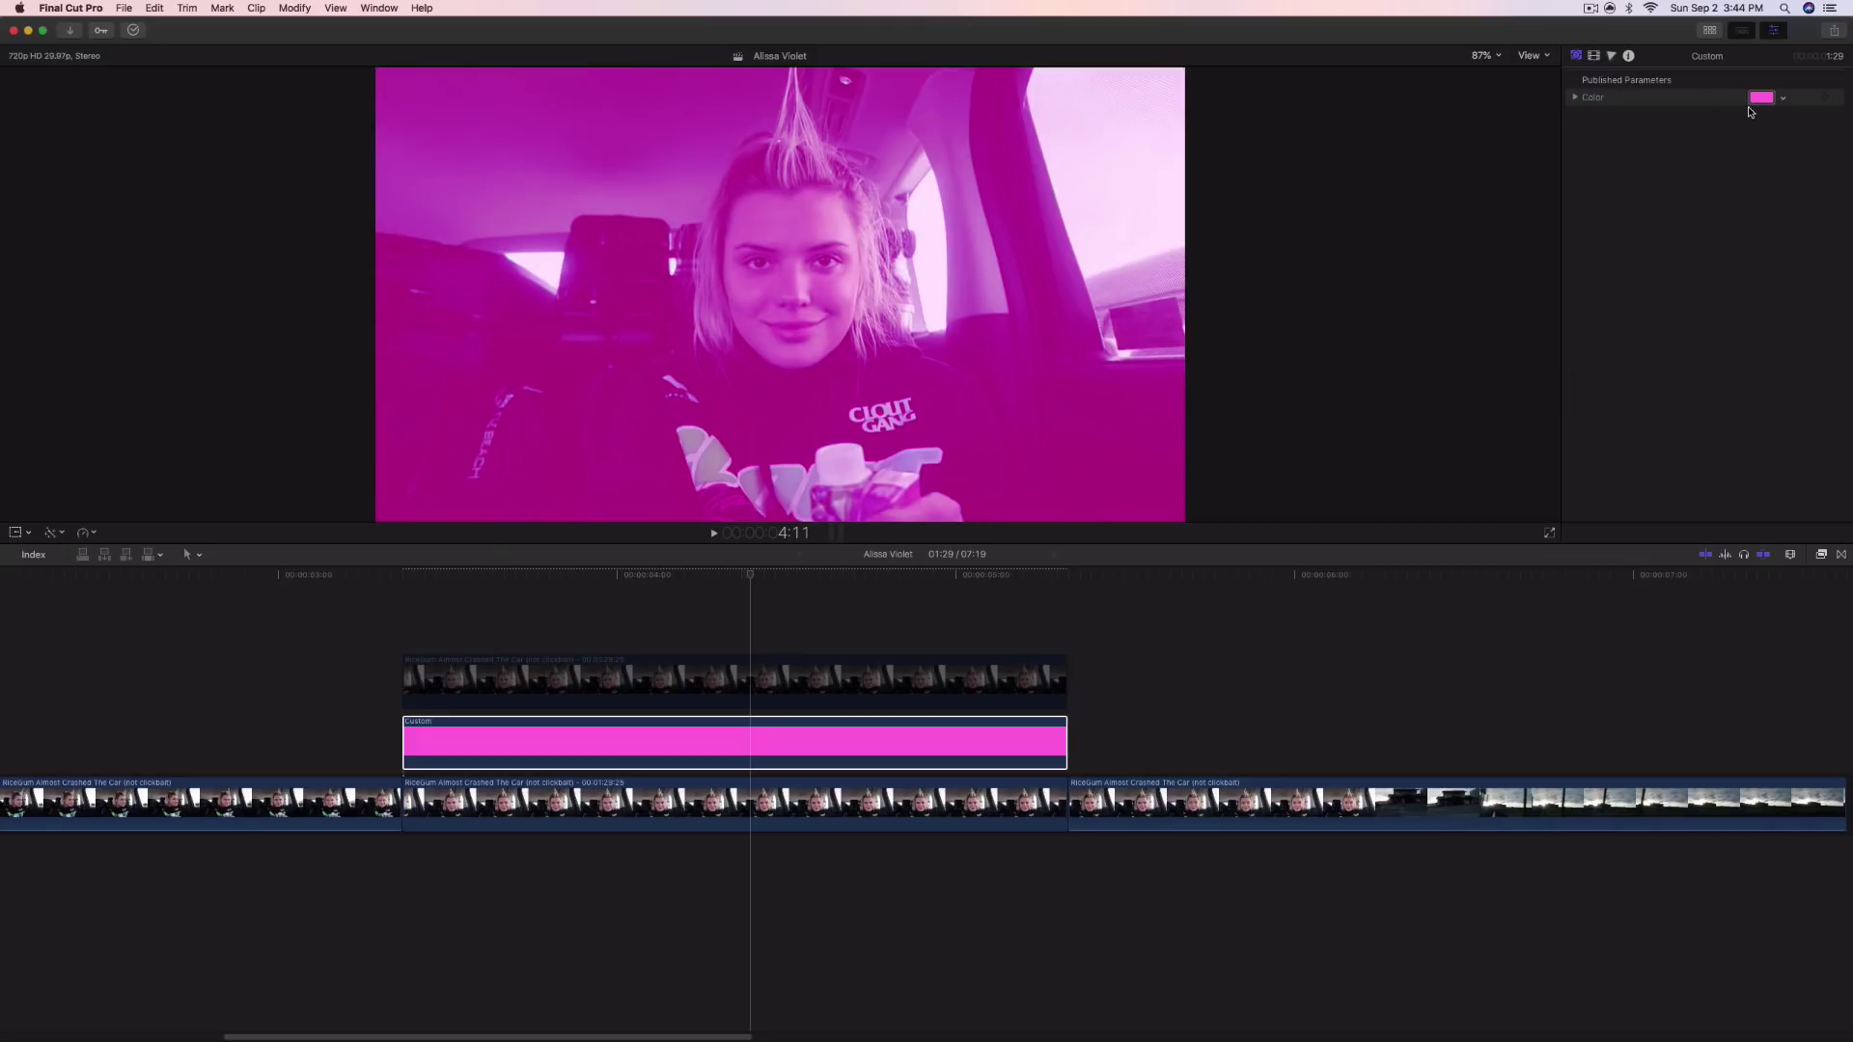
left_click(1761, 97)
left_click_drag(1509, 290, 1524, 296)
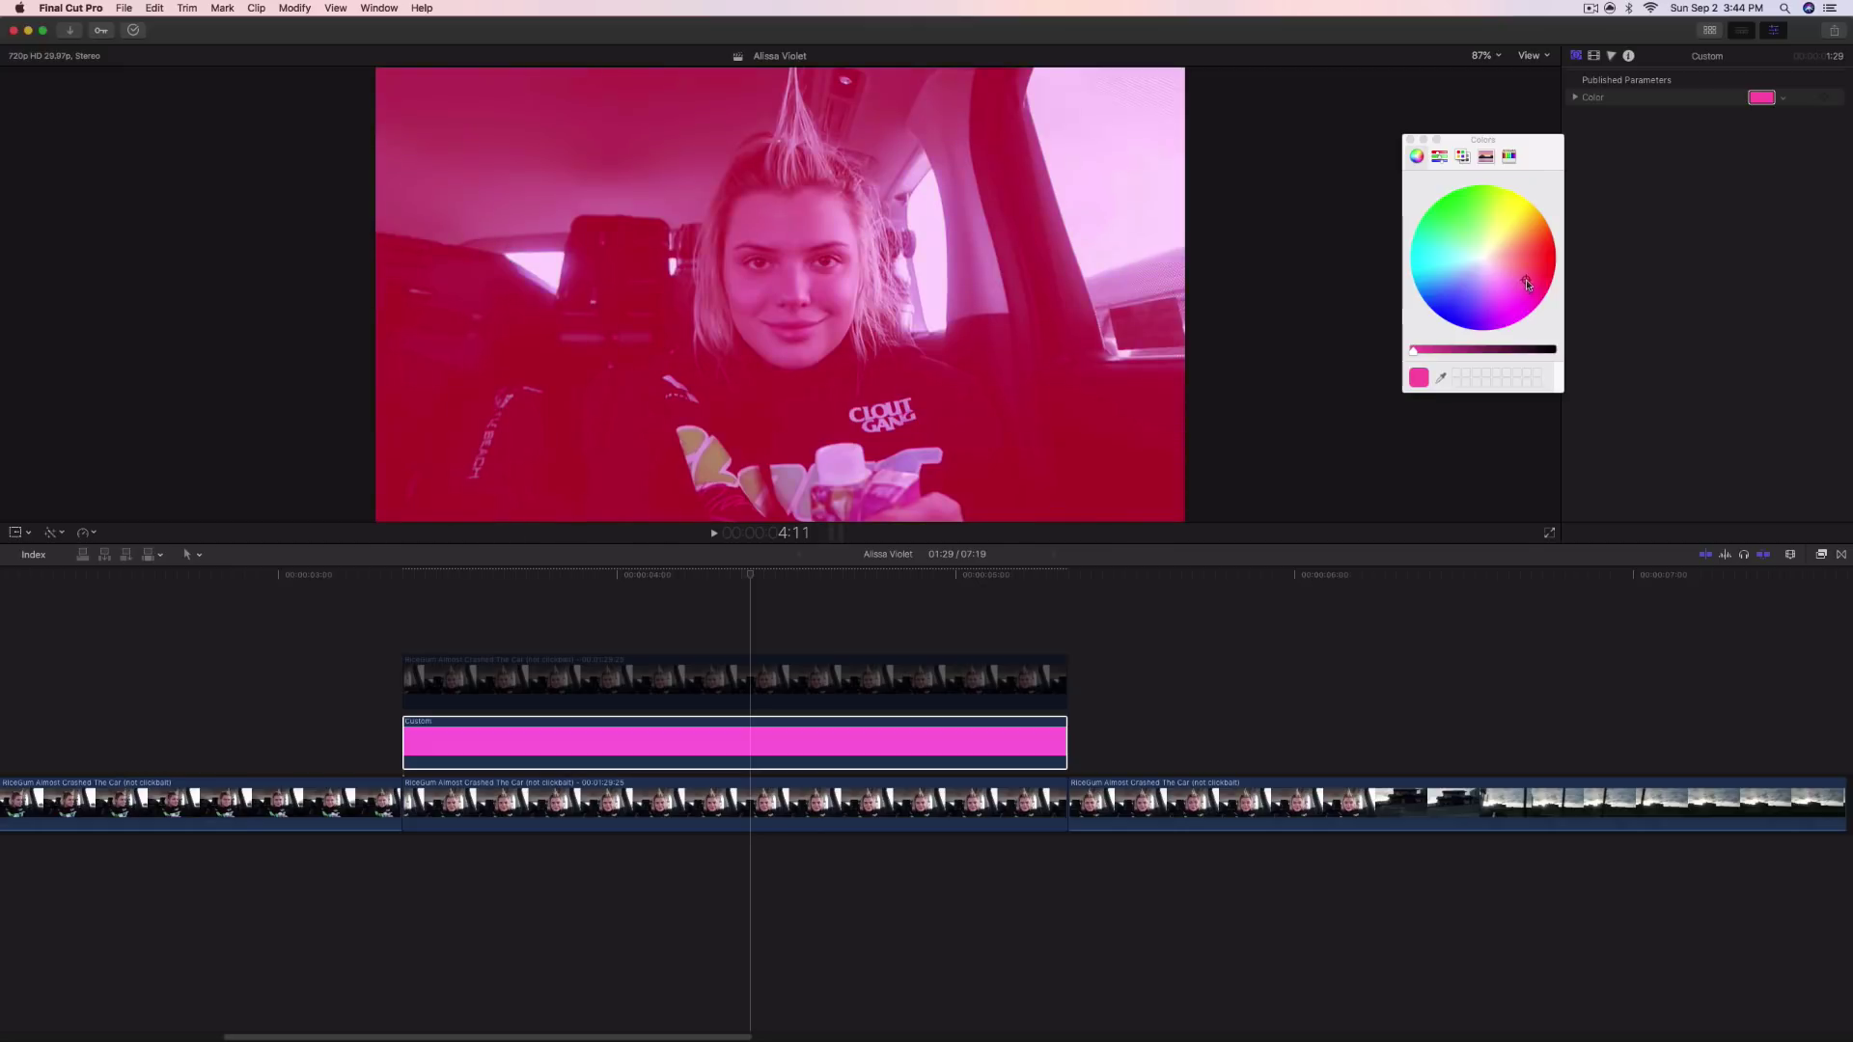
Re-enable the upper freeze frame copy and set the playhead near its start at 3:17
left_click(704, 678)
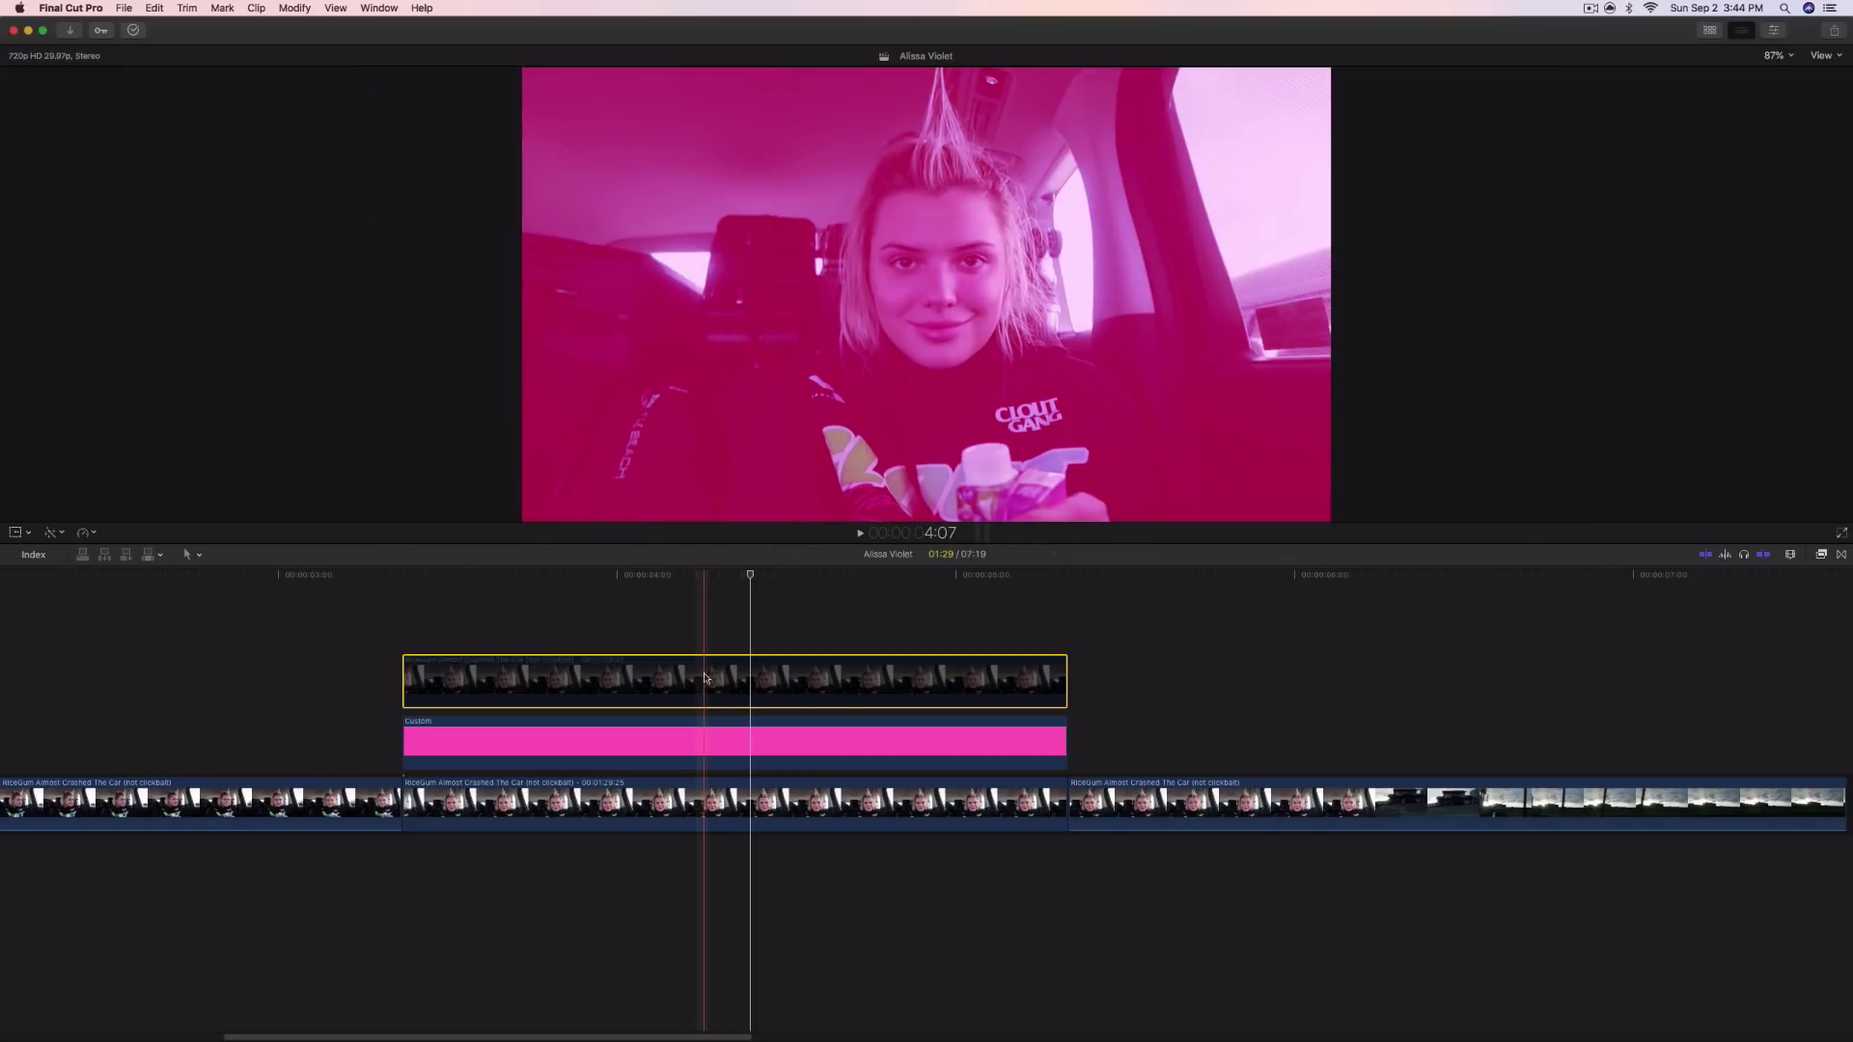
key("v")
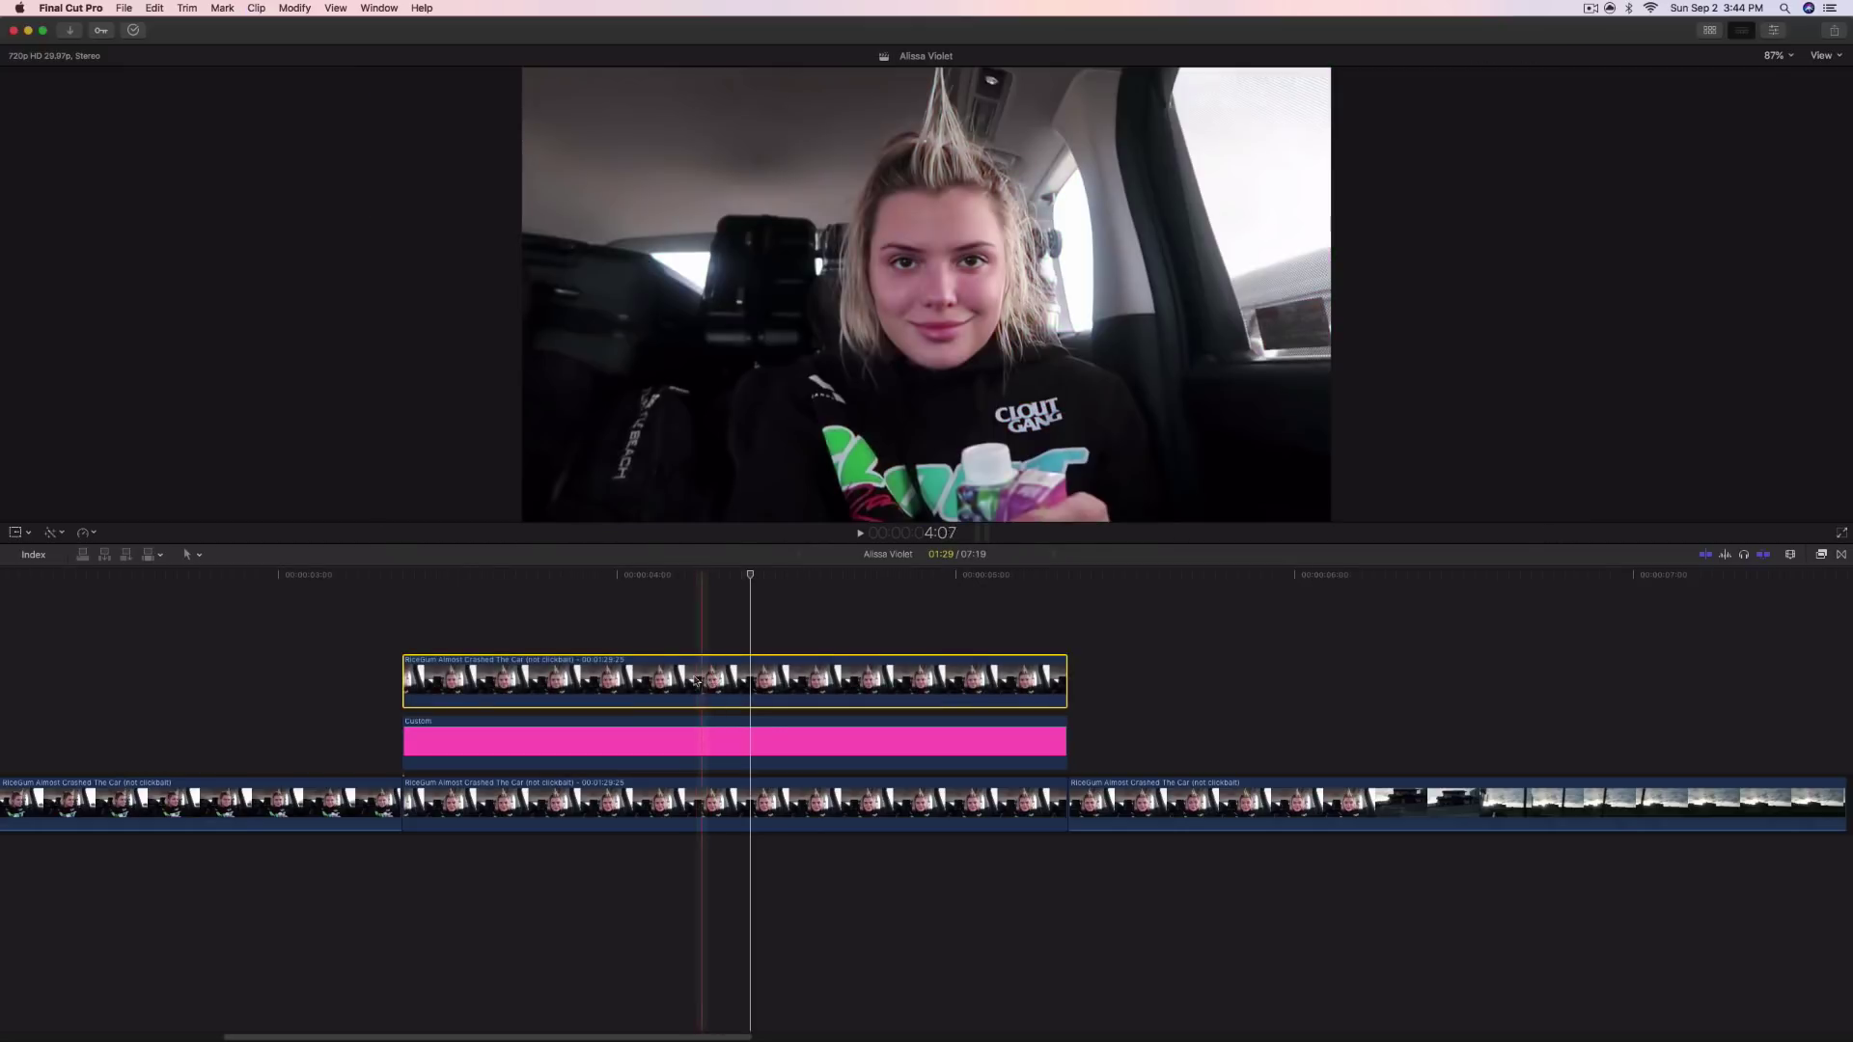
left_click_drag(553, 579, 470, 586)
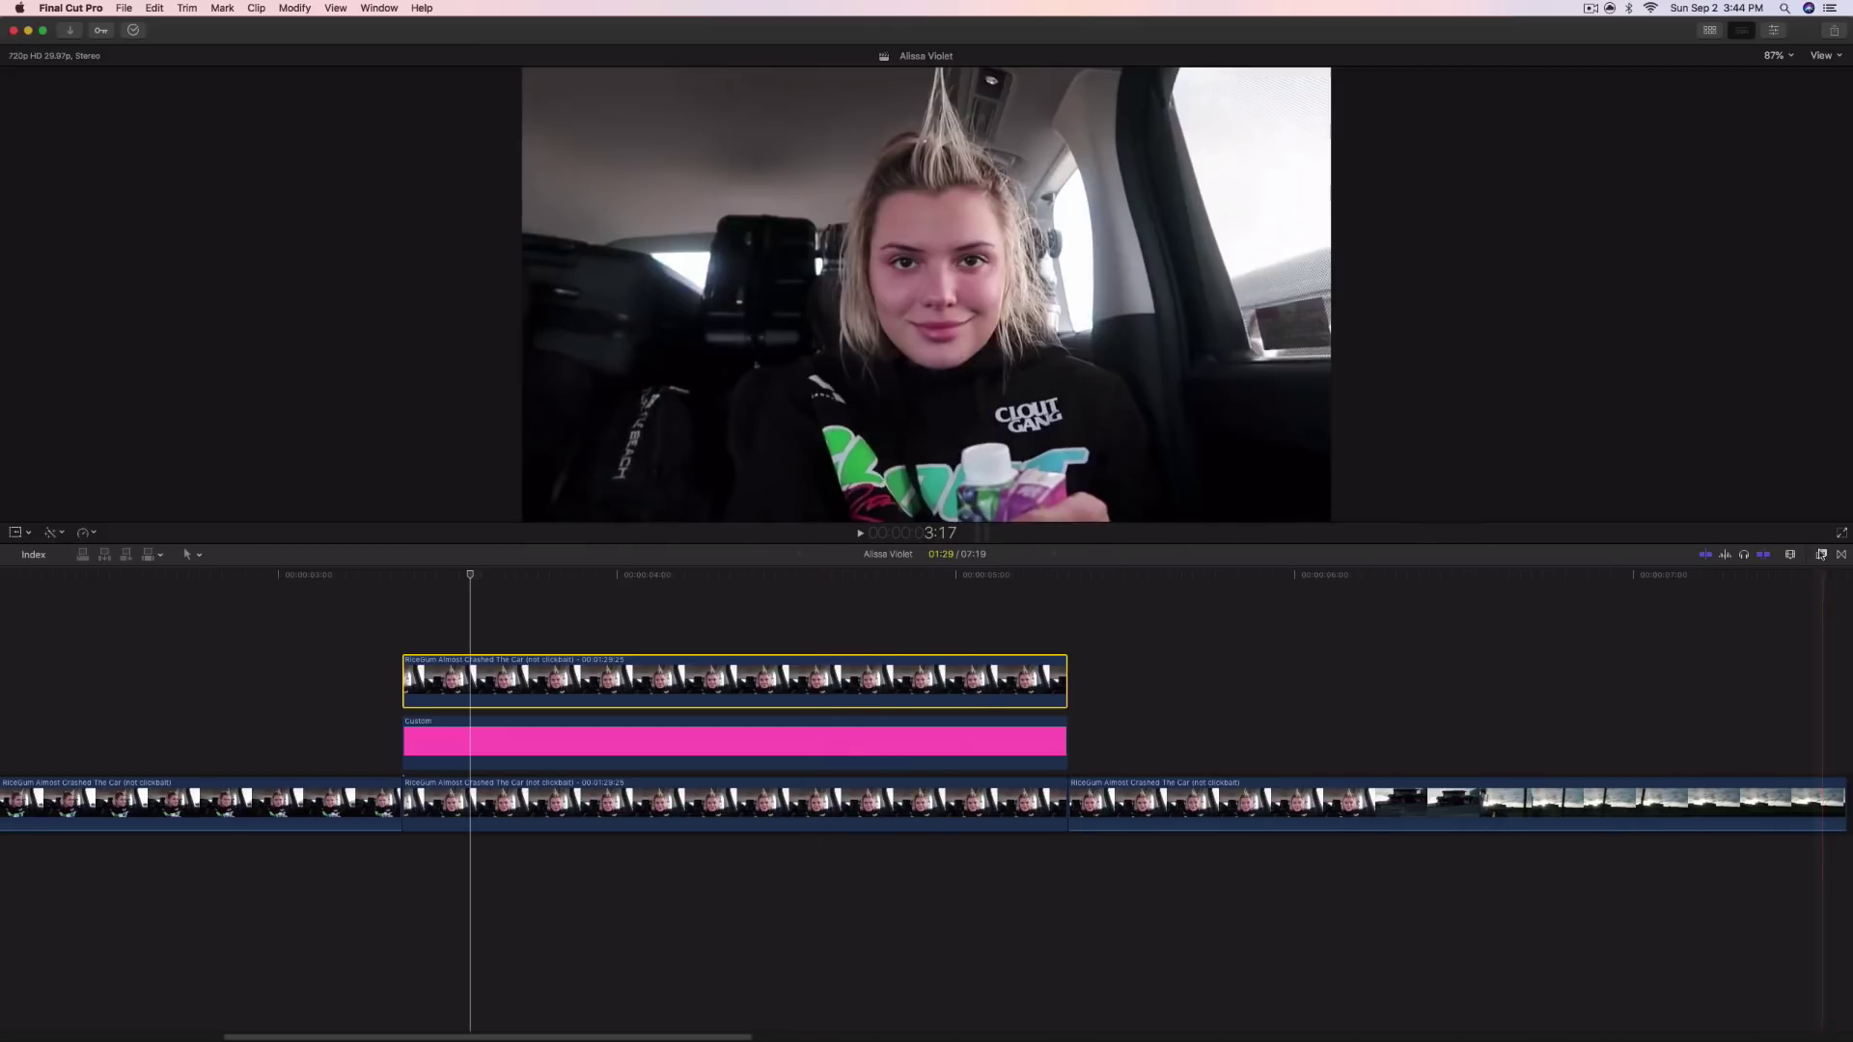
Search all effects for "mask" and apply the Draw Mask effect to the upper freeze frame copy
left_click(1821, 554)
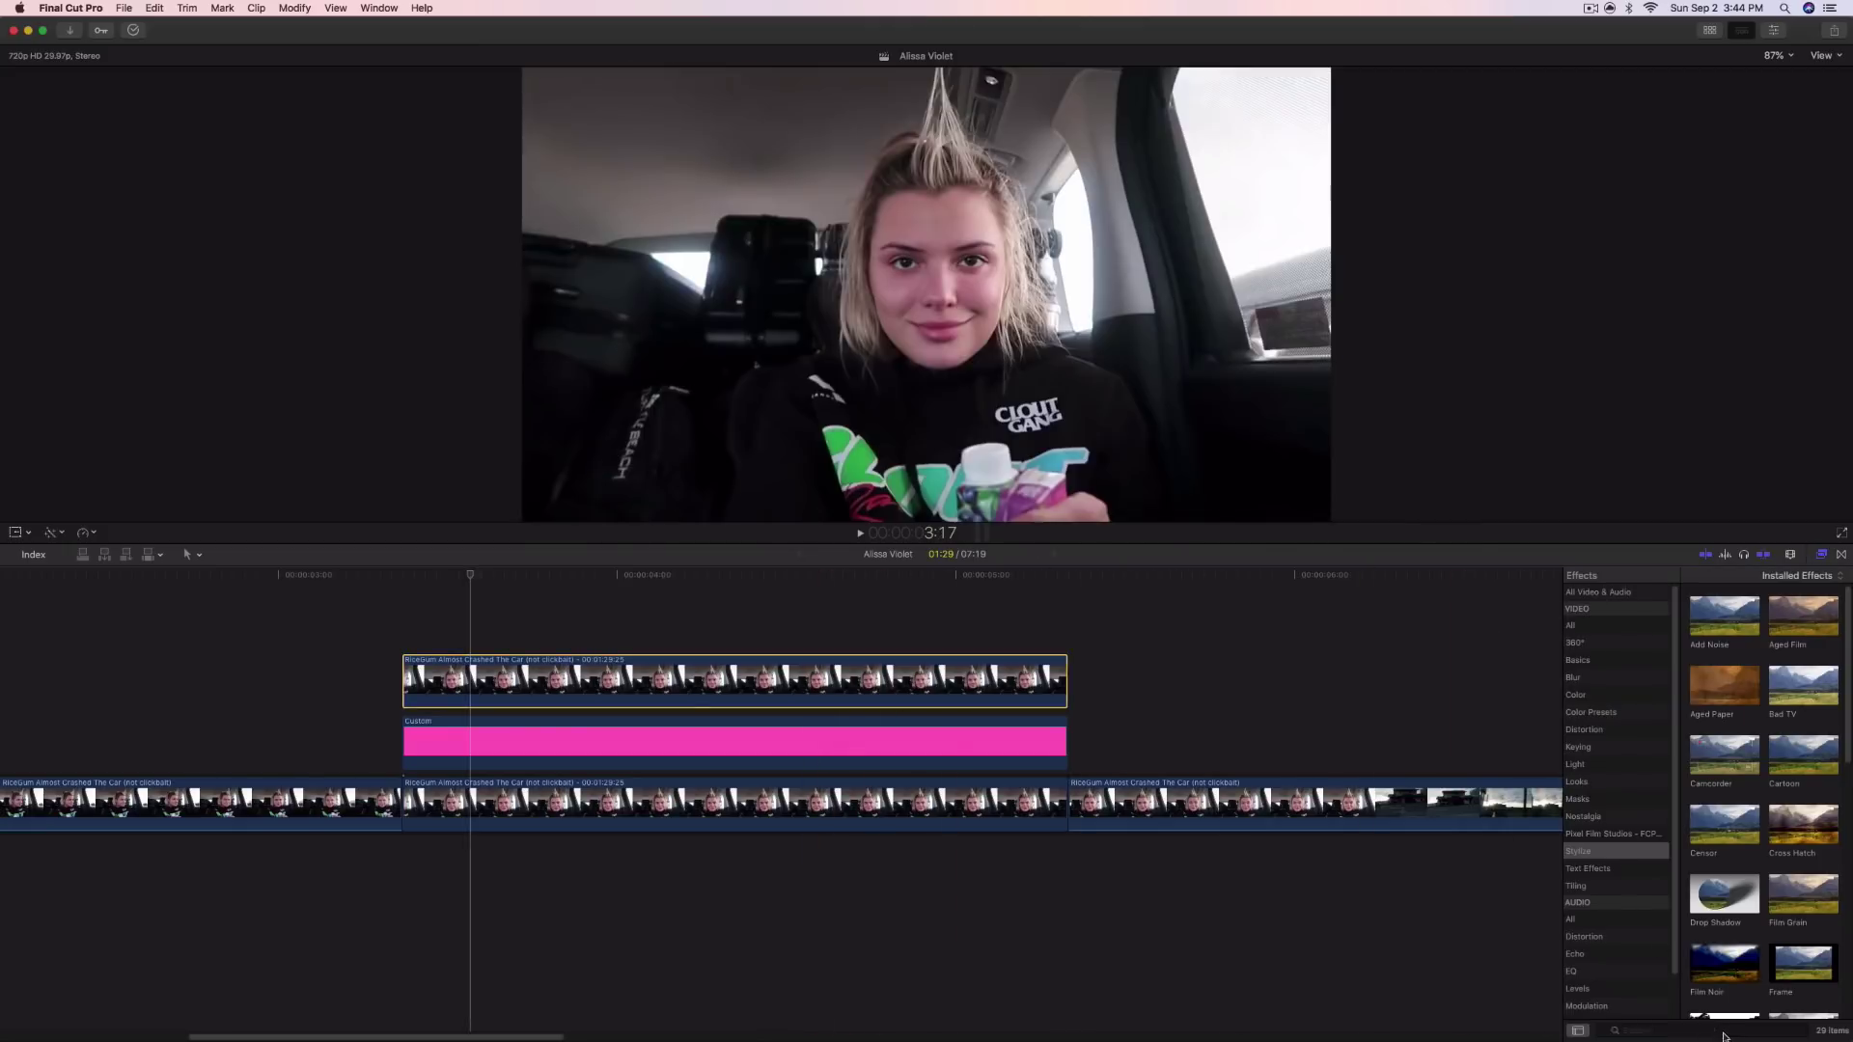
key("super+f")
left_click(1604, 590)
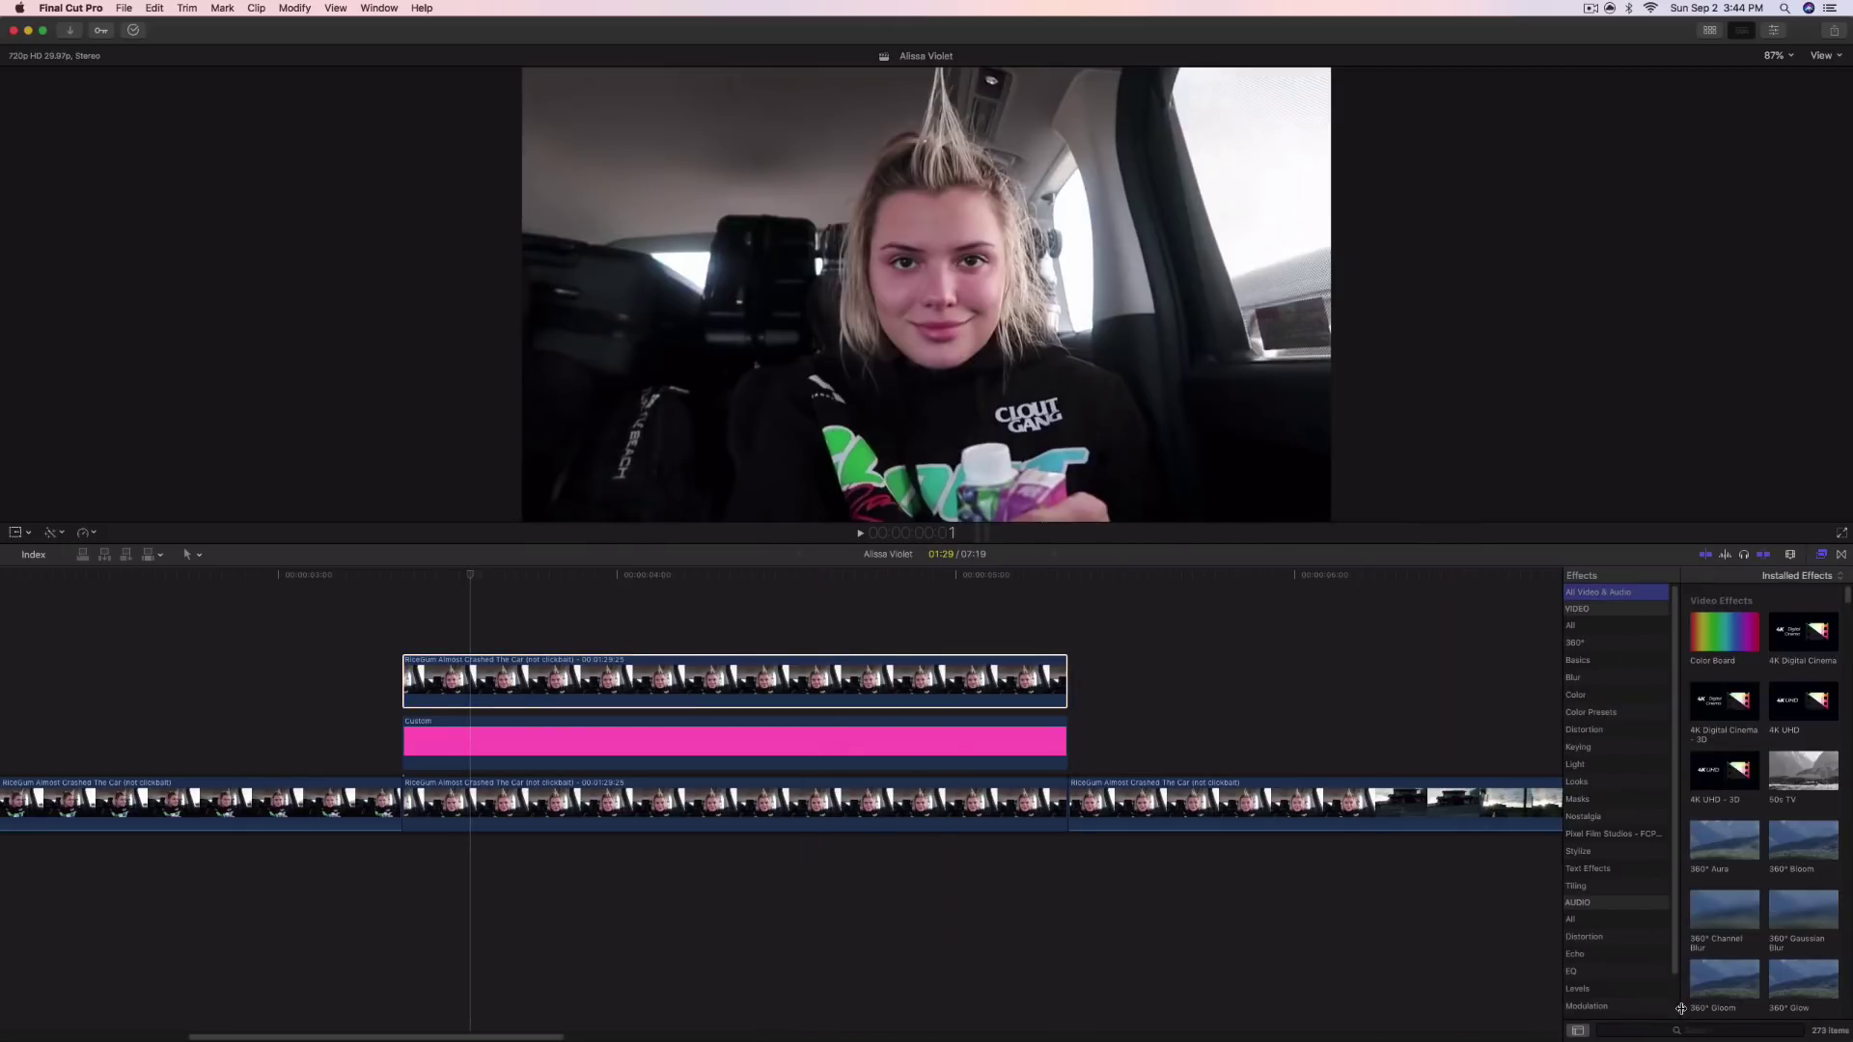
type("mask")
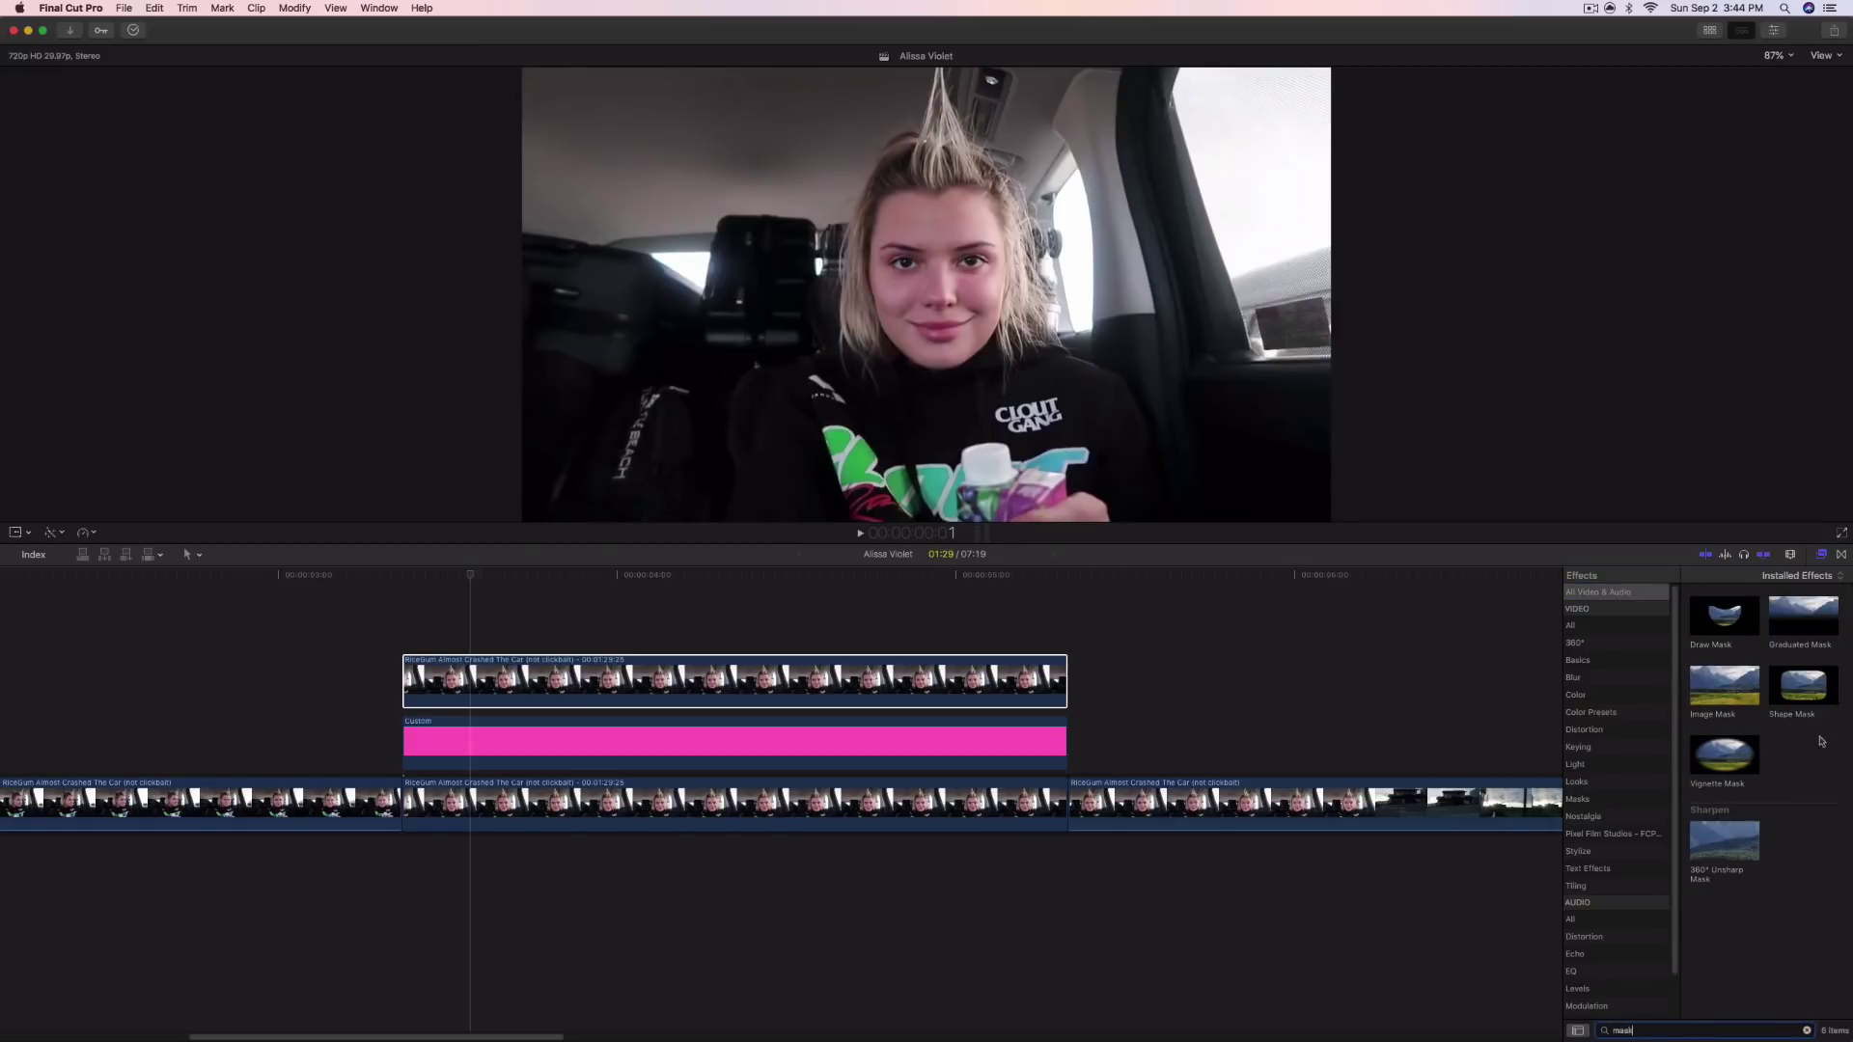
key("Return")
mouse_move(1723, 615)
left_mouse_down()
mouse_move(723, 666)
mouse_move(833, 687)
left_mouse_up()
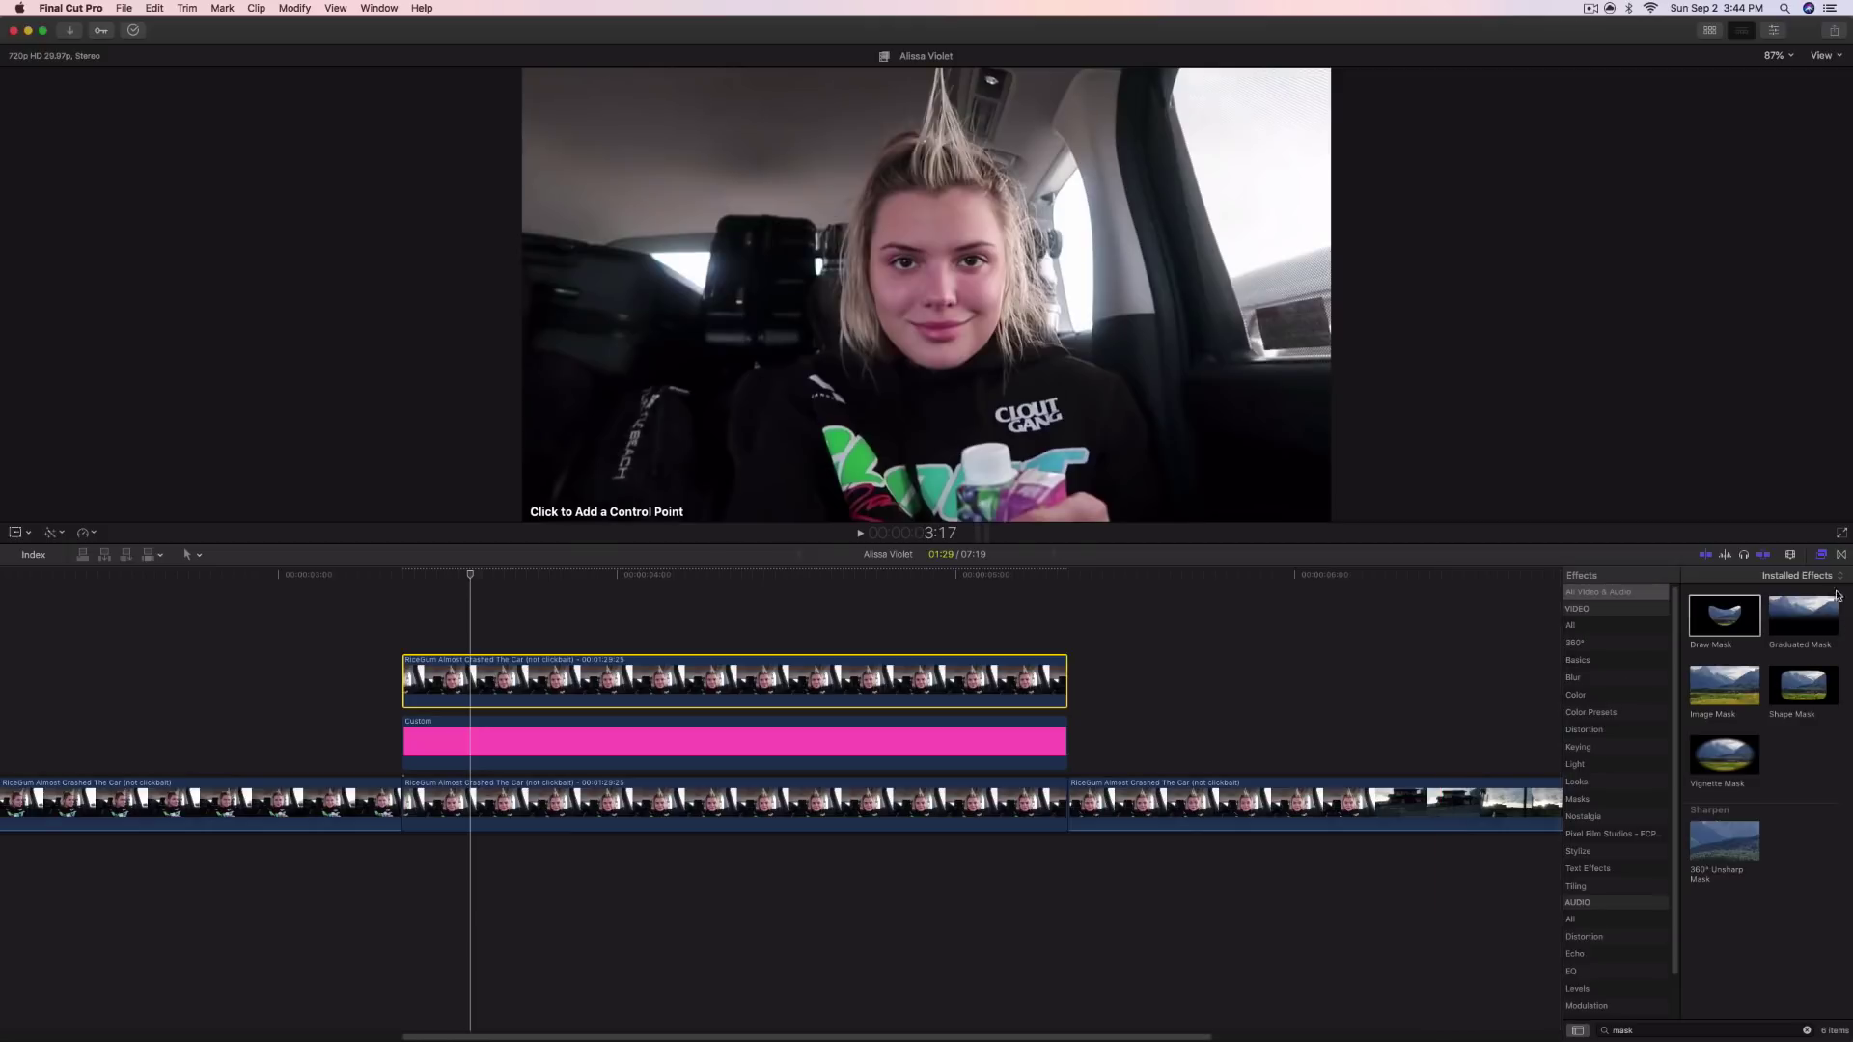
Trace a closed mask around the woman's hair, head and body and set its feather to 12
left_click(1821, 554)
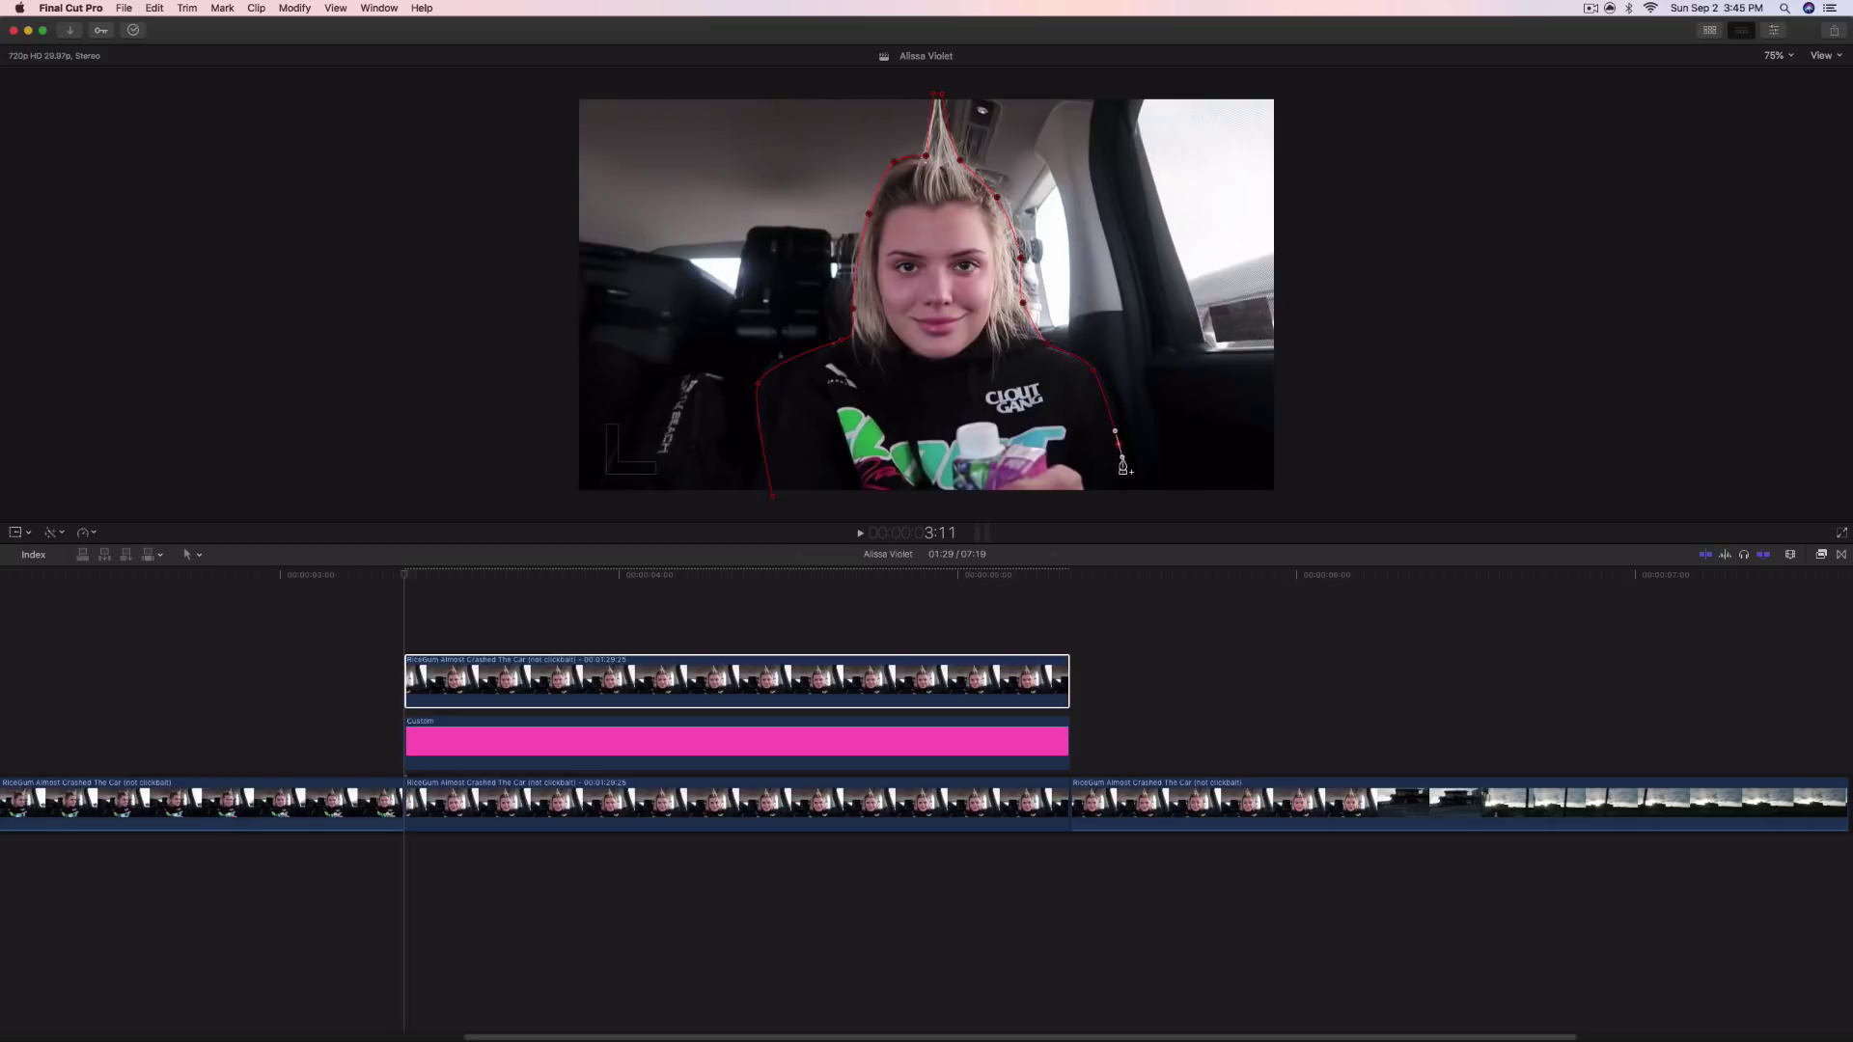
left_click(775, 500)
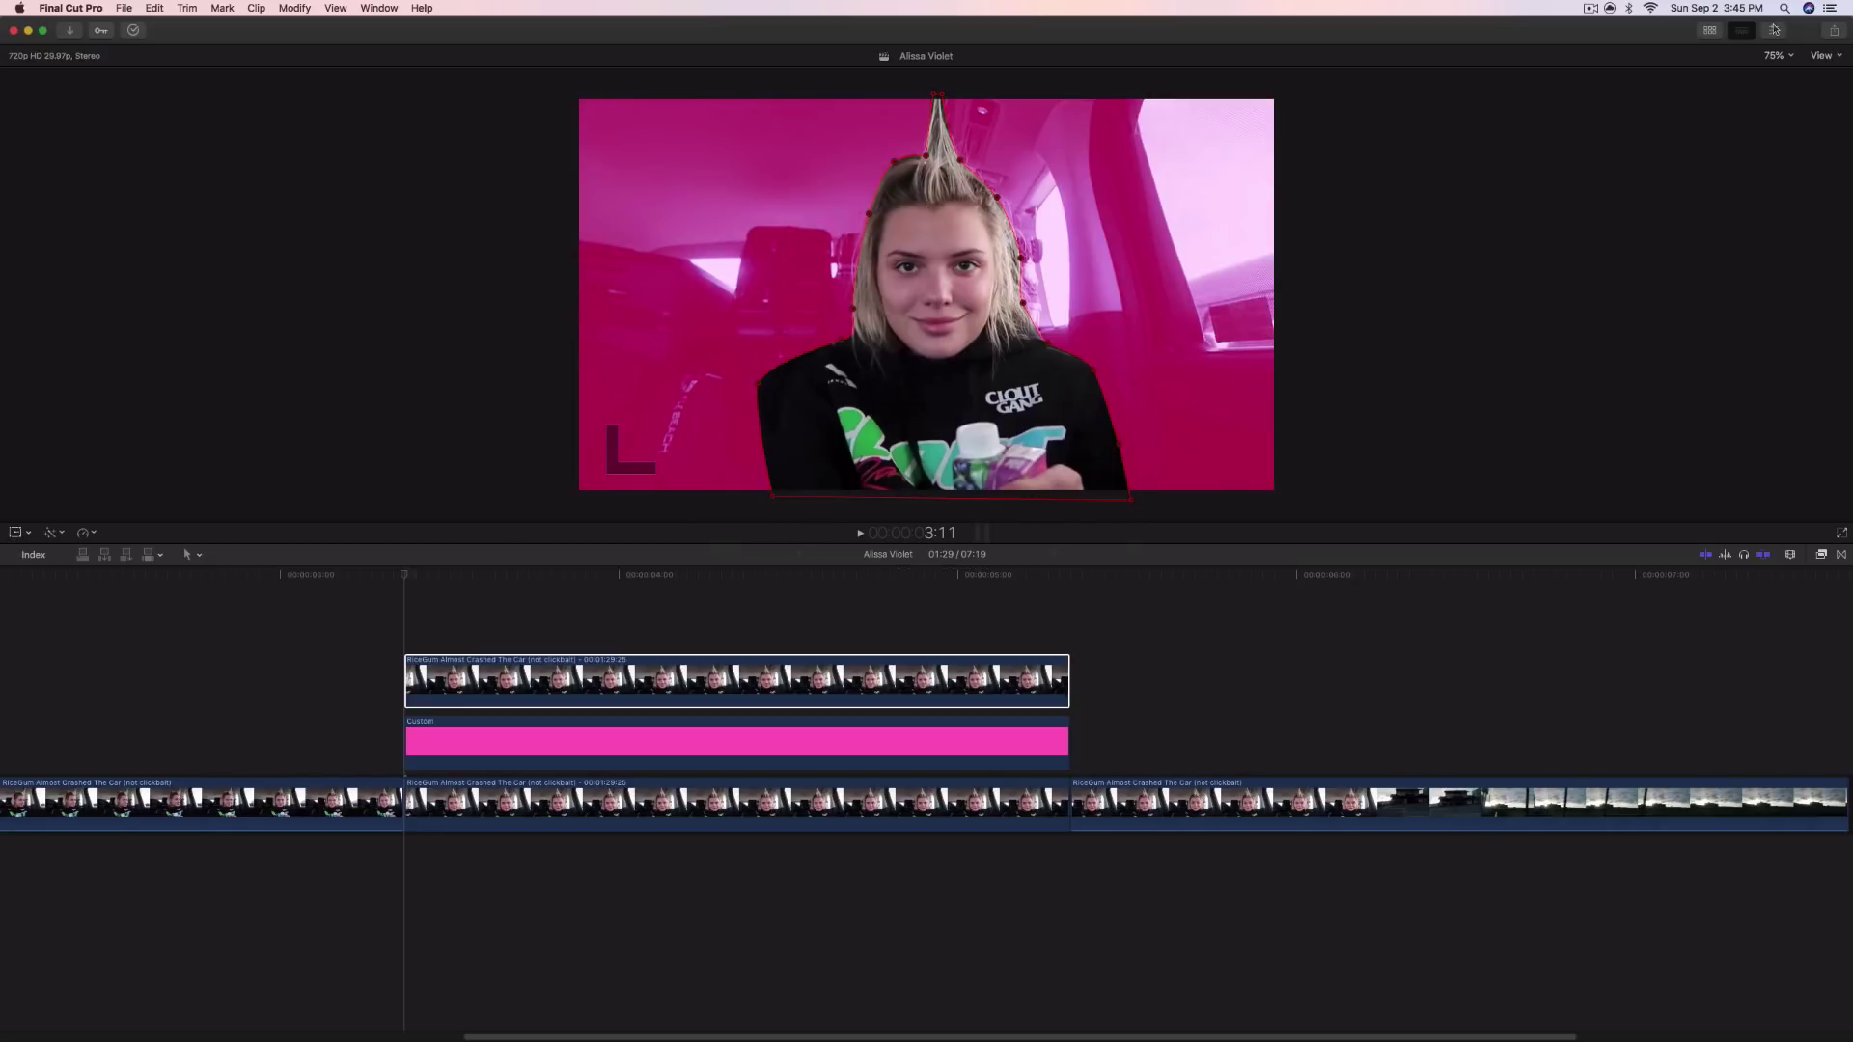
key("super+4")
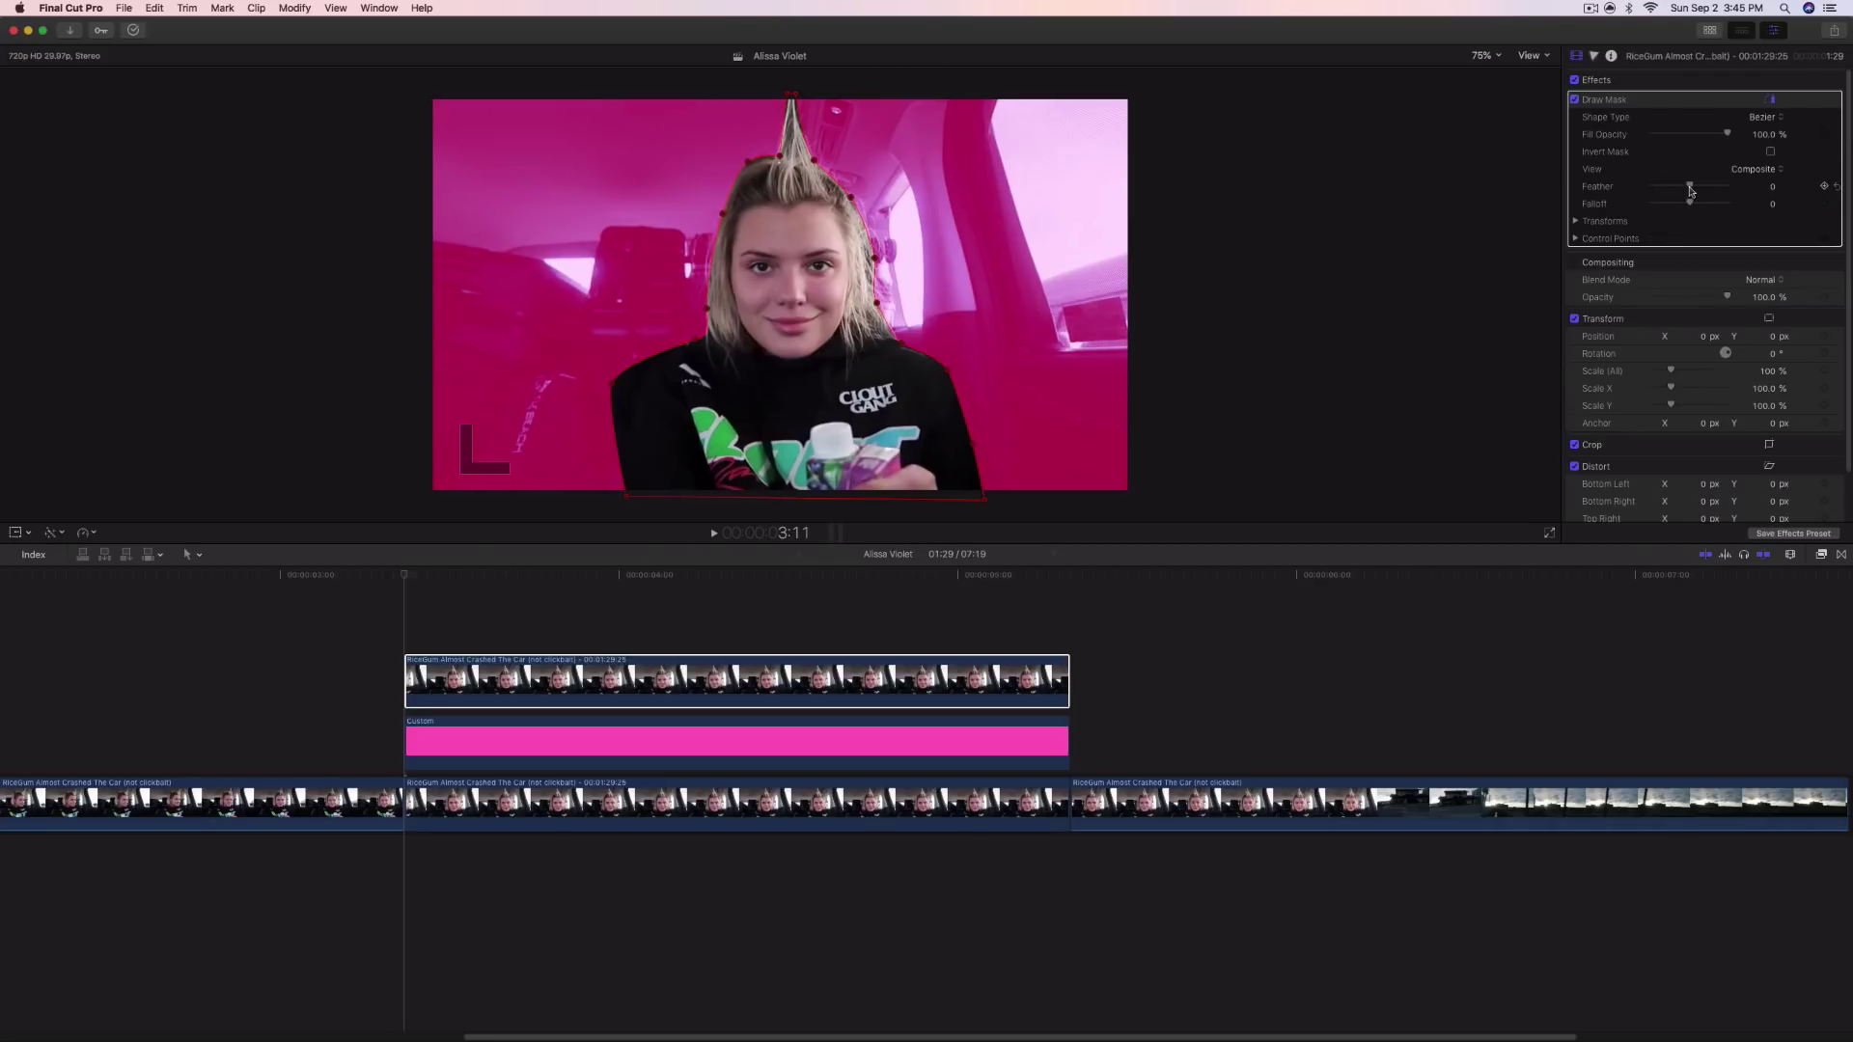
left_click_drag(1691, 188, 1695, 189)
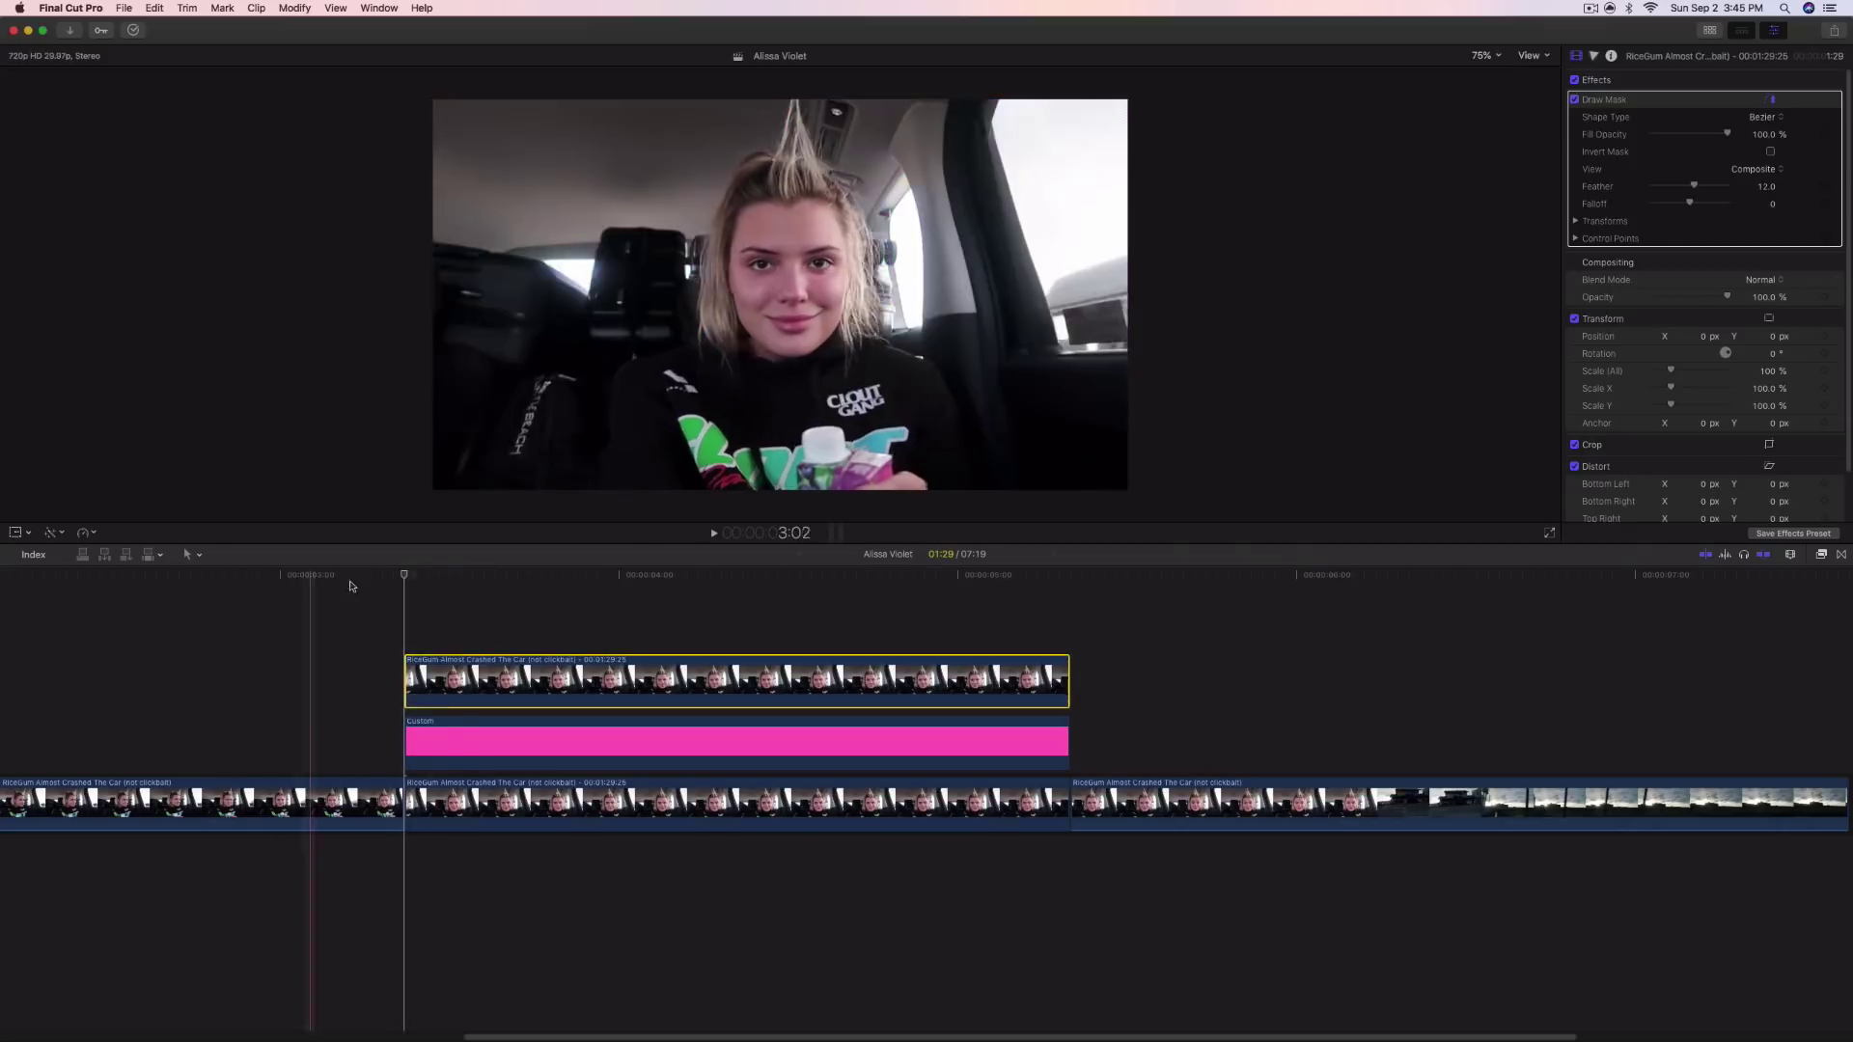
left_click(424, 675)
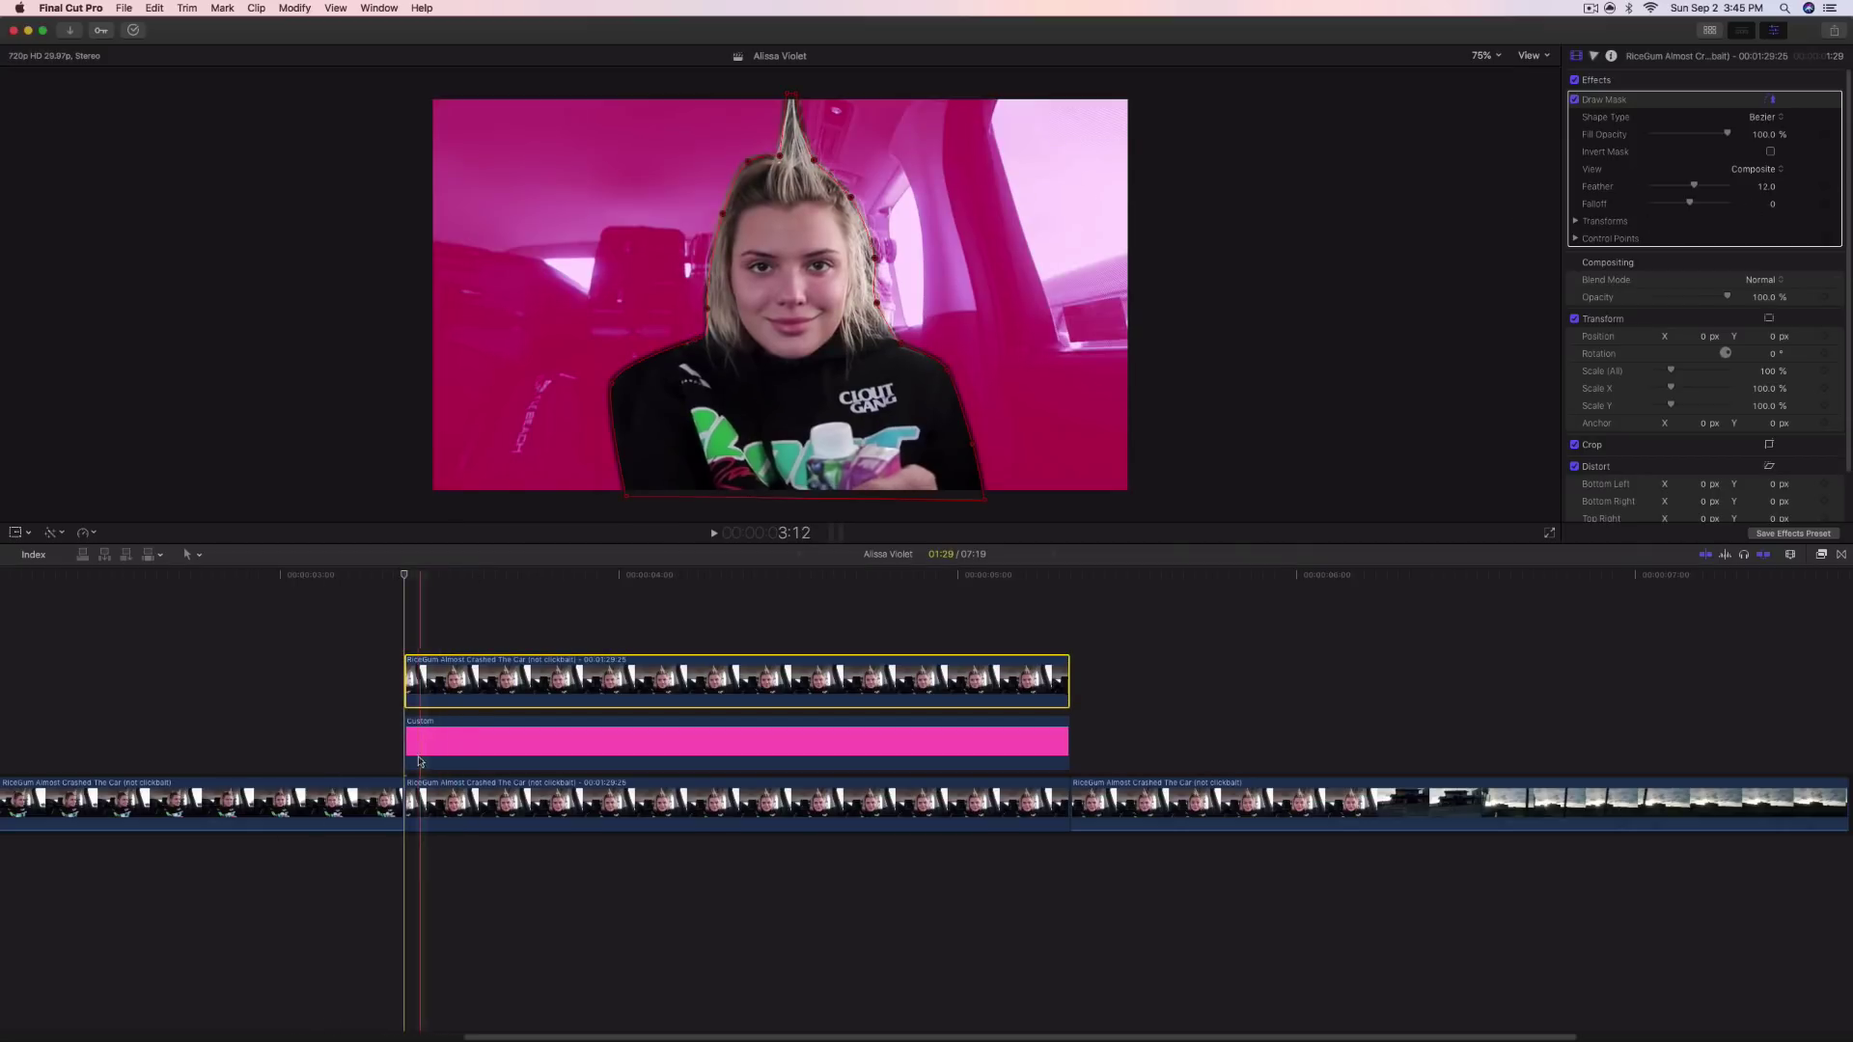
left_click(15, 532)
left_click_drag(762, 407, 748, 316)
key("super+z")
left_click(1532, 83)
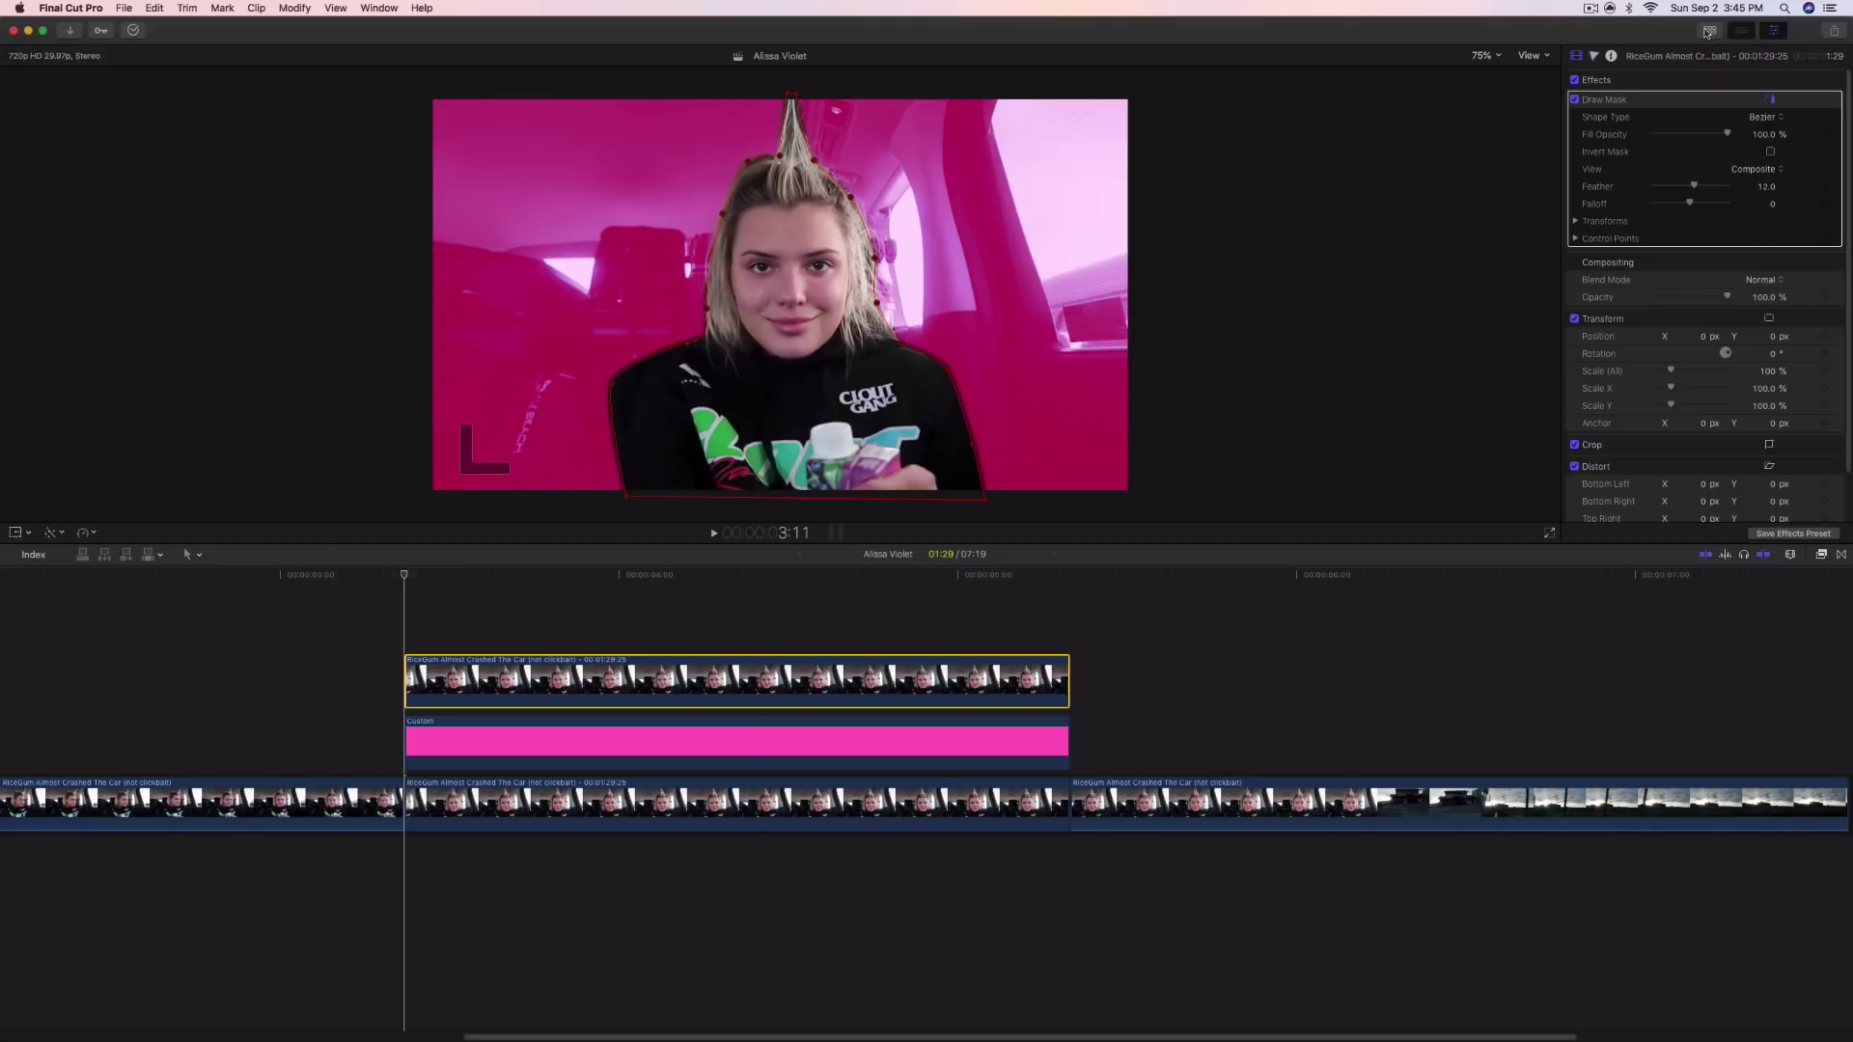
Place a Basic Title at the start of the freeze frame, between the pink generator and the masked copy
left_click(1708, 32)
left_click(44, 76)
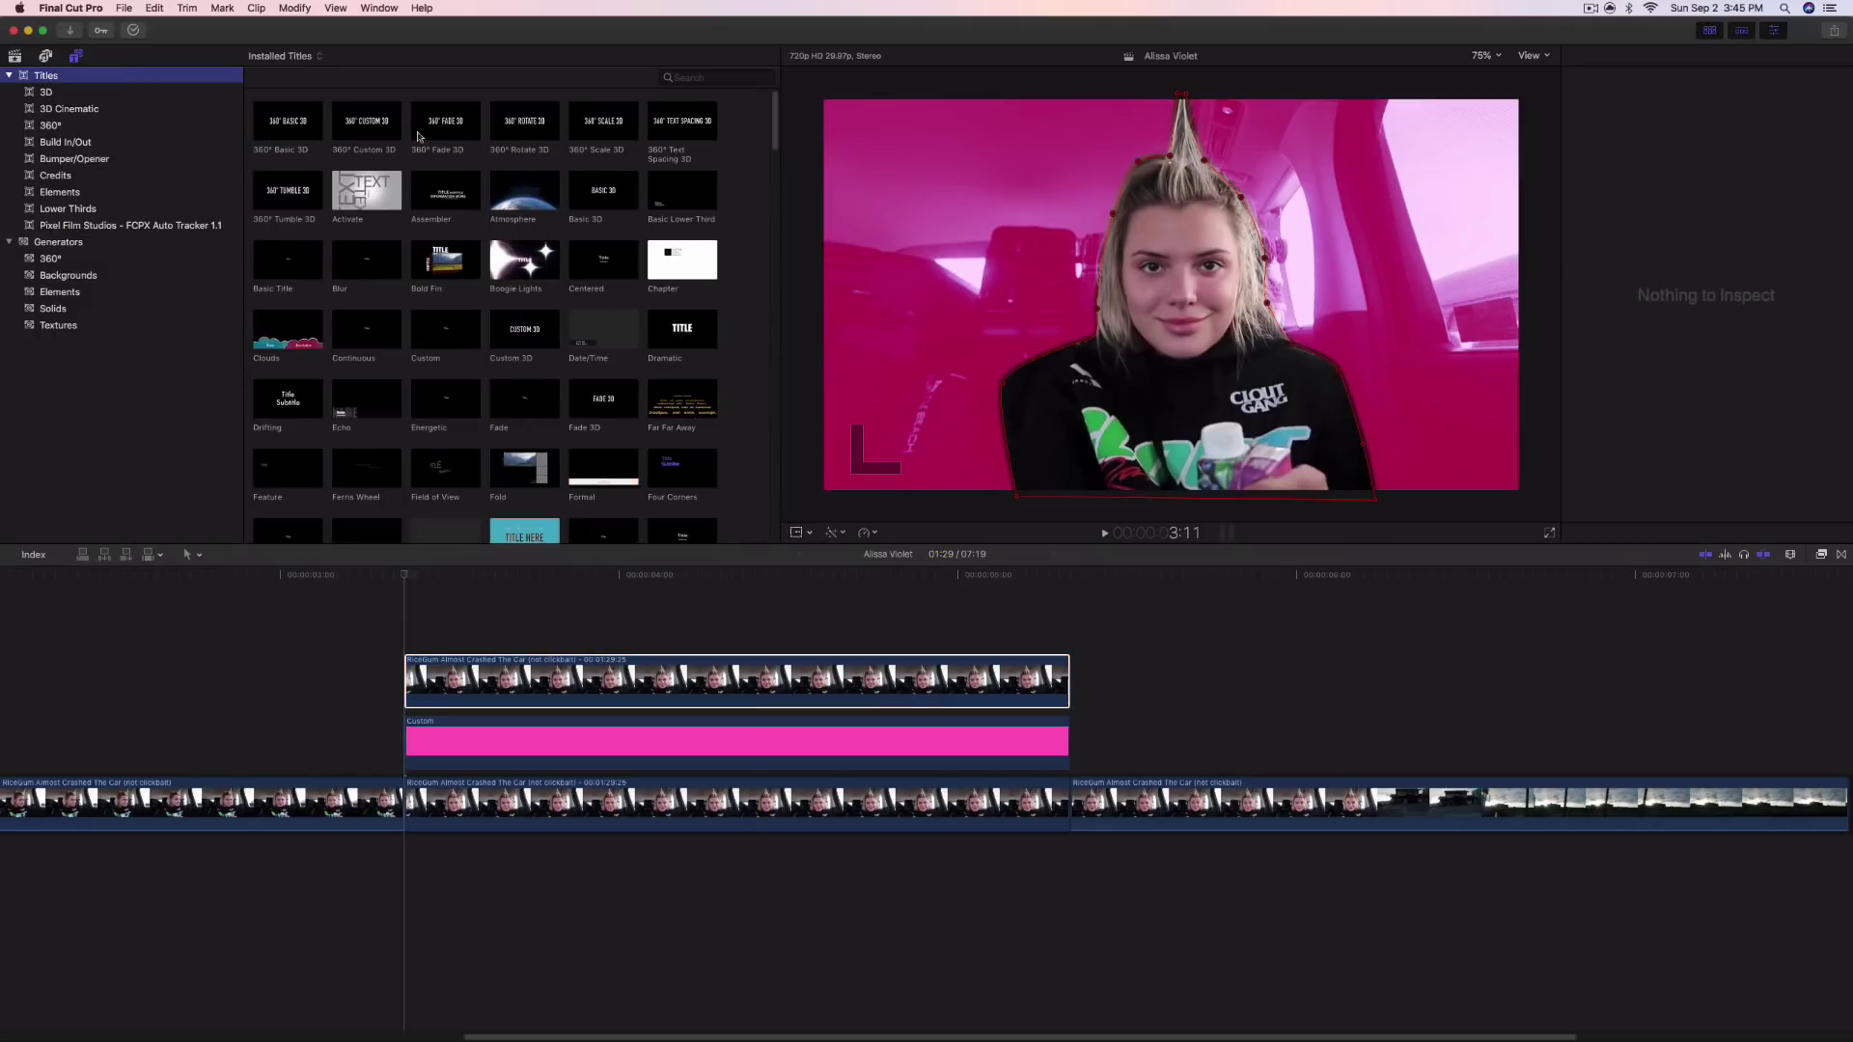
left_click_drag(285, 260, 409, 709)
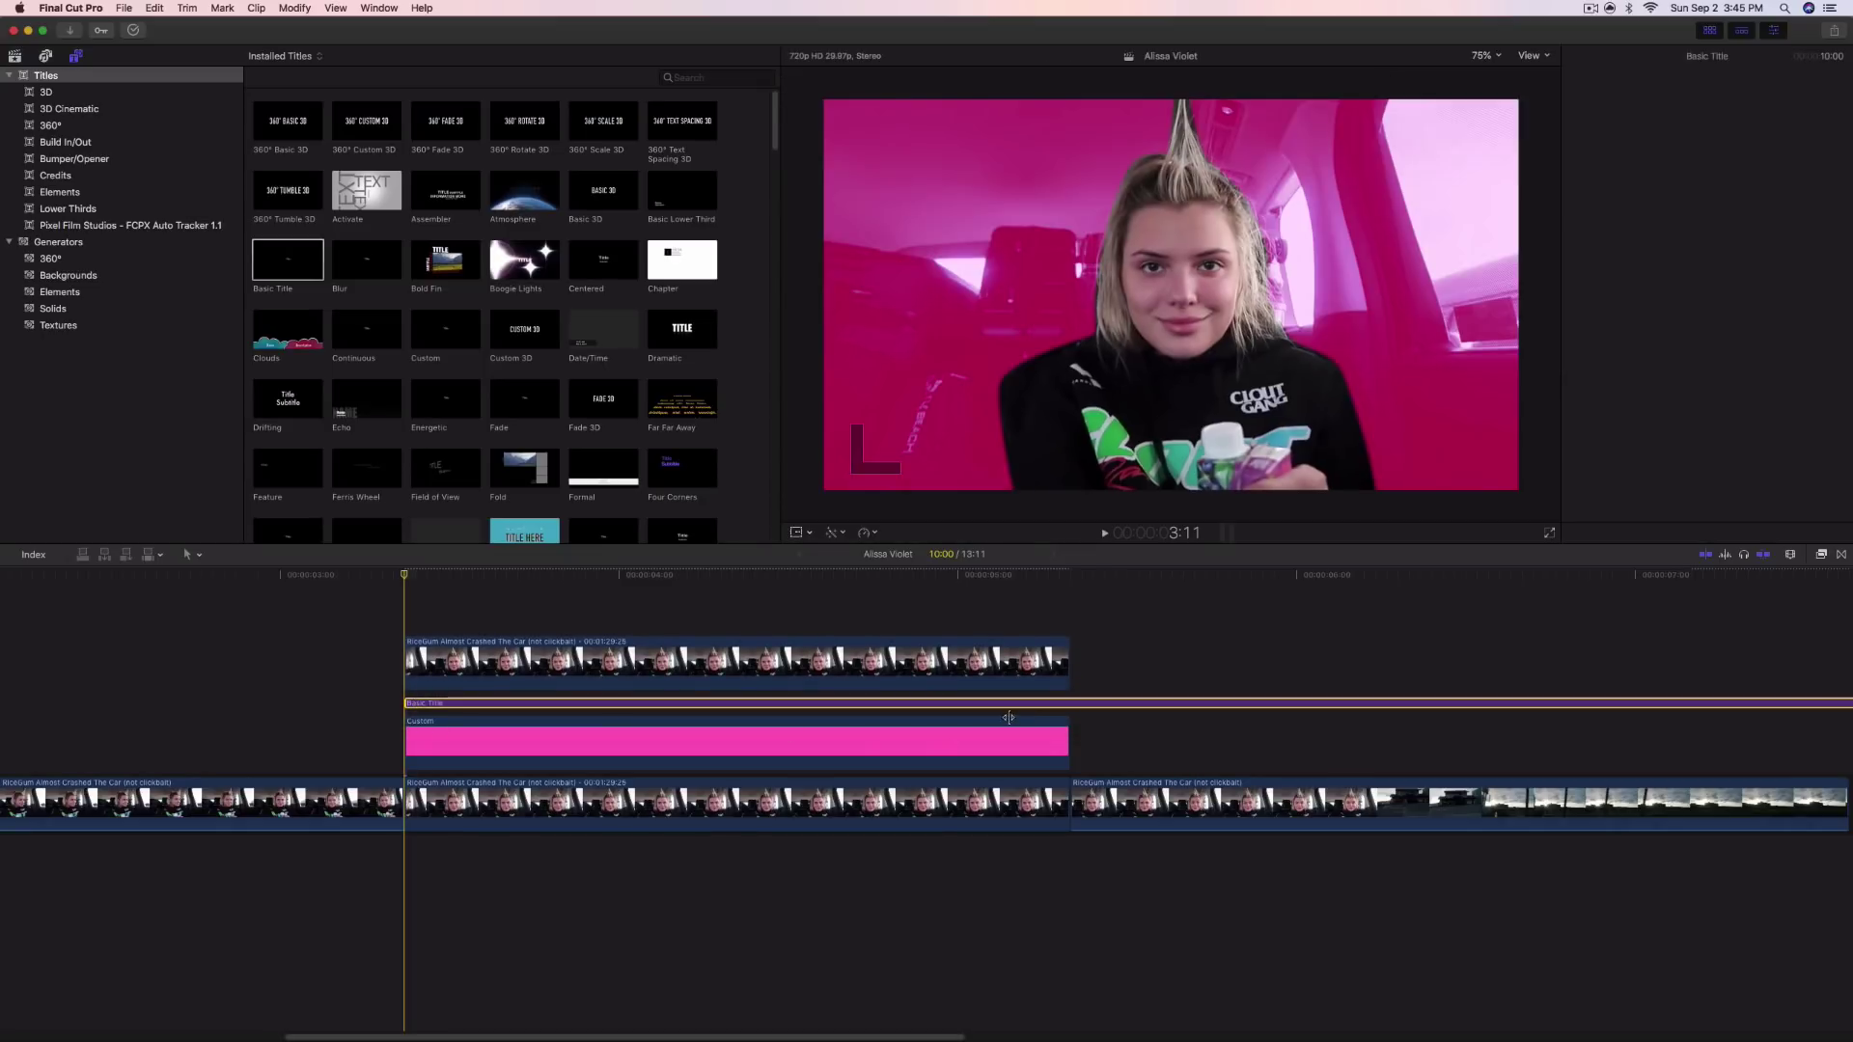
Cut the Basic Title at the end of the freeze frame and delete the excess part
key("b")
left_click(1069, 704)
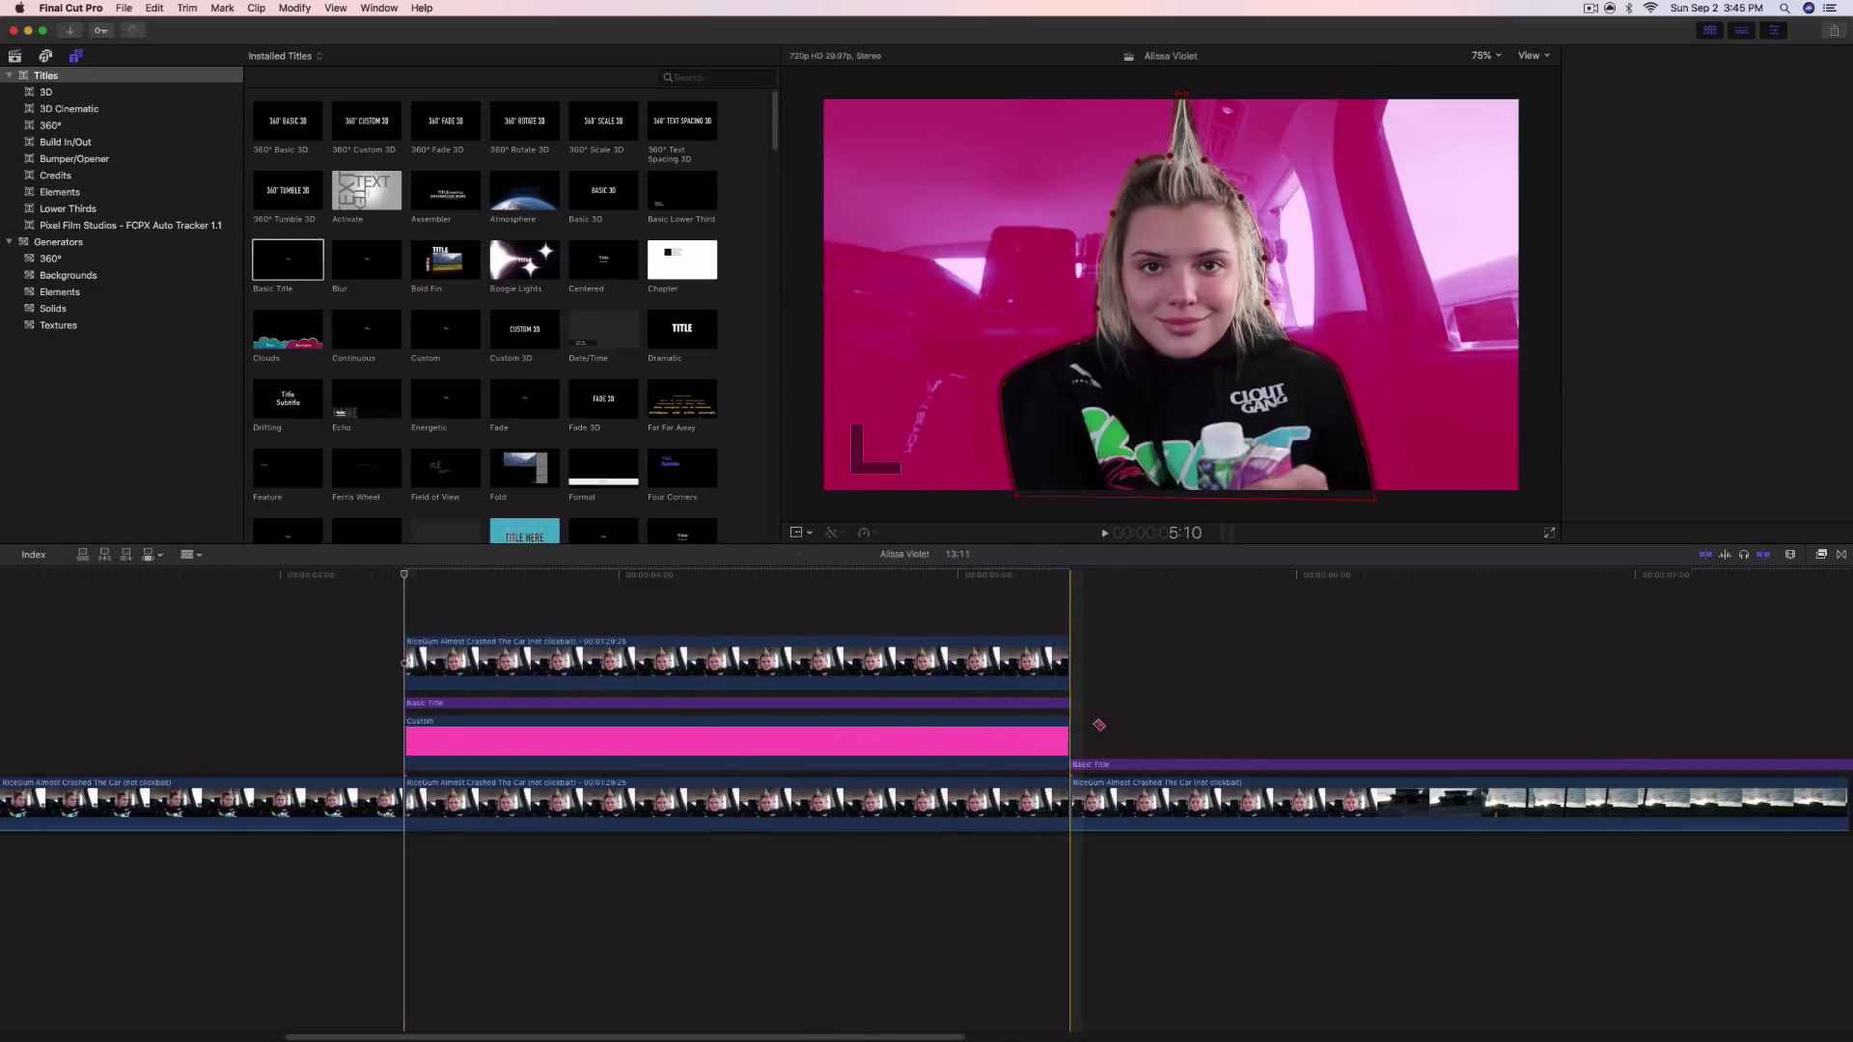
key("a")
left_click(1109, 767)
key("Delete")
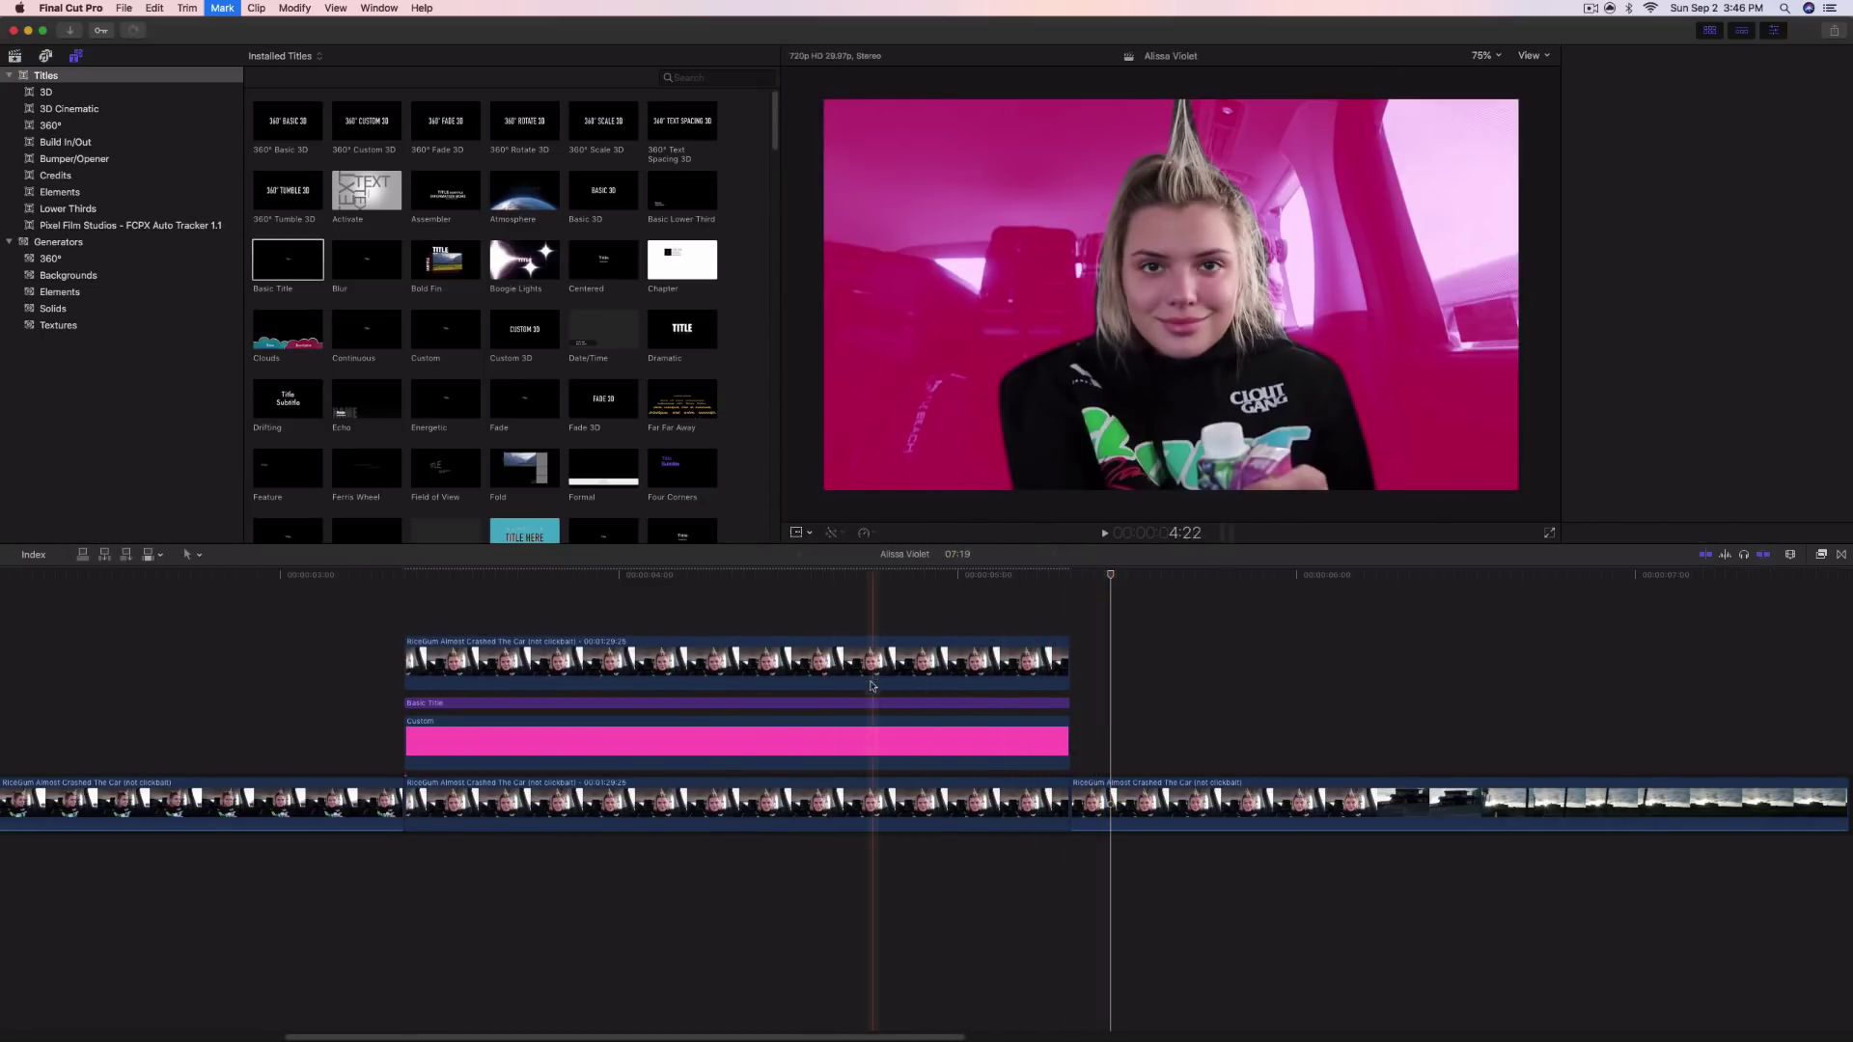
Hide the titles browser and change the Basic Title's text to "ALISSA" in the inspector
left_click(719, 706)
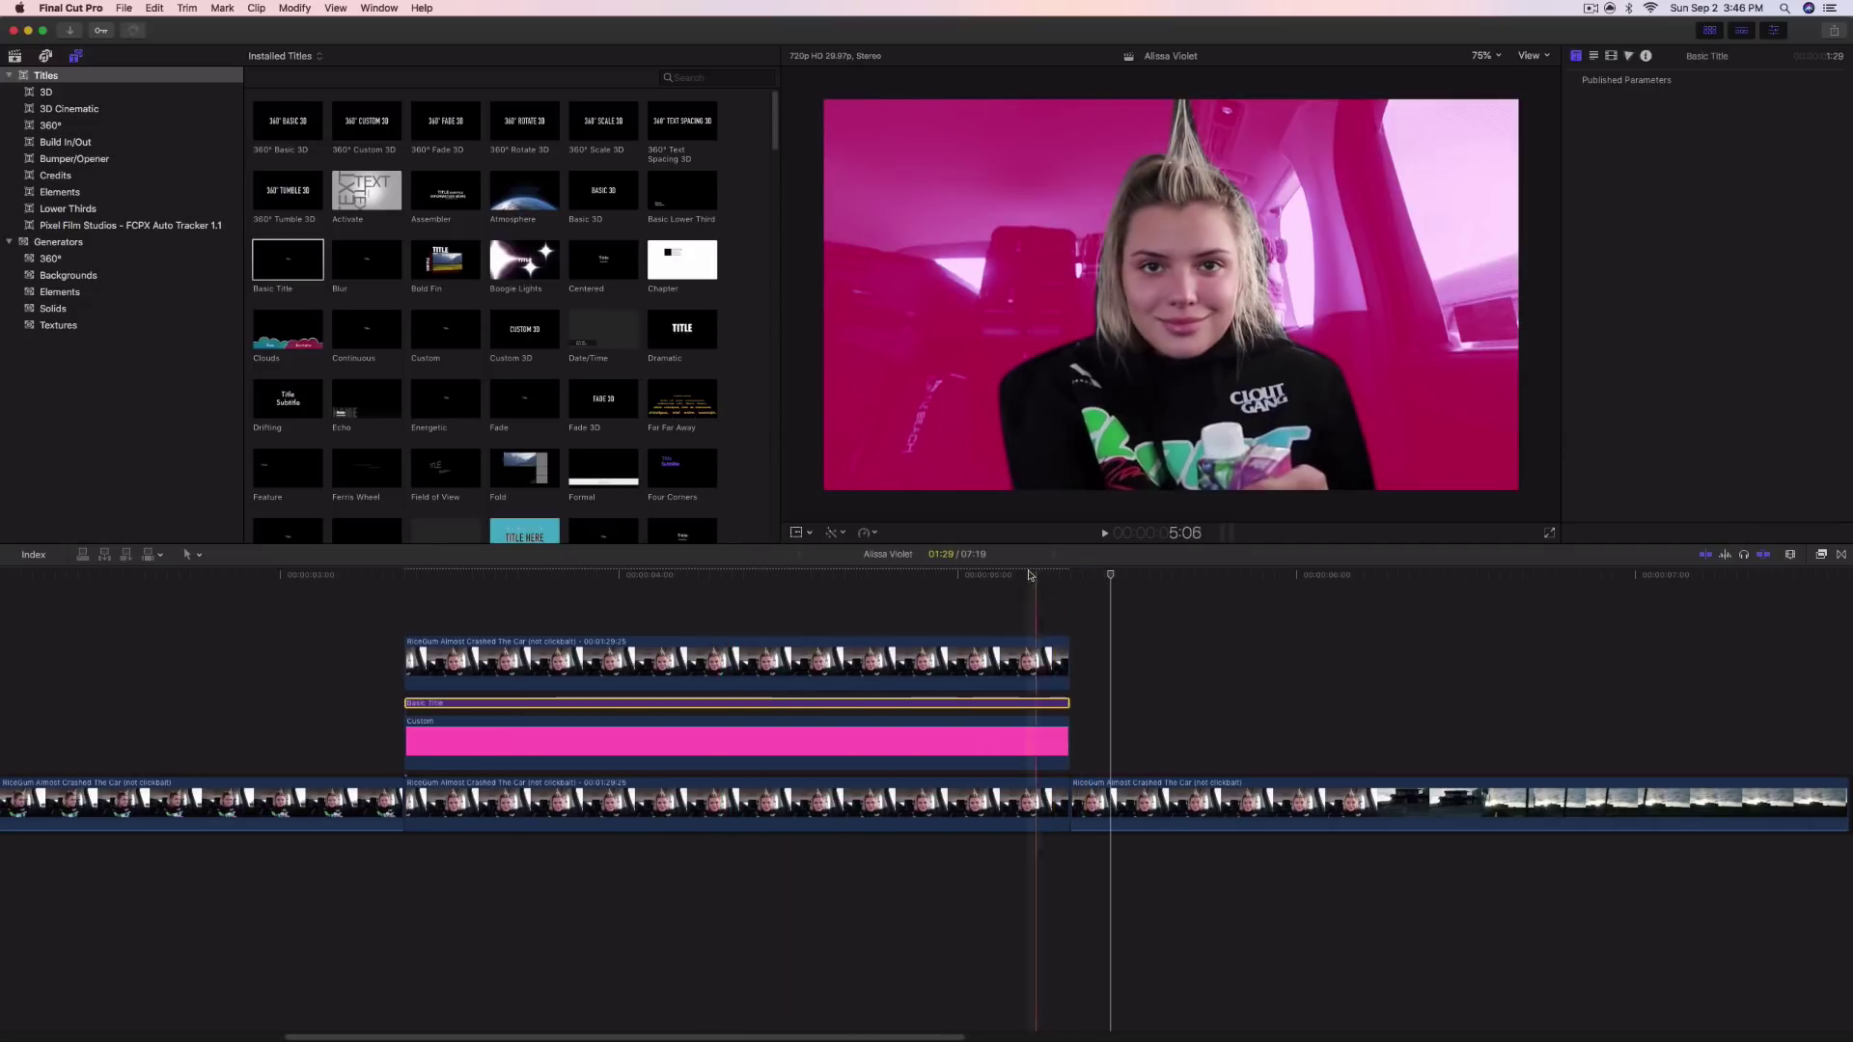
left_click(1778, 33)
left_click(1712, 32)
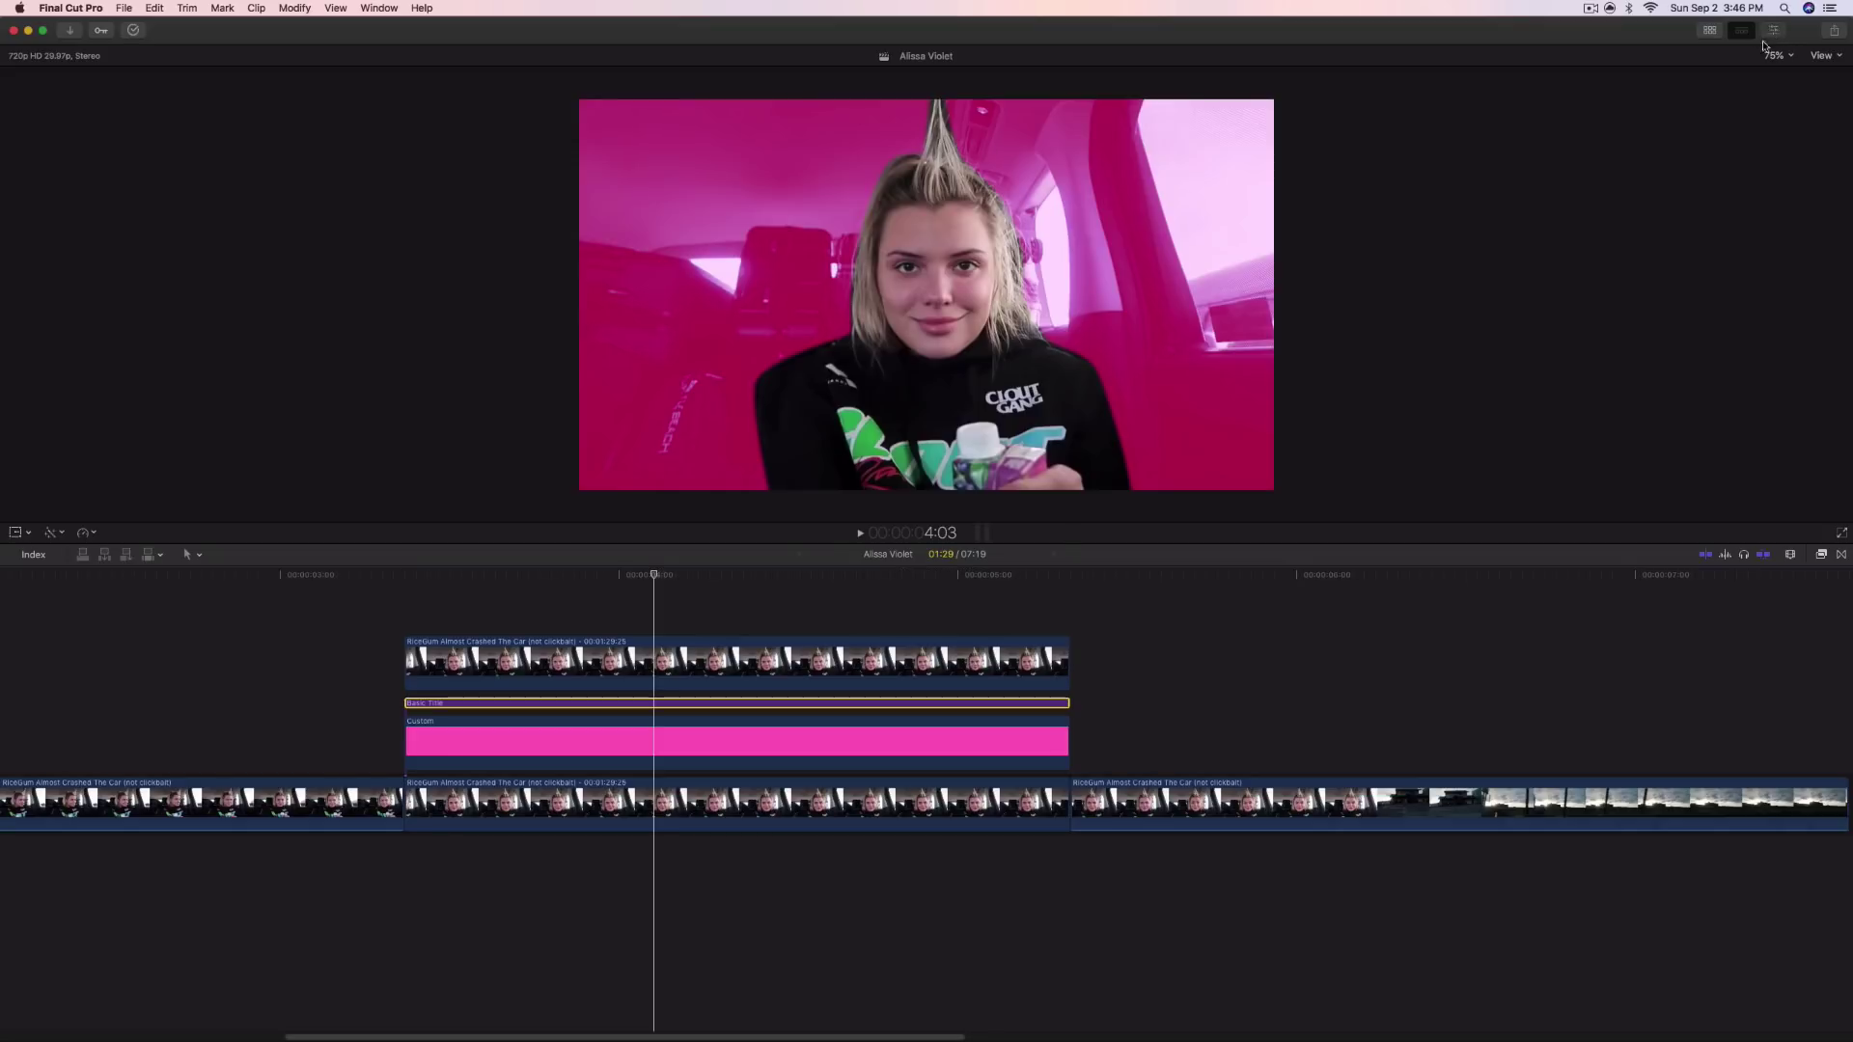
key("super+4")
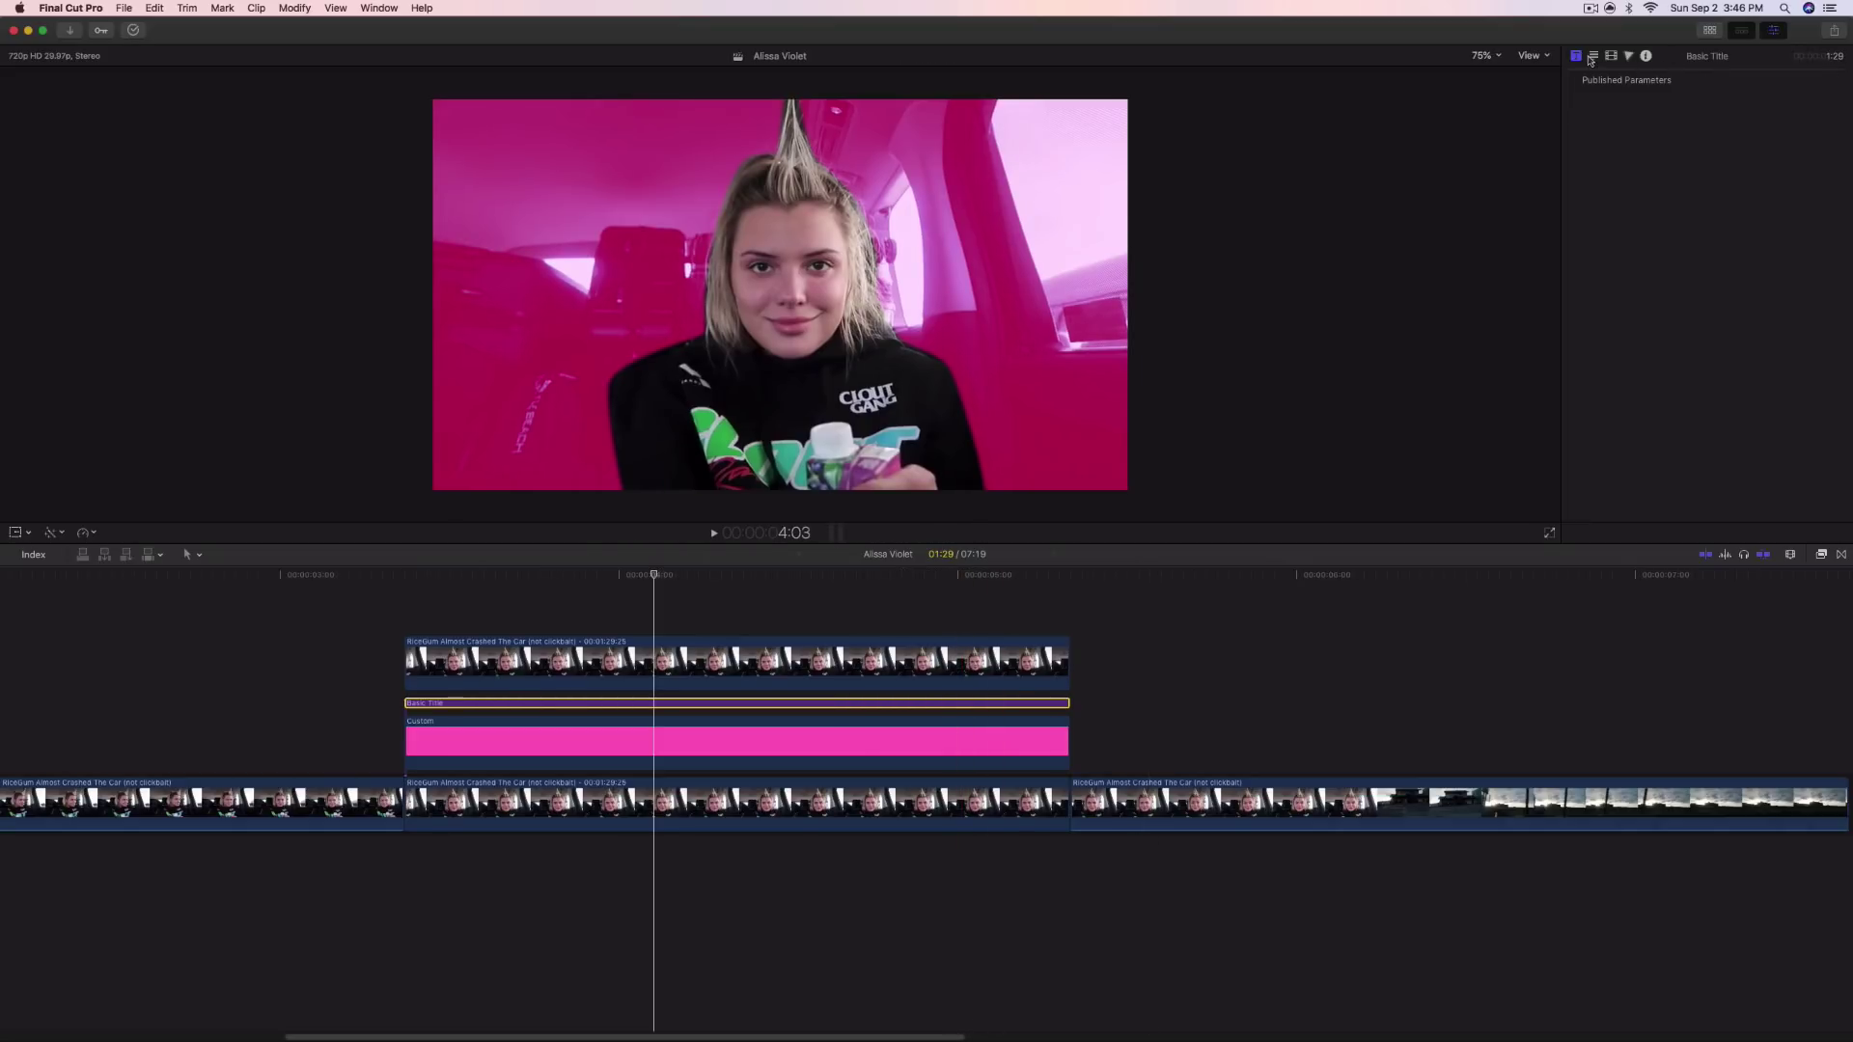
left_click(1590, 59)
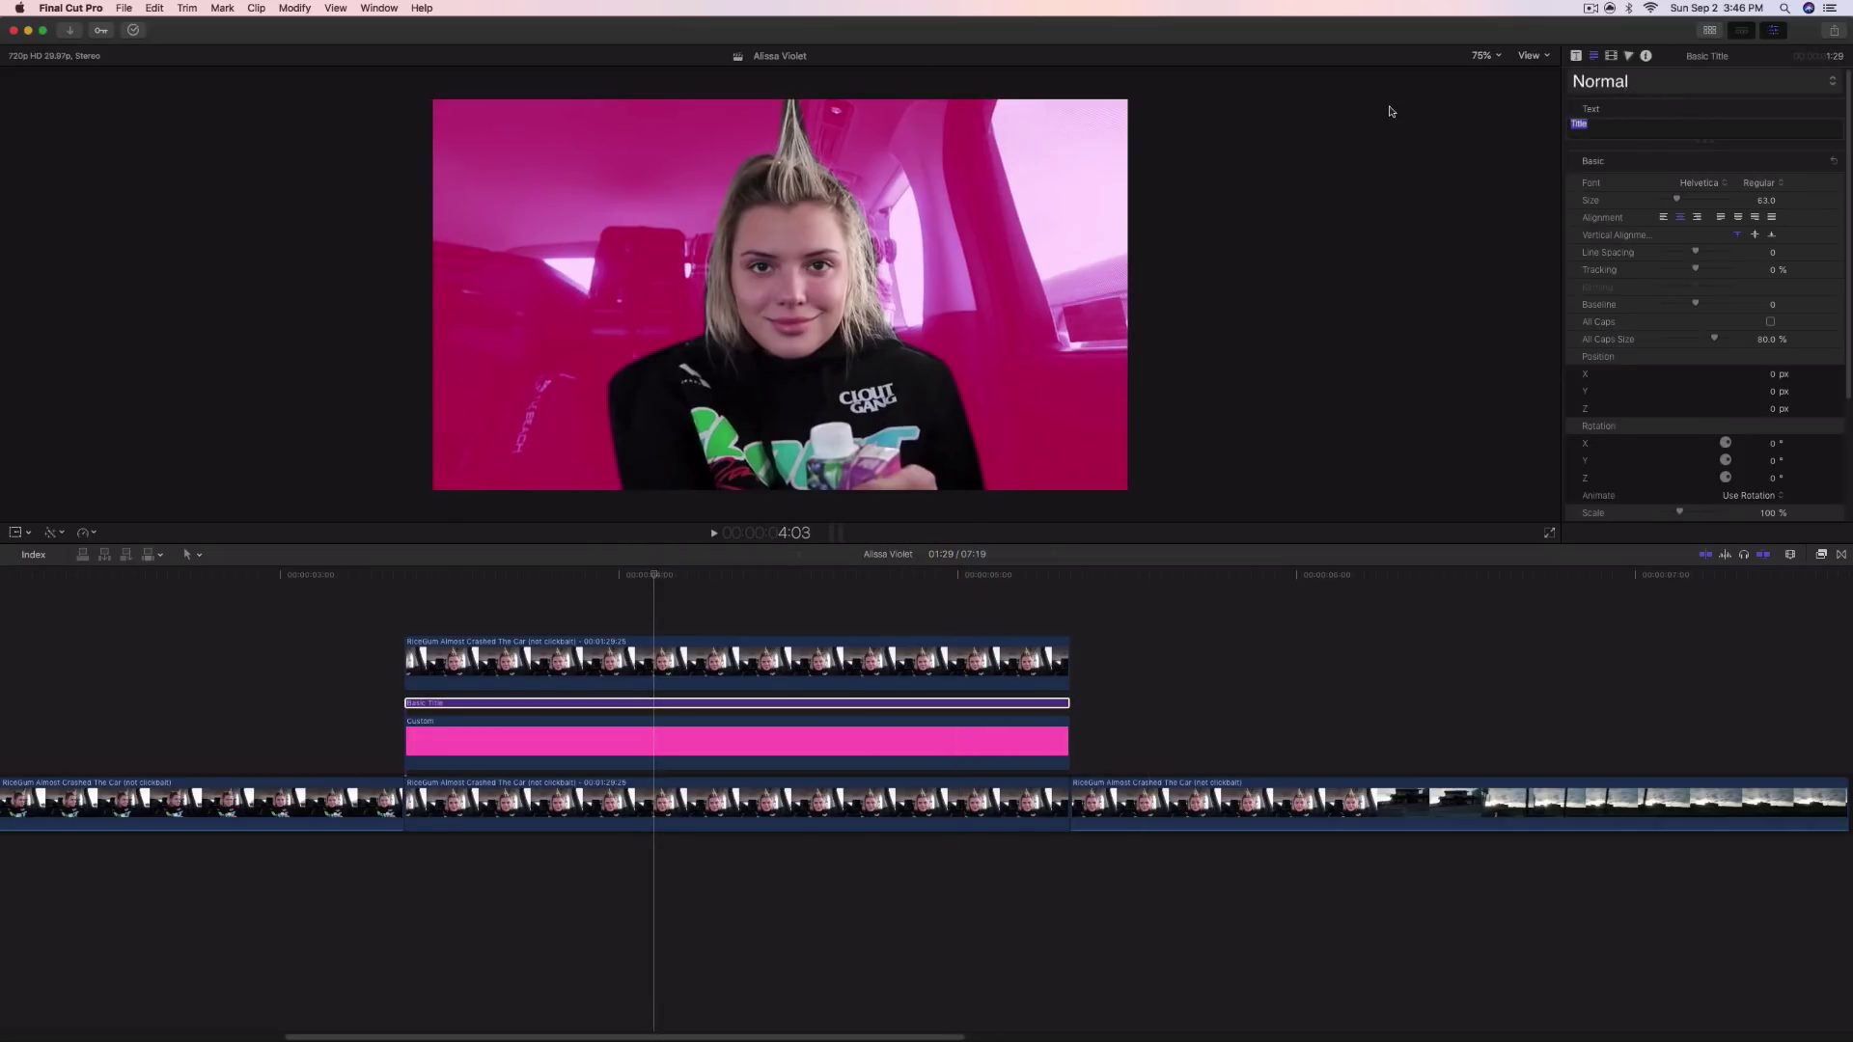
type("ALIS")
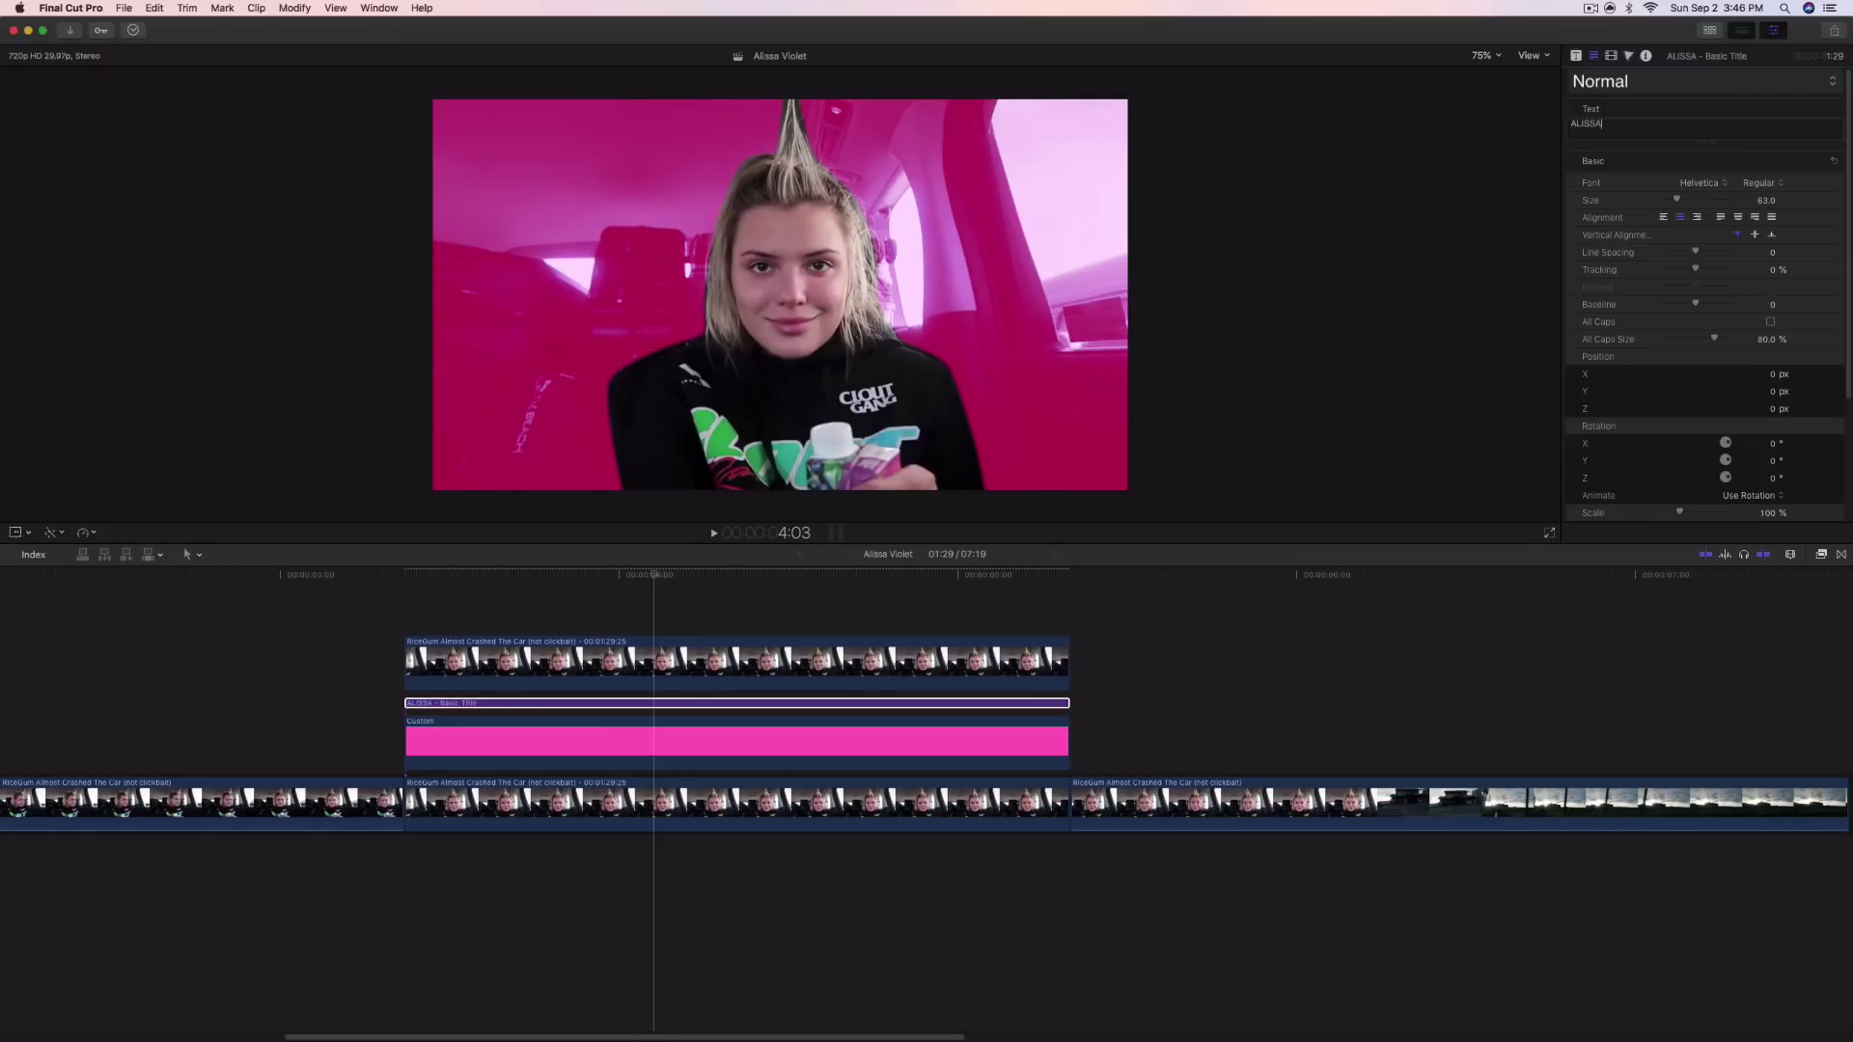
type("SA")
key("Return")
Set the ALISSA title's font to Headliner No. and enlarge its size to about 456
left_click(1701, 182)
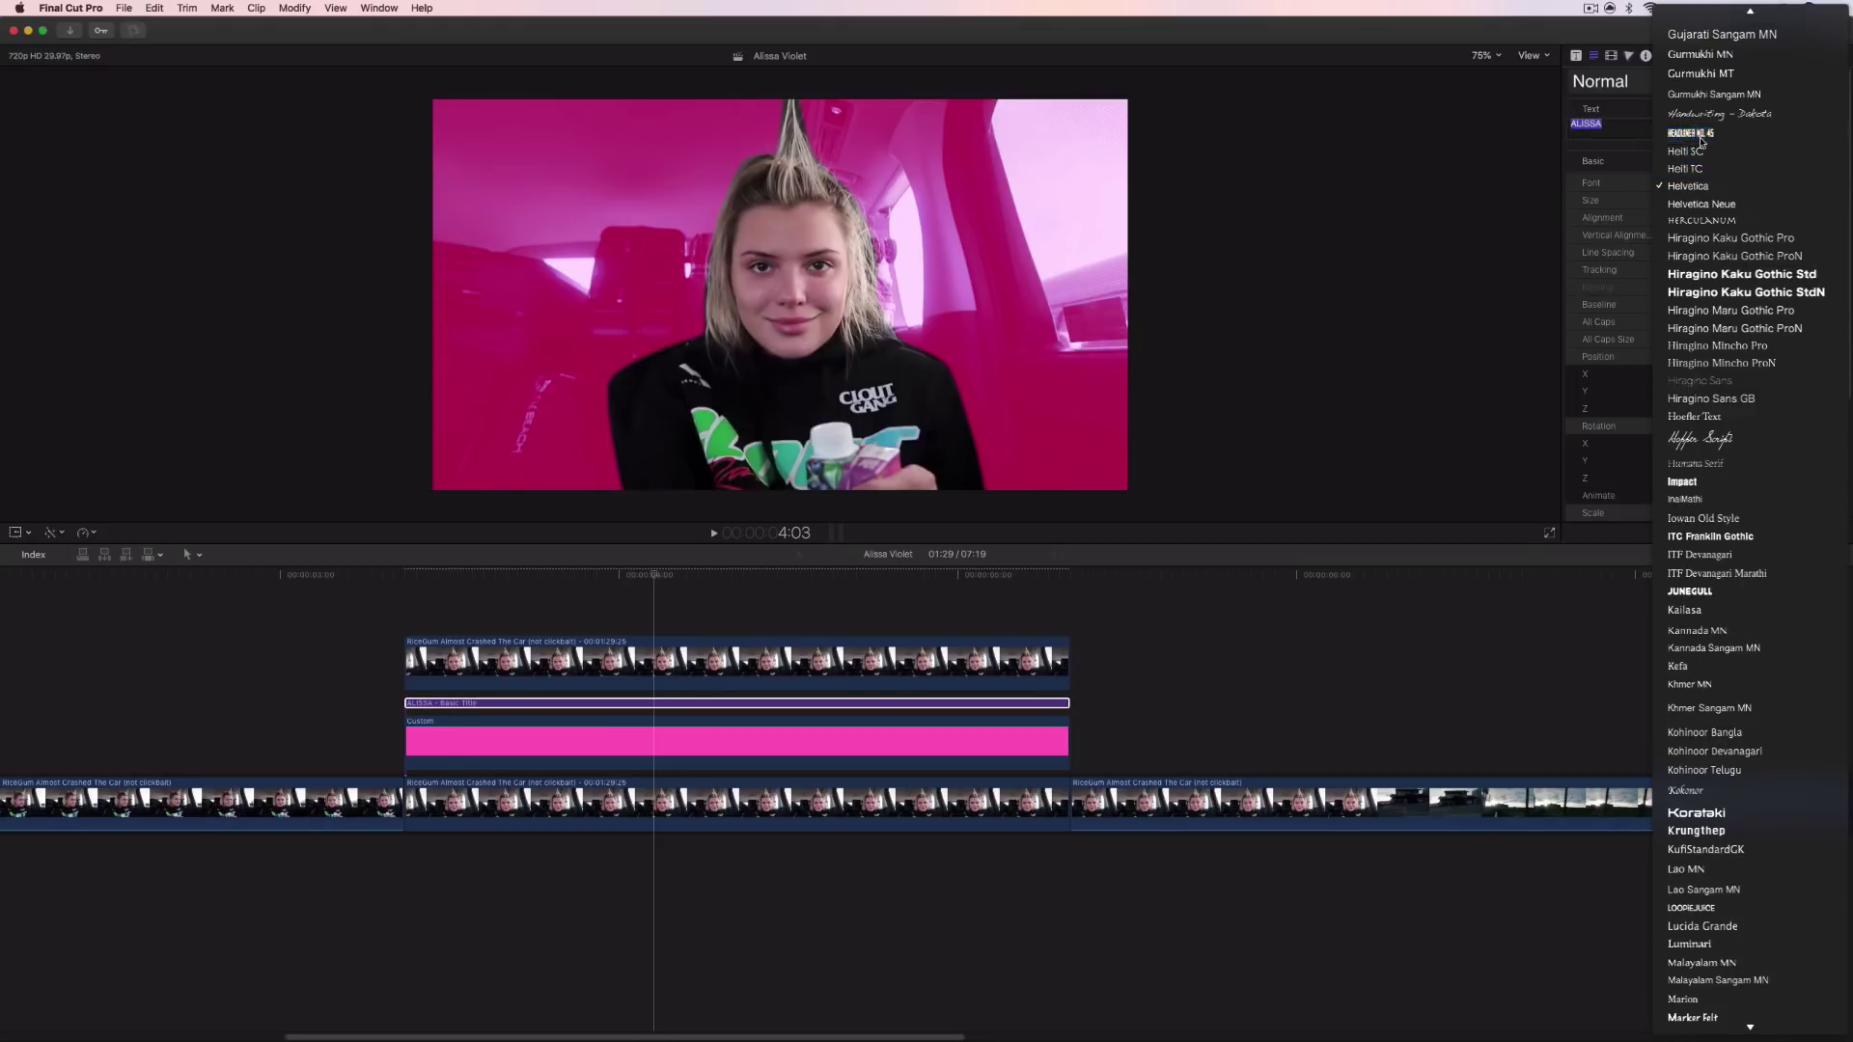
left_click(1689, 132)
left_click(1691, 185)
left_click(1683, 187)
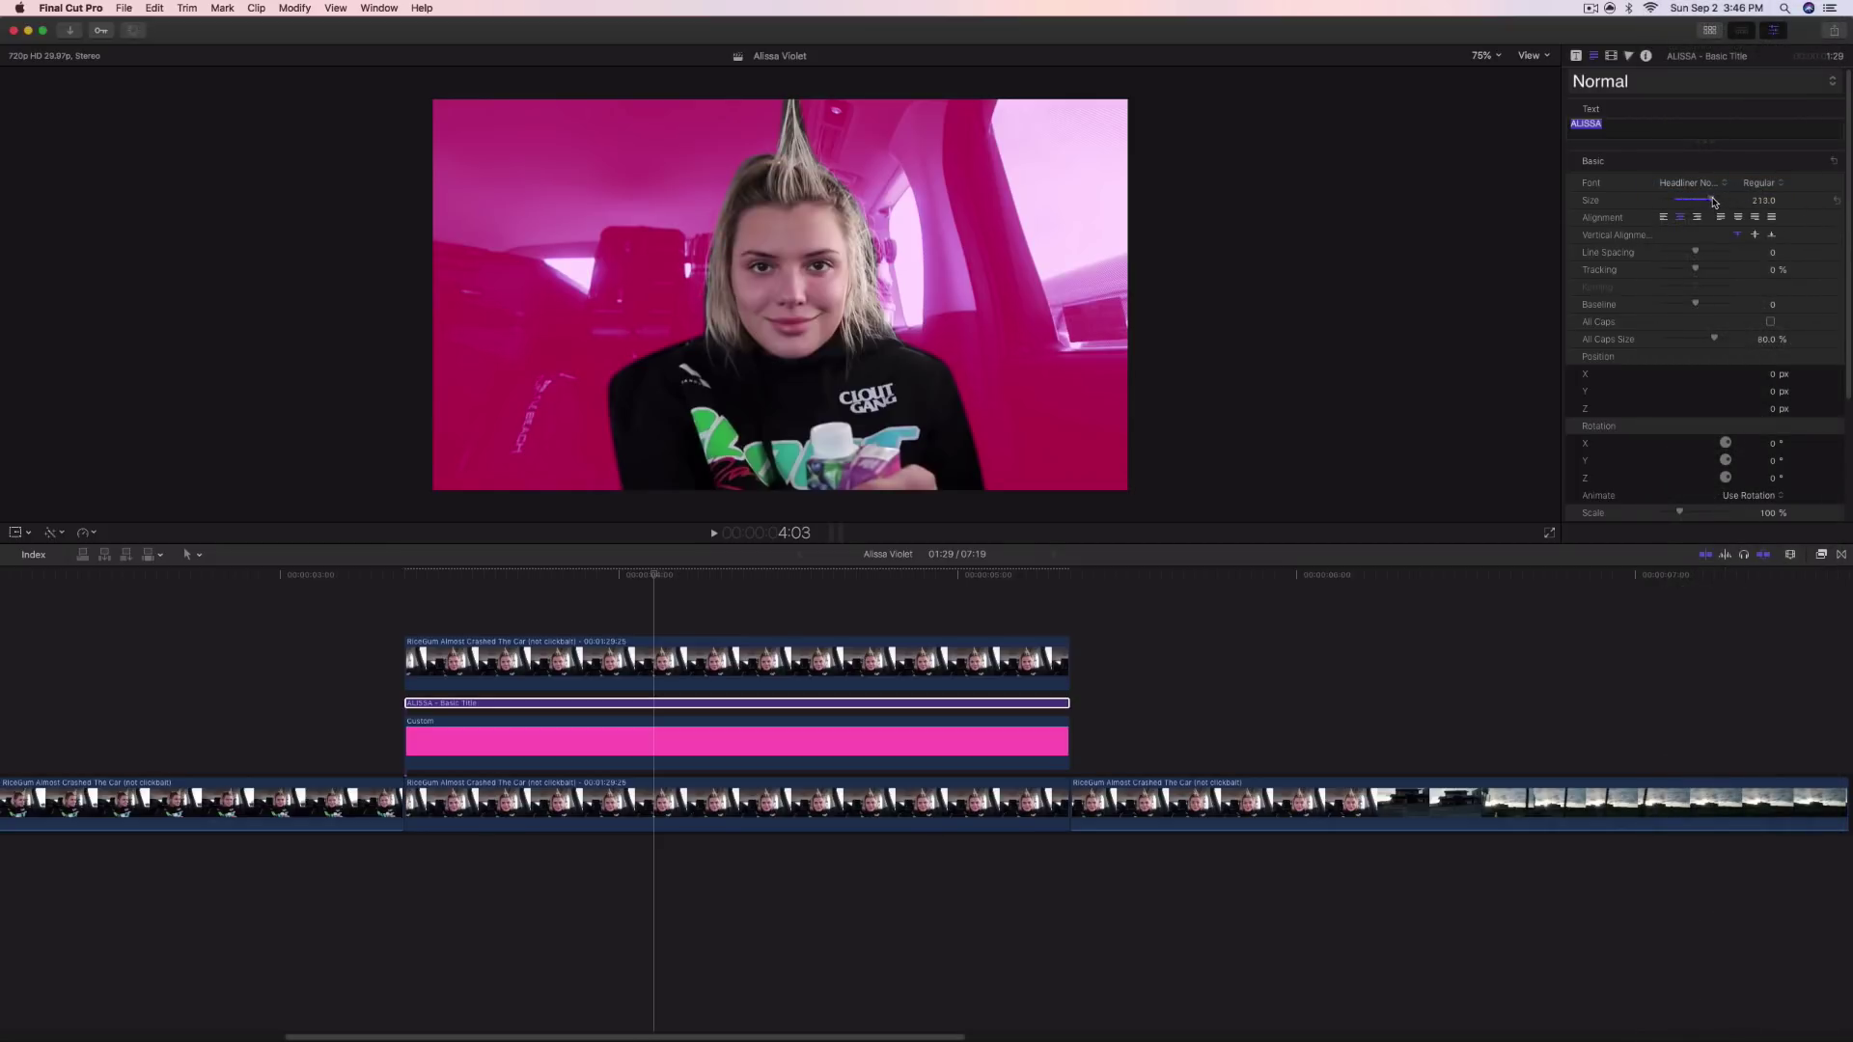
left_click_drag(1713, 201, 1760, 58)
left_click(1779, 113)
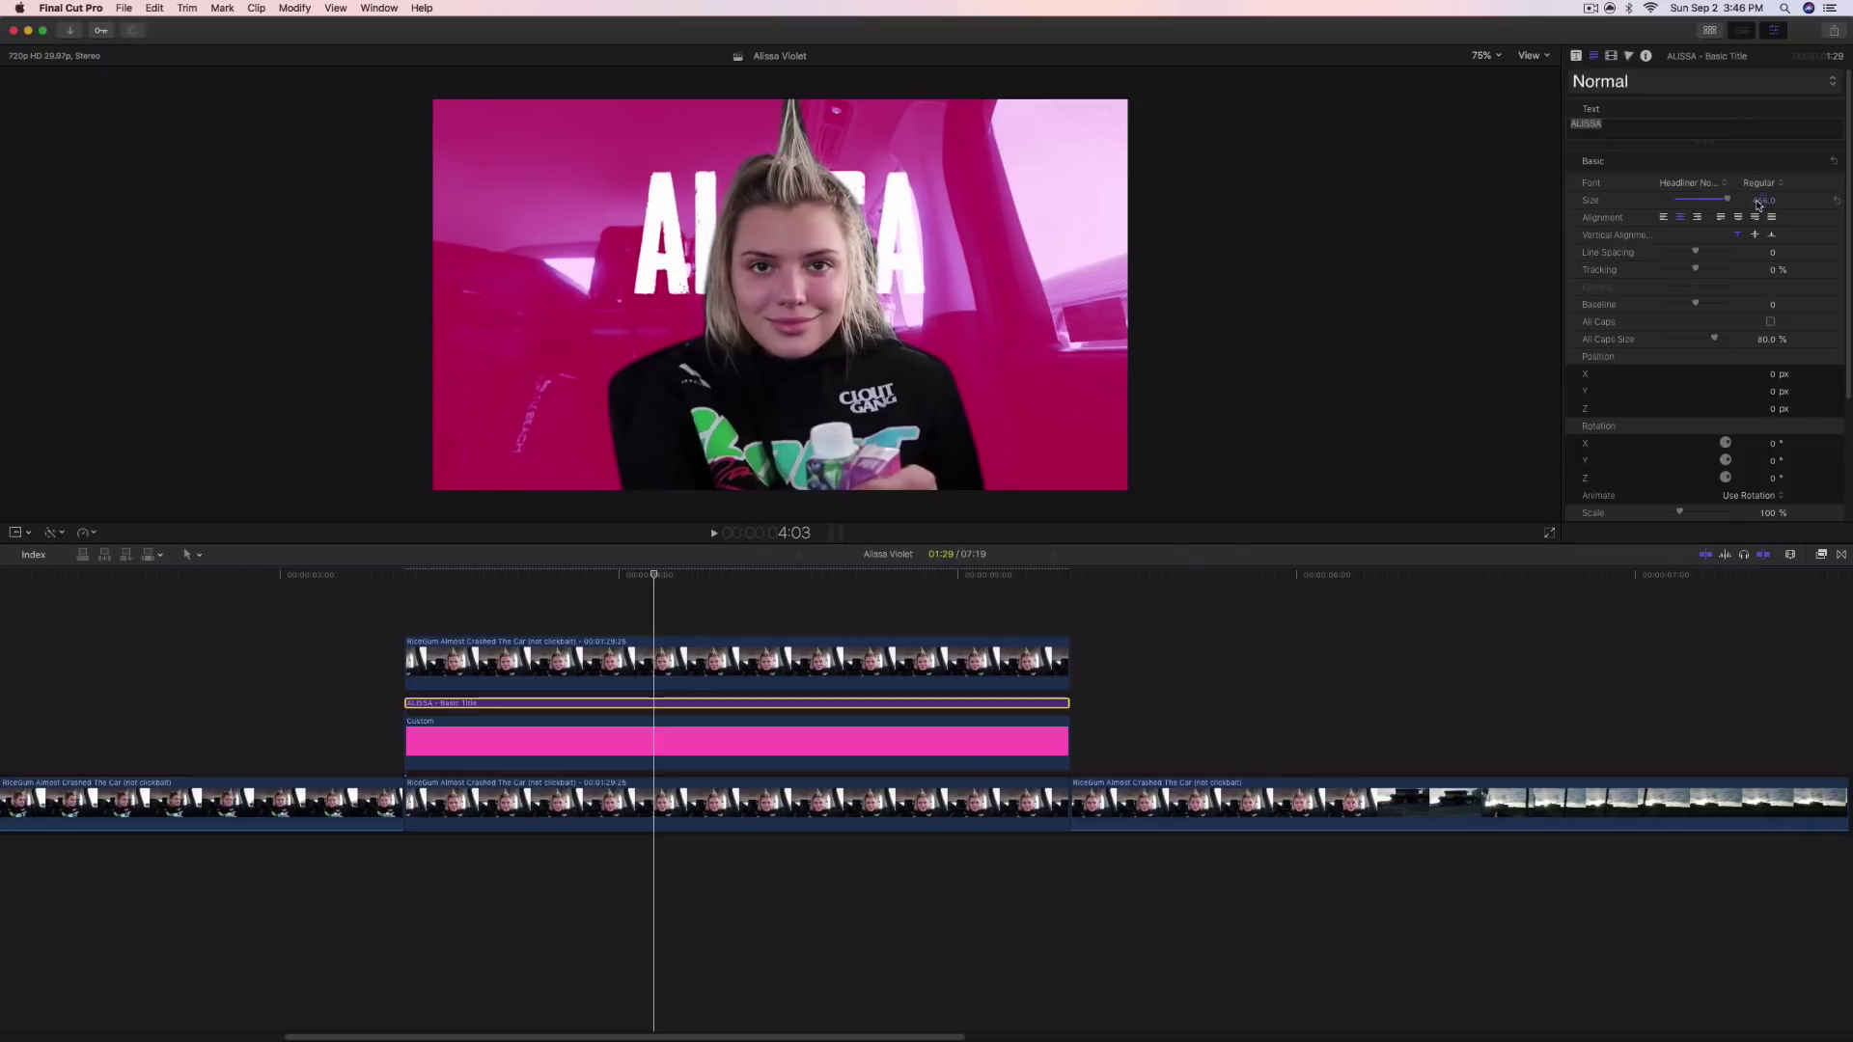
Move the ALISSA title to the upper right of the frame, at about X 493 px, Y 115 px
left_click(466, 574)
left_click_drag(467, 574, 445, 574)
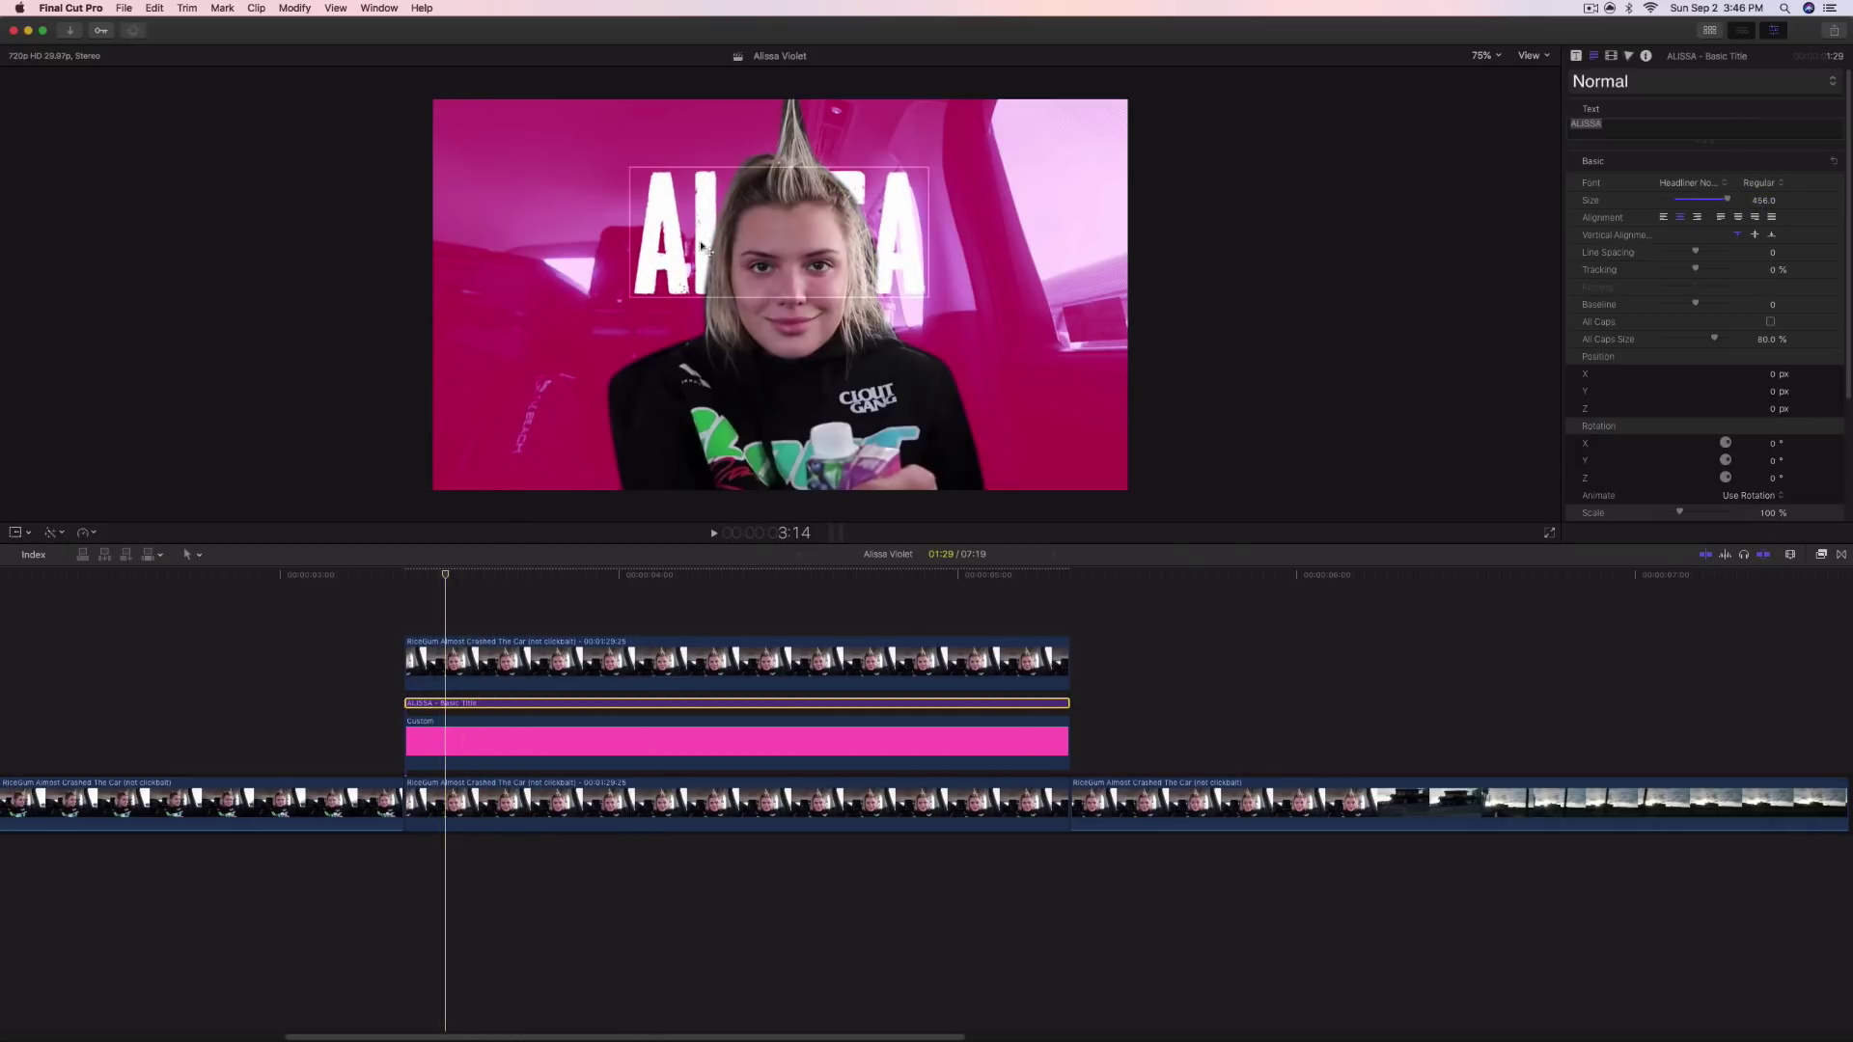
left_click_drag(703, 246, 845, 194)
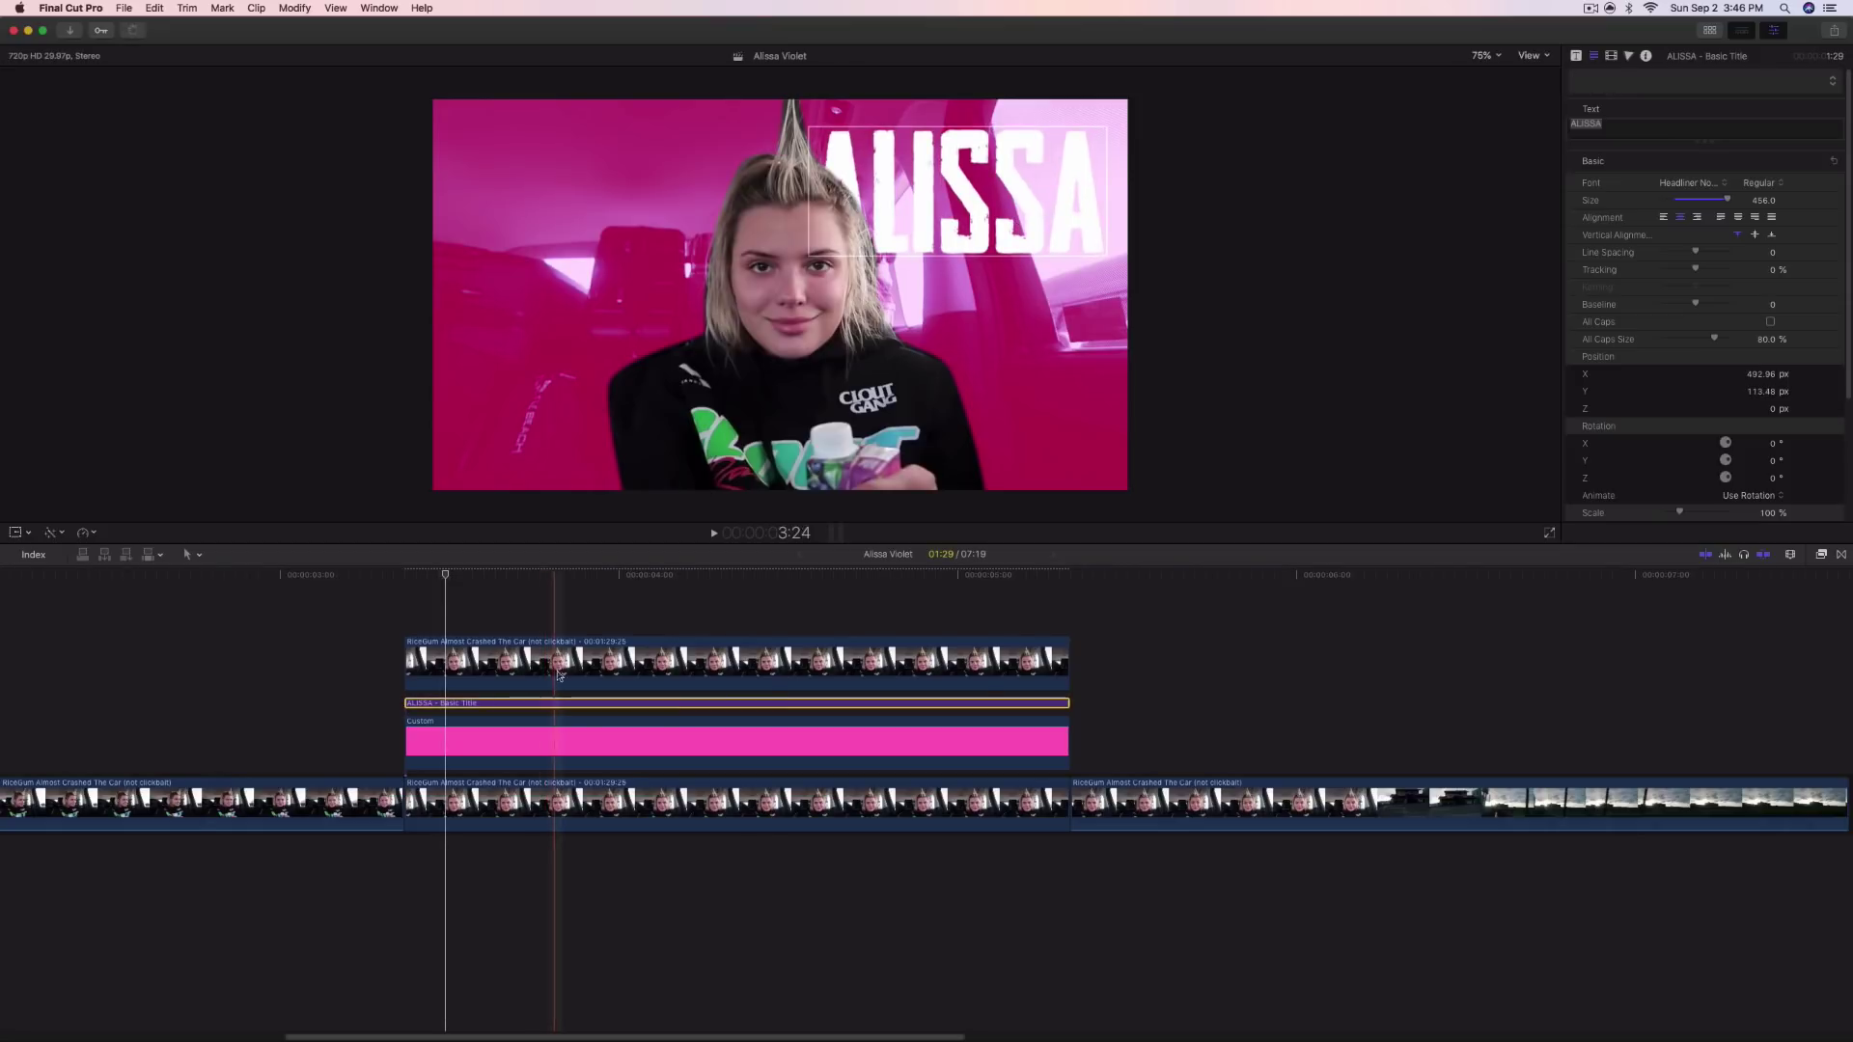
Transform the masked freeze frame copy to the left side of the frame, at about X -321.7 px, Y -8.3 px
left_click(516, 670)
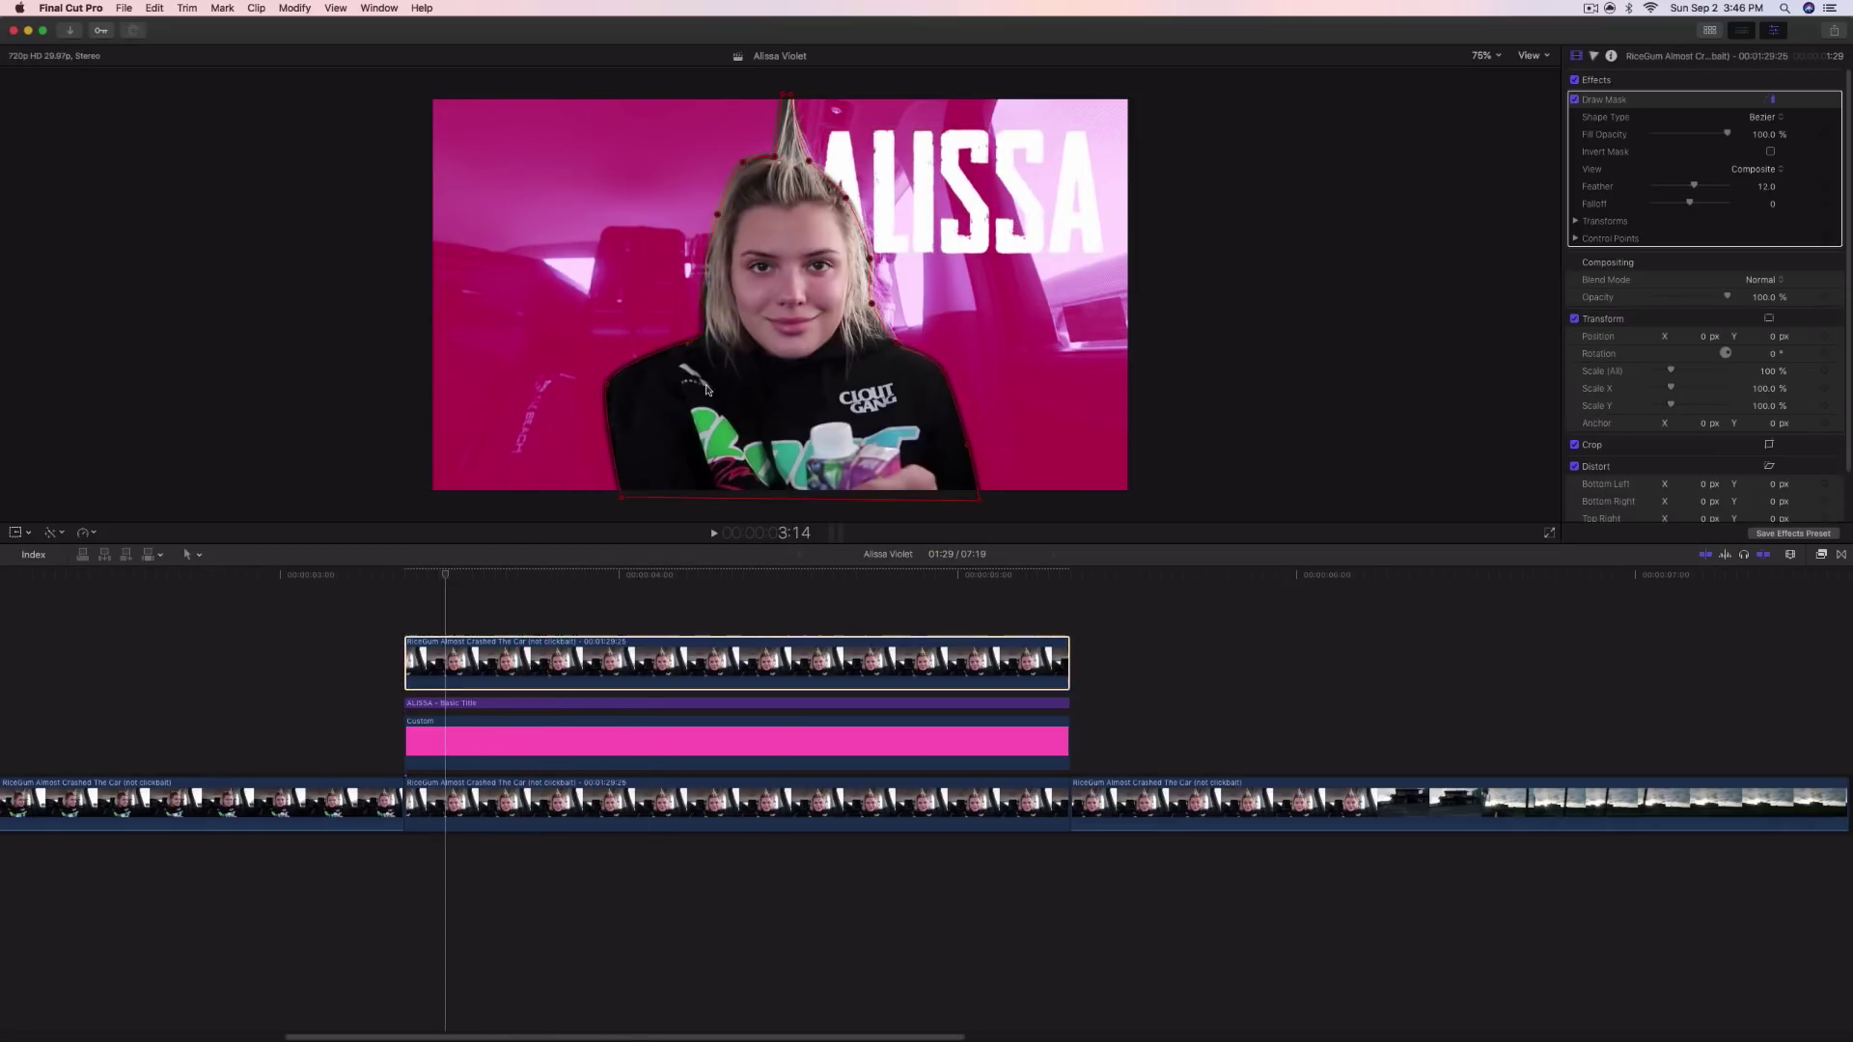
mouse_move(735, 404)
left_mouse_down()
mouse_move(745, 389)
mouse_move(560, 415)
mouse_move(576, 394)
left_mouse_up()
left_click(17, 534)
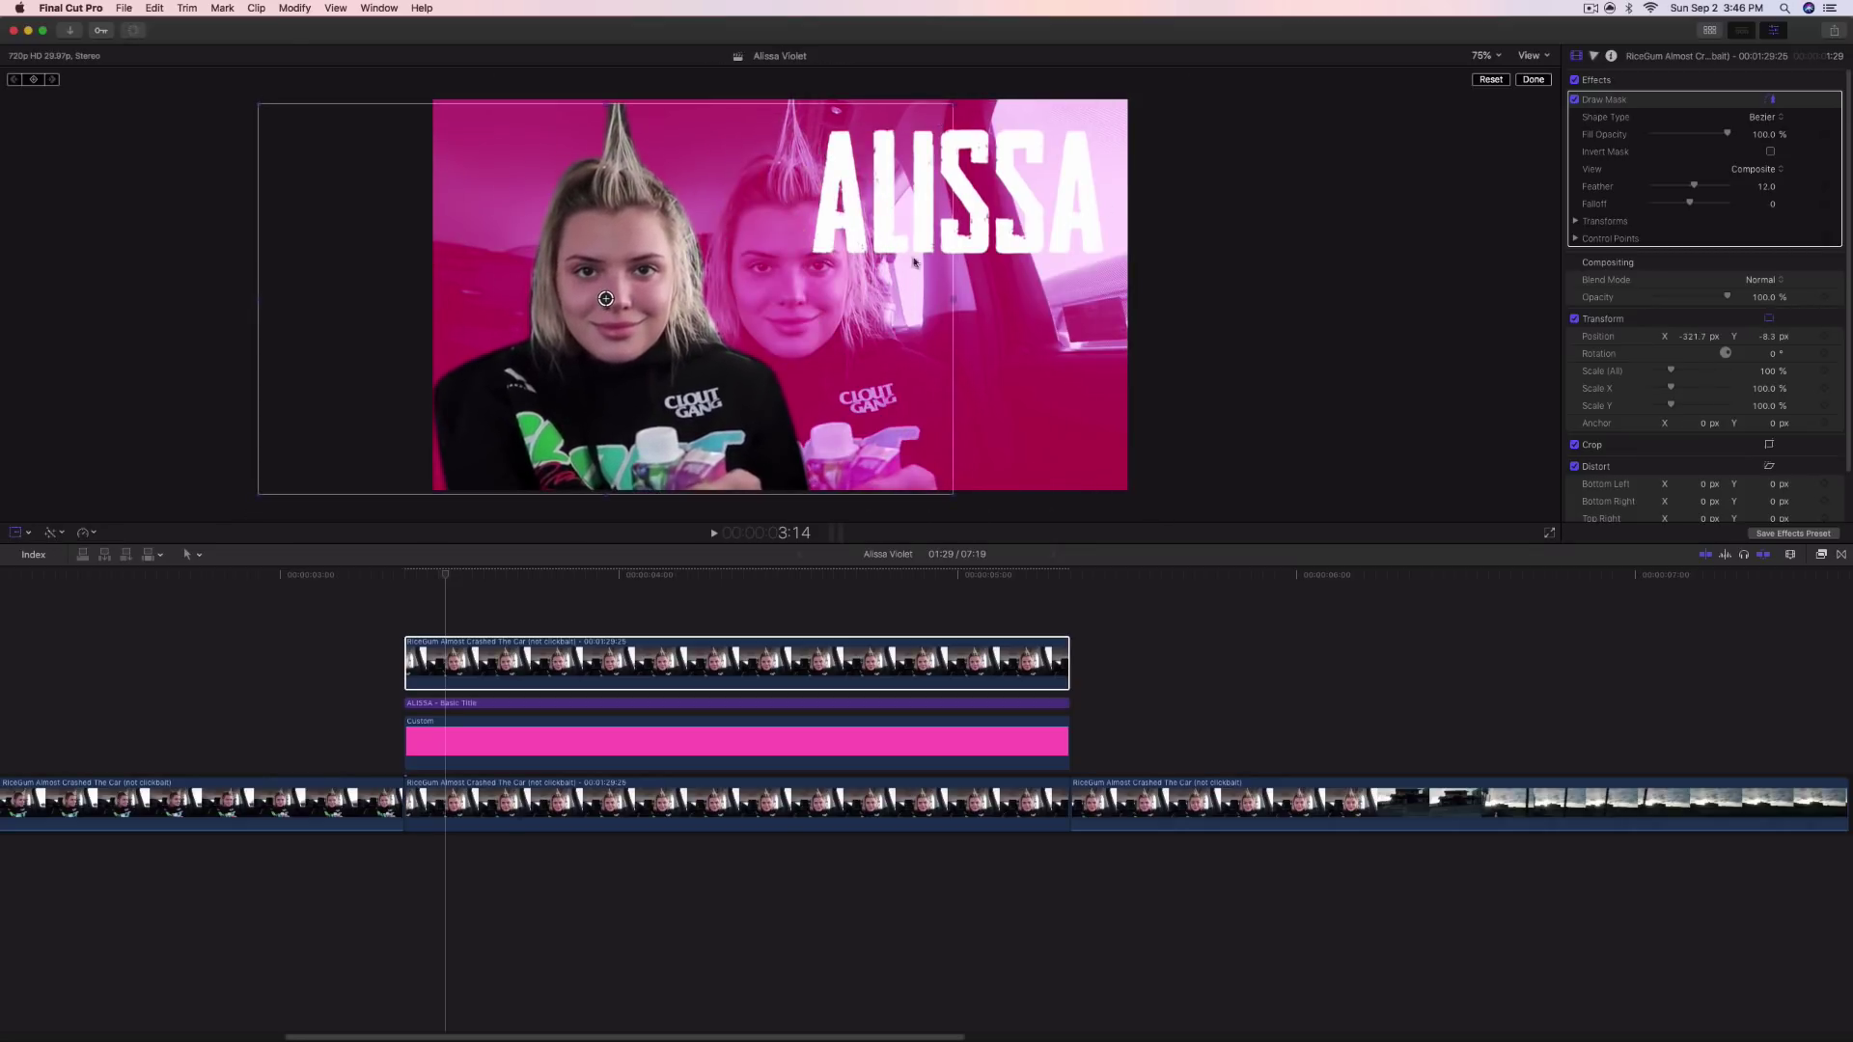
left_click(1532, 80)
Nudge the ALISSA title to about X 483 px, Y 125 px and stack a pasted duplicate beneath the masked copy
left_click(581, 705)
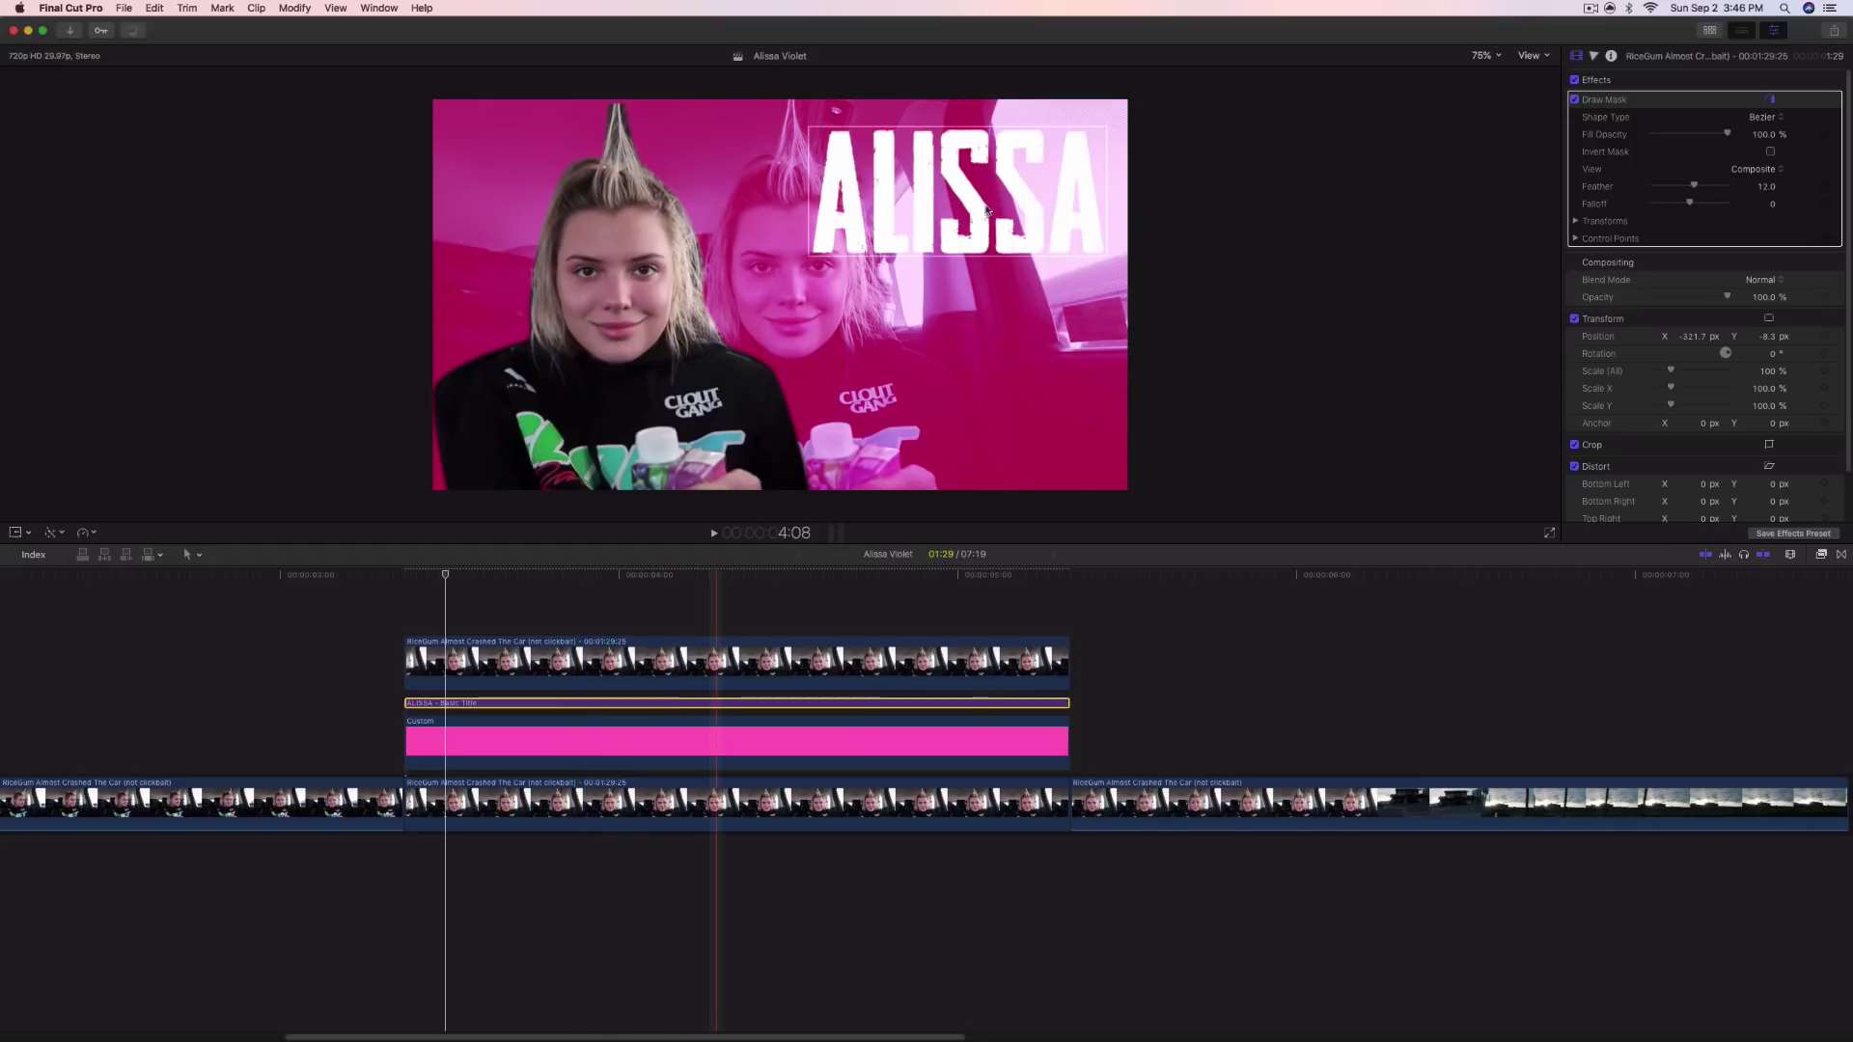
left_click_drag(986, 210, 982, 206)
key("super+c")
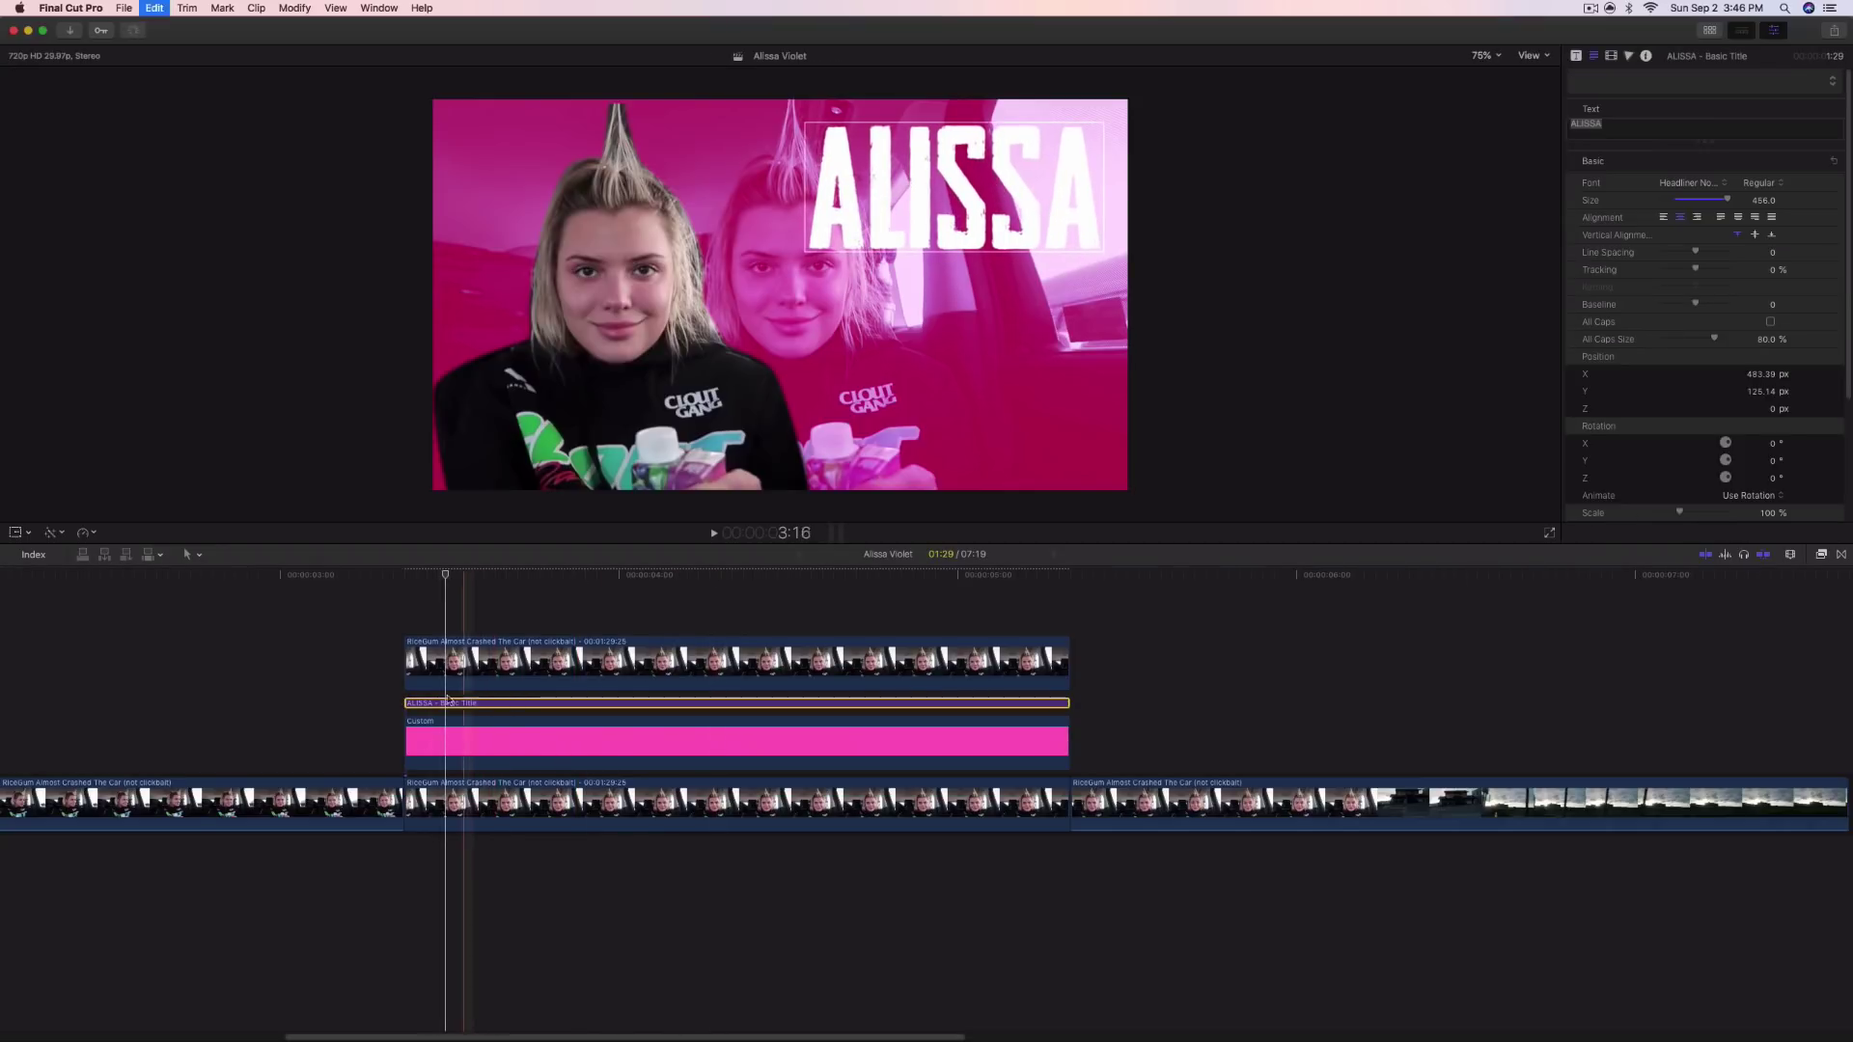
key("super+v")
left_click_drag(457, 626, 467, 698)
Change the duplicate title's text to VIOLET and place it directly beneath ALISSA, at about X 497 px, Y -244 px
left_click(472, 601)
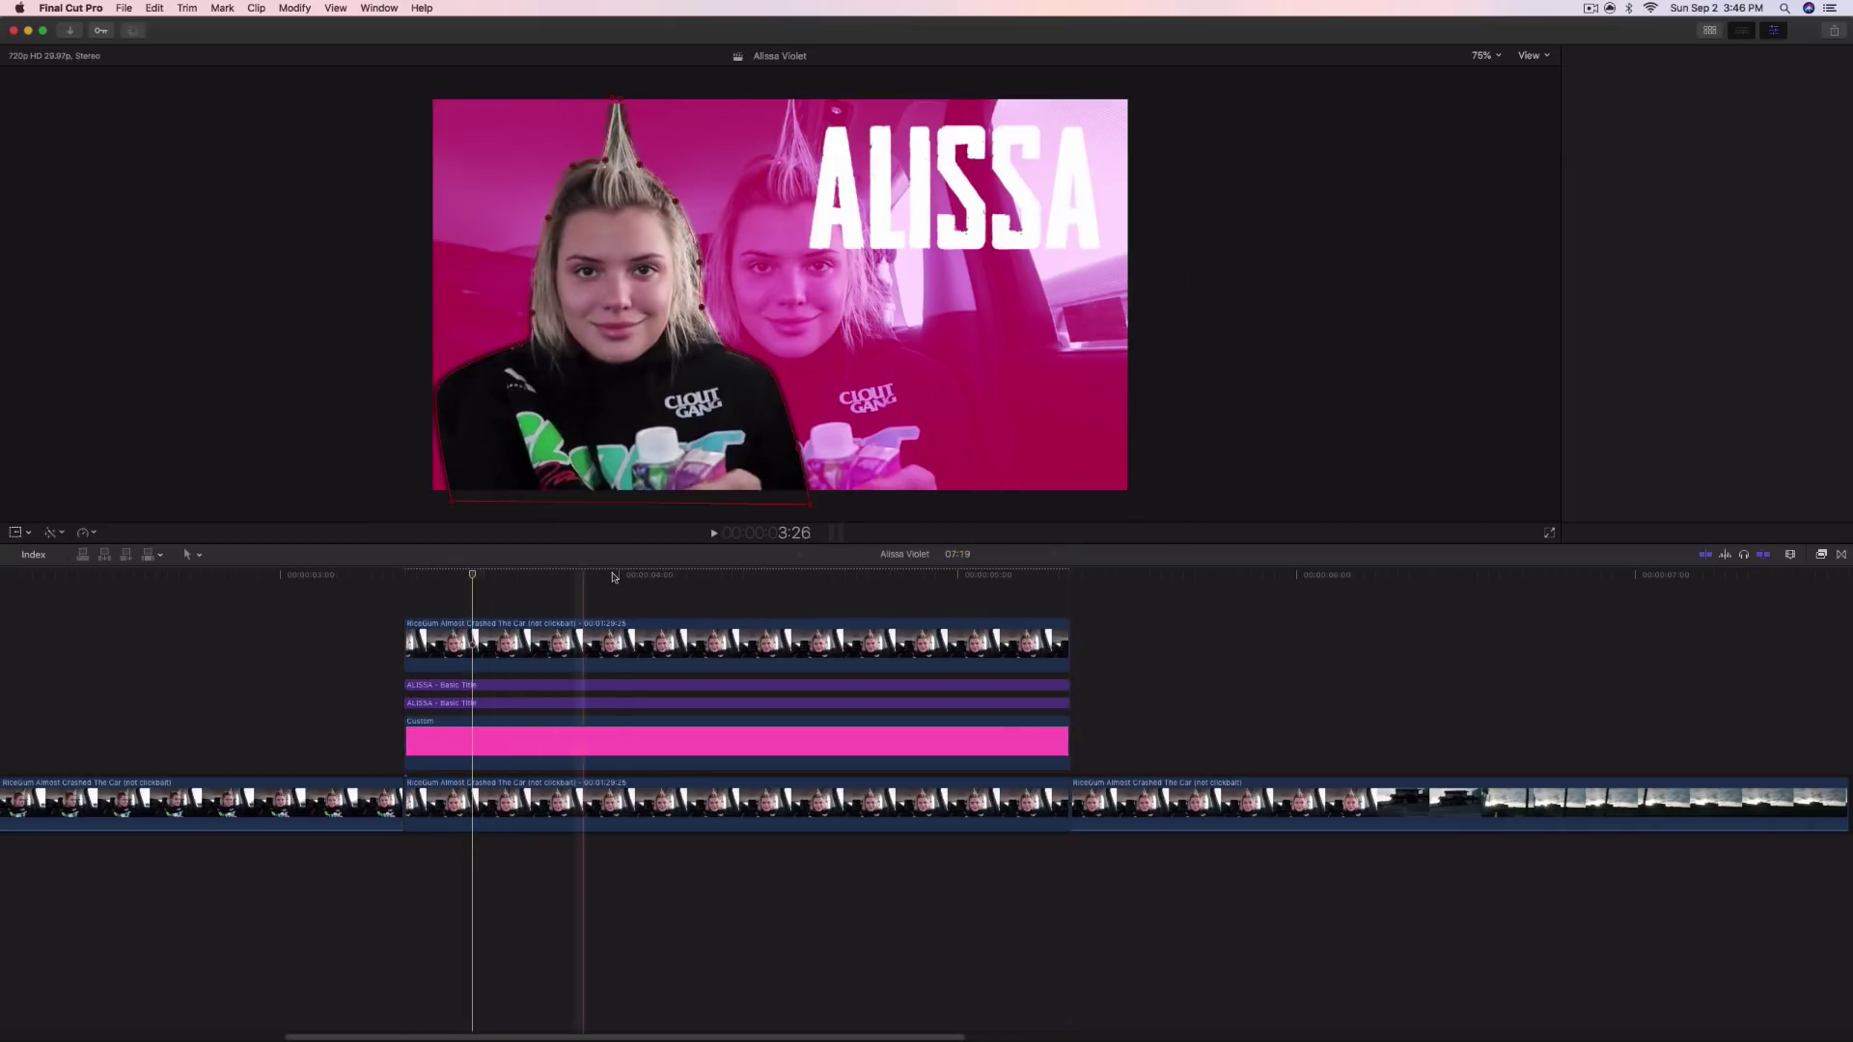
left_click(616, 576)
left_click(737, 686)
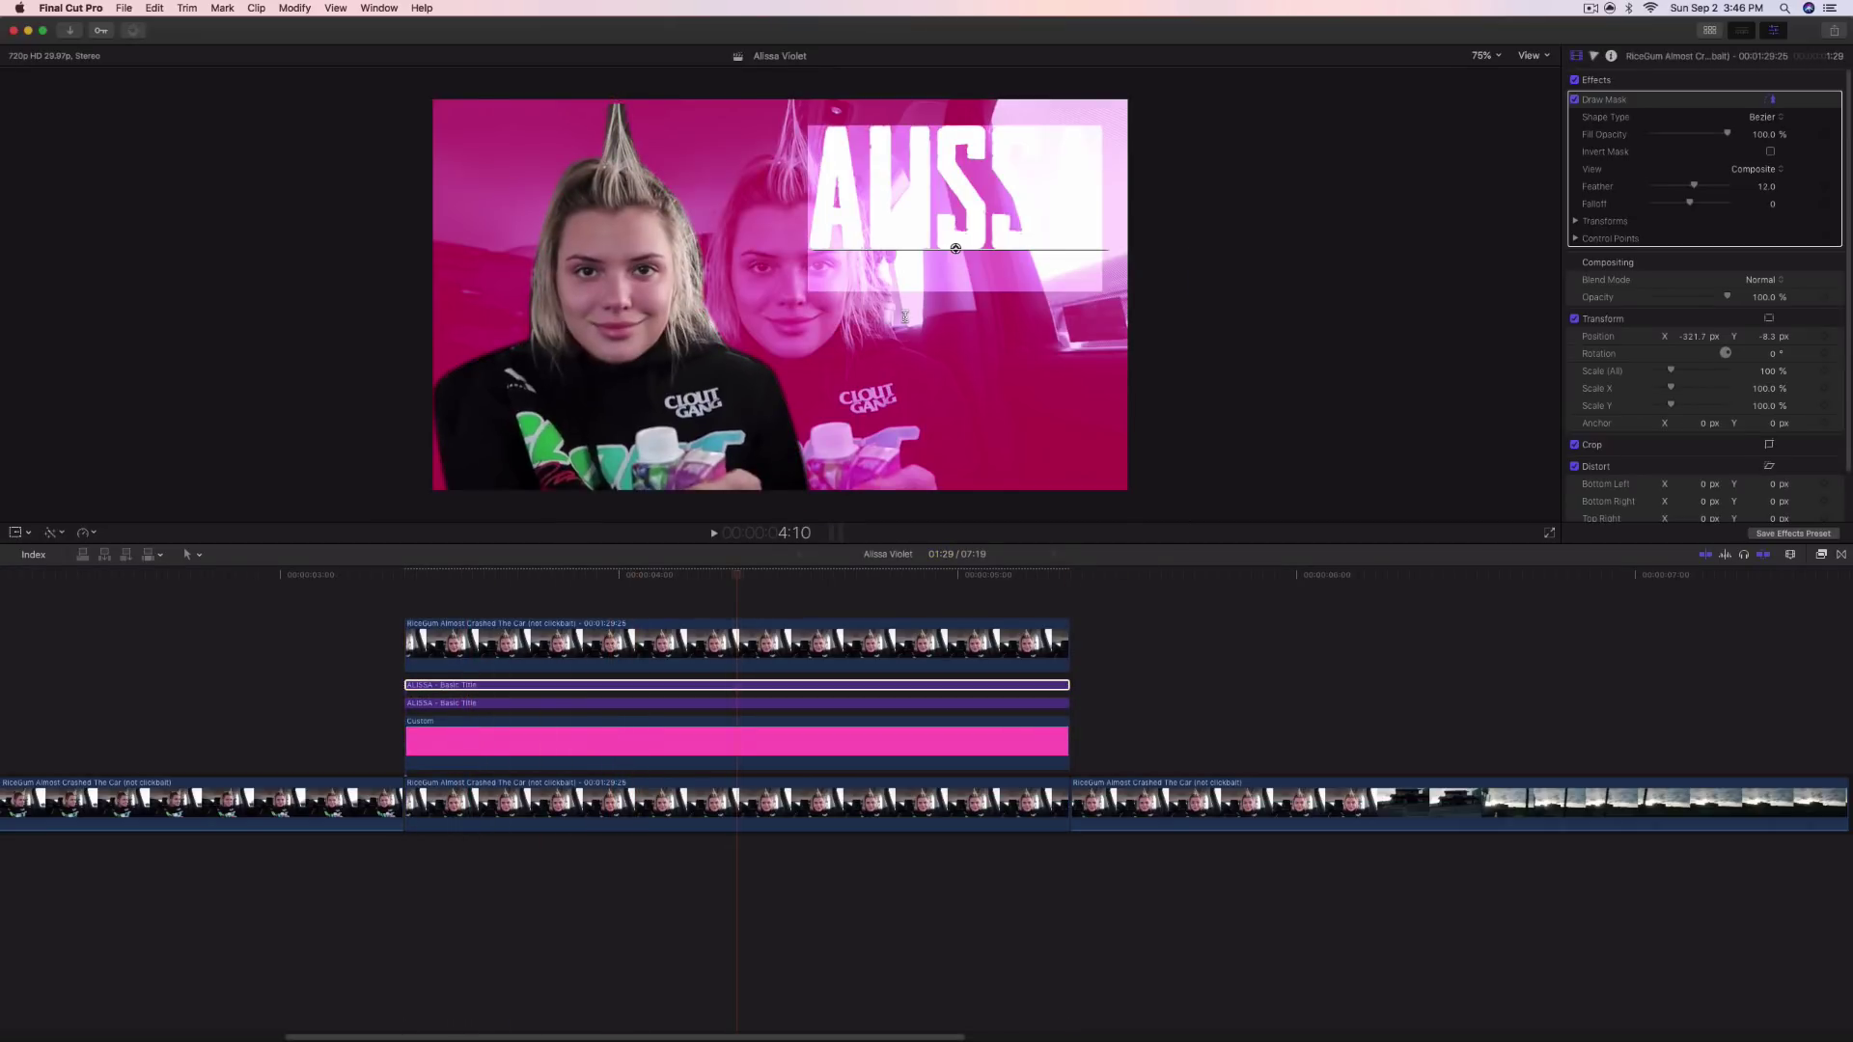
type("VIOLET")
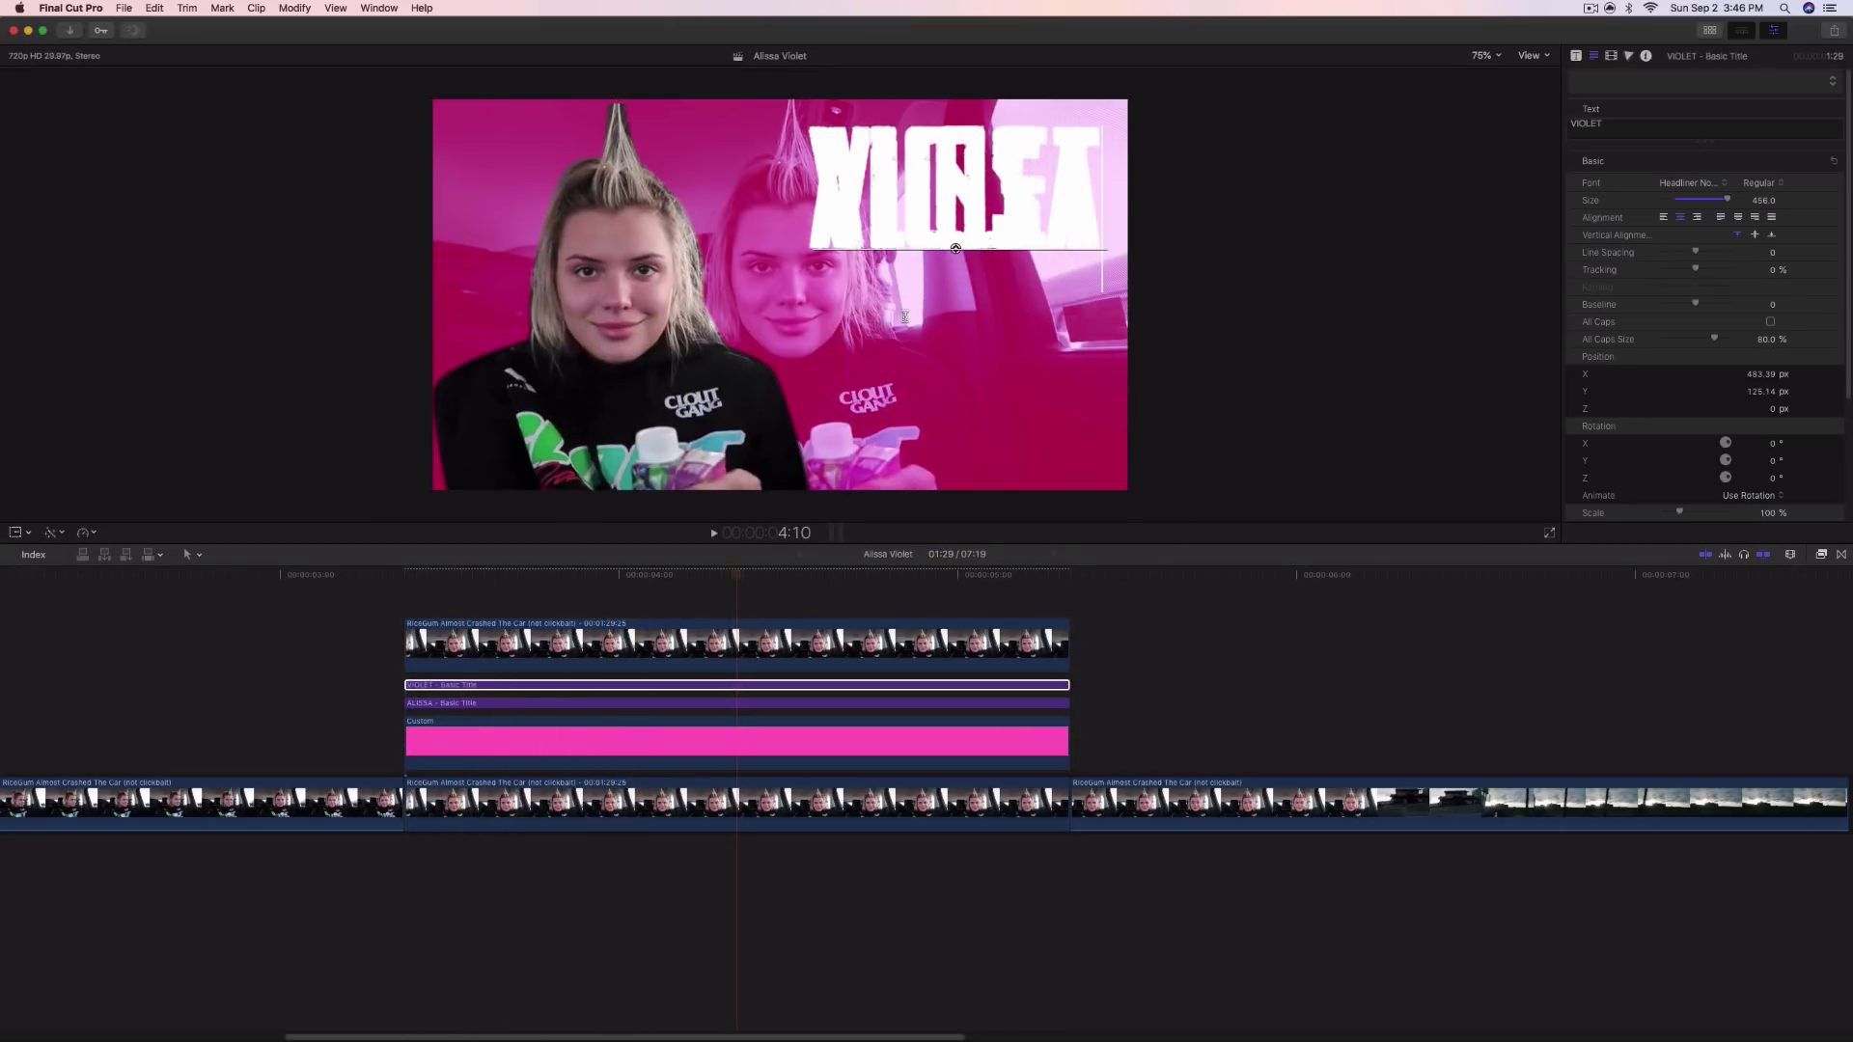
left_click_drag(941, 234, 962, 392)
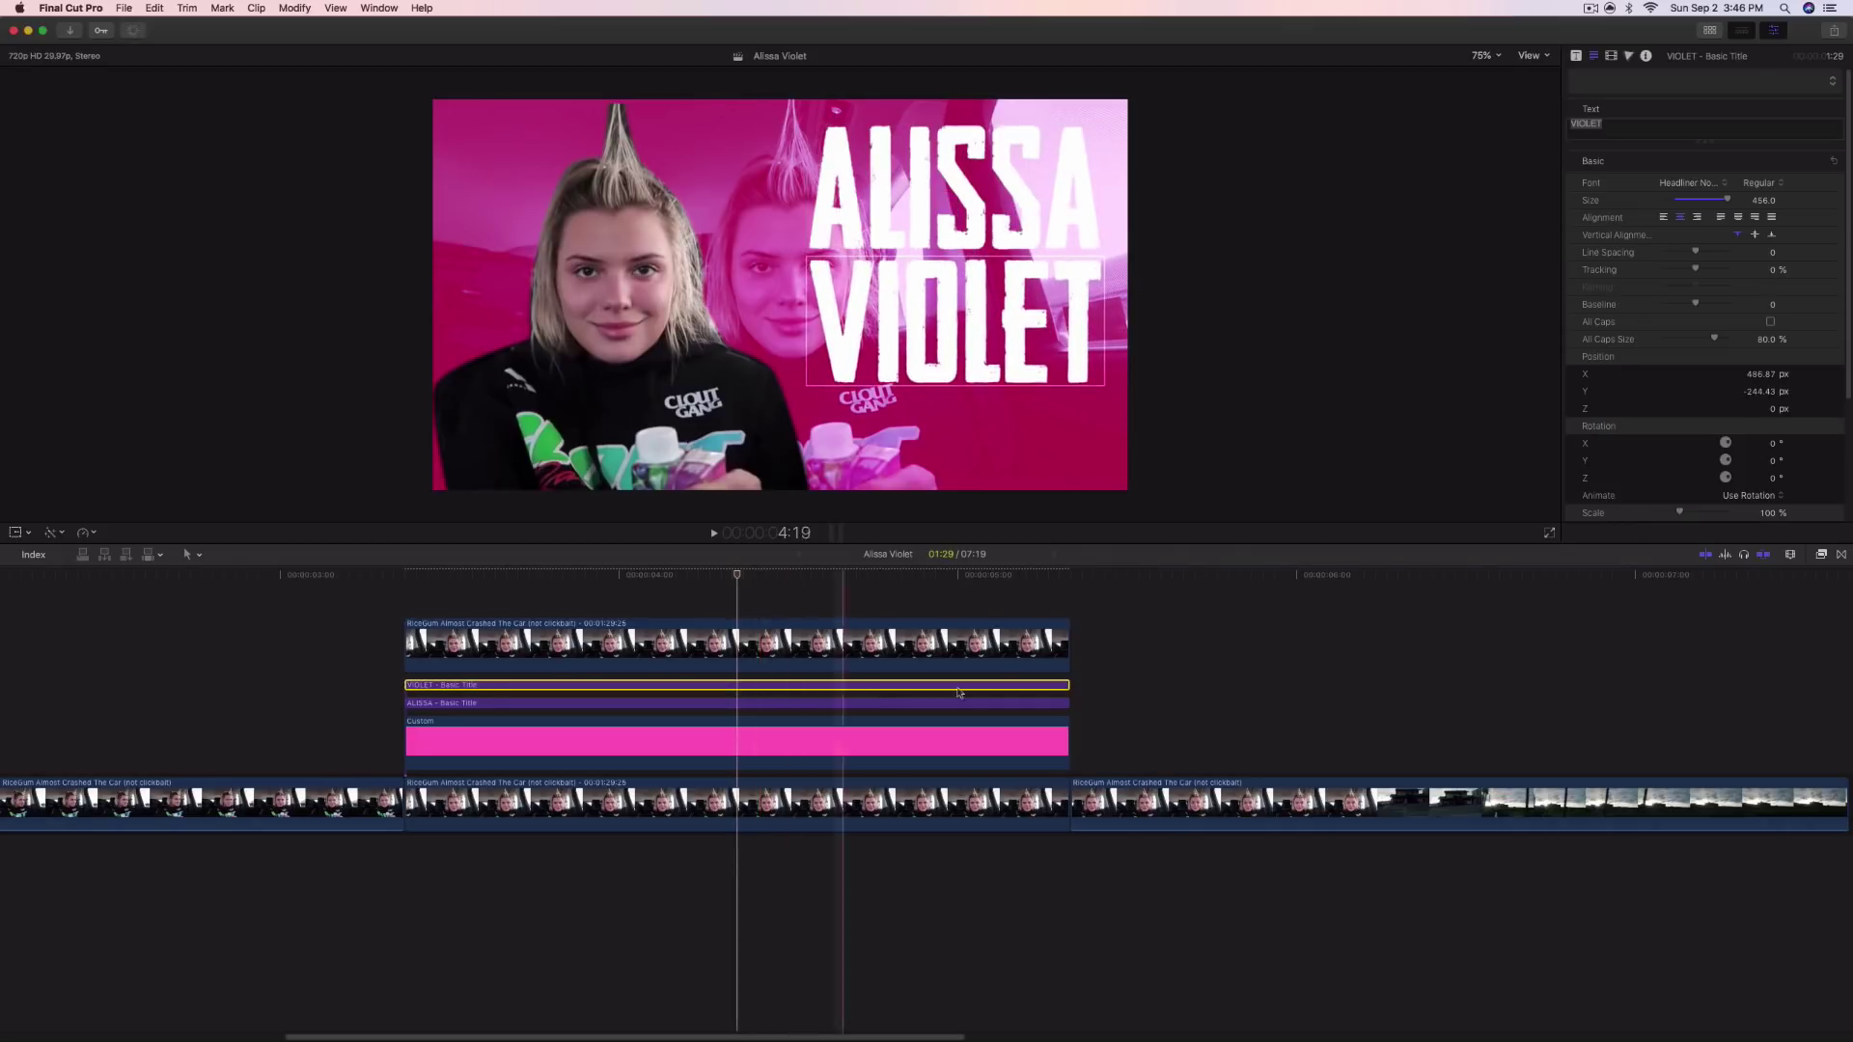
Lower the VIOLET title to about X 501 px, Y -395 px and the ALISSA title to about X 503 px, Y -16 px
left_click(778, 700)
left_click(777, 685)
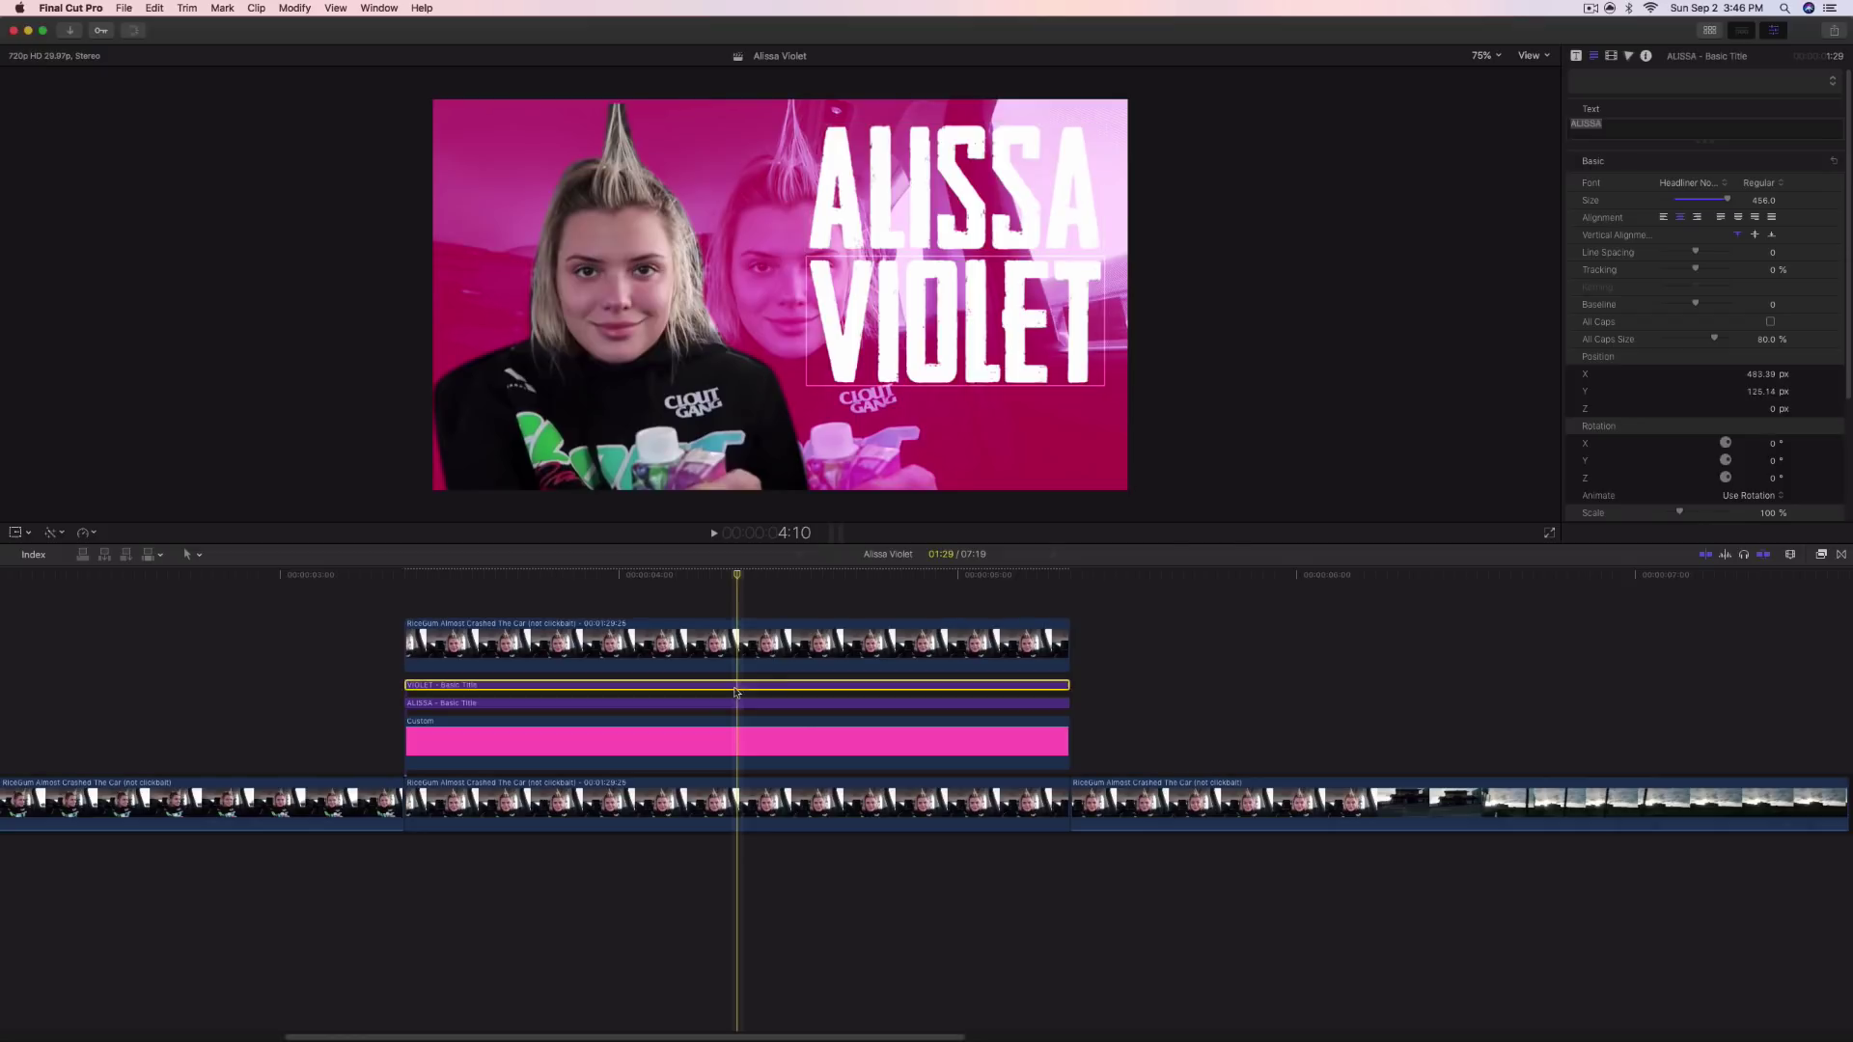
left_click(676, 716)
left_click(637, 694)
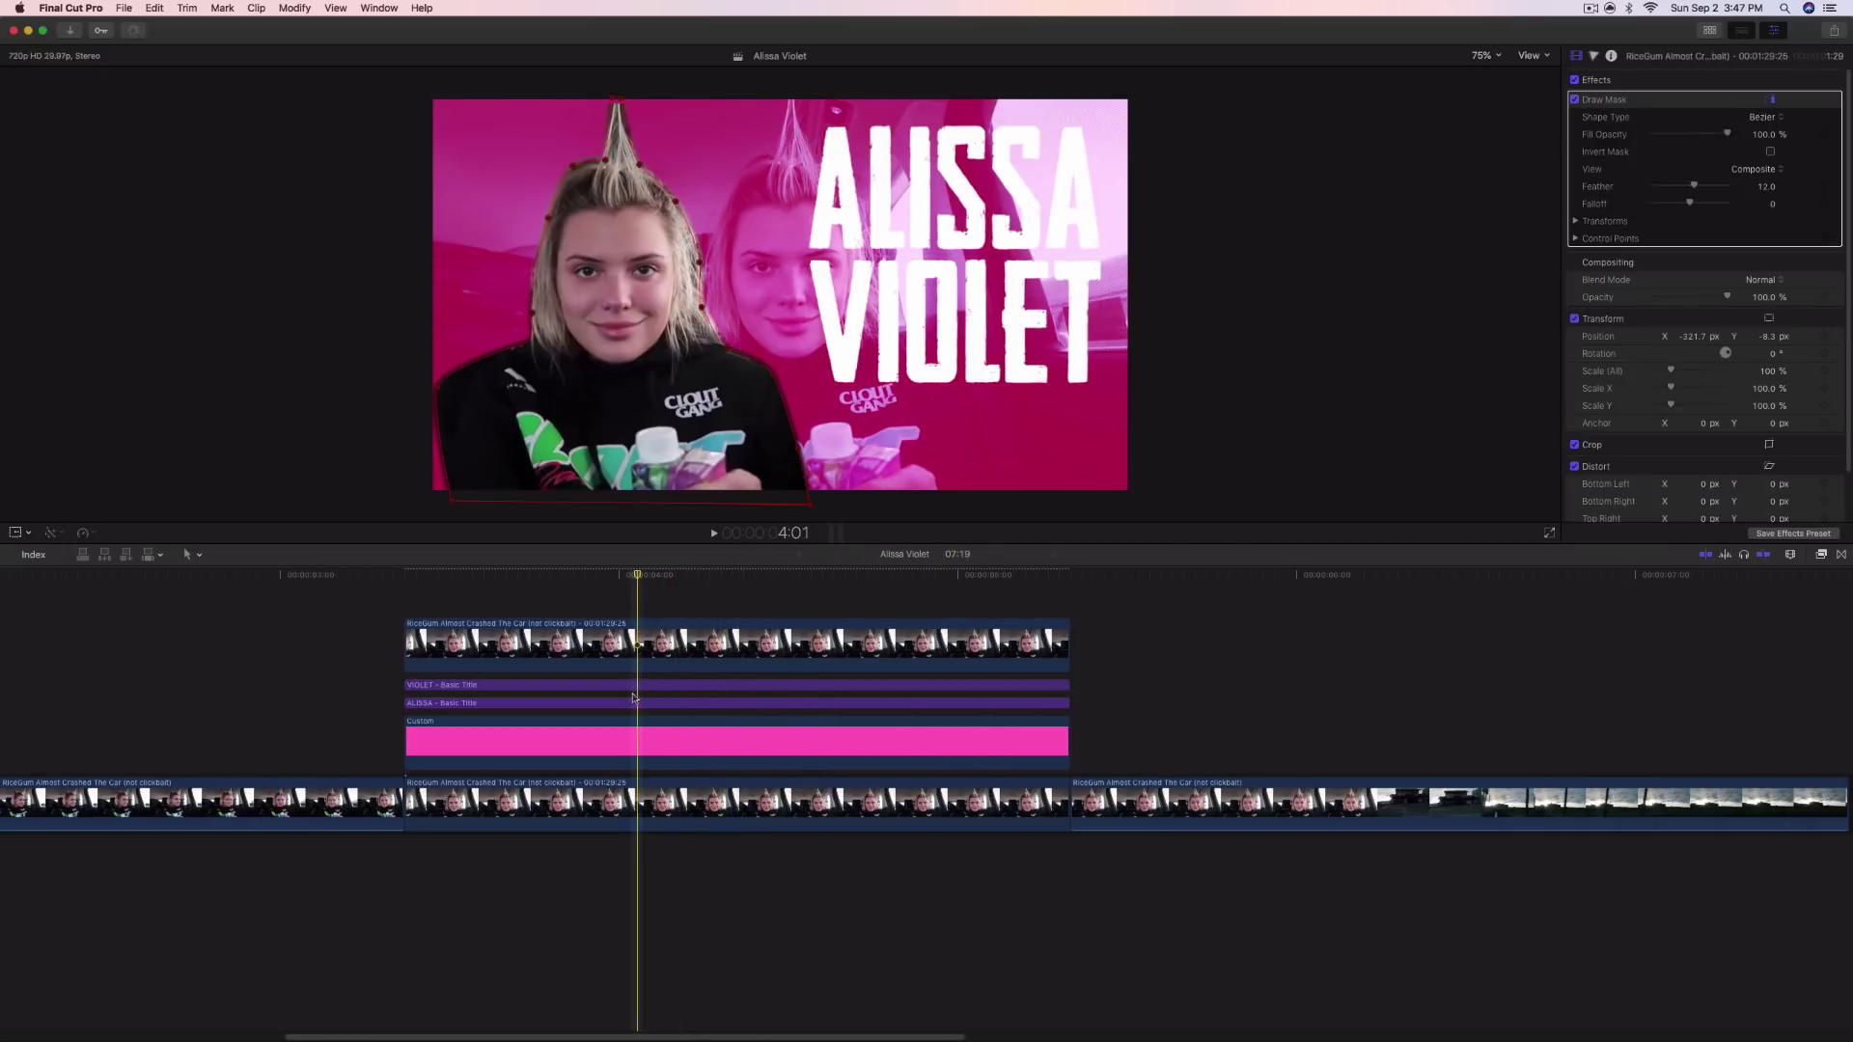
left_click(637, 702)
left_click_drag(876, 345, 893, 409)
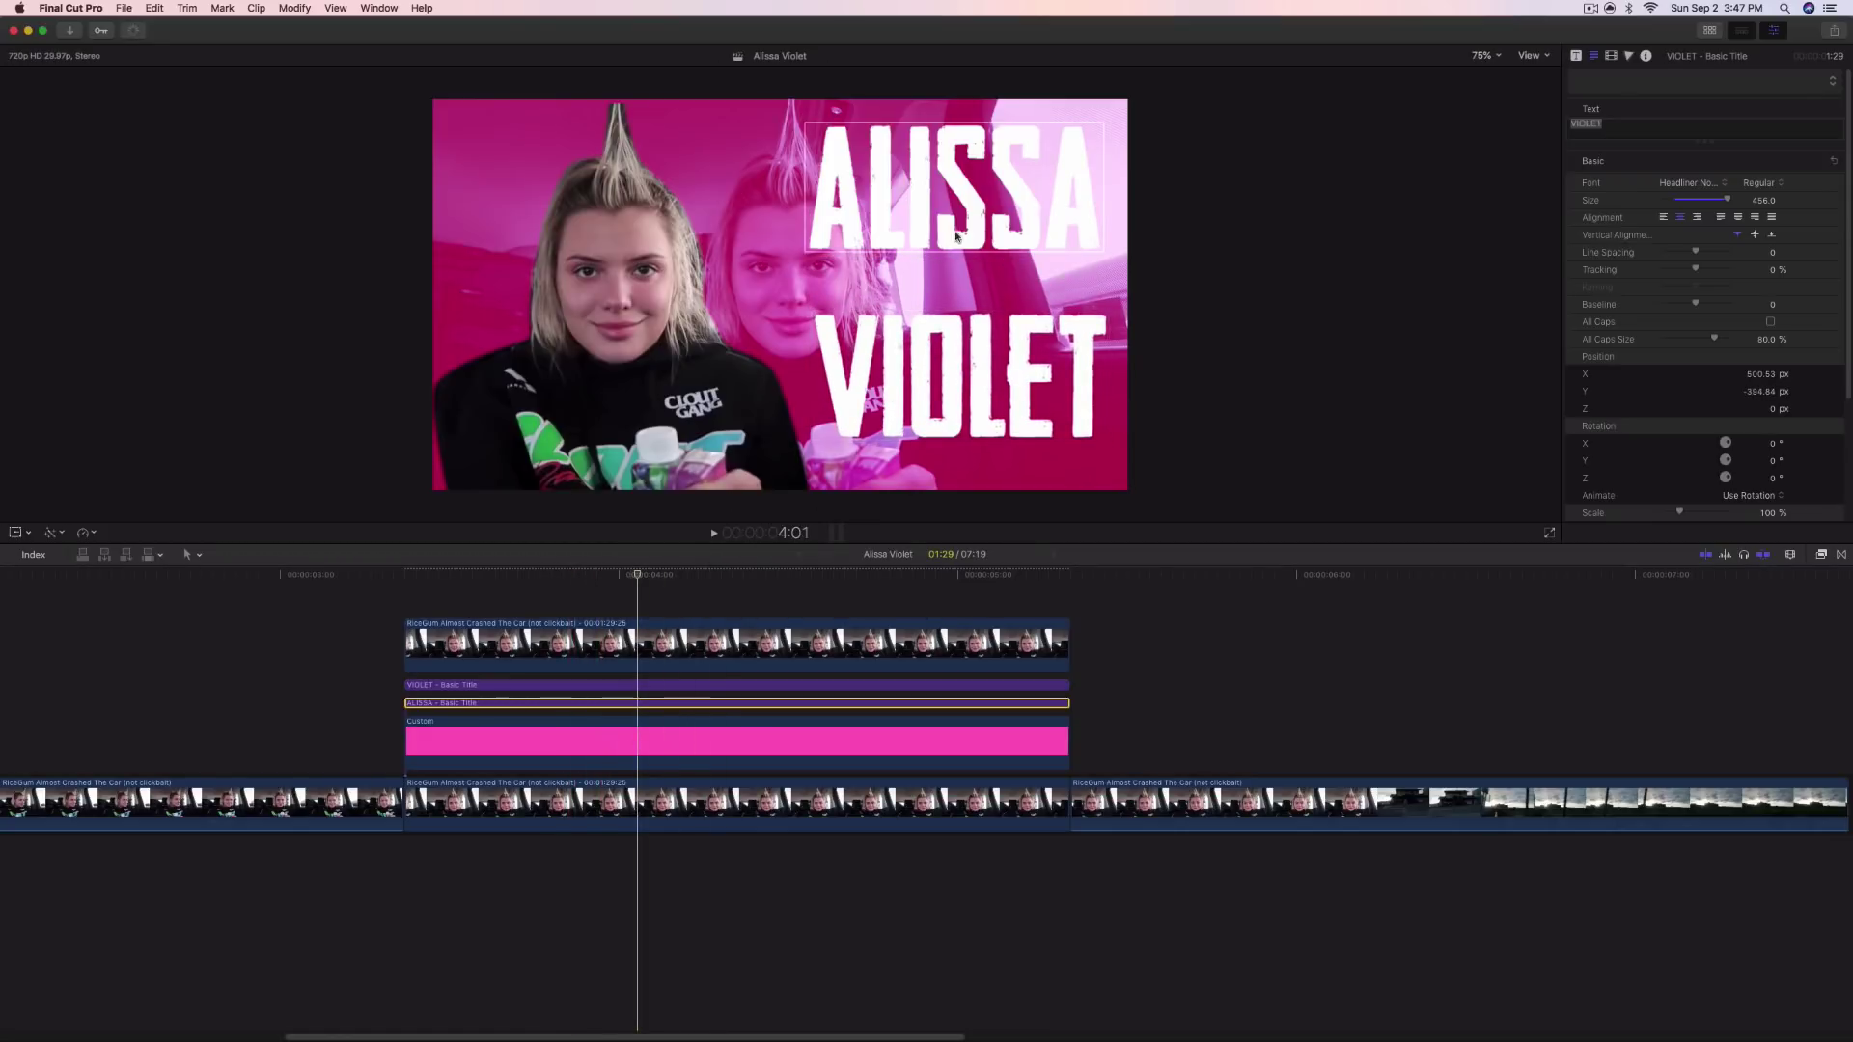
left_click_drag(962, 230, 966, 286)
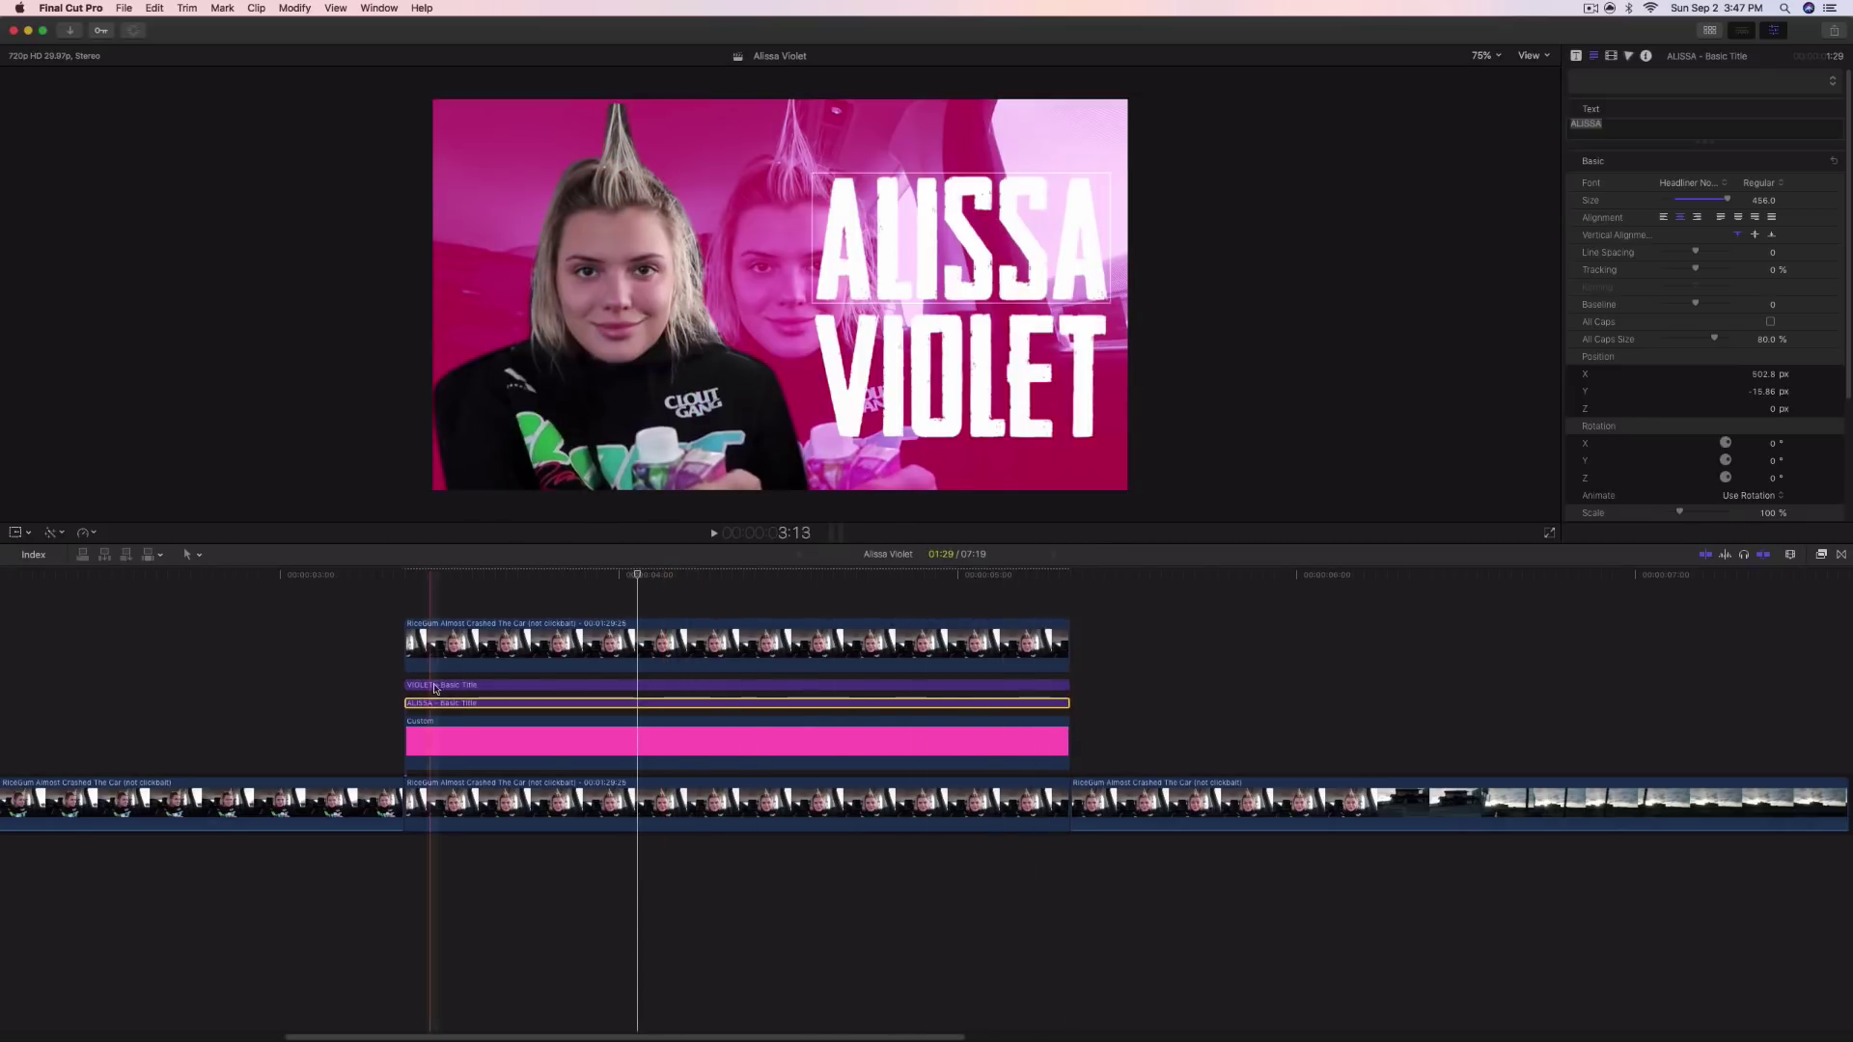
Combine the VIOLET and ALISSA titles into a compound clip named Alissa Violet Clip in the 8-28-18 event
left_click_drag(388, 682, 444, 705)
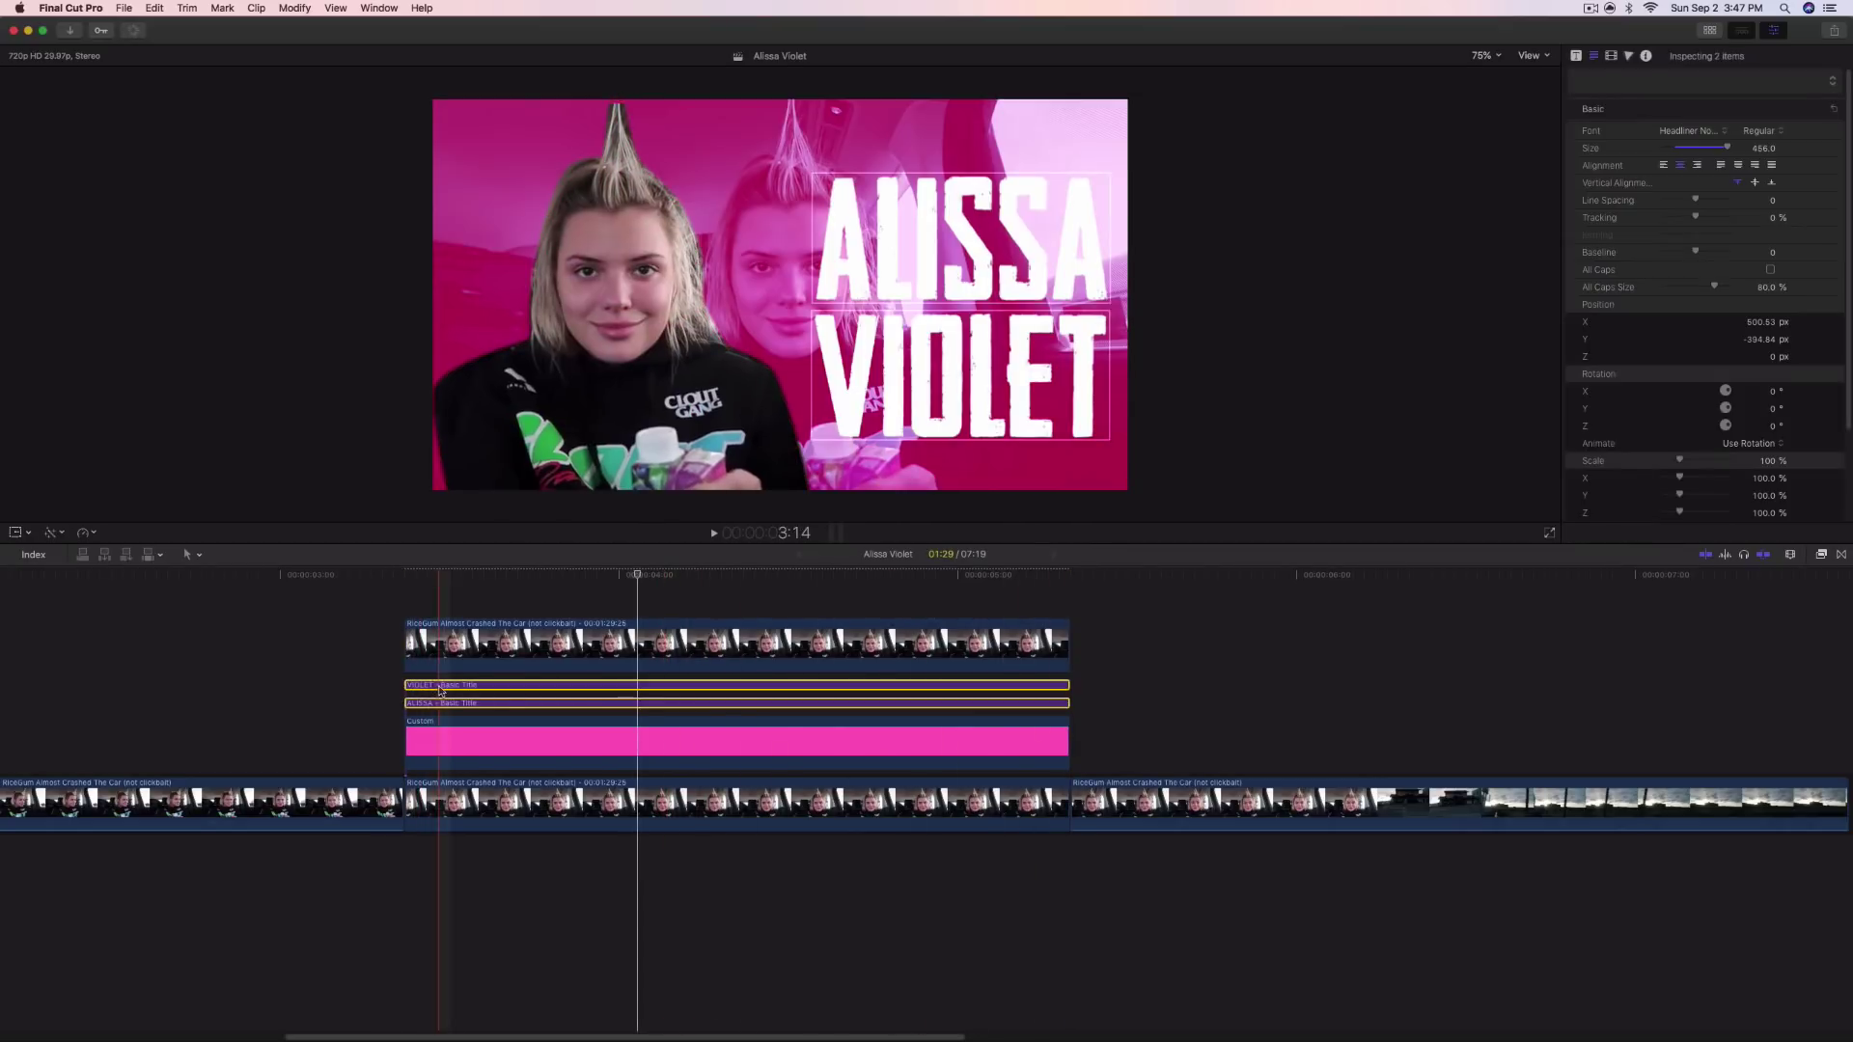
right_click(491, 691)
left_click(526, 696)
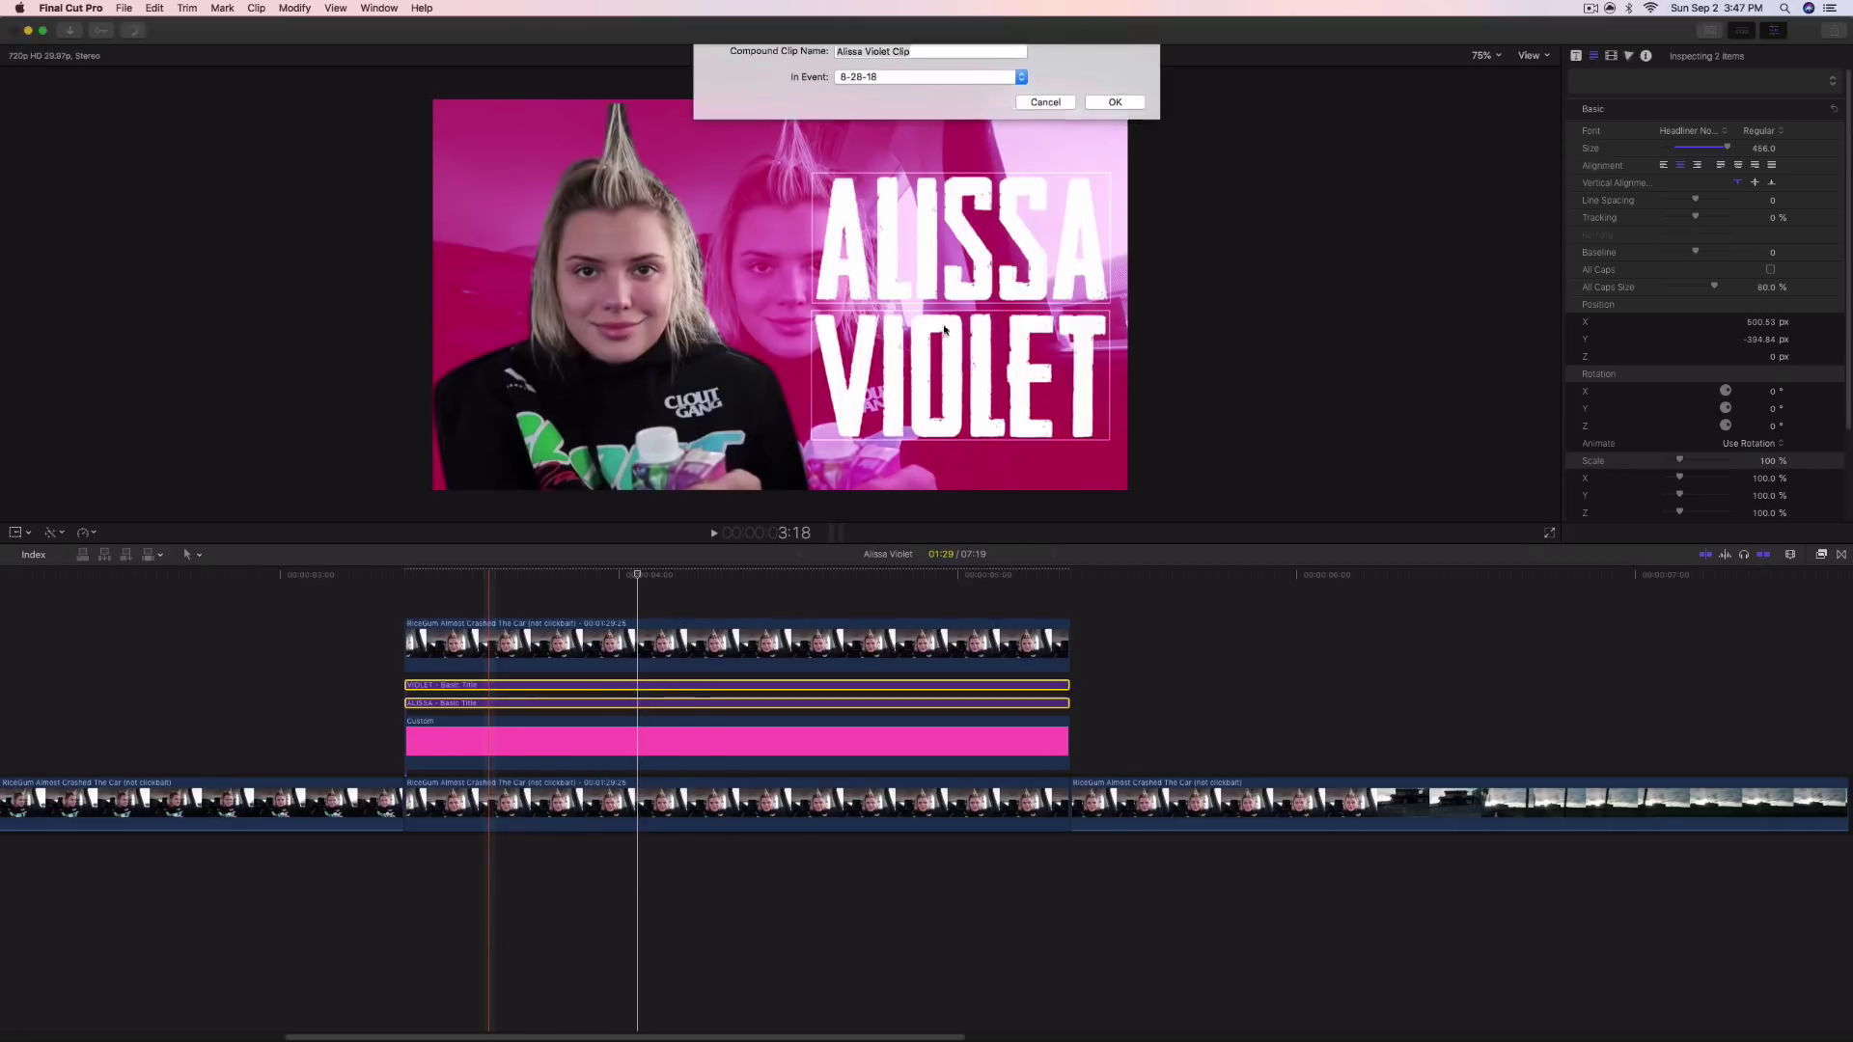
left_click(1107, 107)
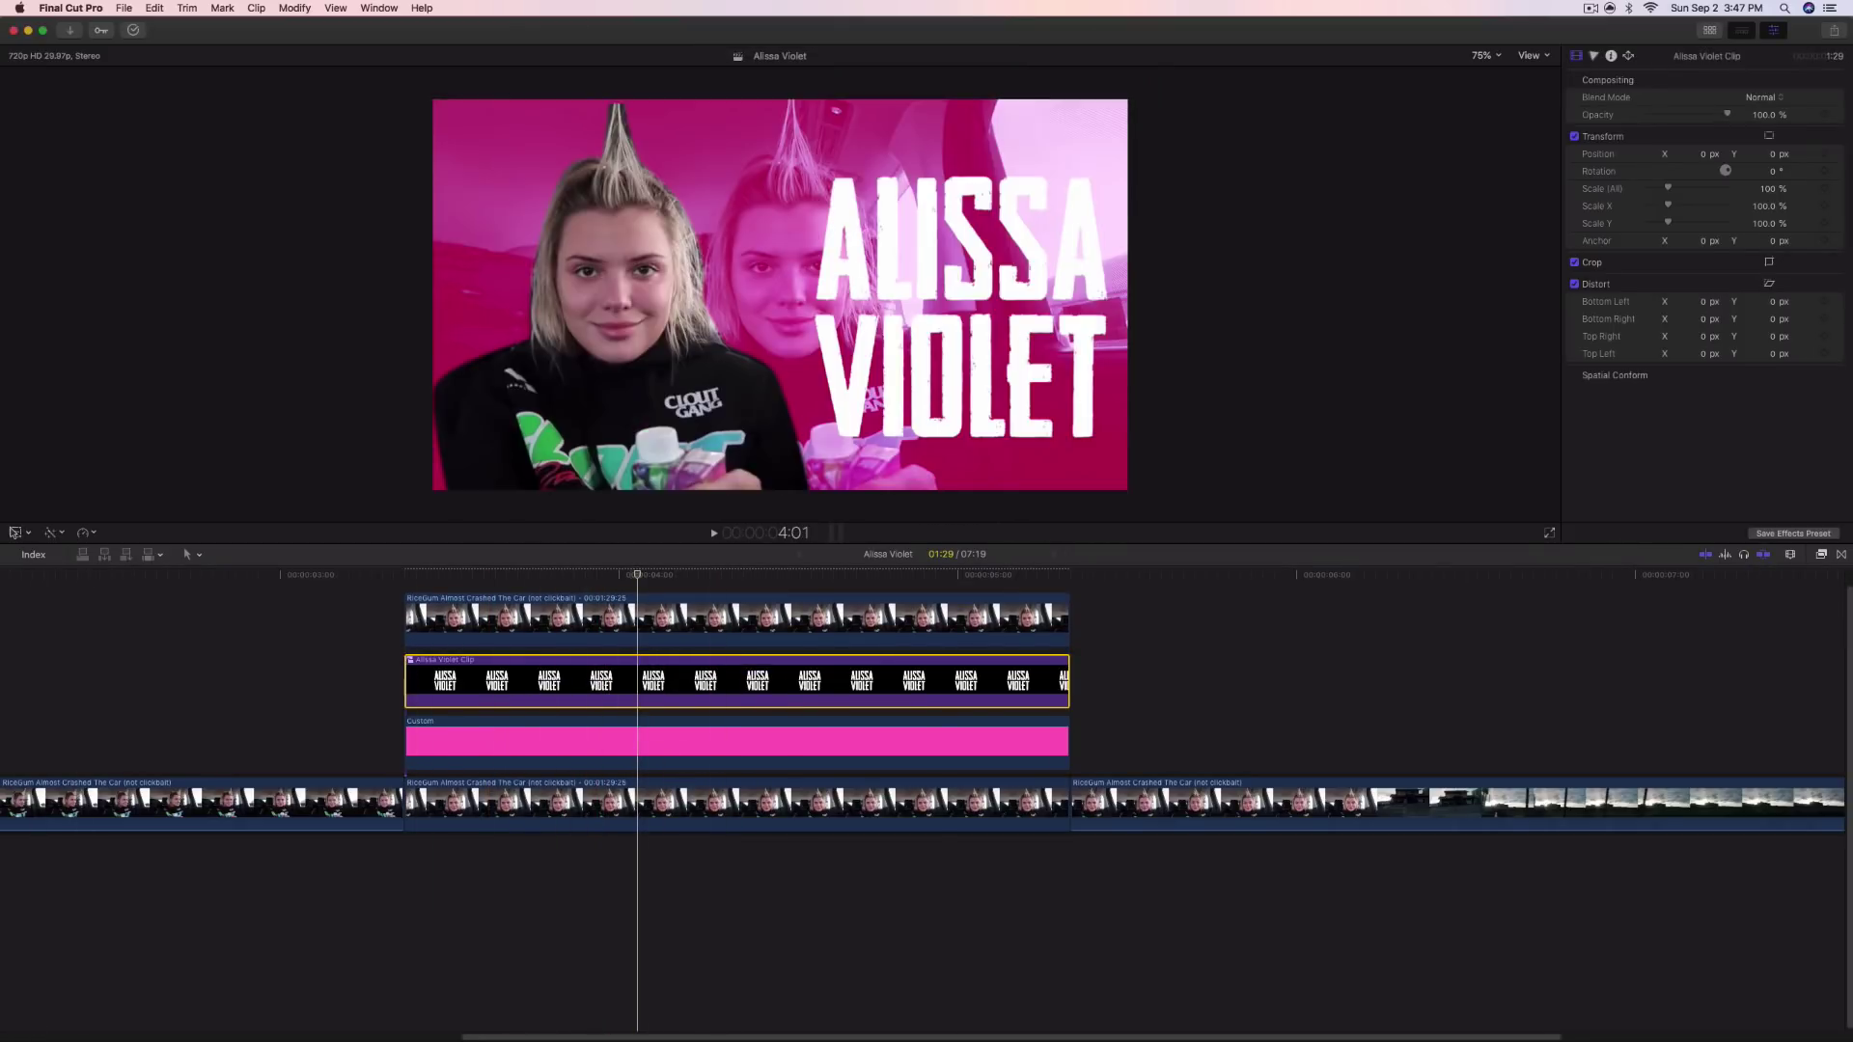
left_click(16, 532)
left_click_drag(944, 366, 917, 359)
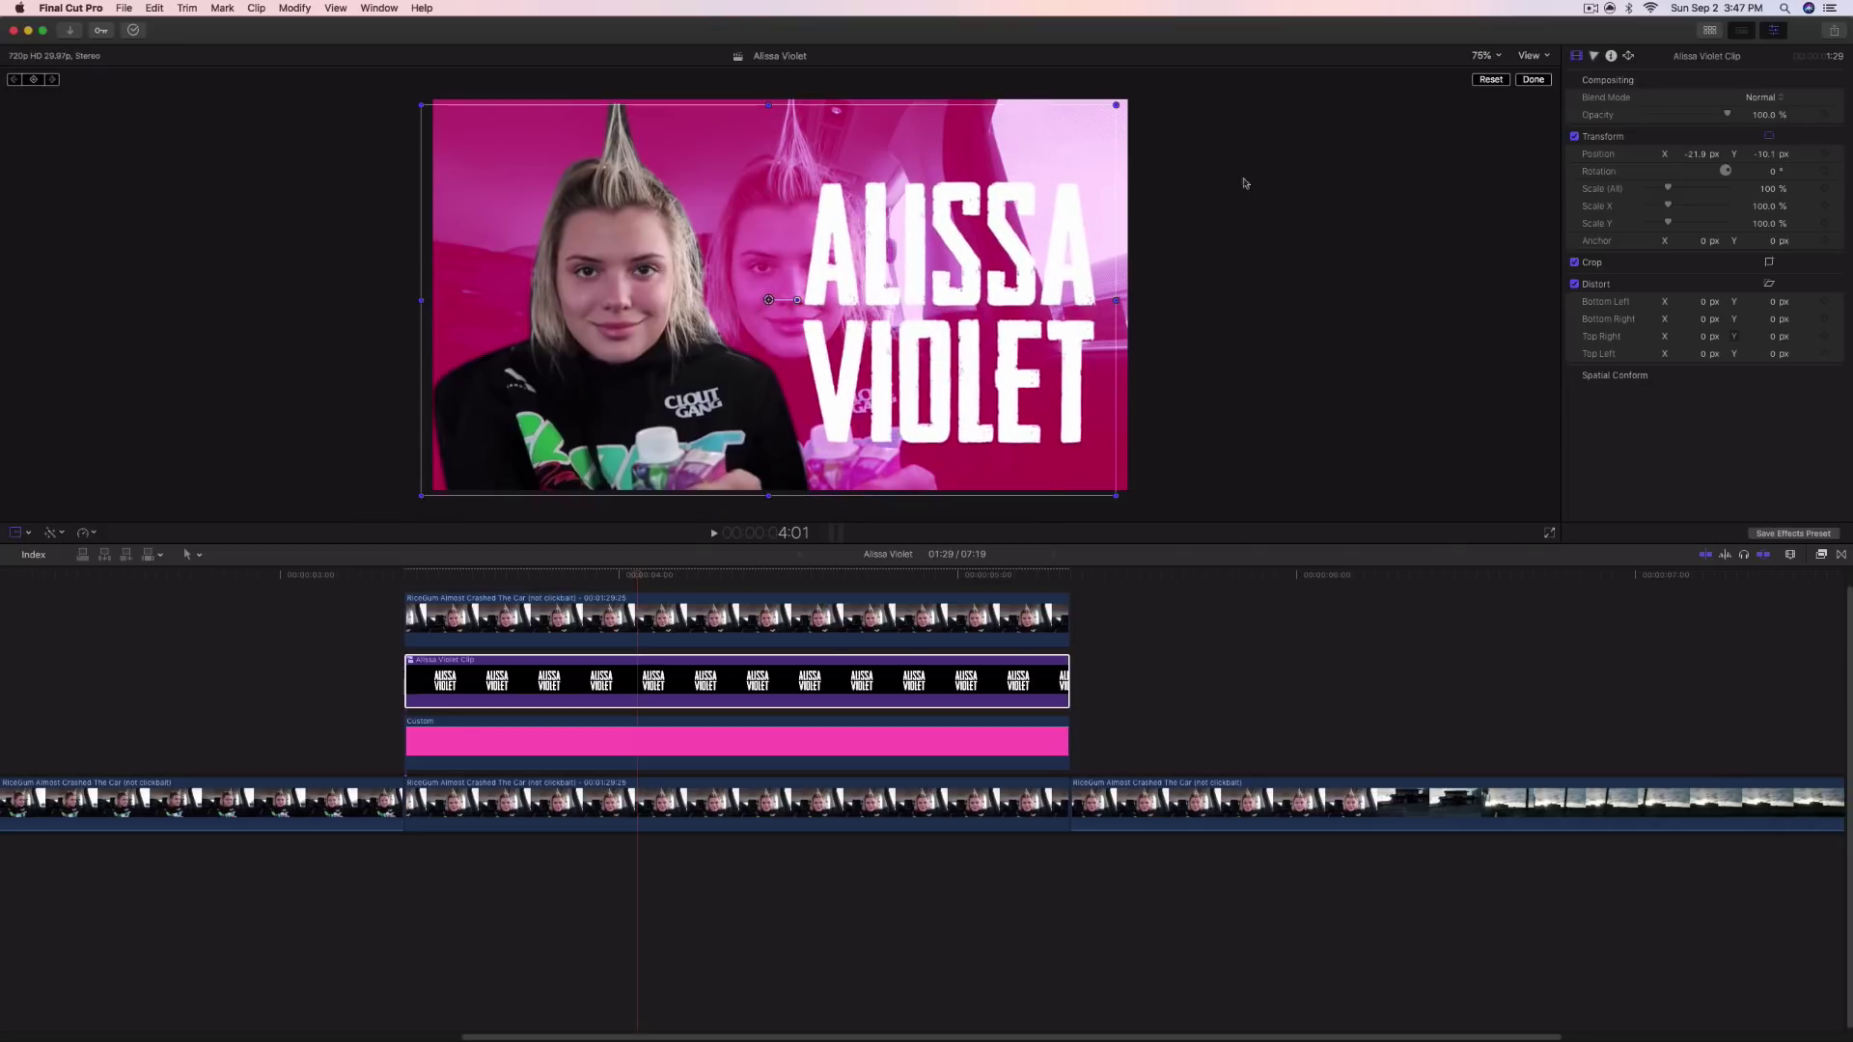
left_click(1491, 79)
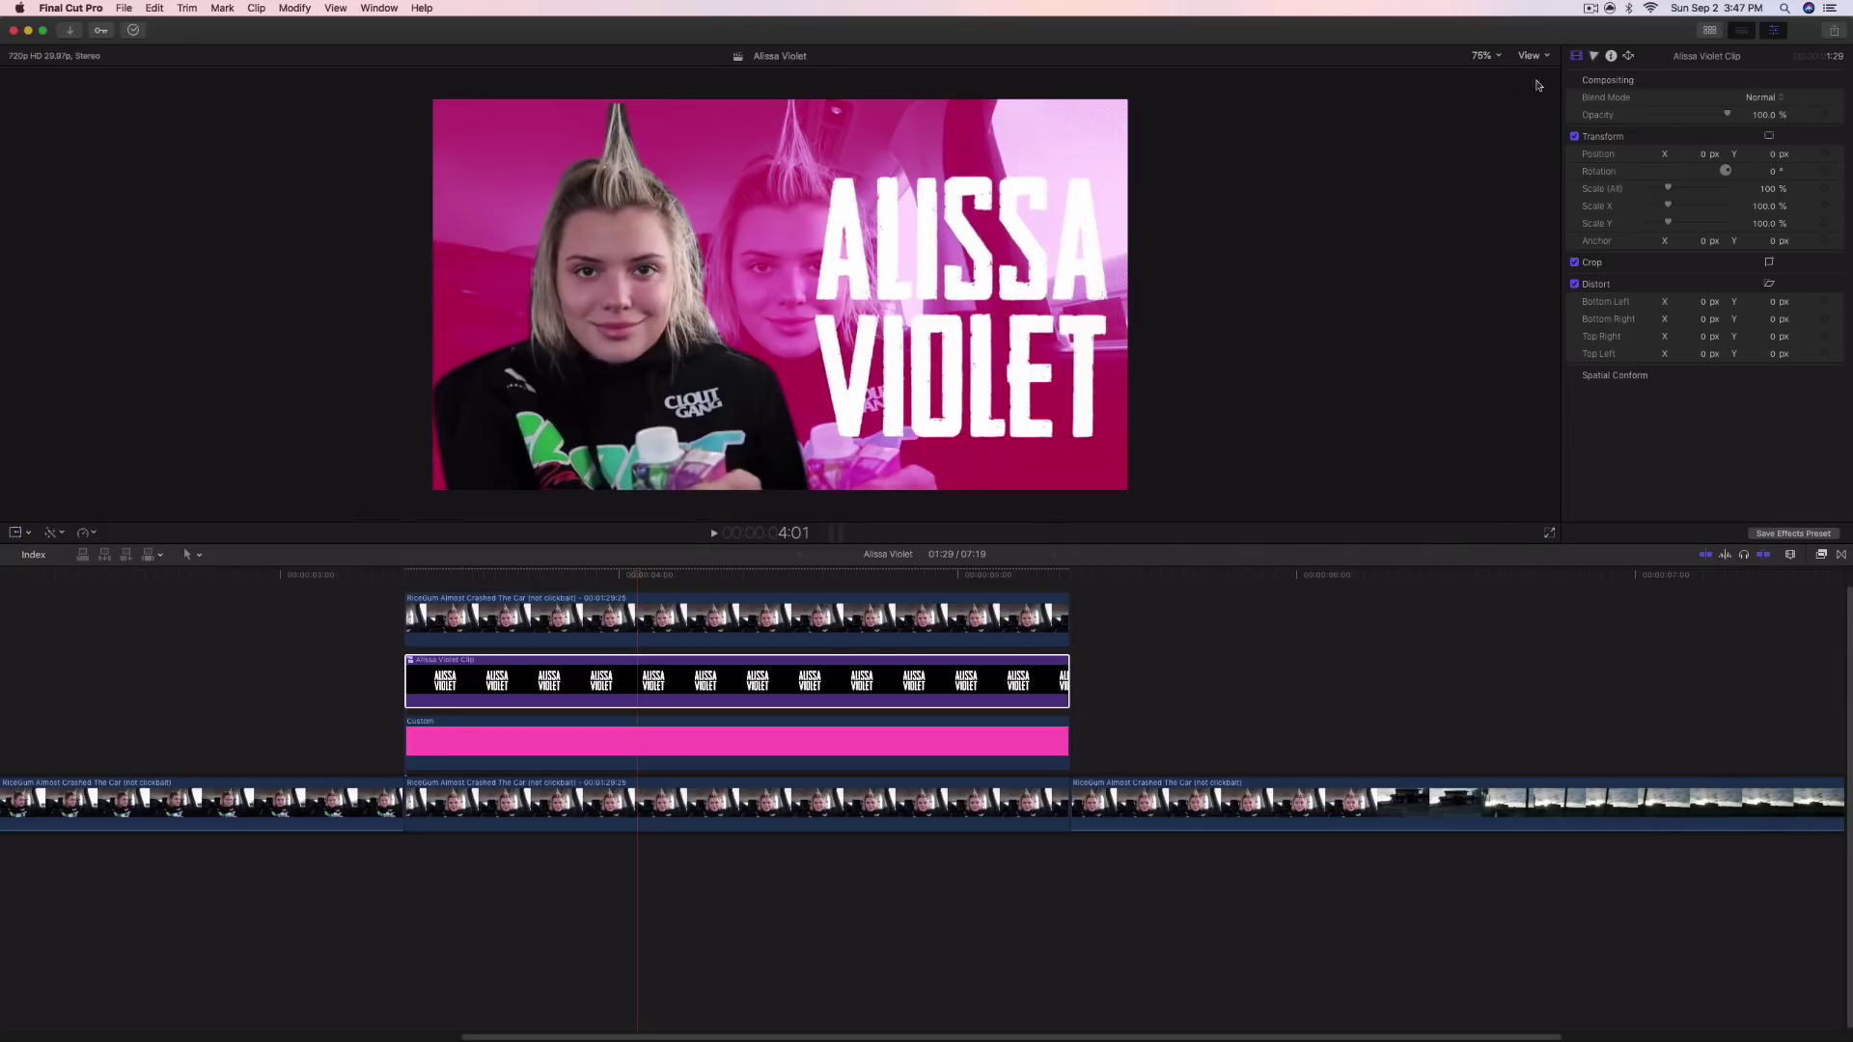
left_click(1533, 79)
Scale the title compound clip to about 114.4% and reposition it to about X -79 px, Y 19 px
left_click(16, 532)
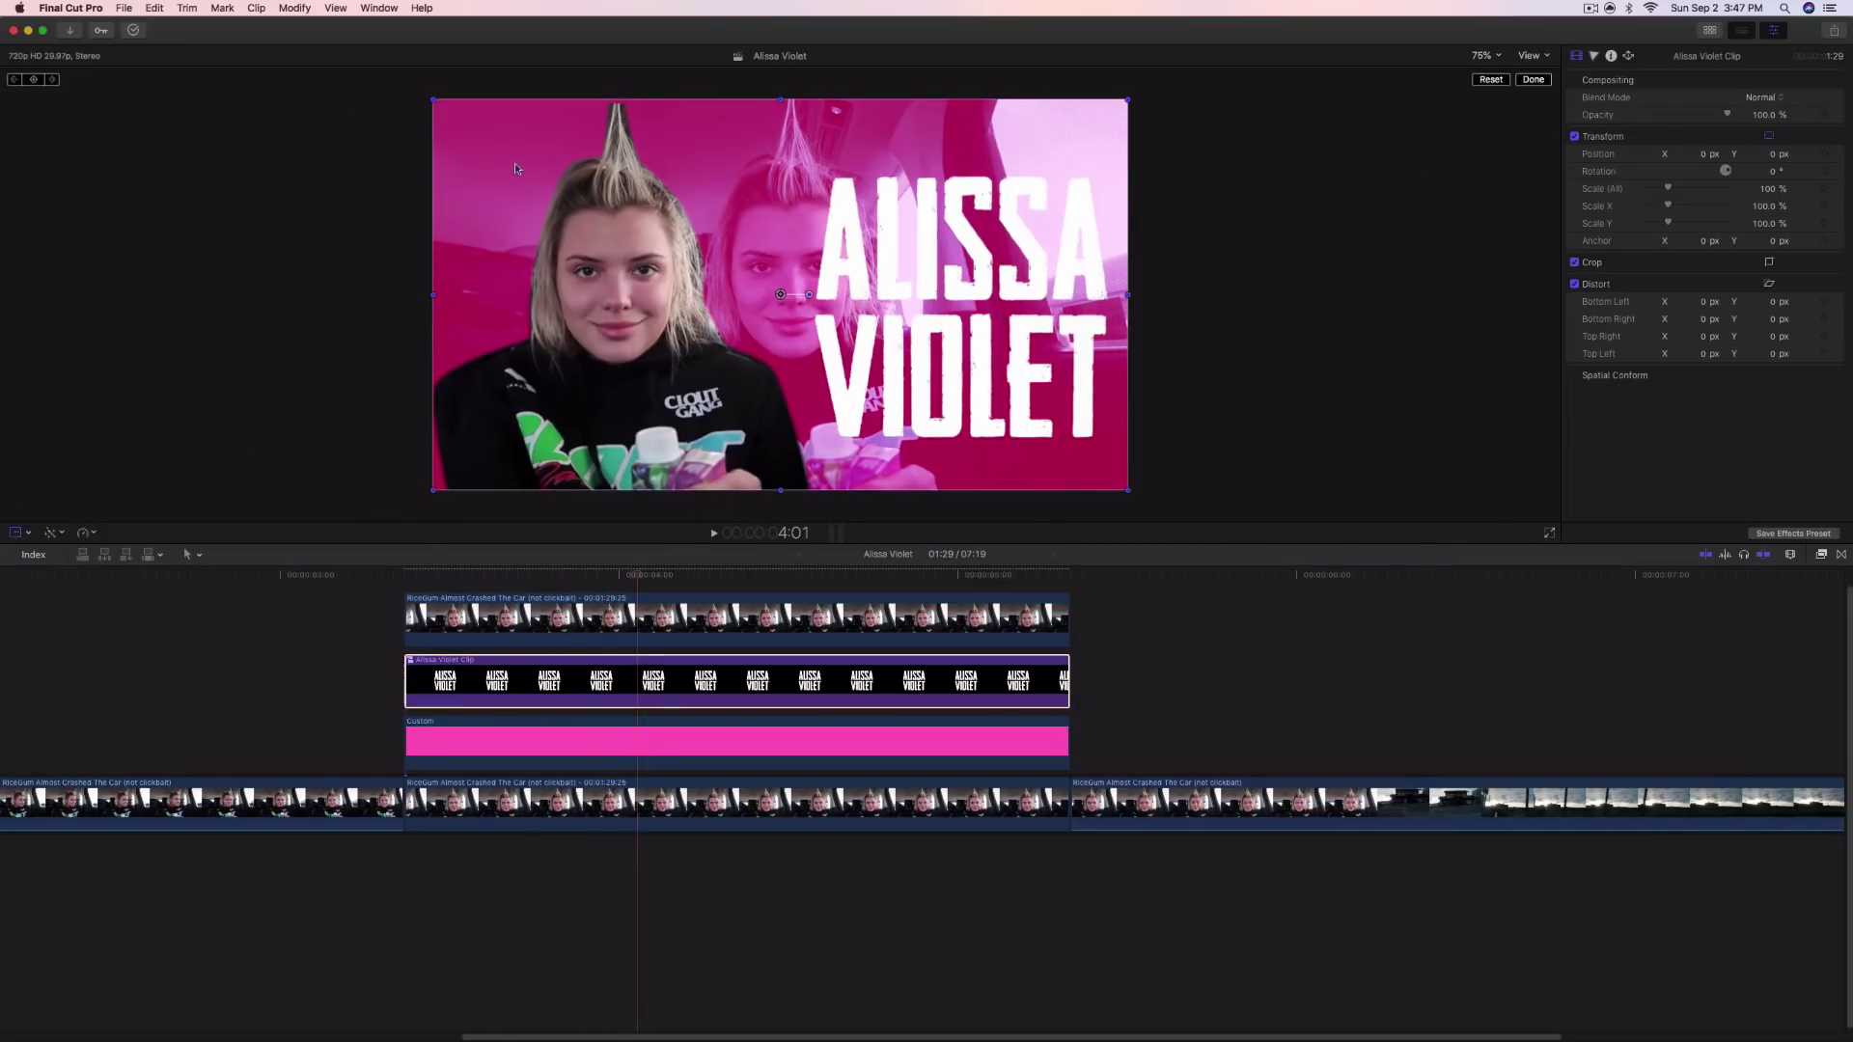
left_click_drag(431, 98, 379, 69)
left_click_drag(772, 227, 734, 210)
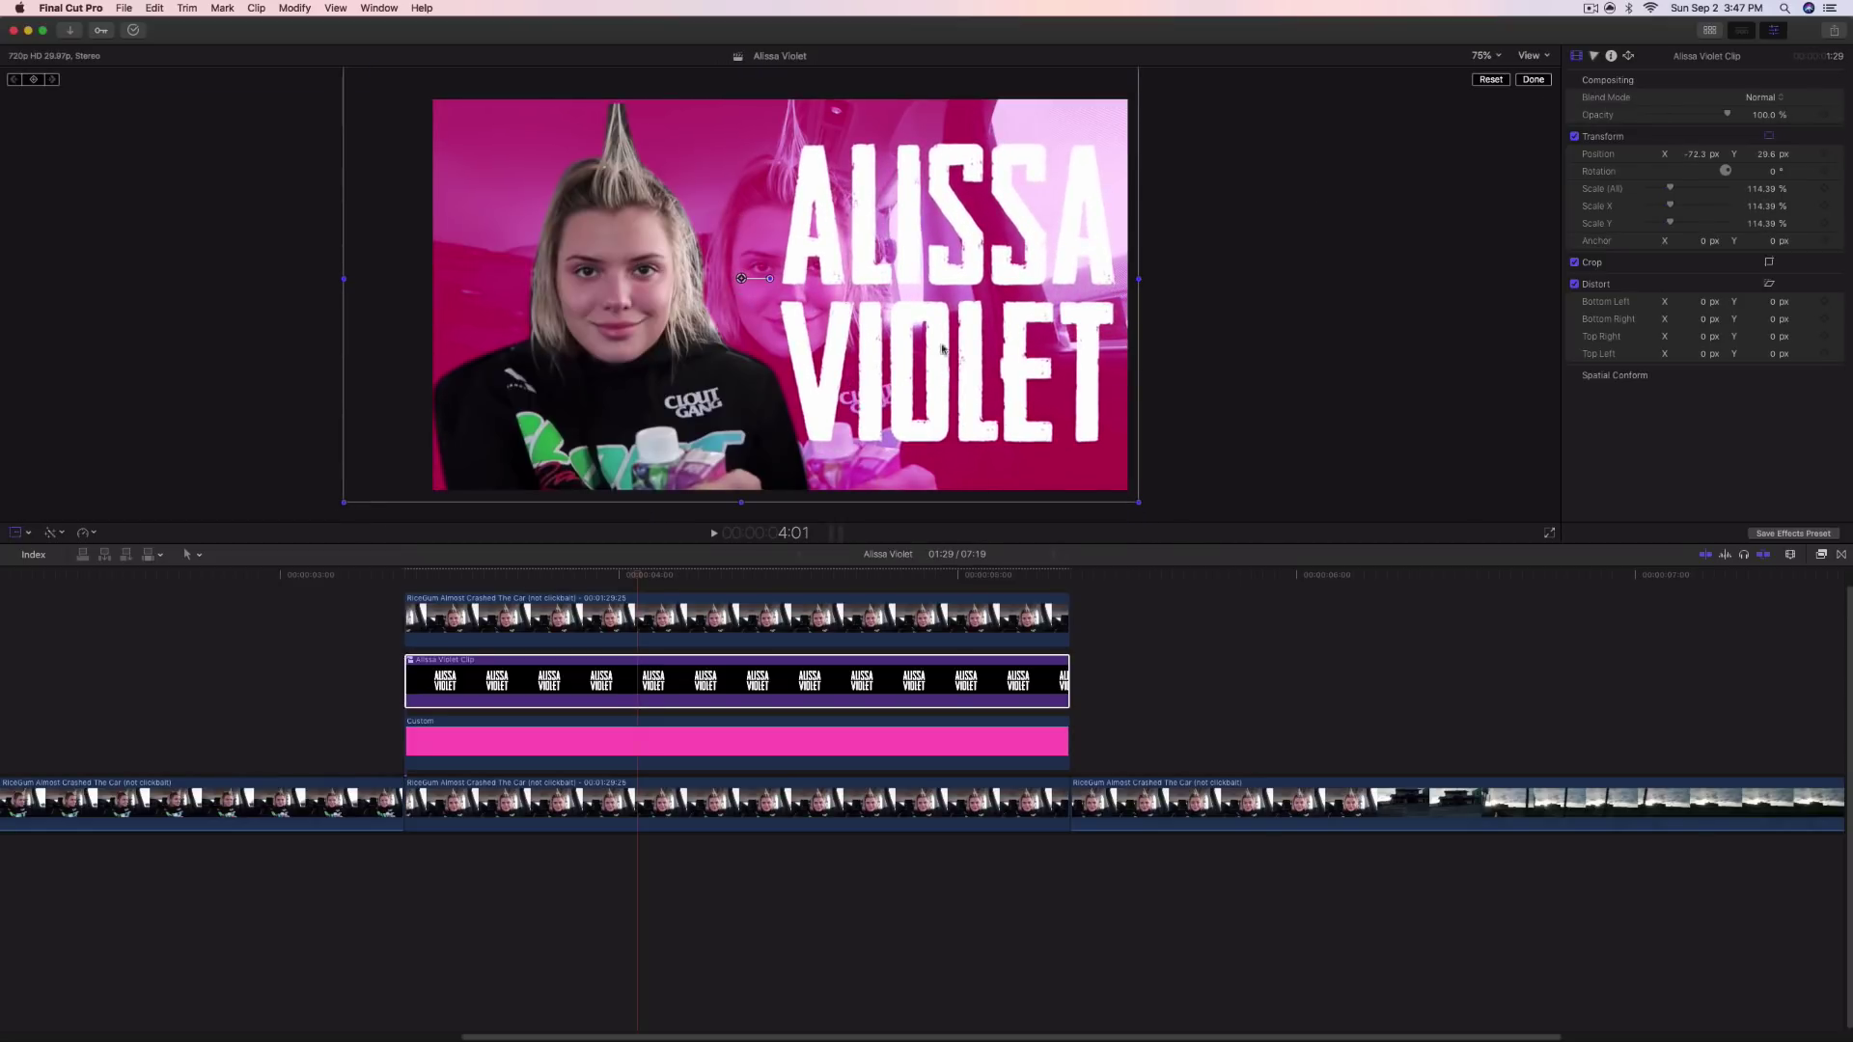
left_click_drag(943, 349, 914, 372)
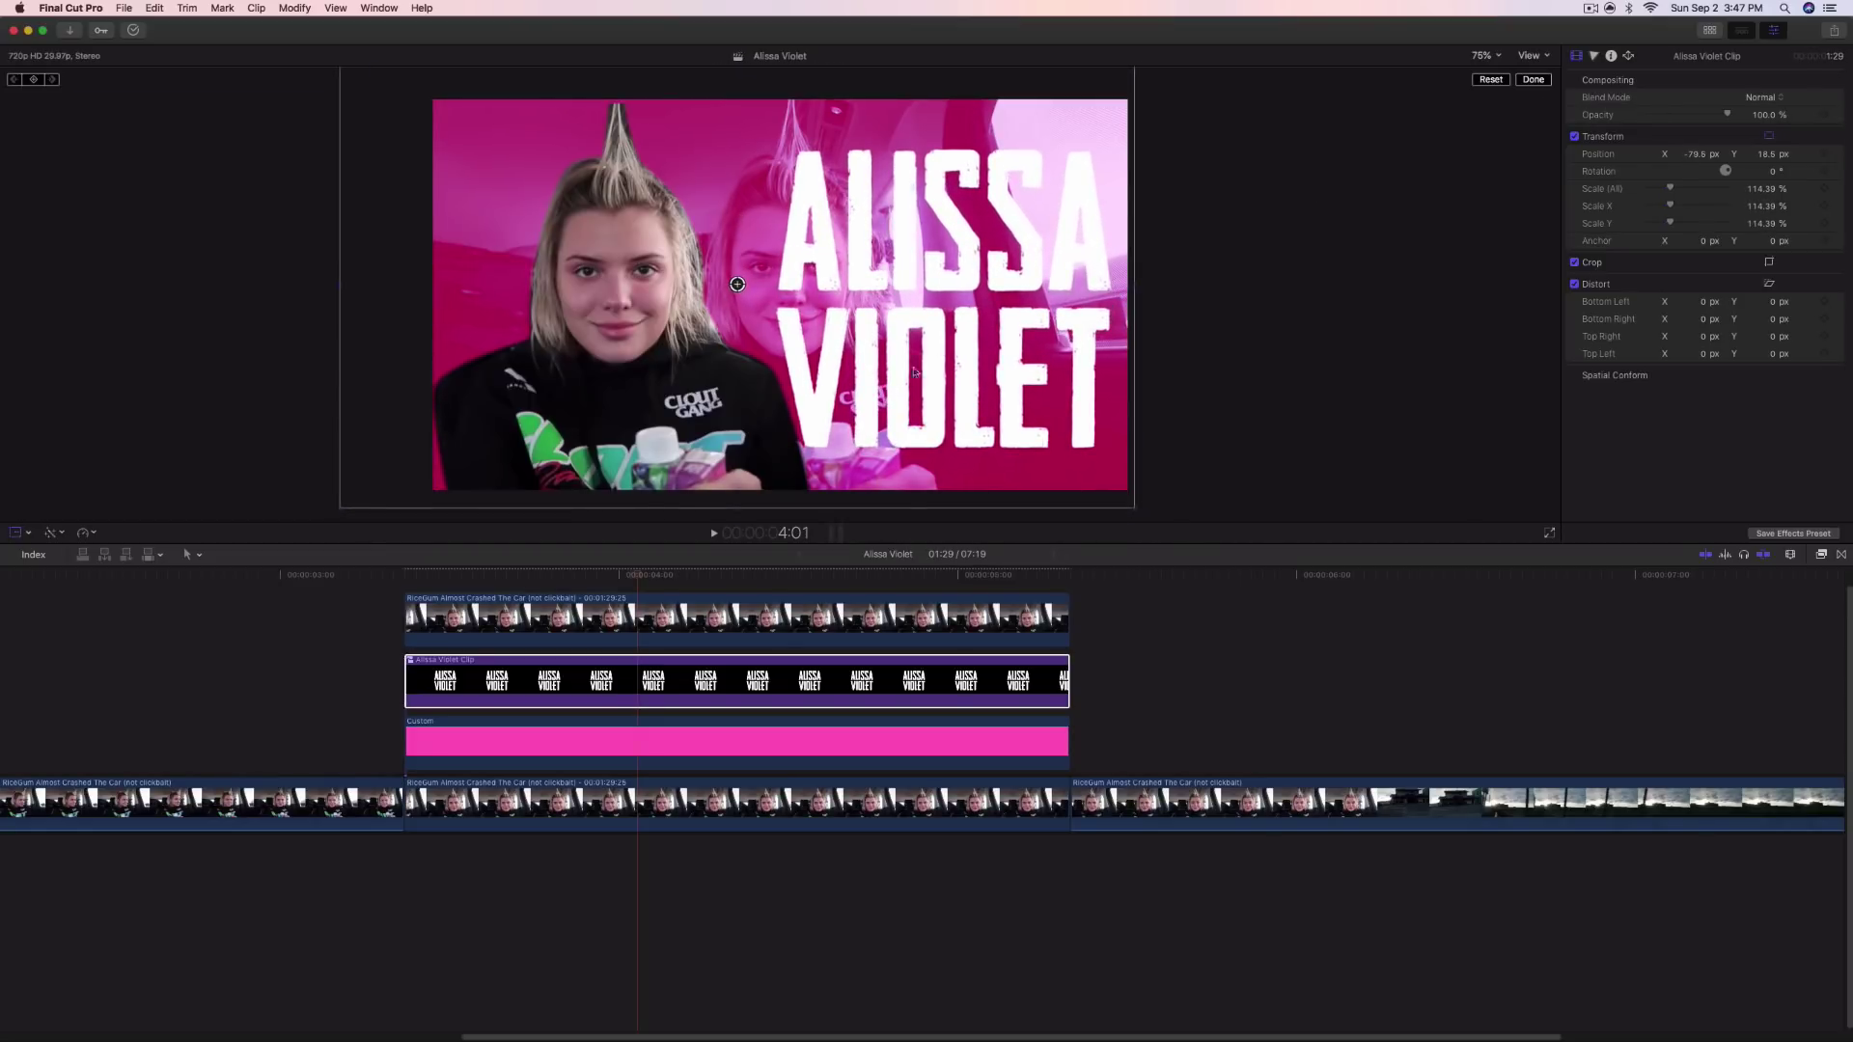
left_click(1534, 79)
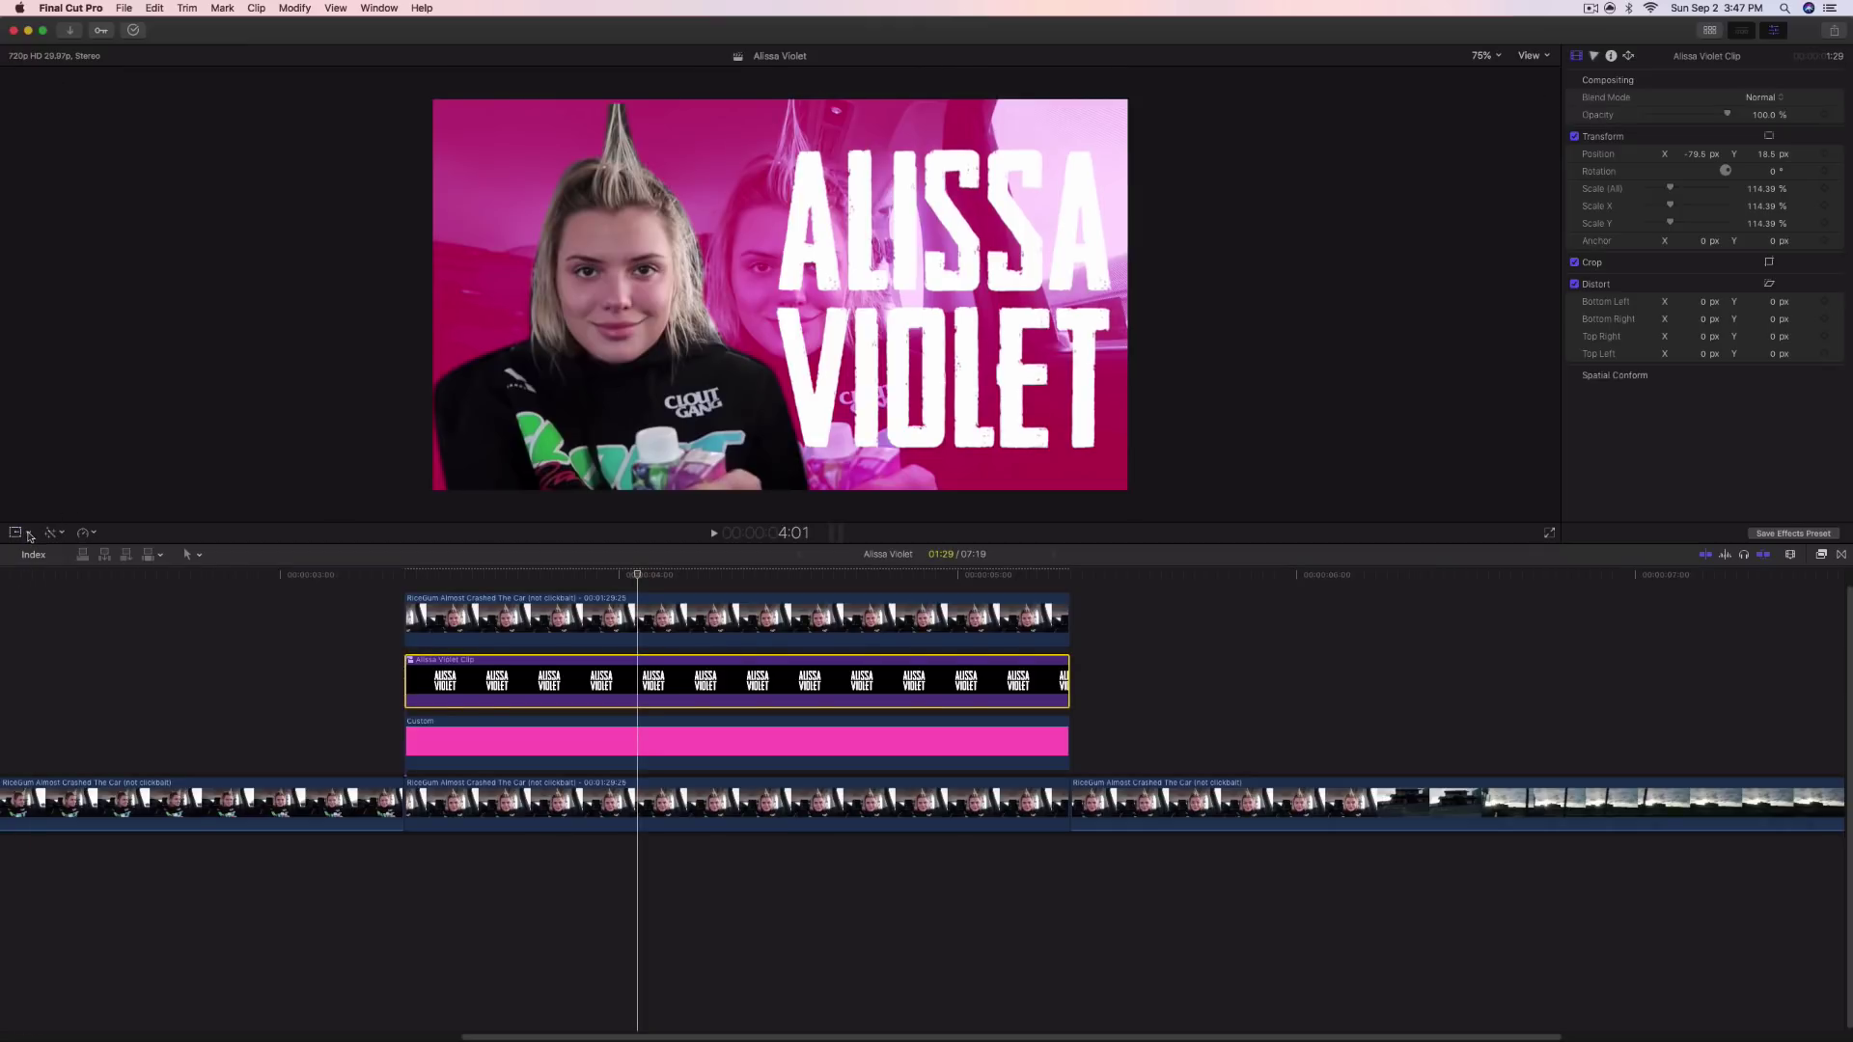
Distort the title compound clip's left corners inward, bottom left to about Y 68 px and top left to about Y -116 px
left_click(29, 537)
left_click(43, 581)
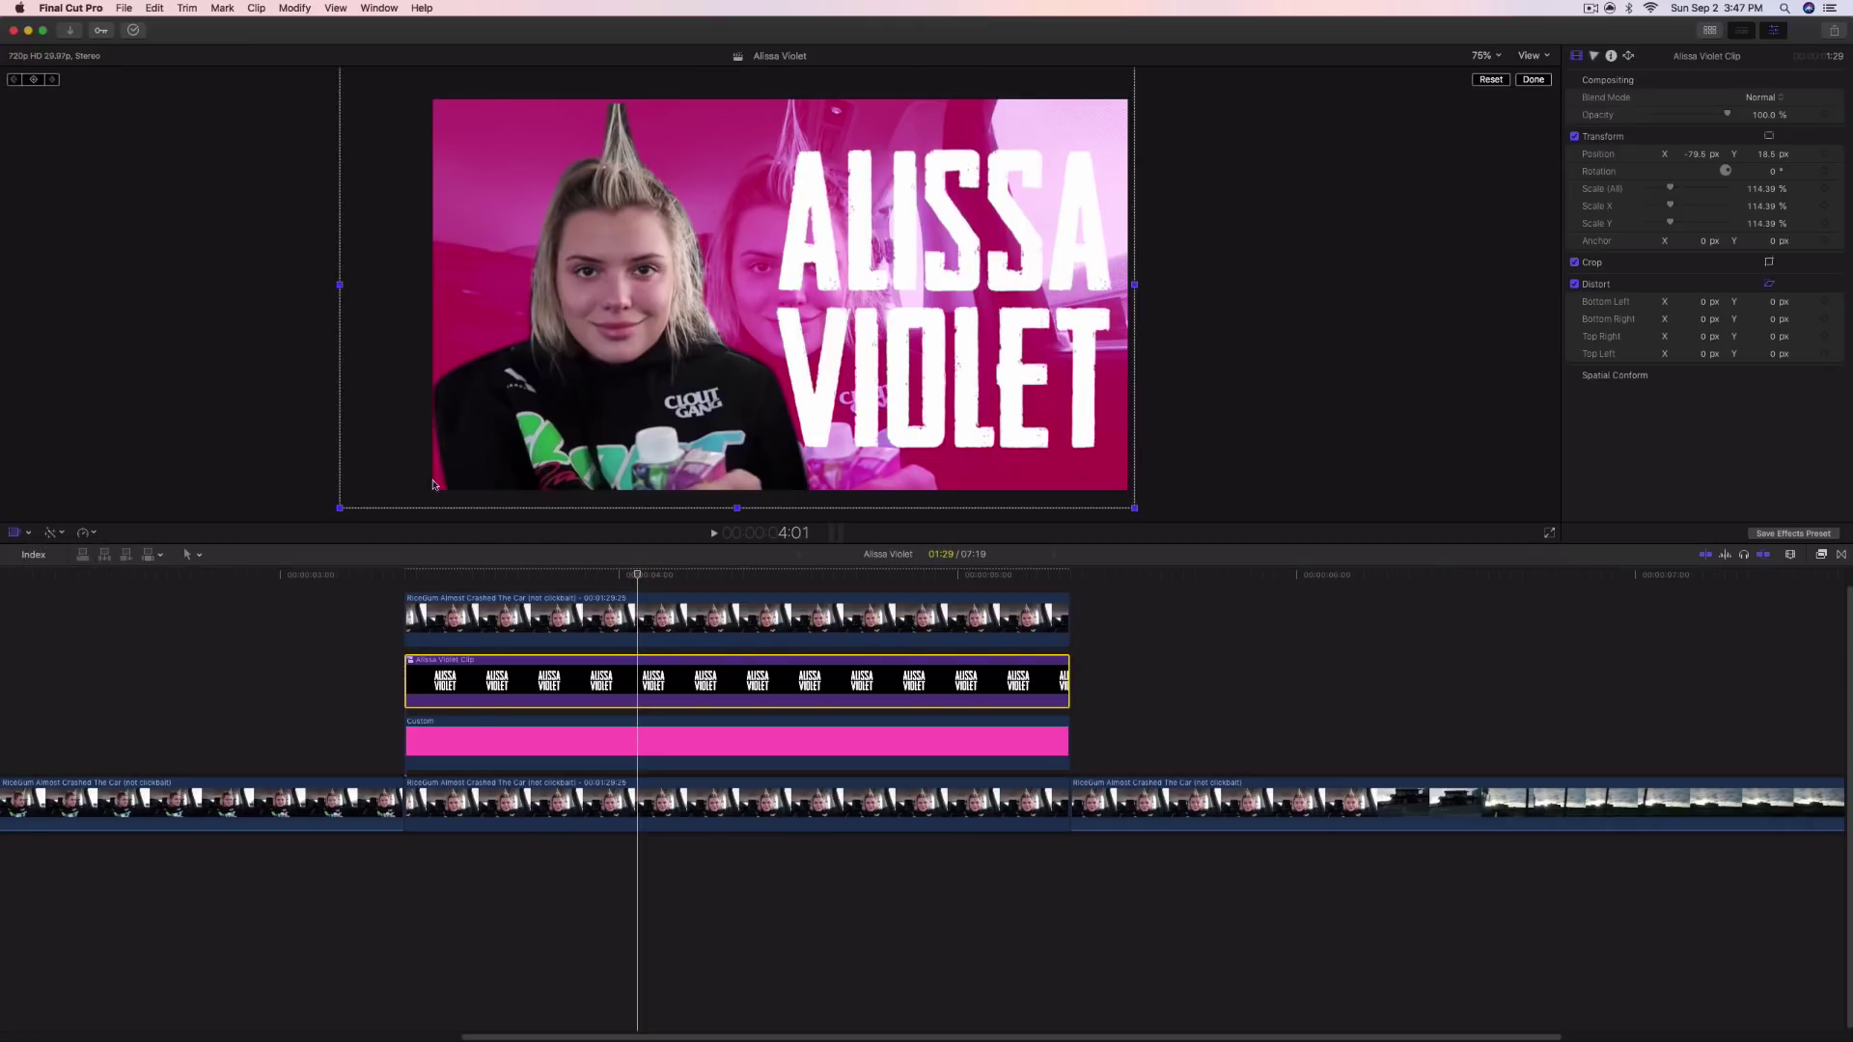
left_click_drag(340, 508, 340, 466)
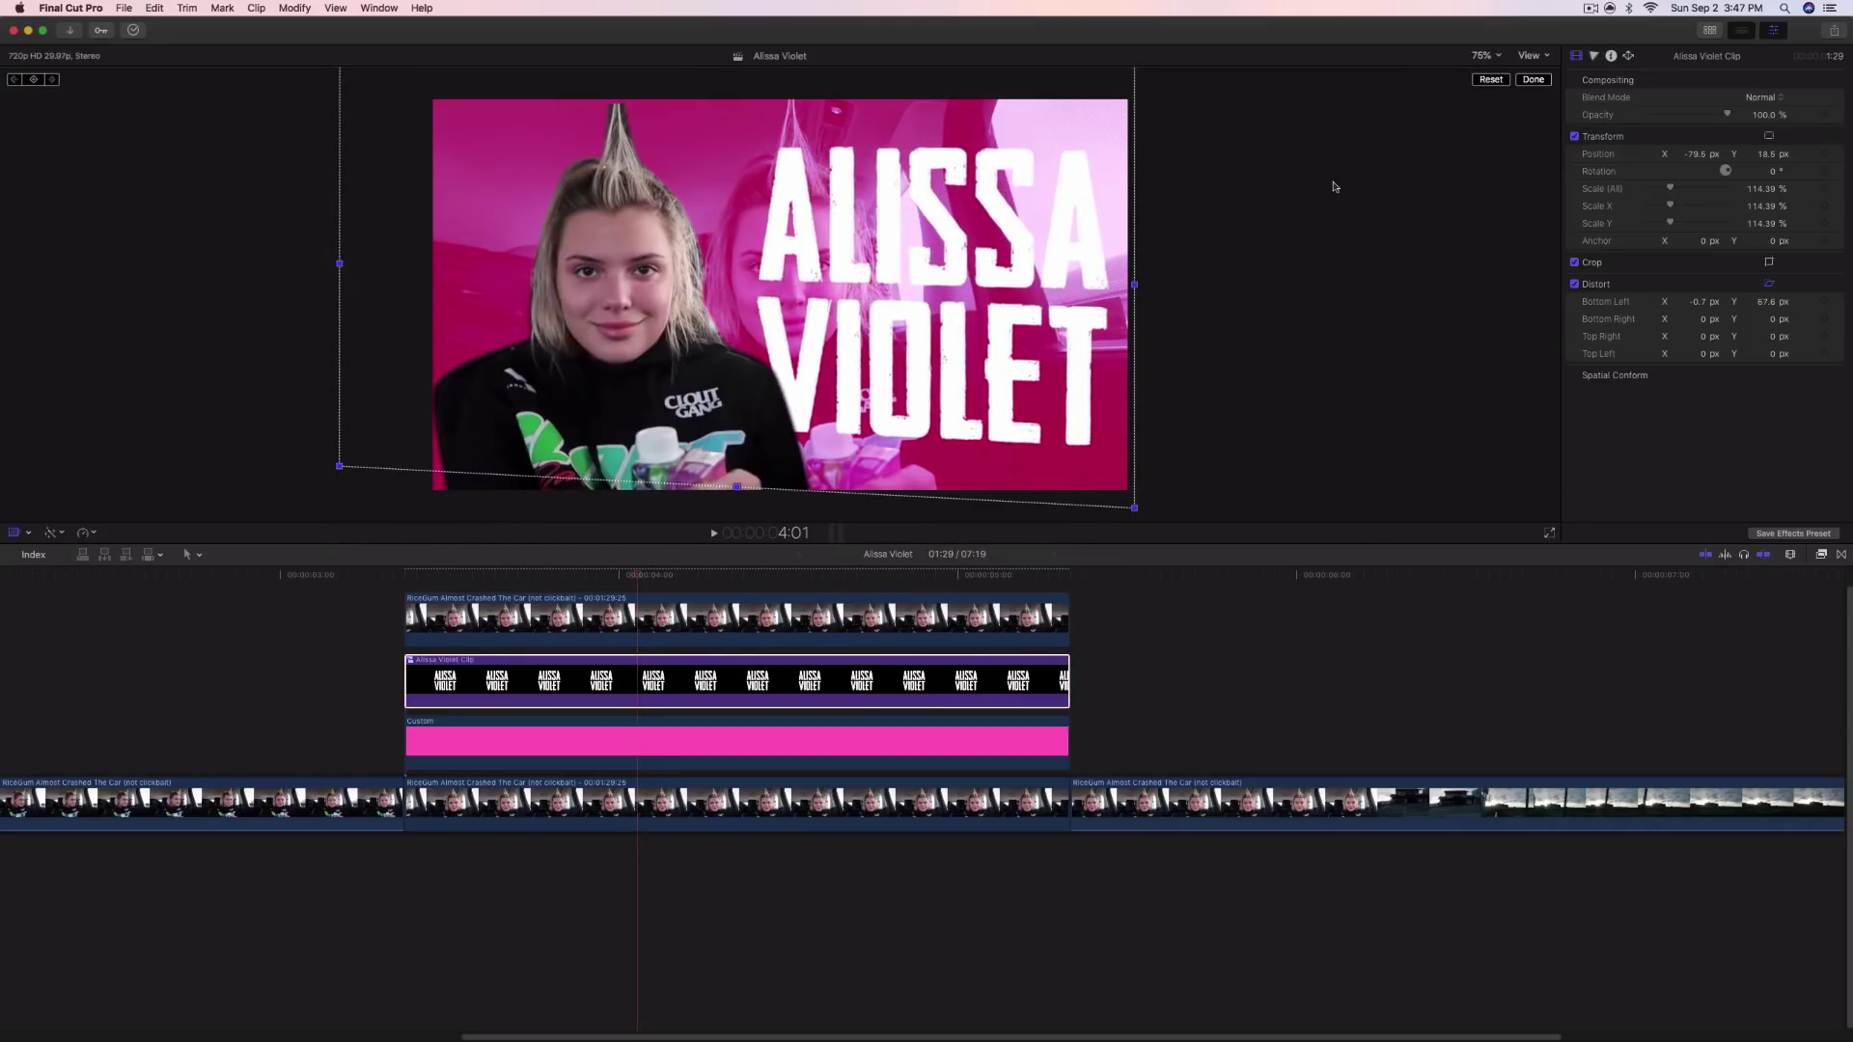
key("super+minus")
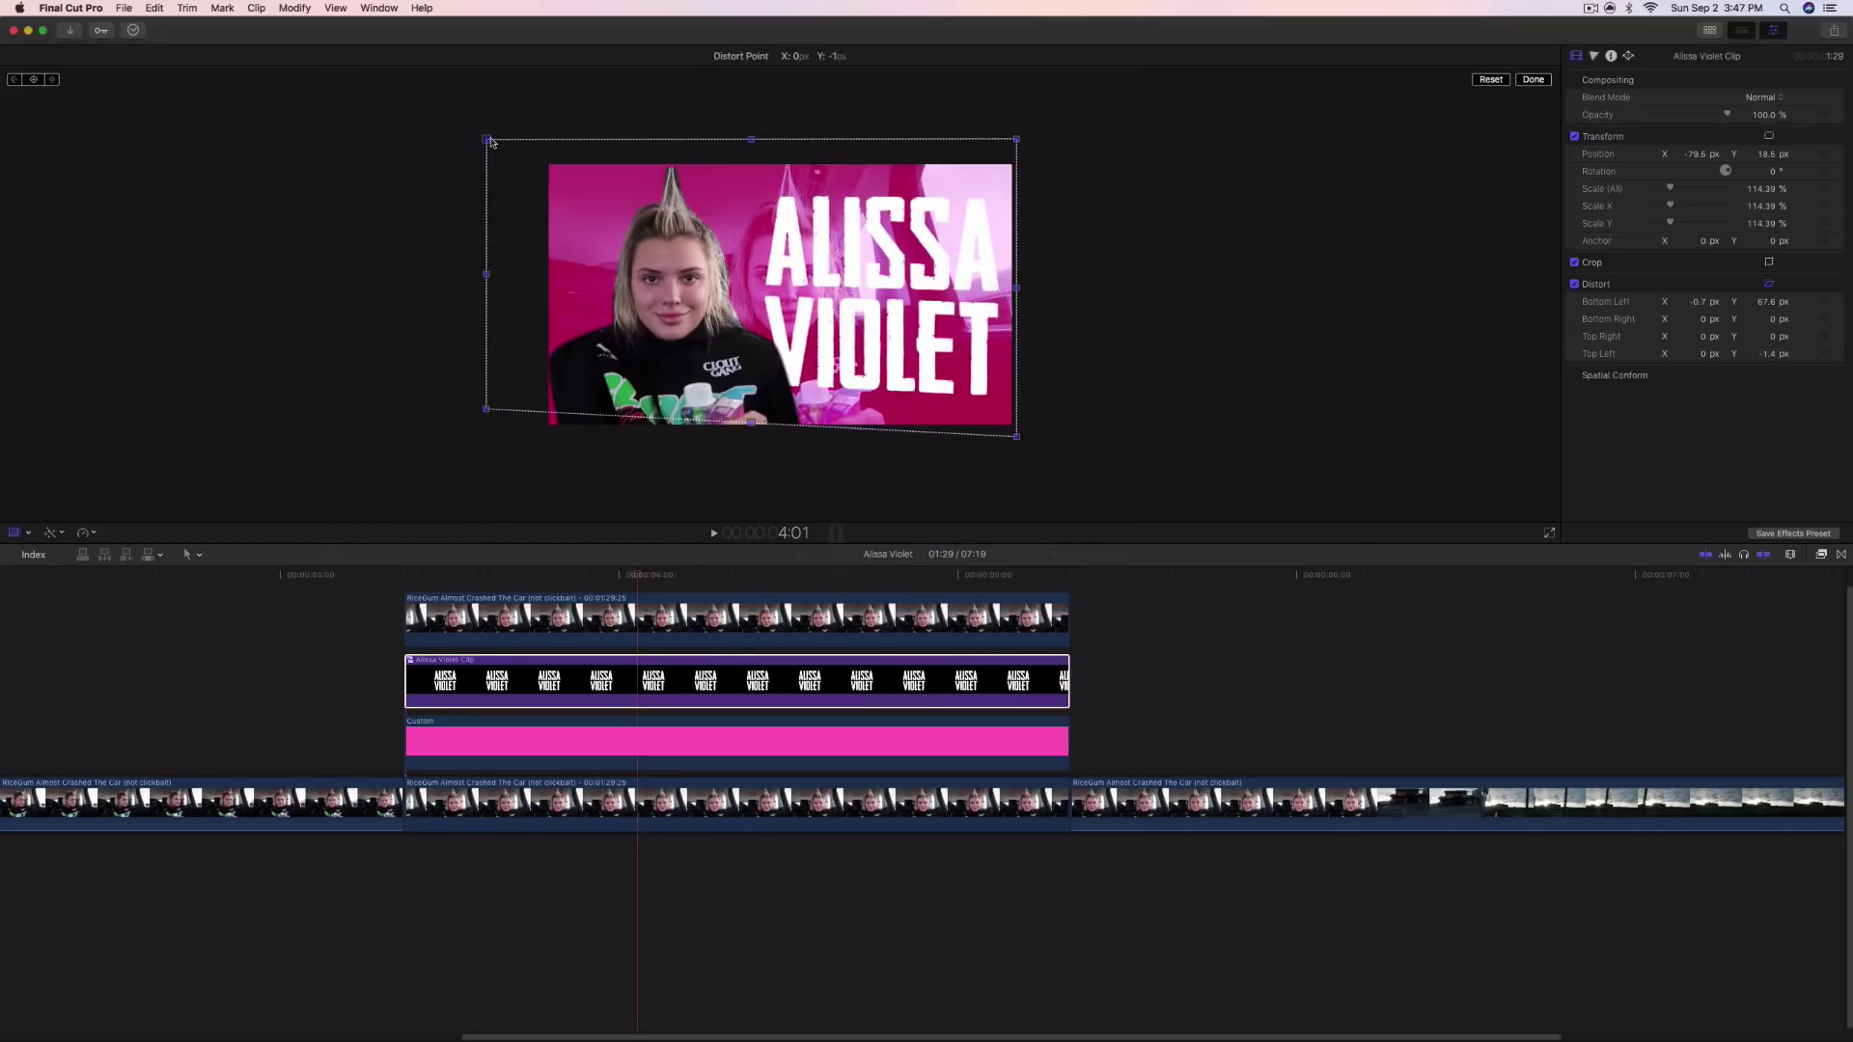
left_click_drag(491, 138, 486, 186)
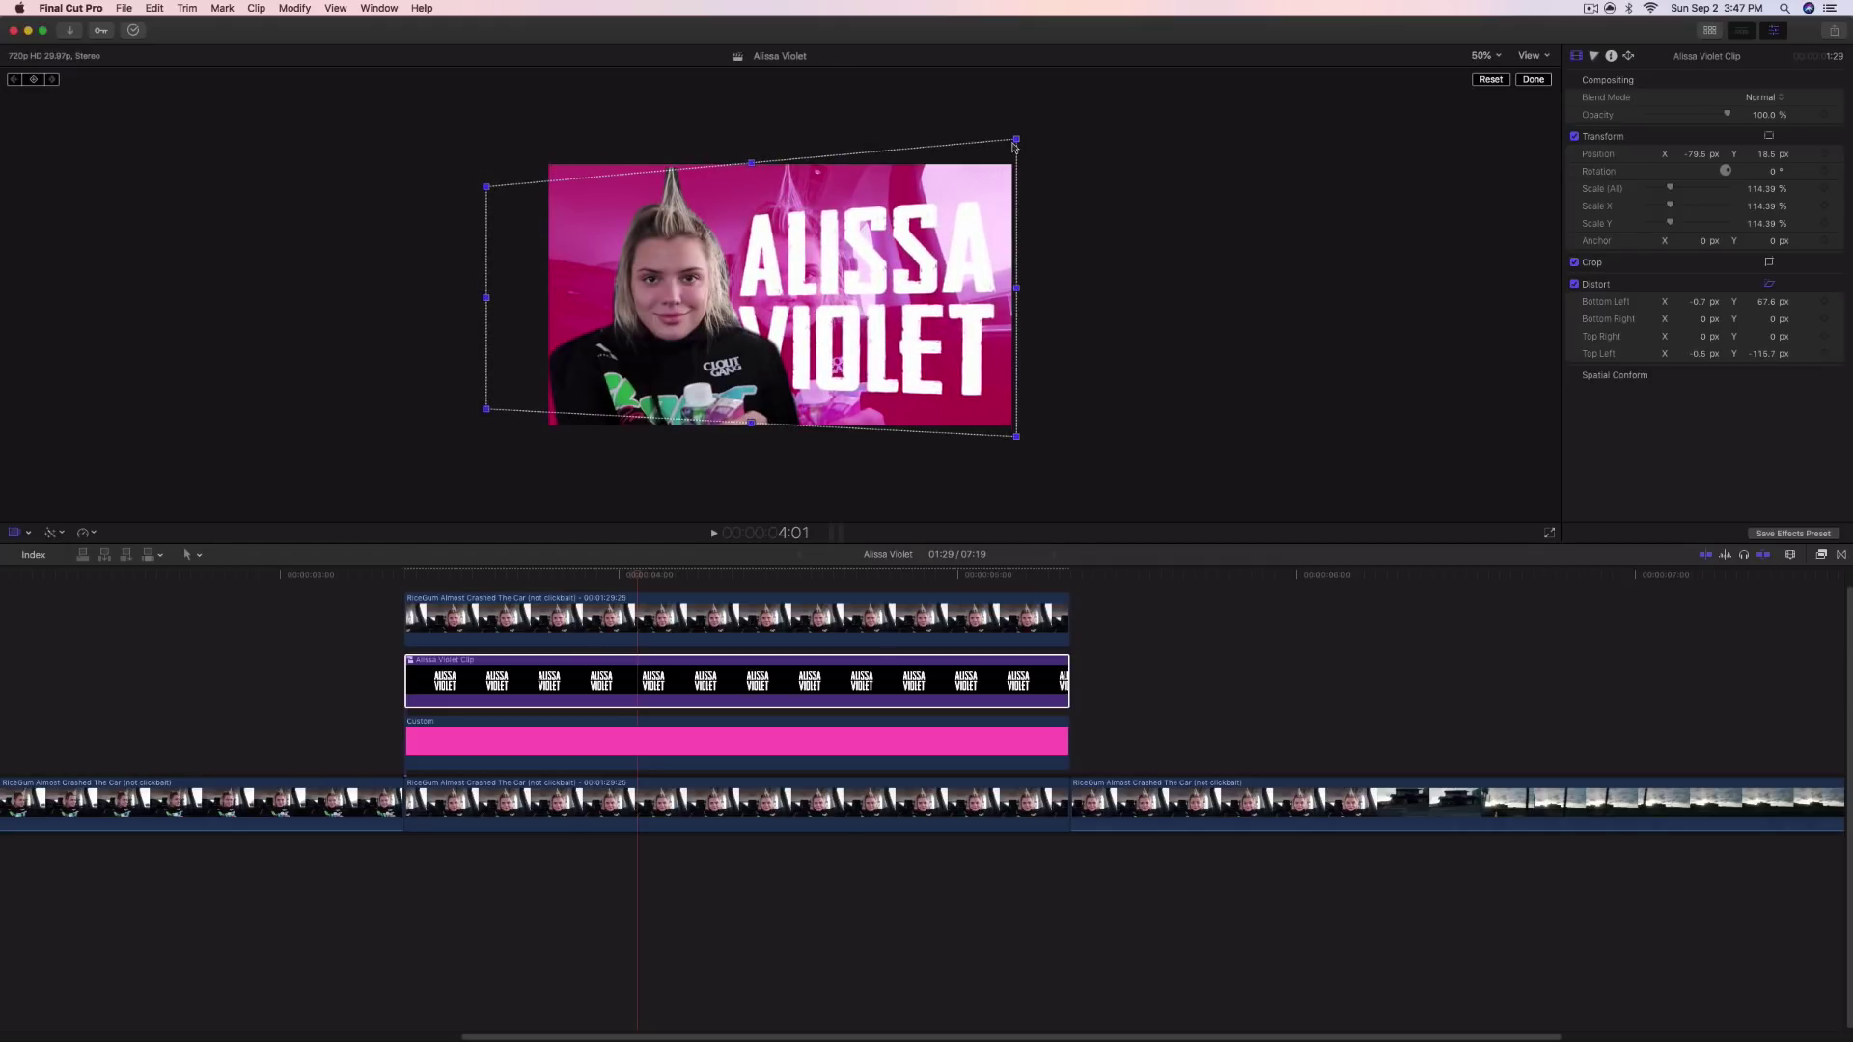
Stretch the title clip's right corners outward, top to about Y 28 px and bottom to about Y -32 px, and reposition it to about X -44 px, Y 32 px
left_click_drag(1013, 146, 1016, 132)
left_click_drag(1017, 437, 1019, 457)
left_click_drag(748, 355, 762, 350)
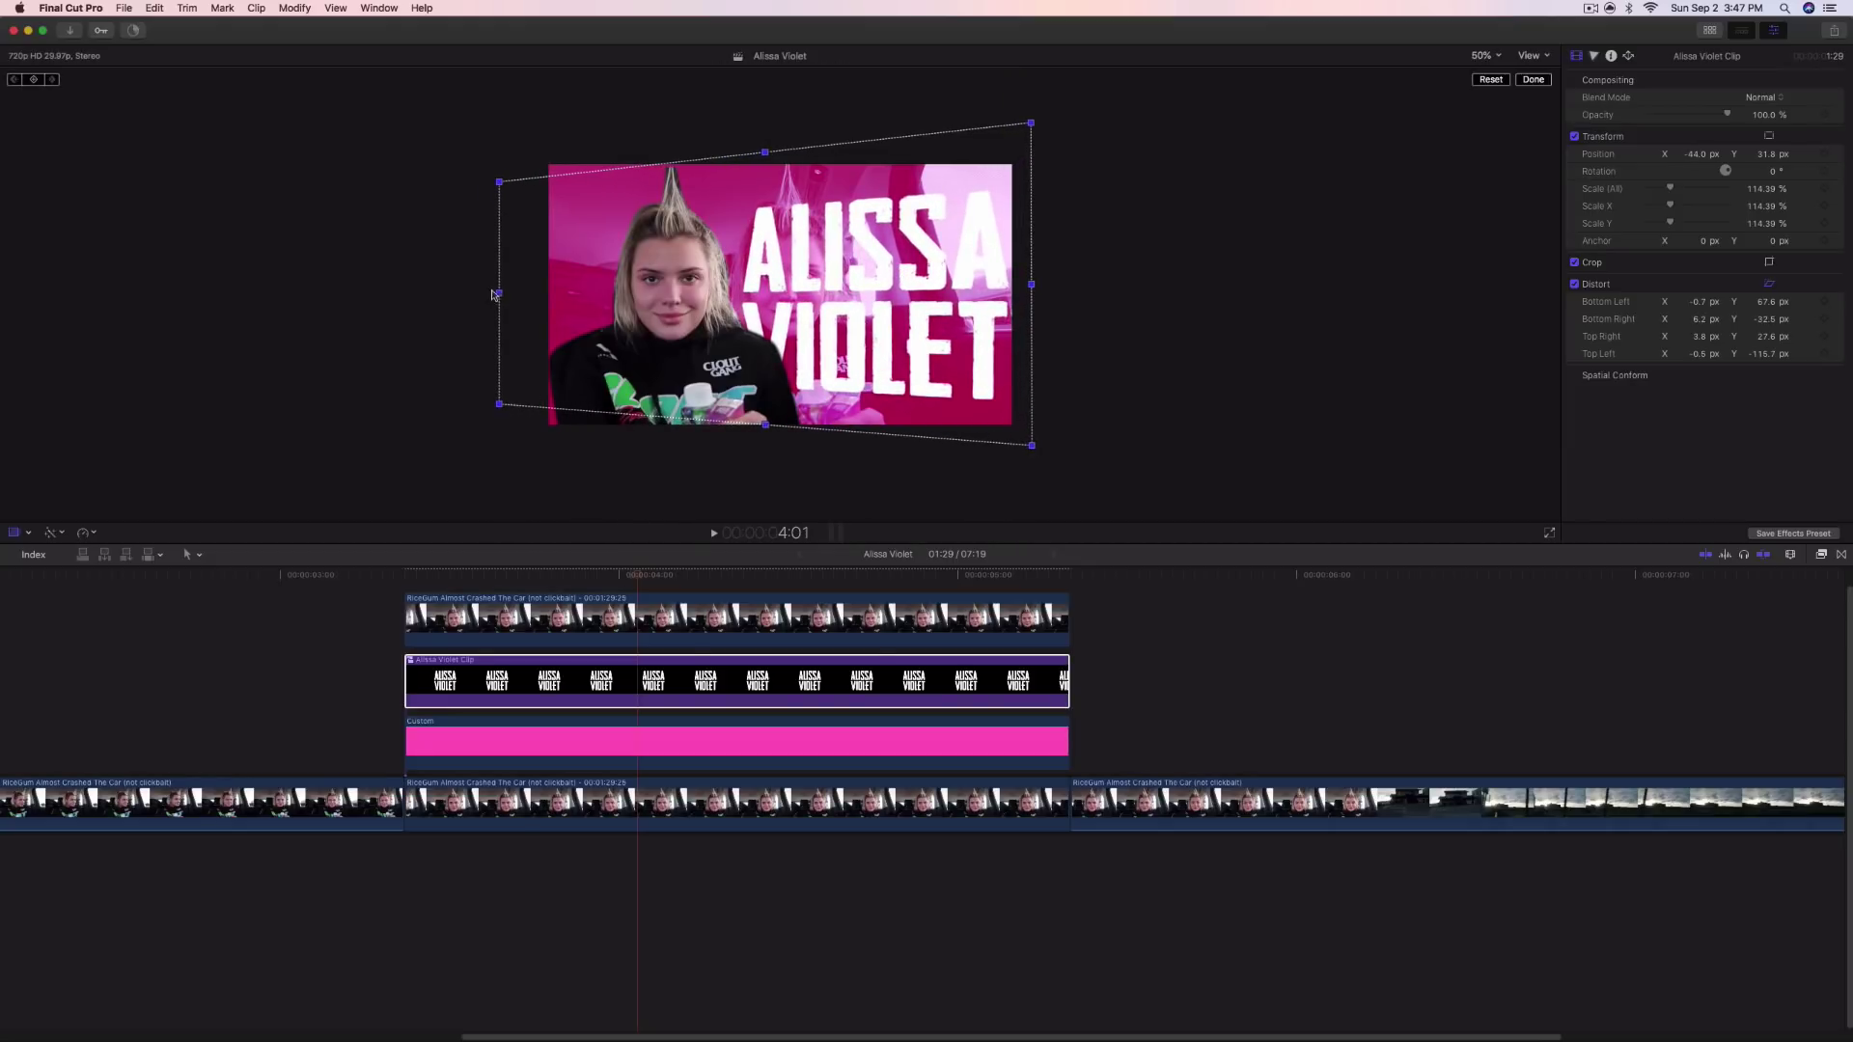
Distort the title clip's left edge inward so both left corners sit at about X 119 px
left_click_drag(492, 294, 694, 302)
key("super+z")
left_click_drag(499, 297, 548, 293)
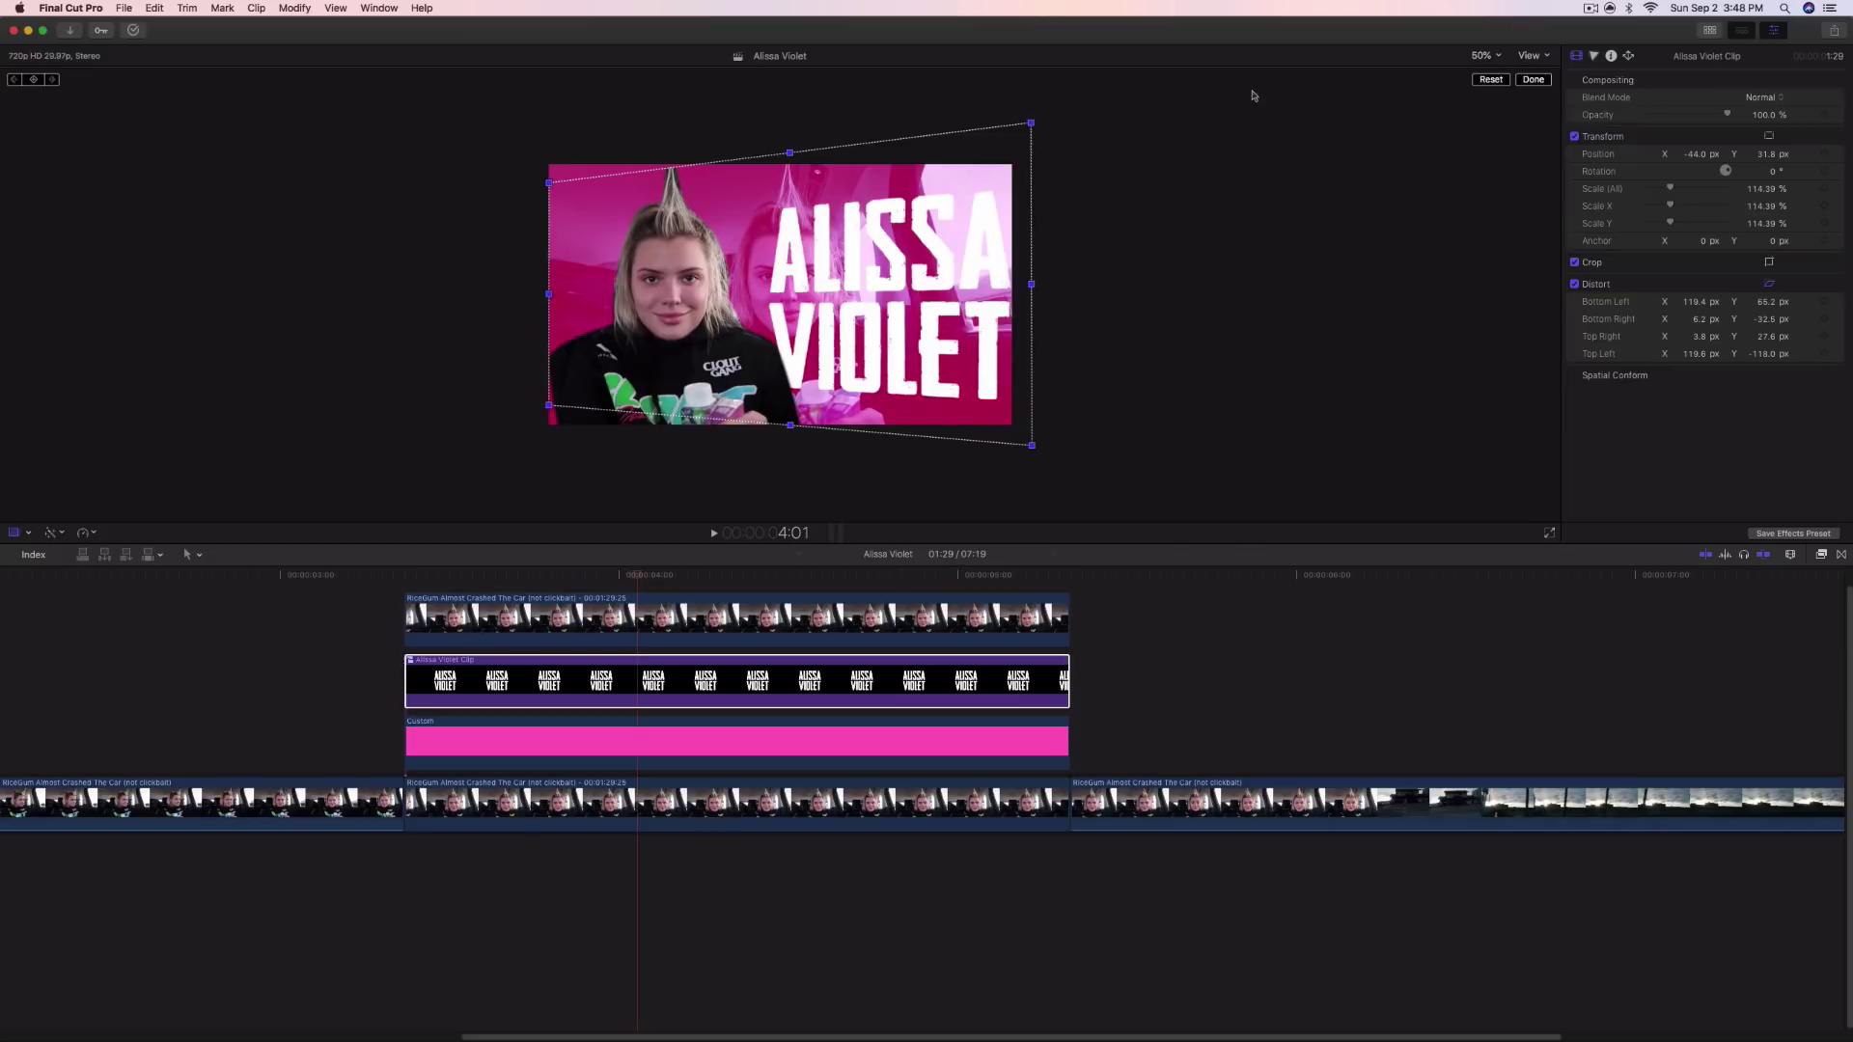
left_click(1548, 82)
Go to the start of the freeze frame and transform the title compound clip off the frame's right side, at about X 670 px
left_click(1484, 55)
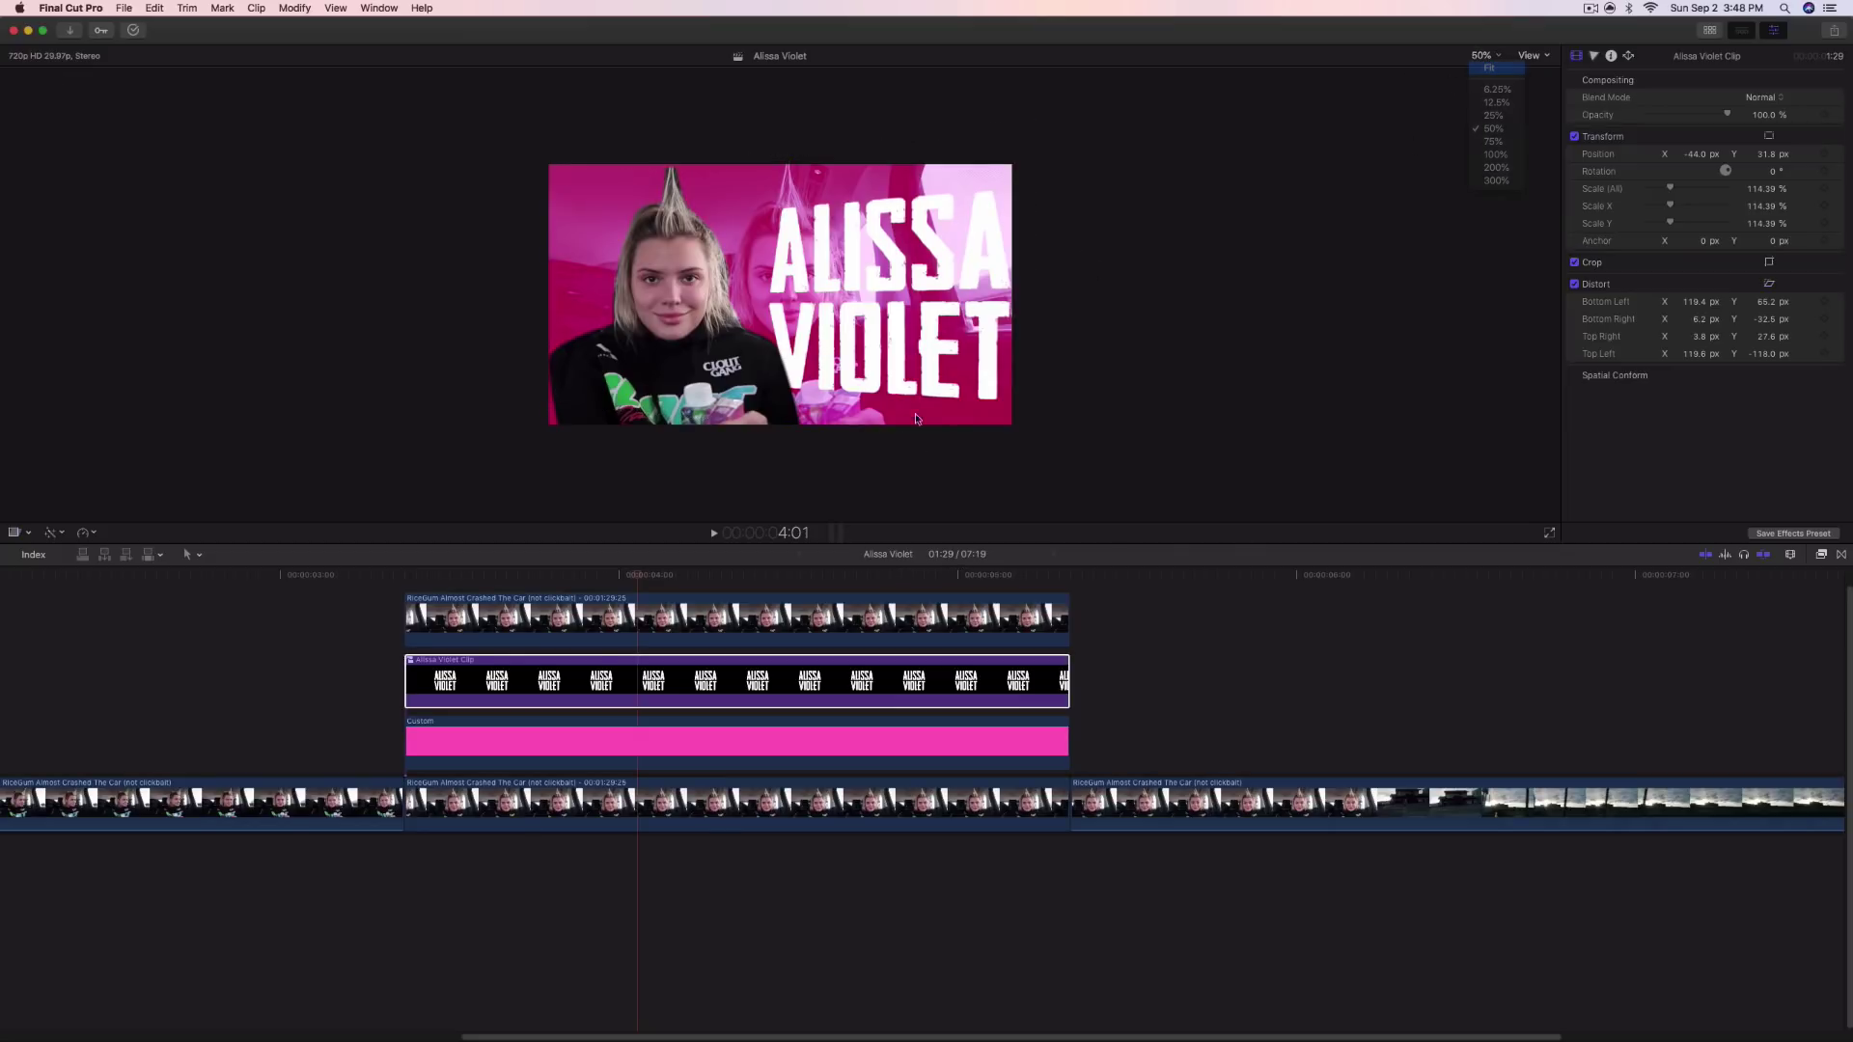
left_click(1486, 65)
left_click_drag(543, 577, 406, 577)
left_click(26, 534)
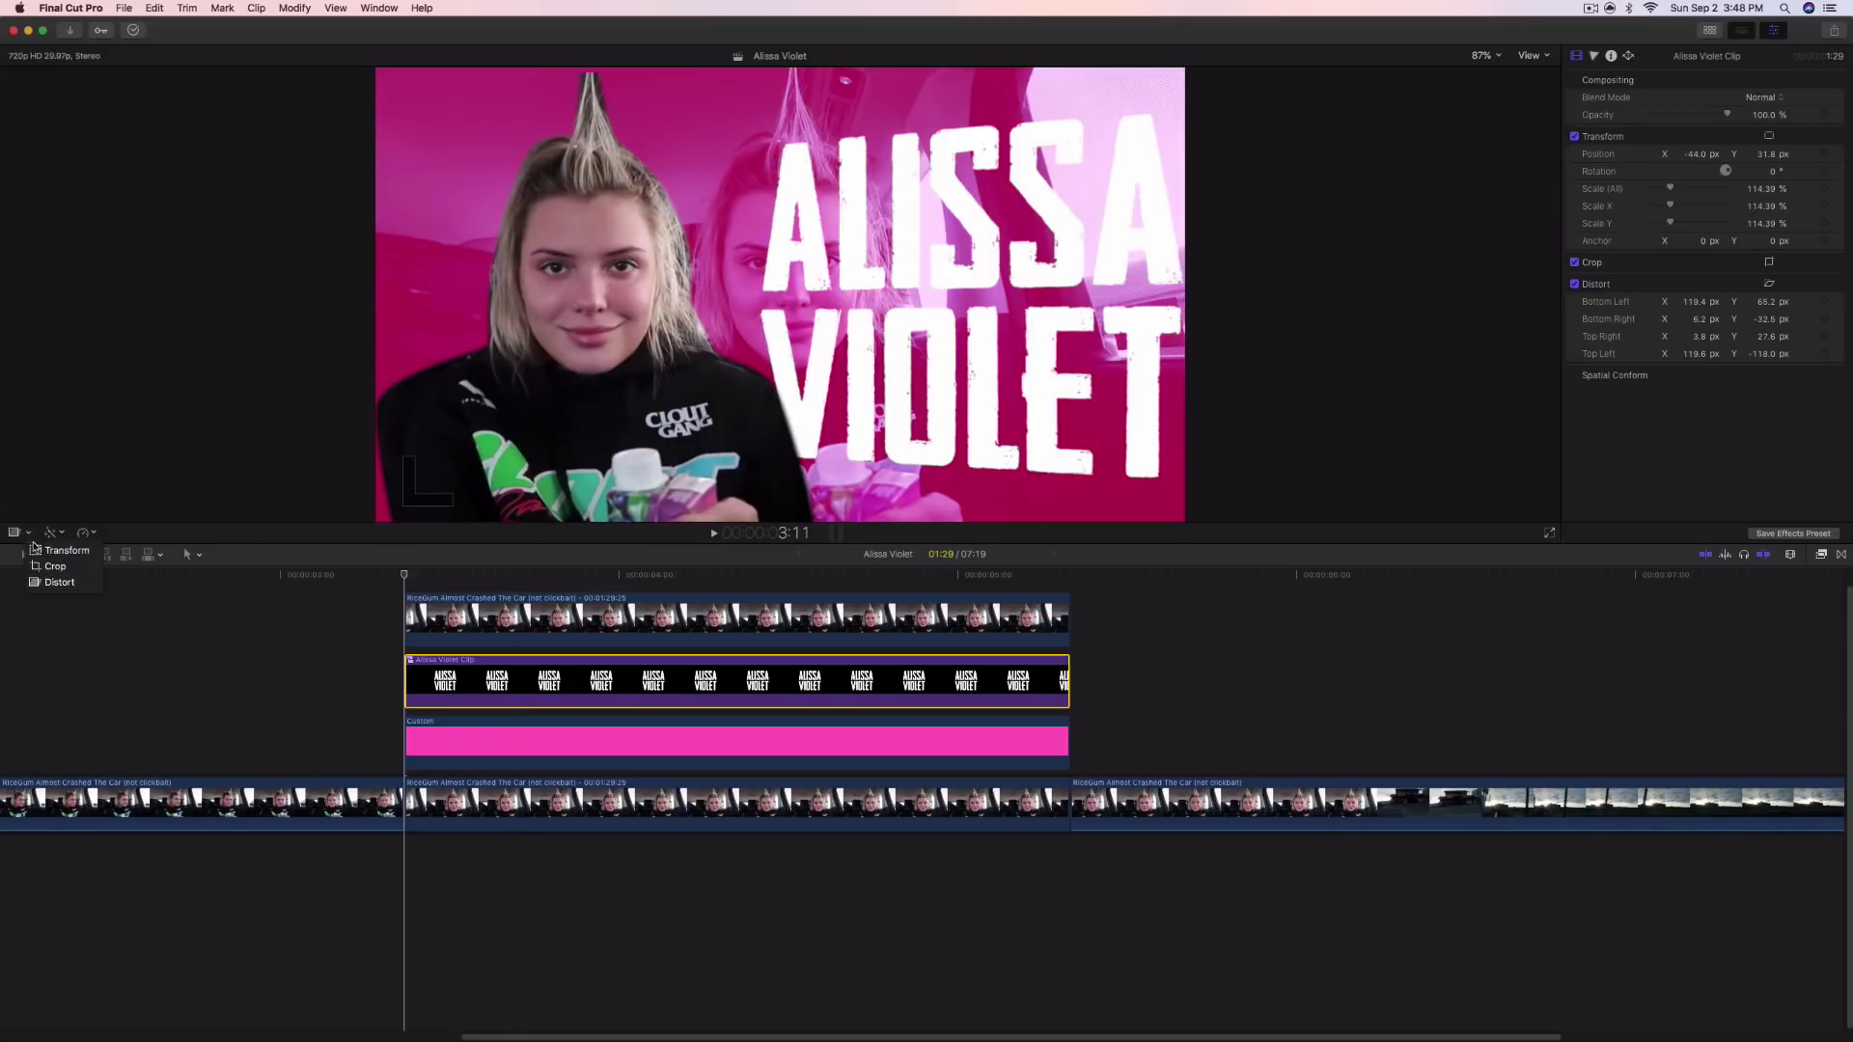
left_click(58, 551)
left_click_drag(891, 294, 1316, 320)
left_click(1534, 80)
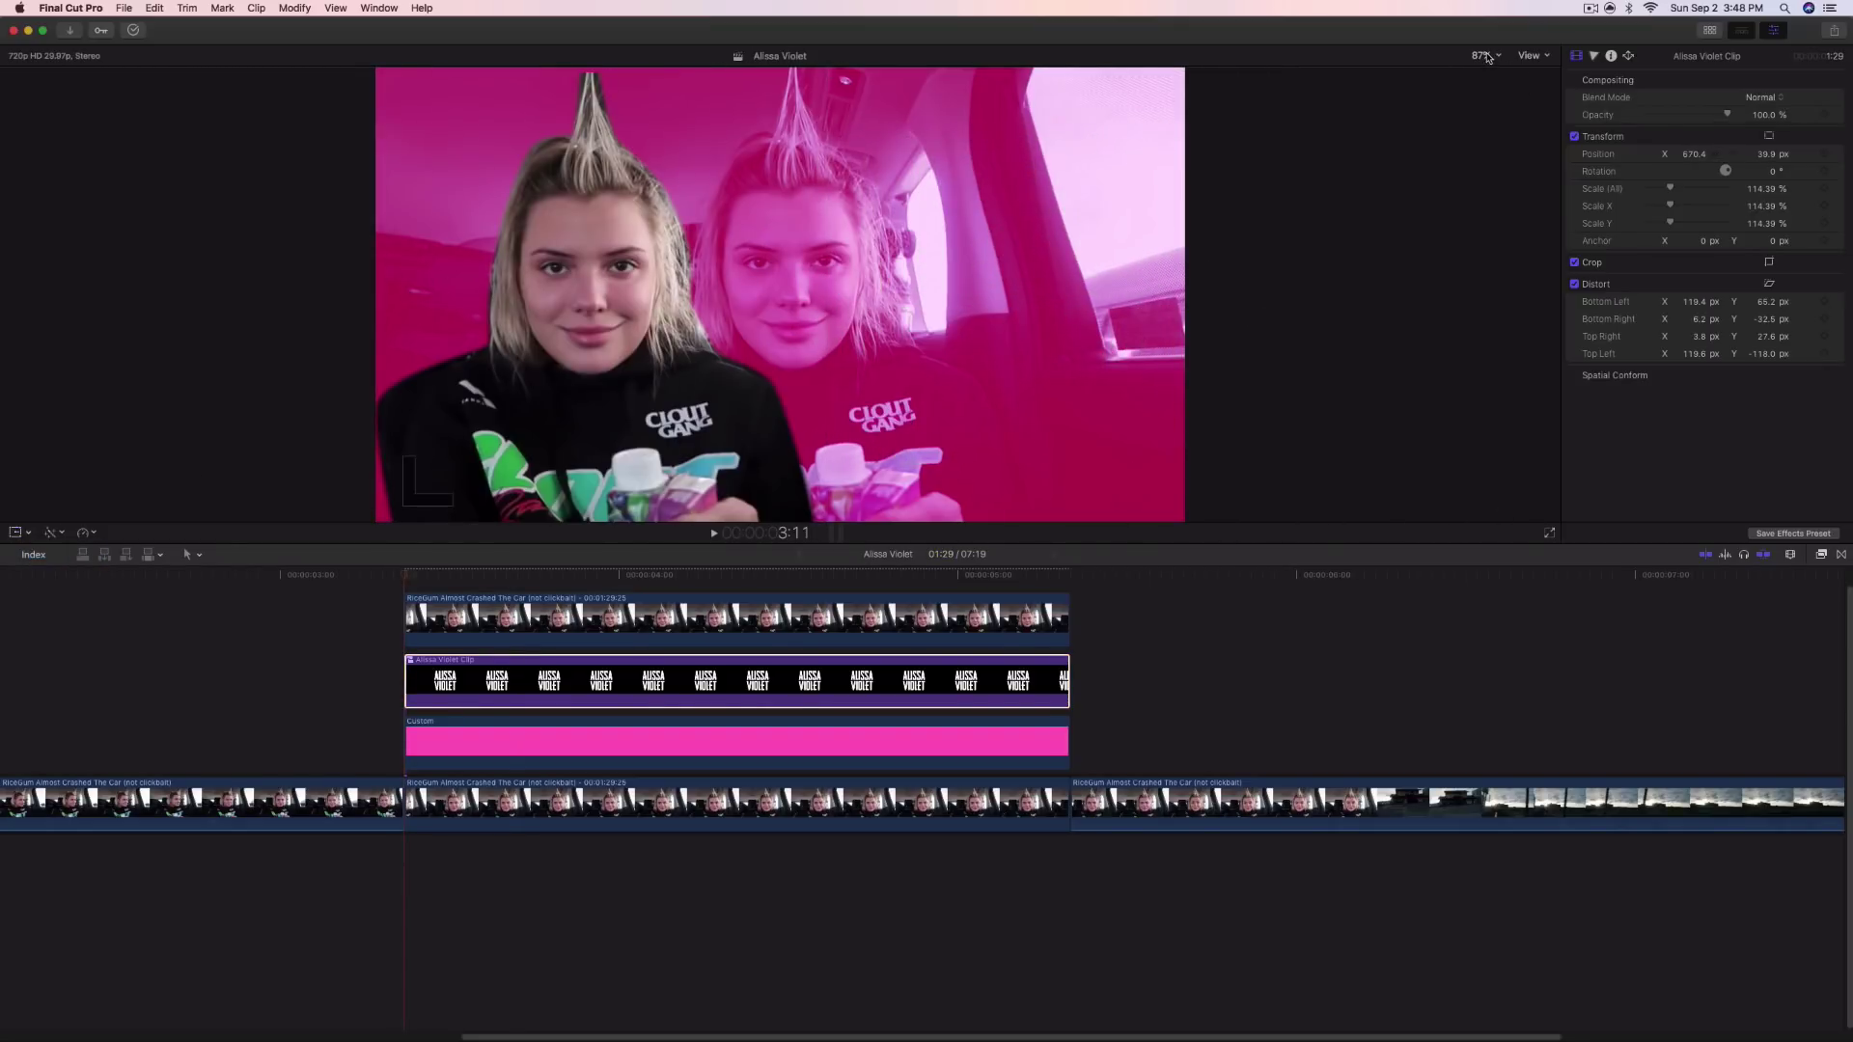
left_click(1483, 56)
left_click(1407, 123)
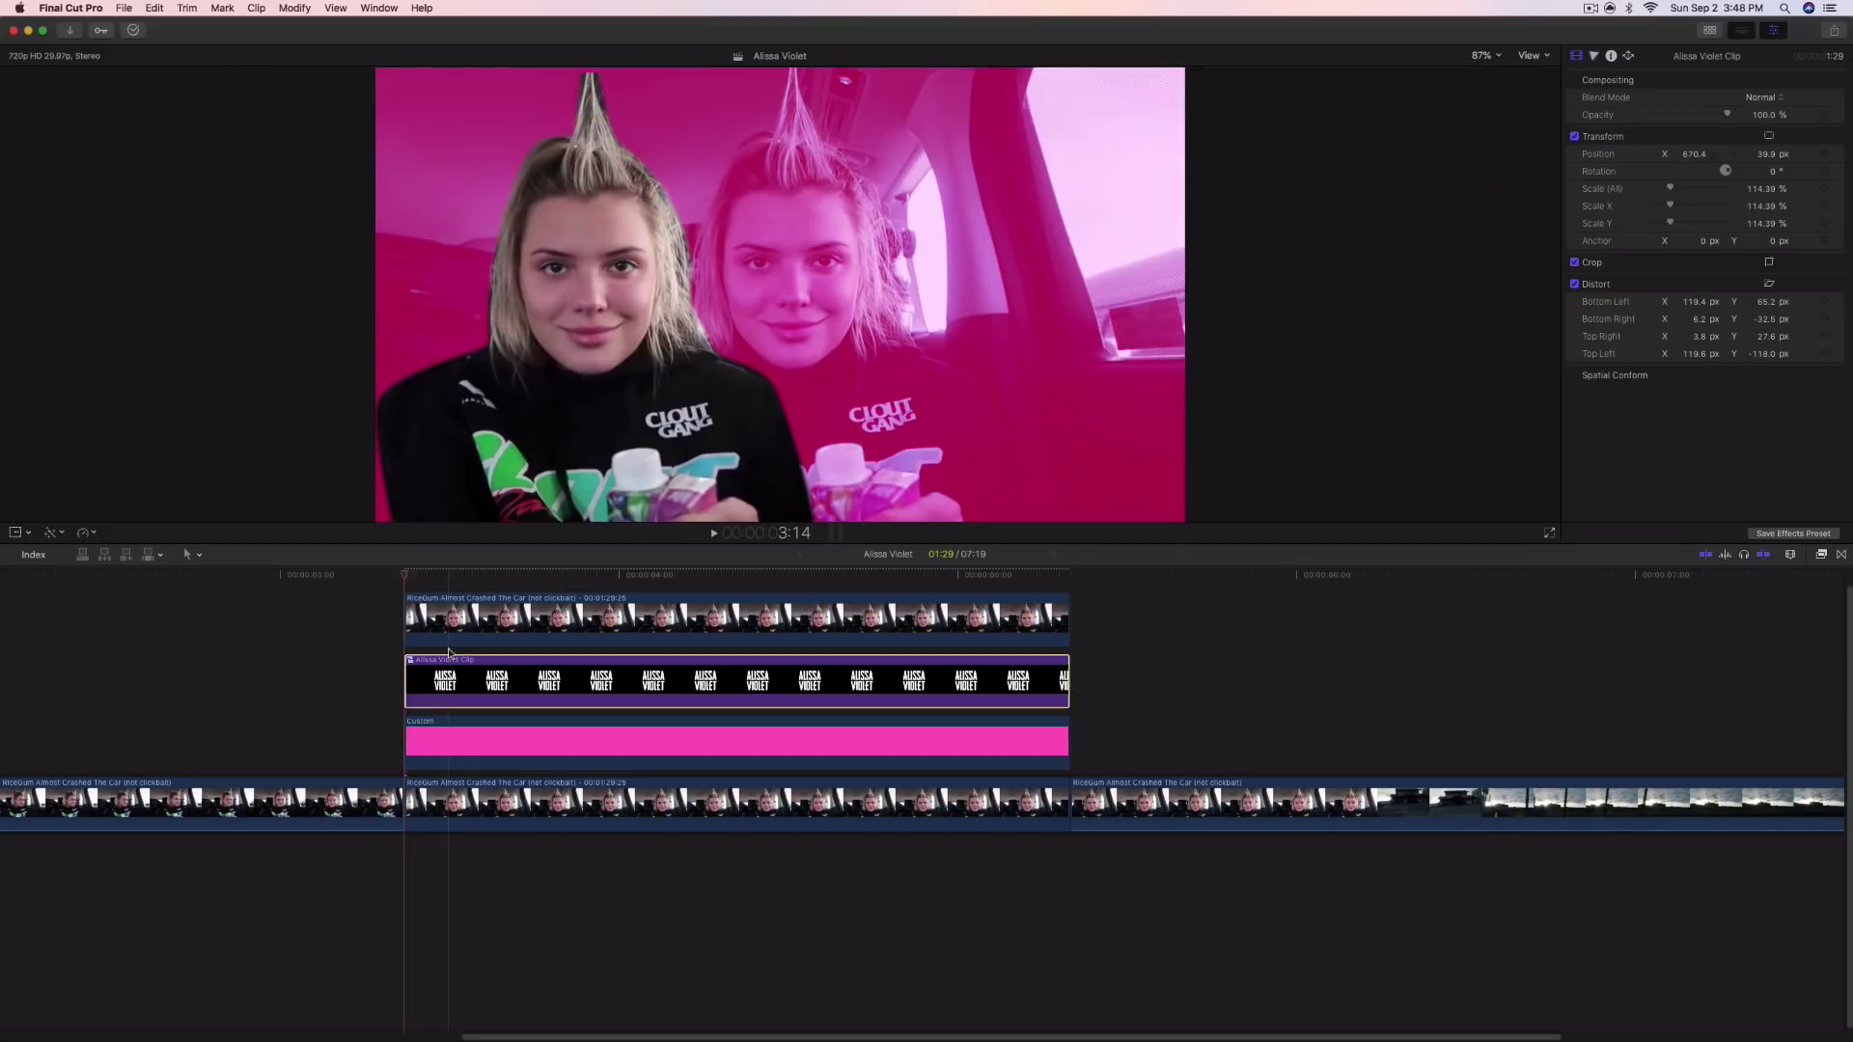
Reset the masked freeze frame copy's transform to its original centered position
left_click(455, 618)
left_click(1573, 101)
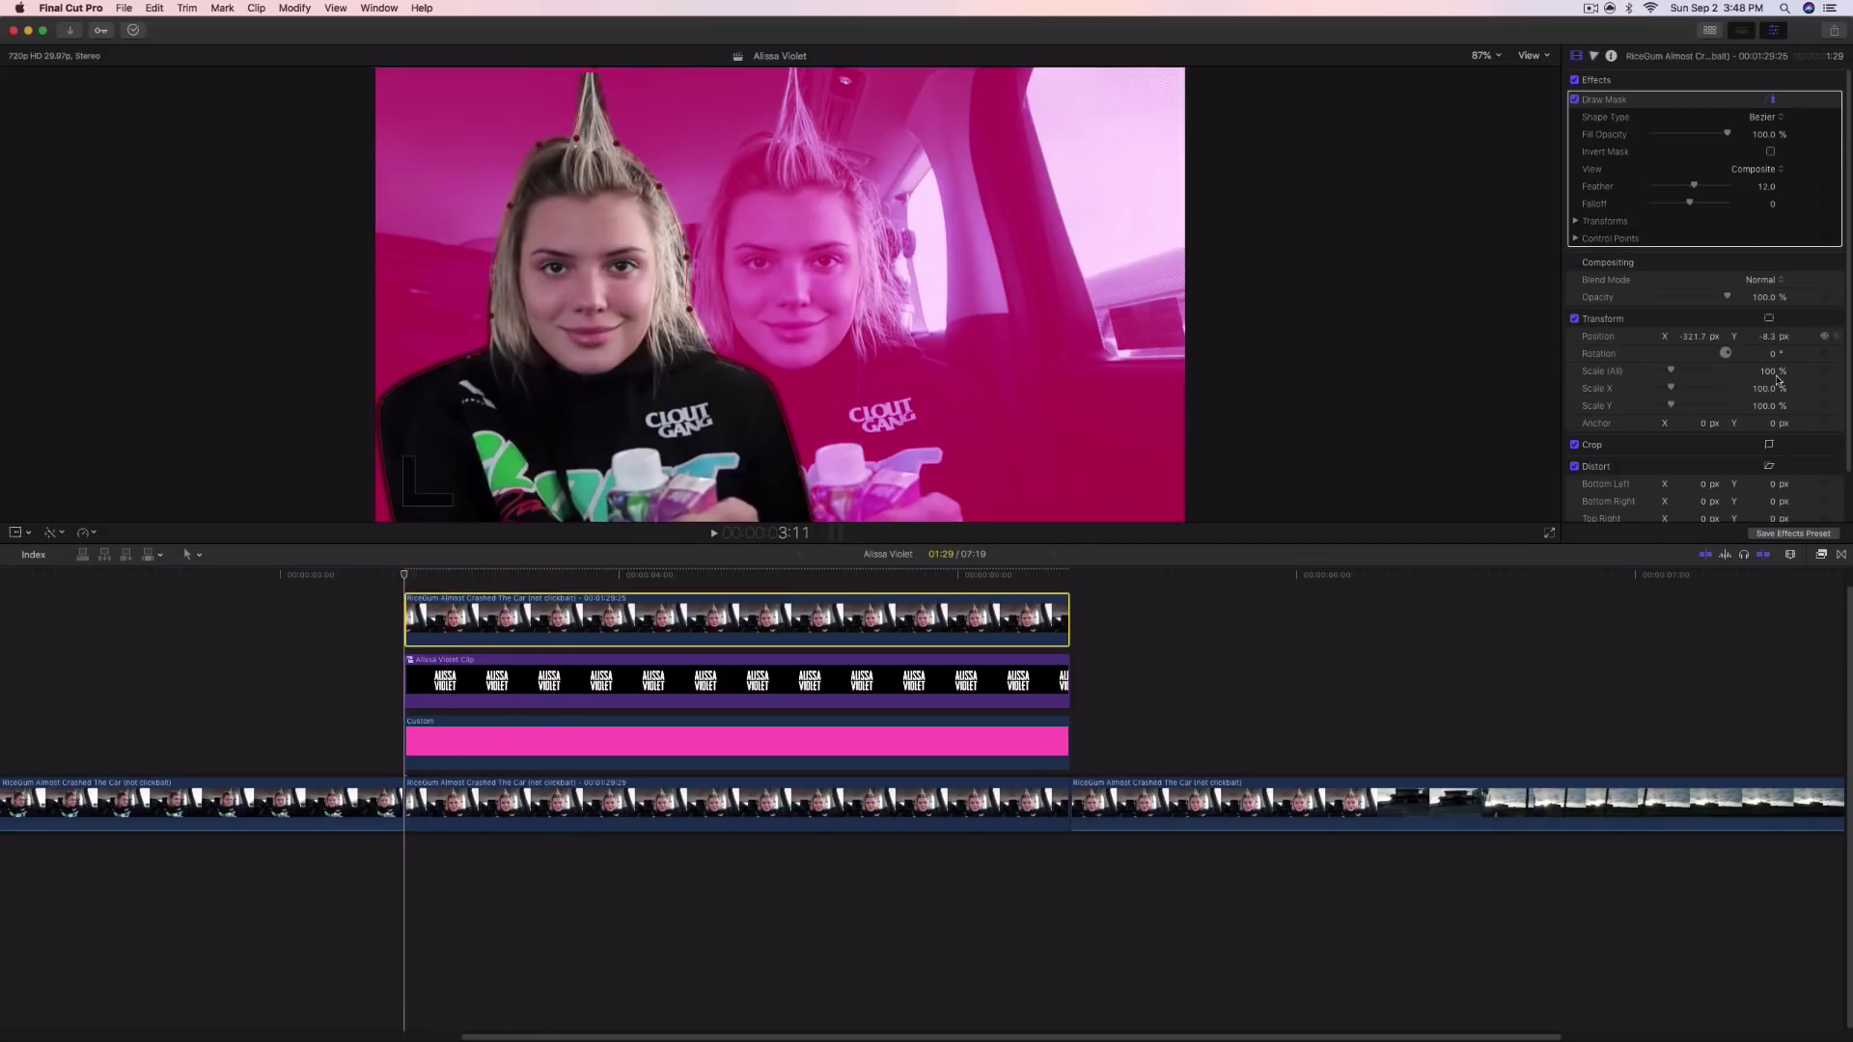
left_click(1833, 319)
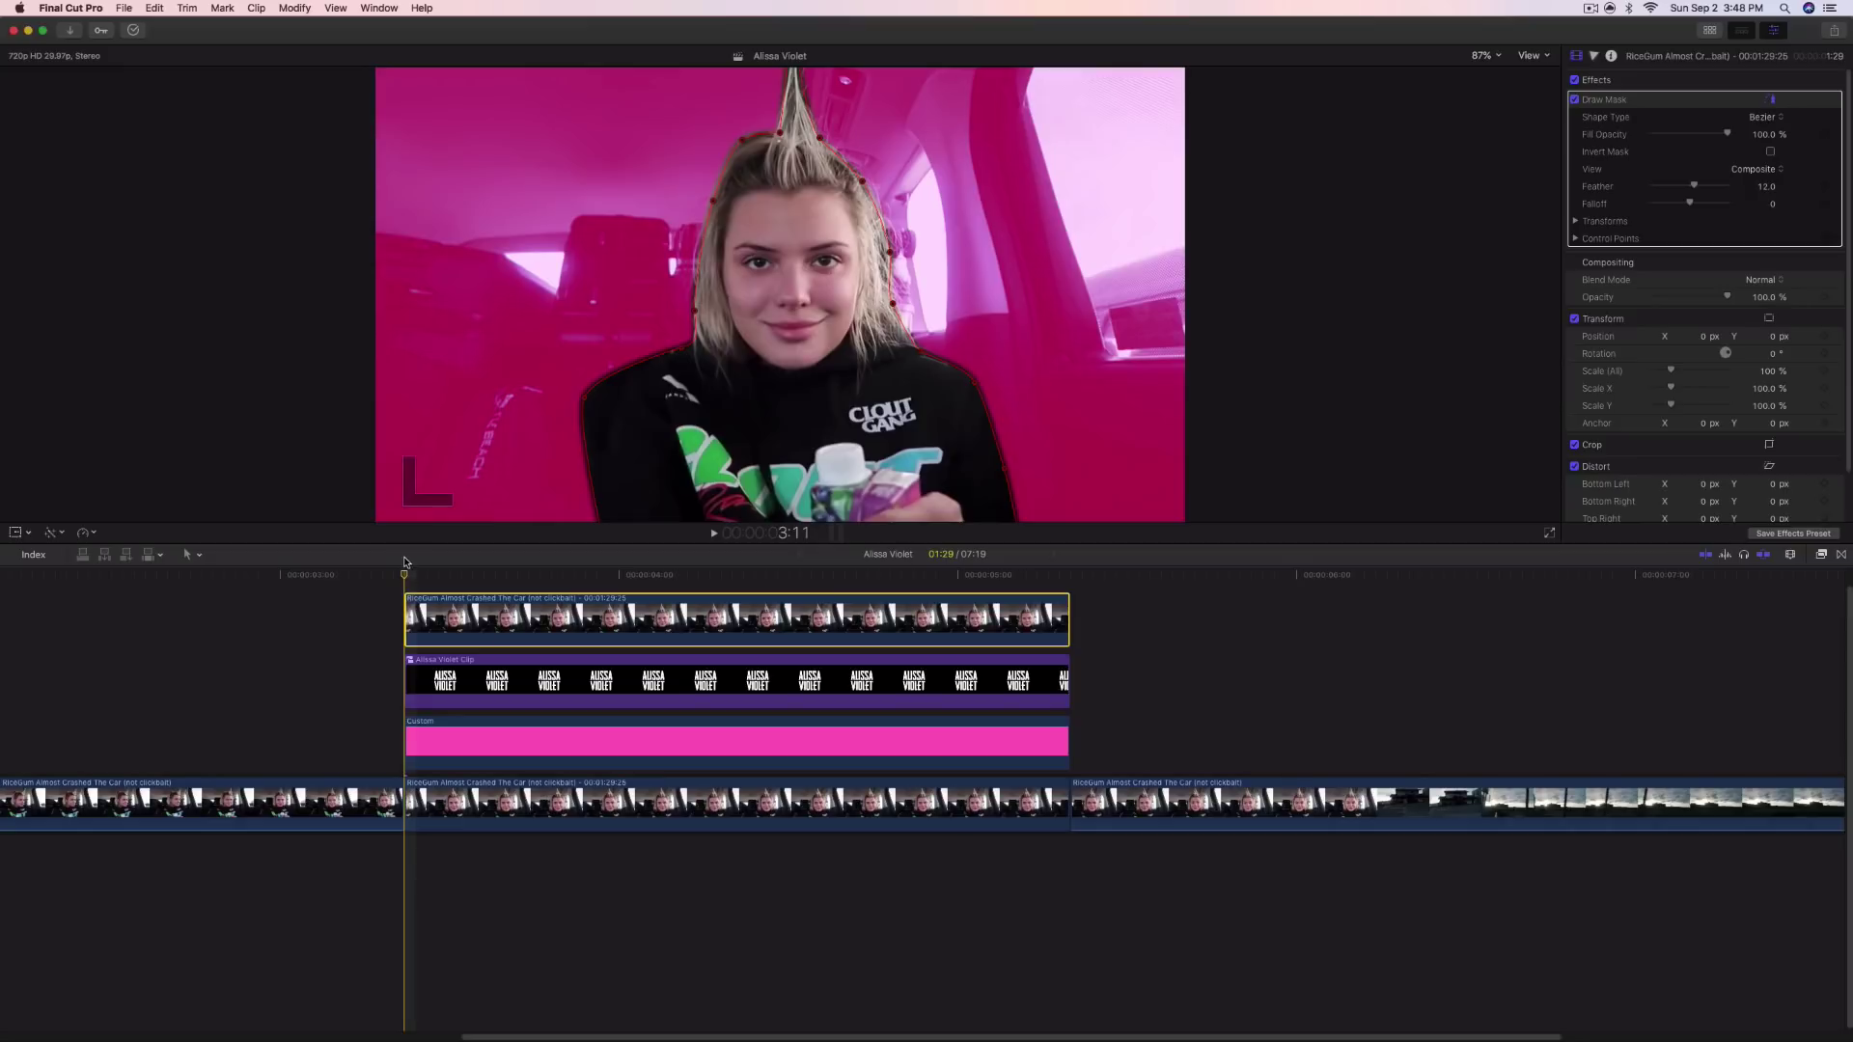
Play the freeze frame section and toggle the masked copy off and on to check how it lines up with the background
key("space")
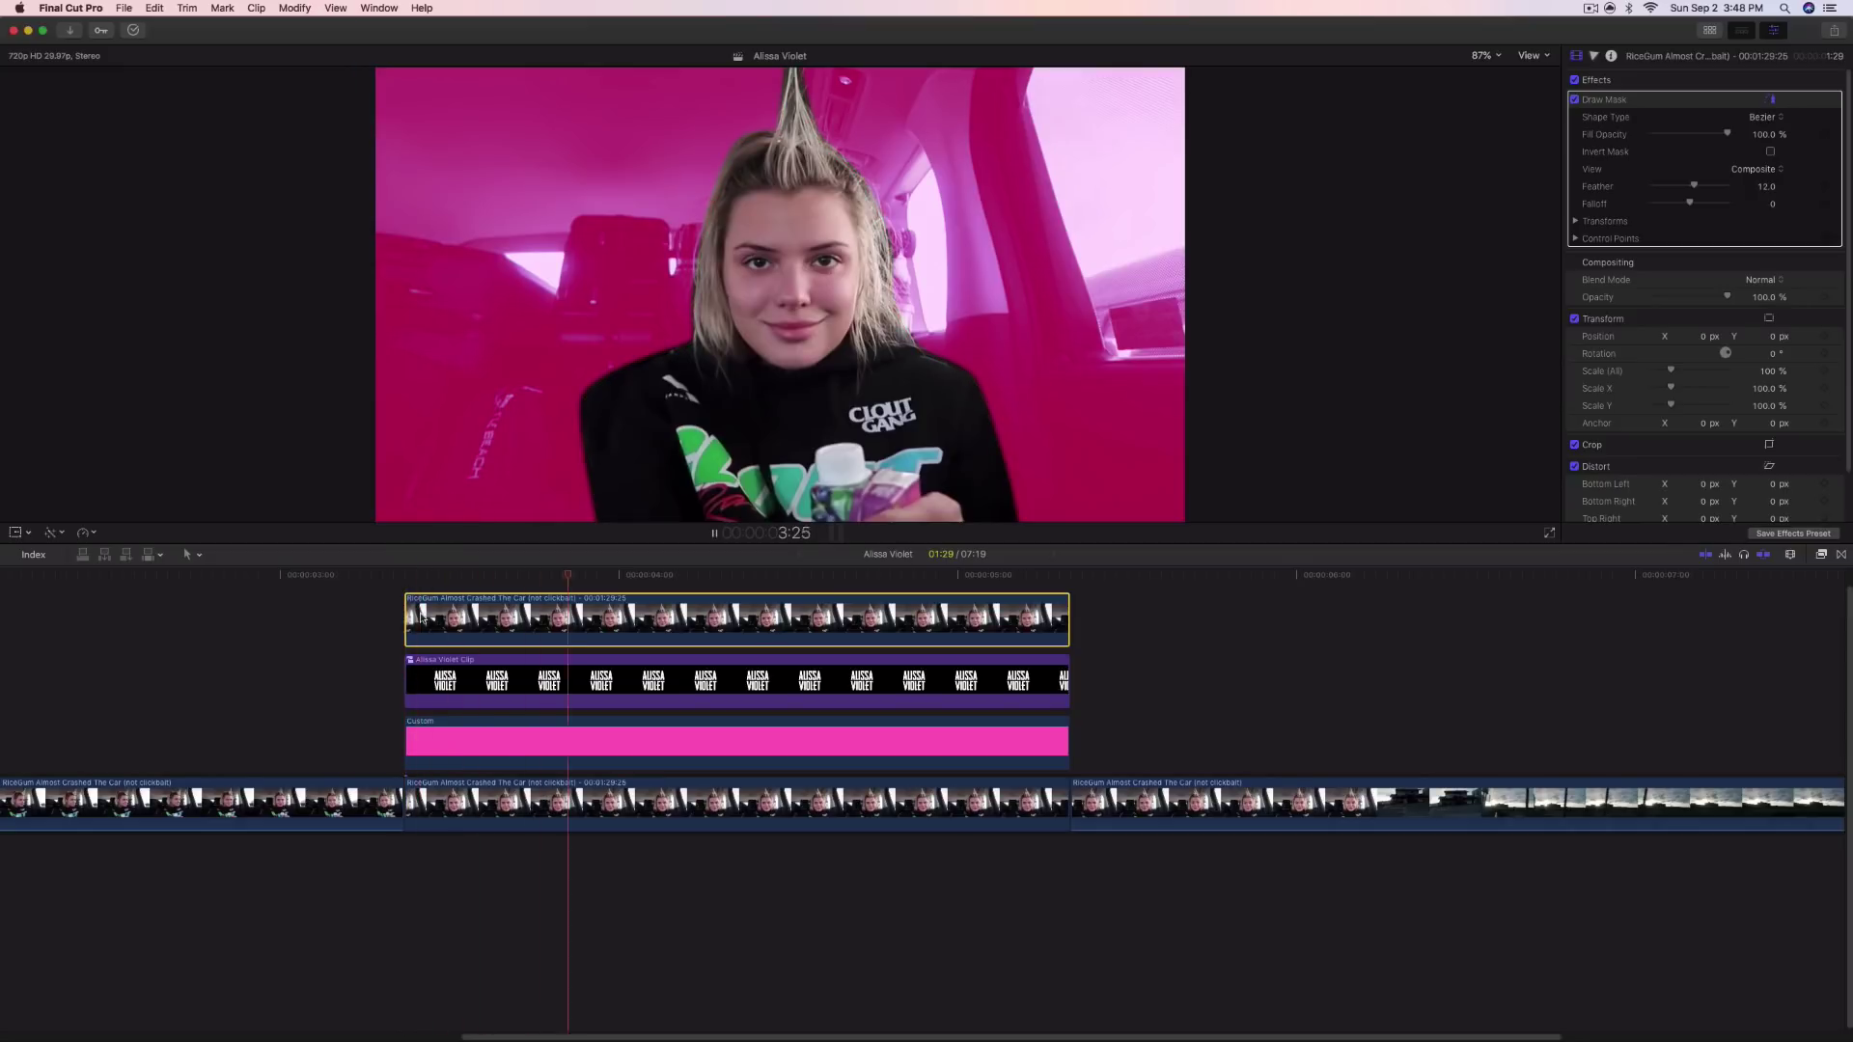
key("v")
key("v")
key("v")
key("v")
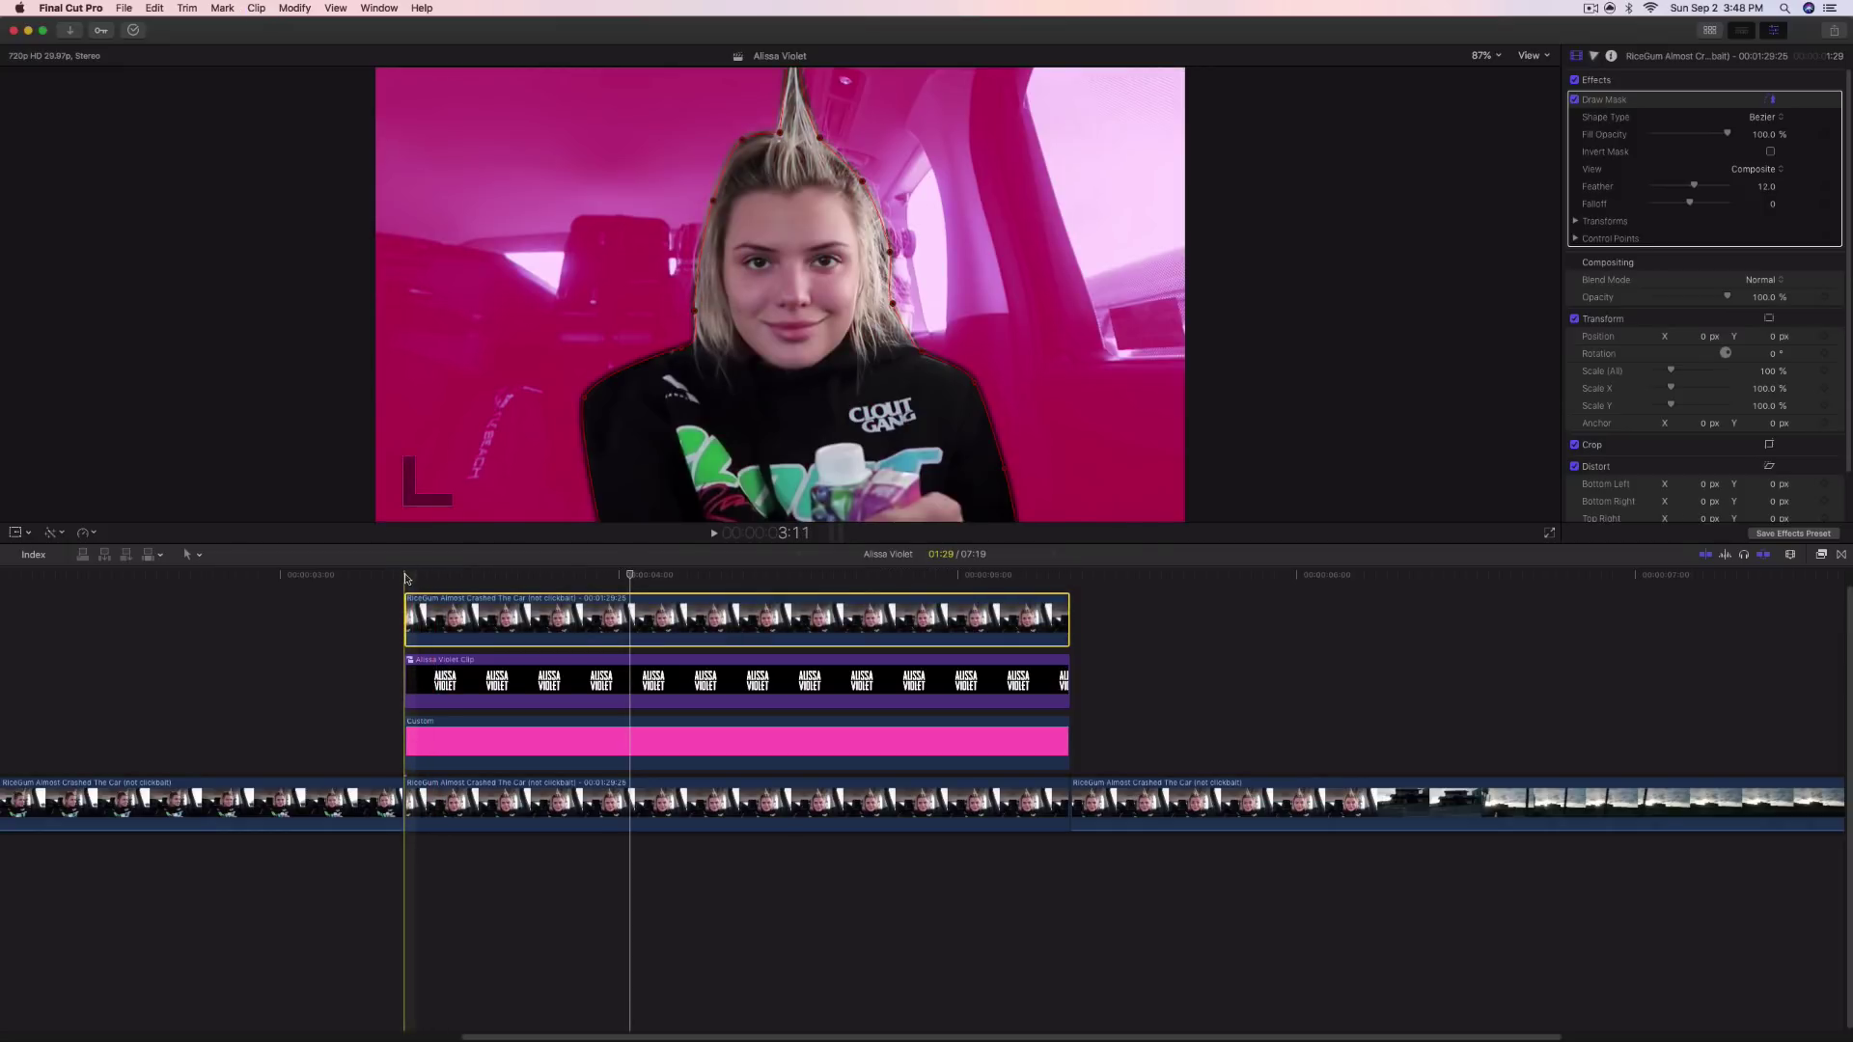
Start transforming the masked freeze frame copy and add a position keyframe at X 0, Y 0 px at the freeze frame's start
left_click(407, 622)
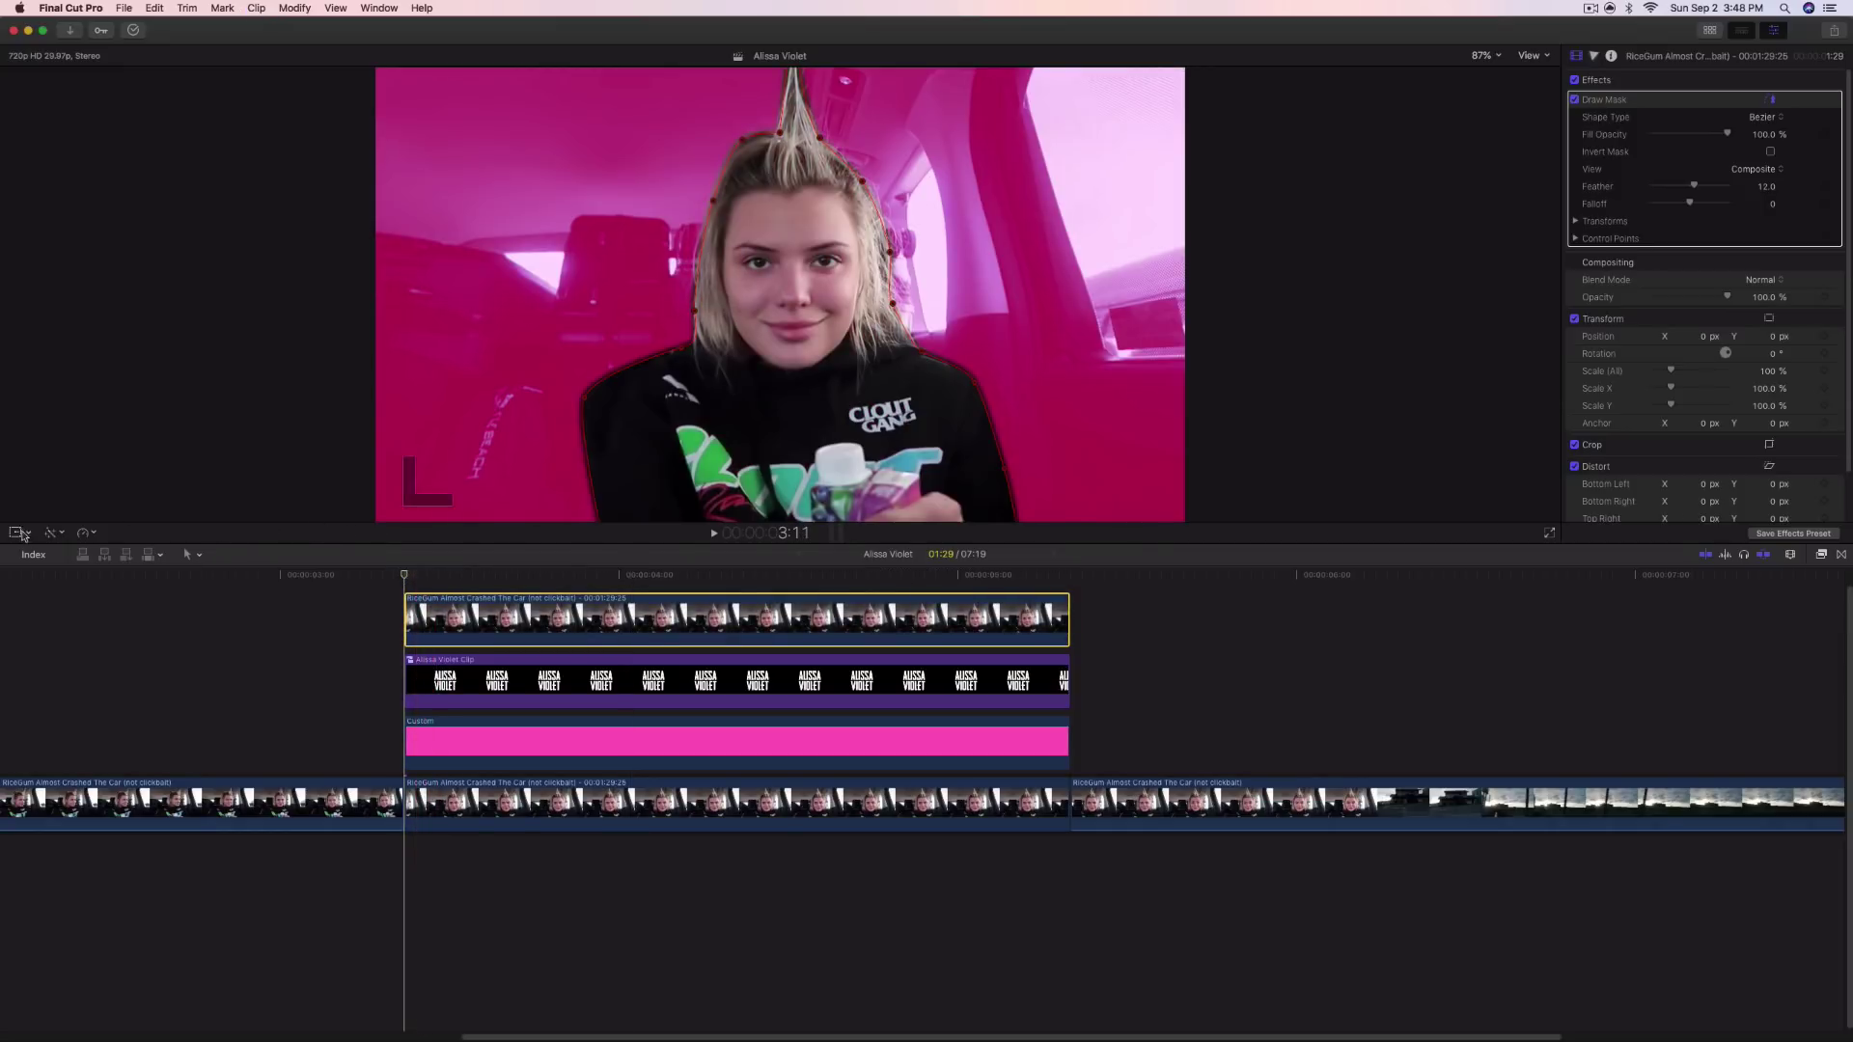
left_click(29, 533)
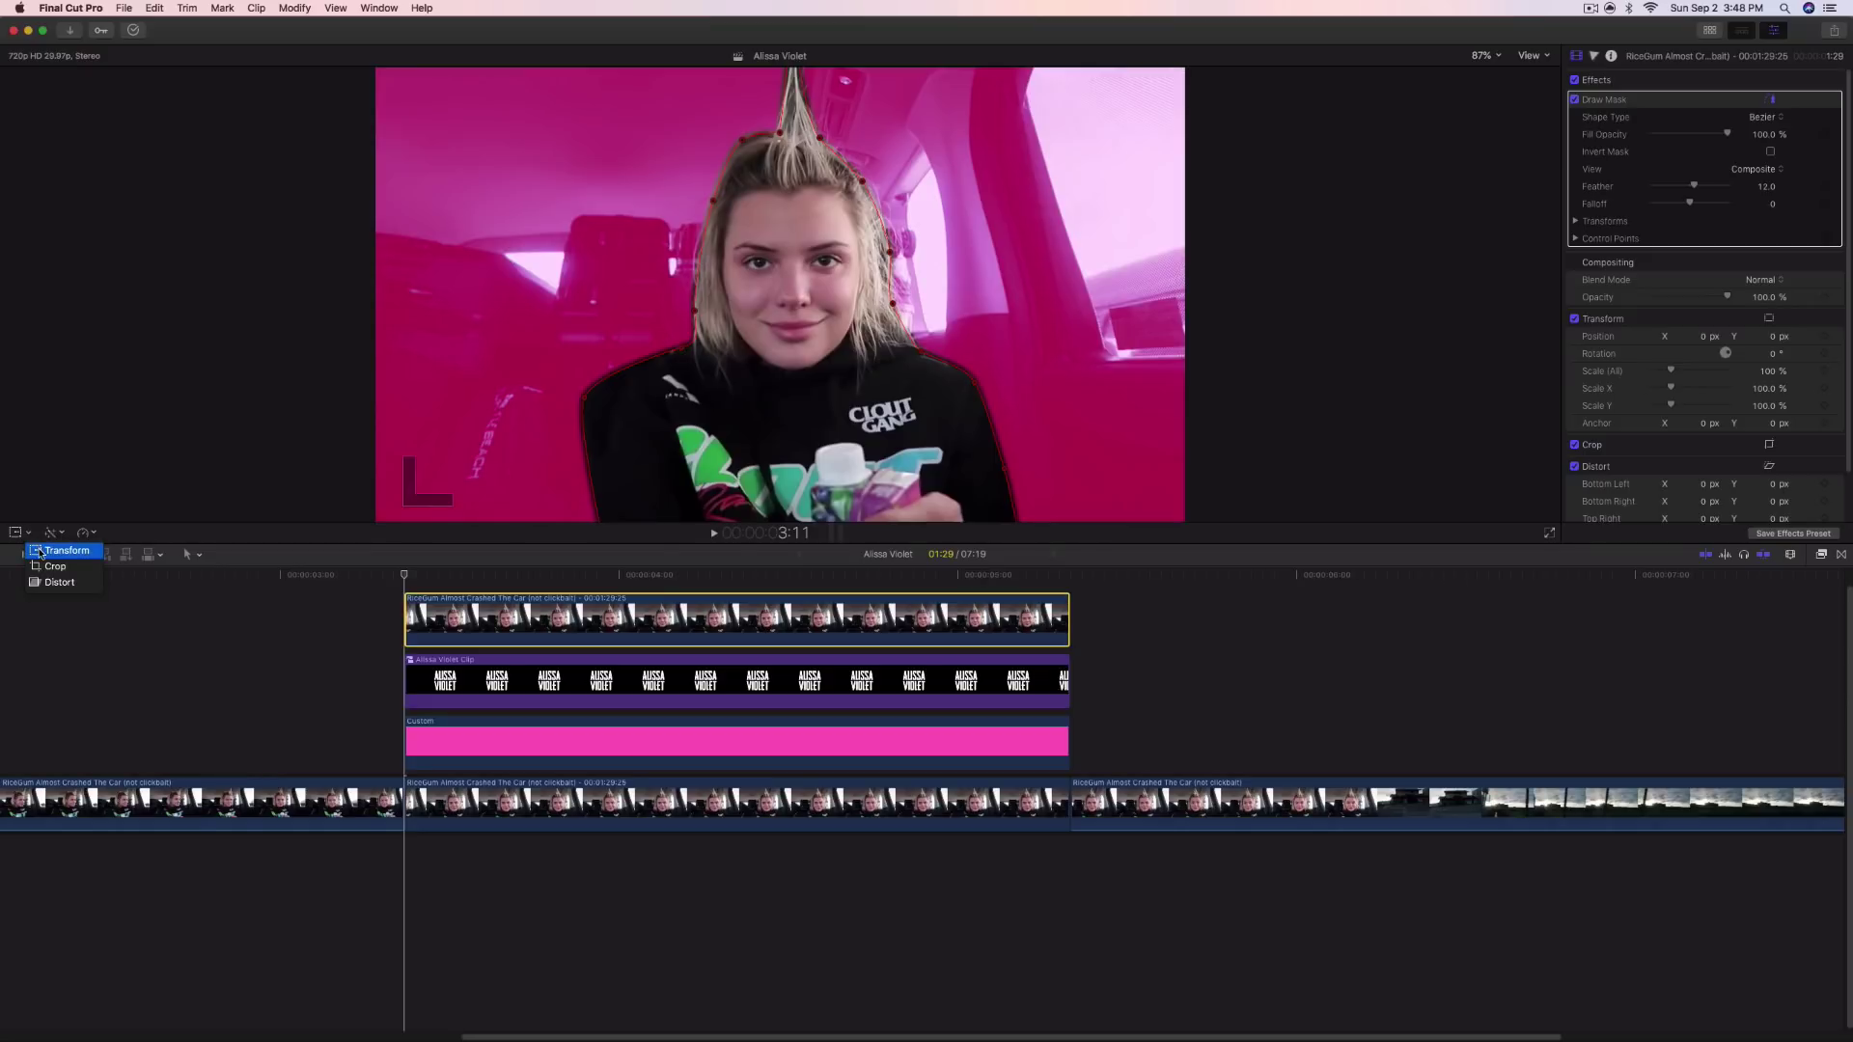
left_click(30, 550)
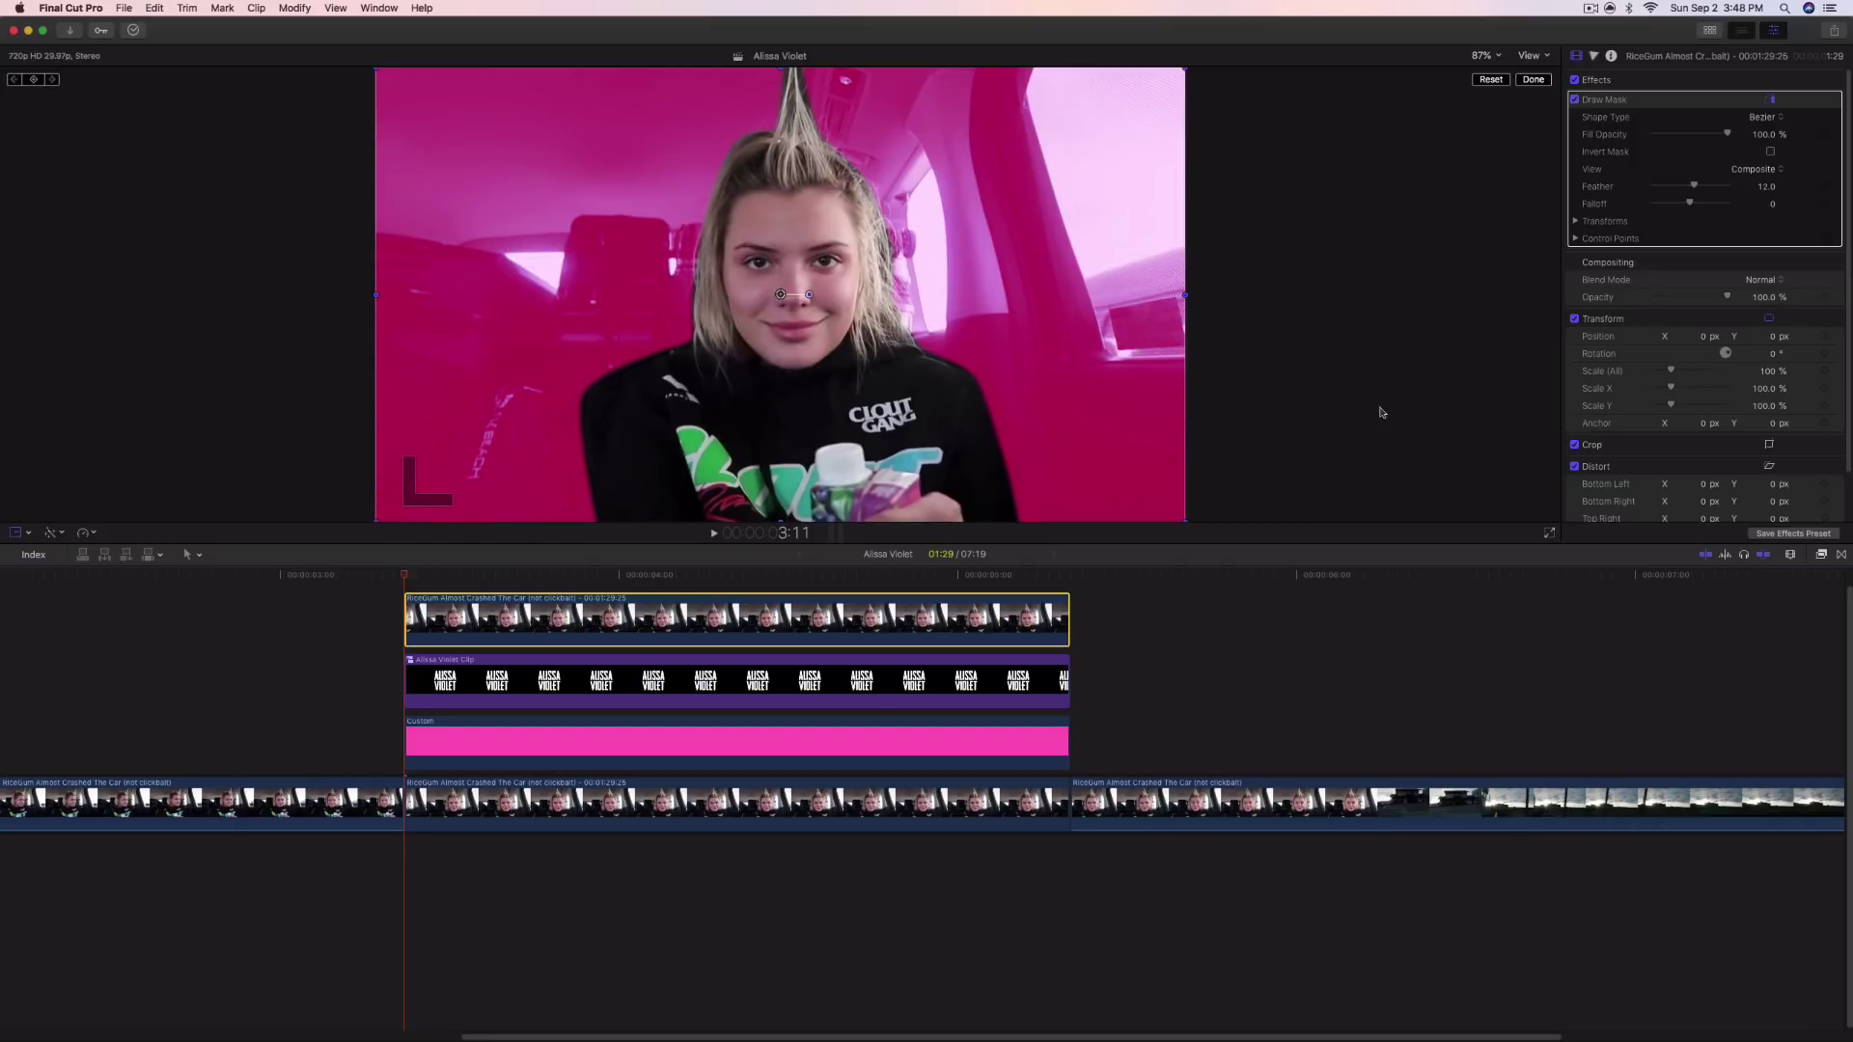
scroll(1662, 415, "down", 2)
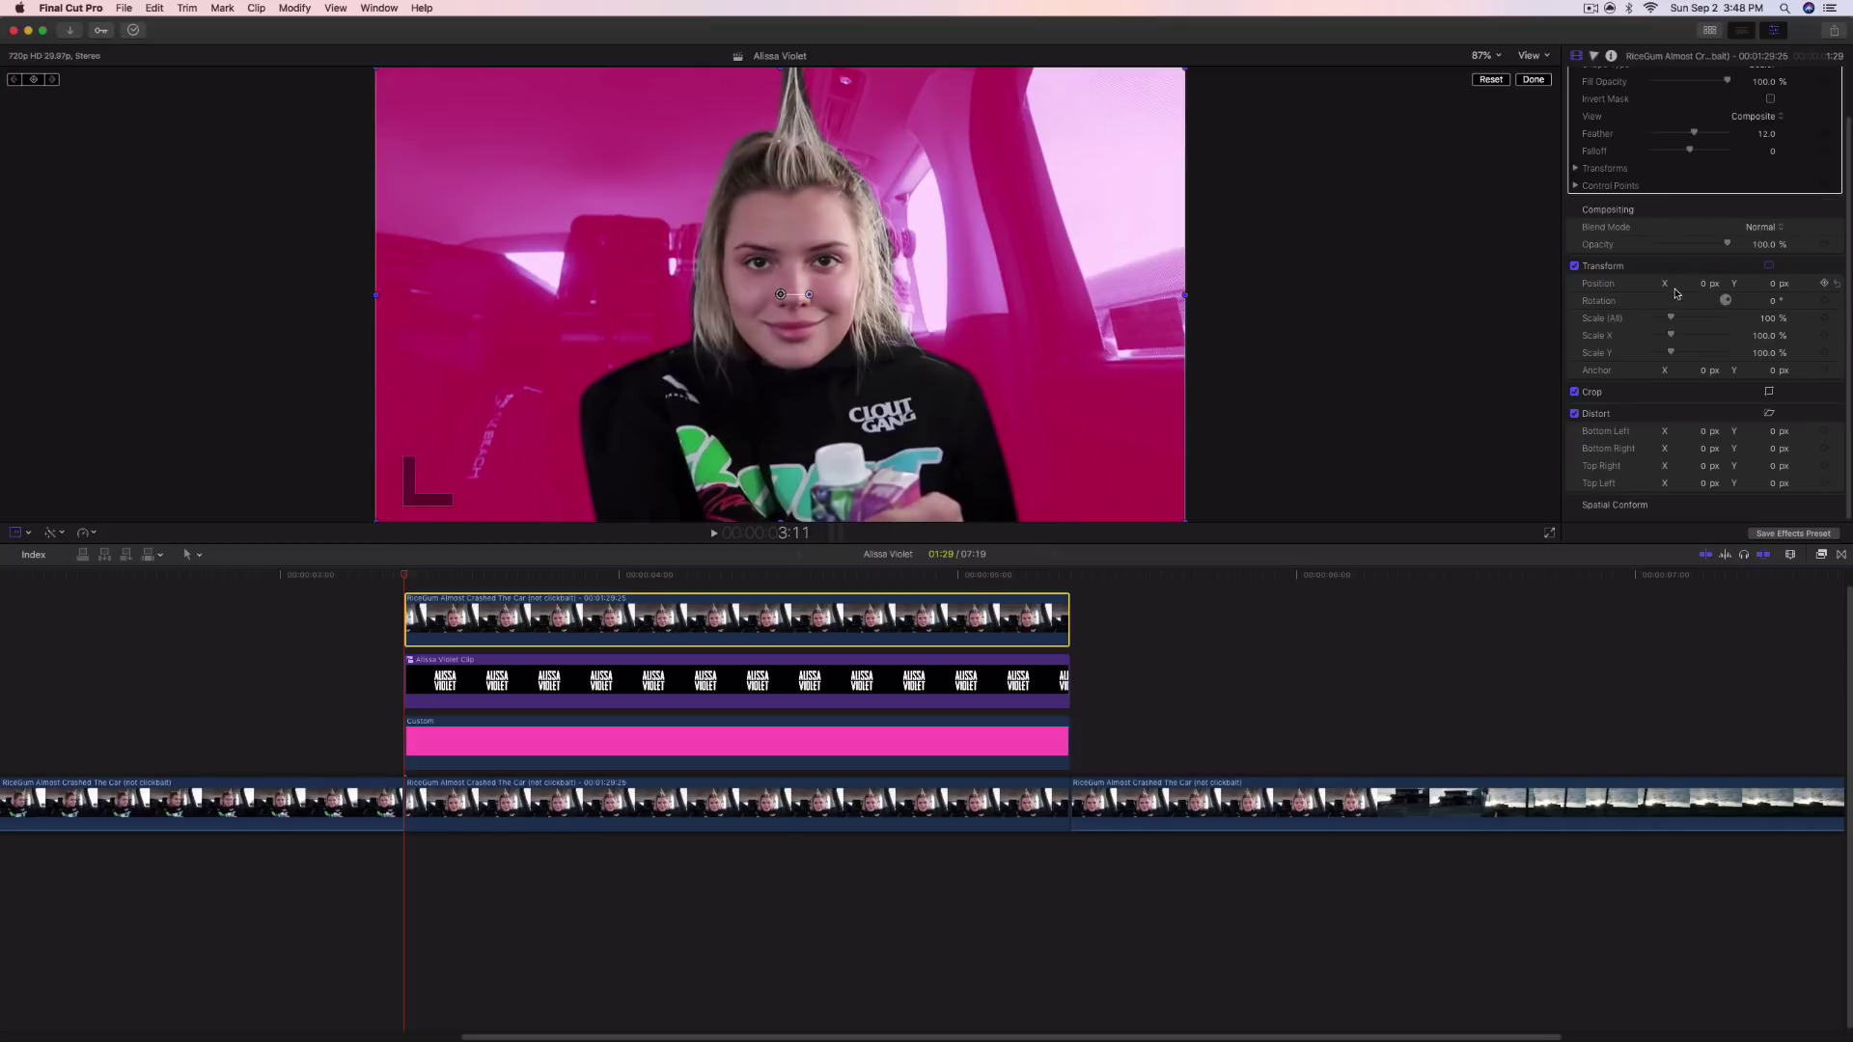
mouse_move(1704, 284)
left_mouse_down()
mouse_move(1706, 262)
mouse_move(1712, 294)
left_mouse_up()
key("super+z")
left_click(1823, 284)
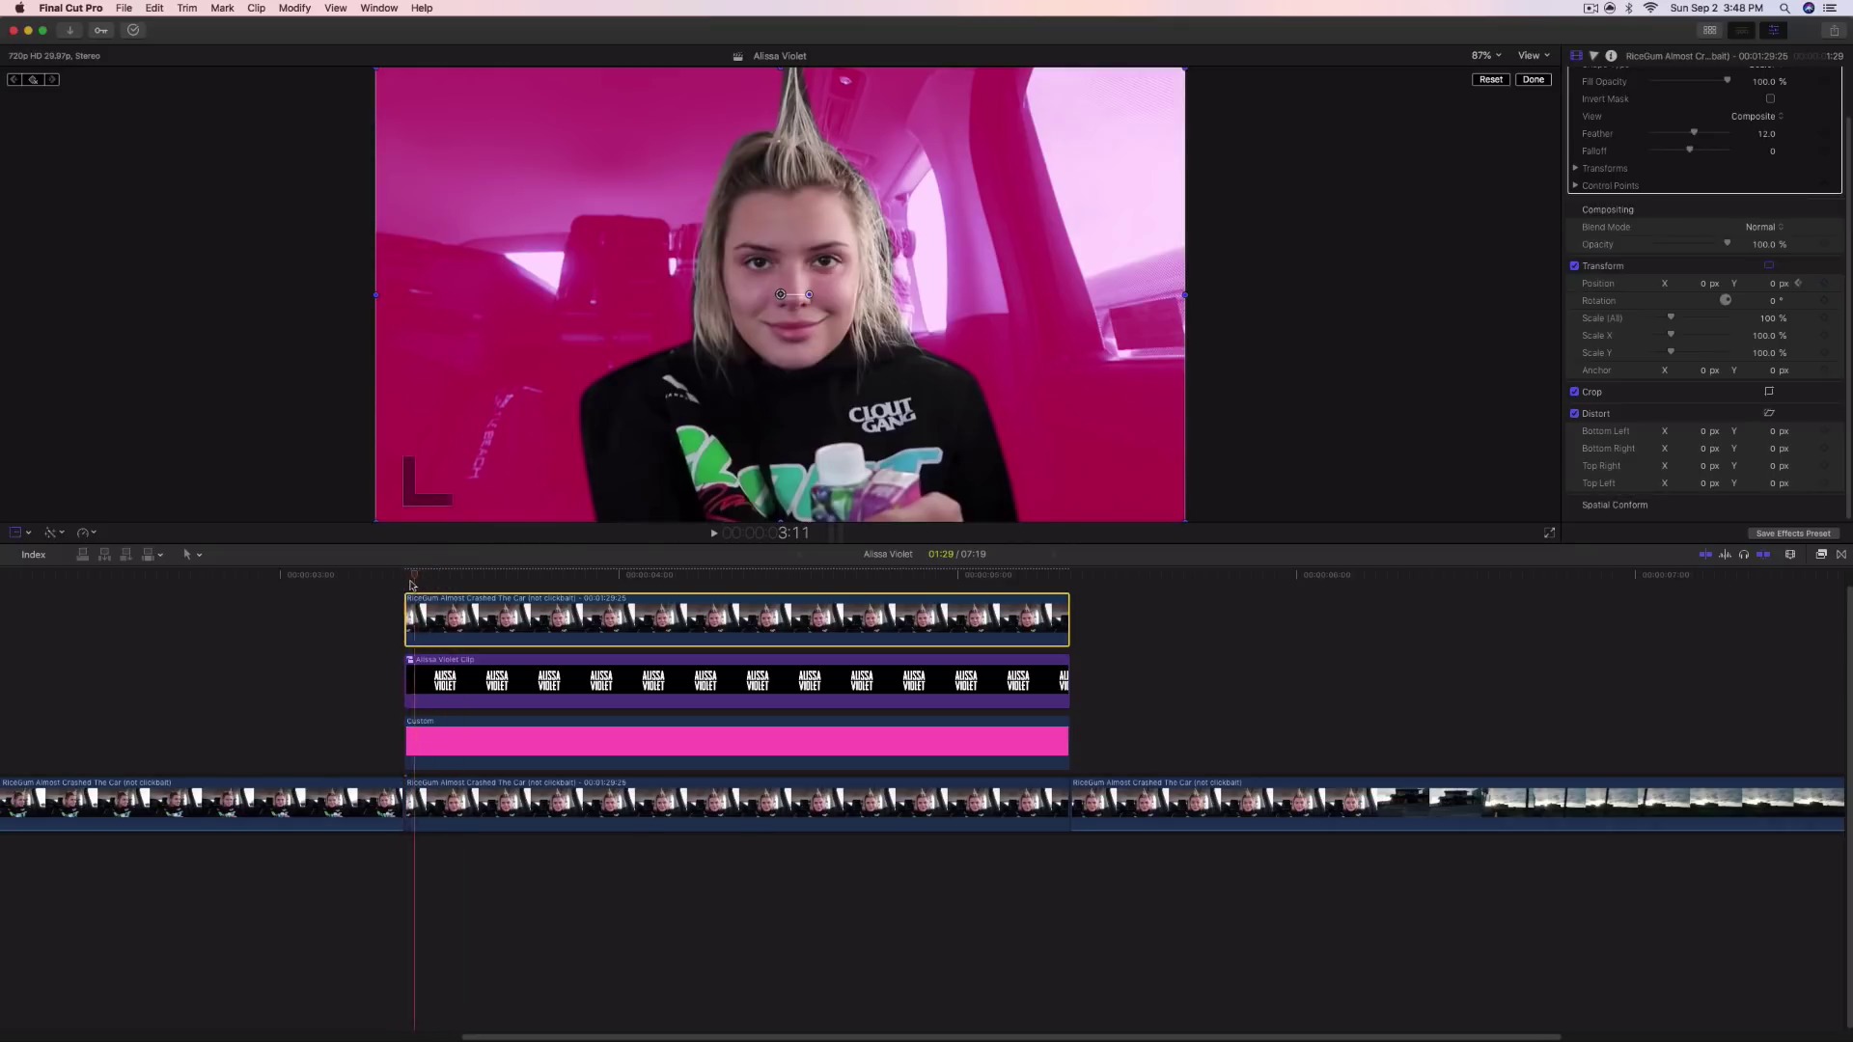
Go to 3:27 and set the masked copy's horizontal position to -360 px
key("space")
key("space")
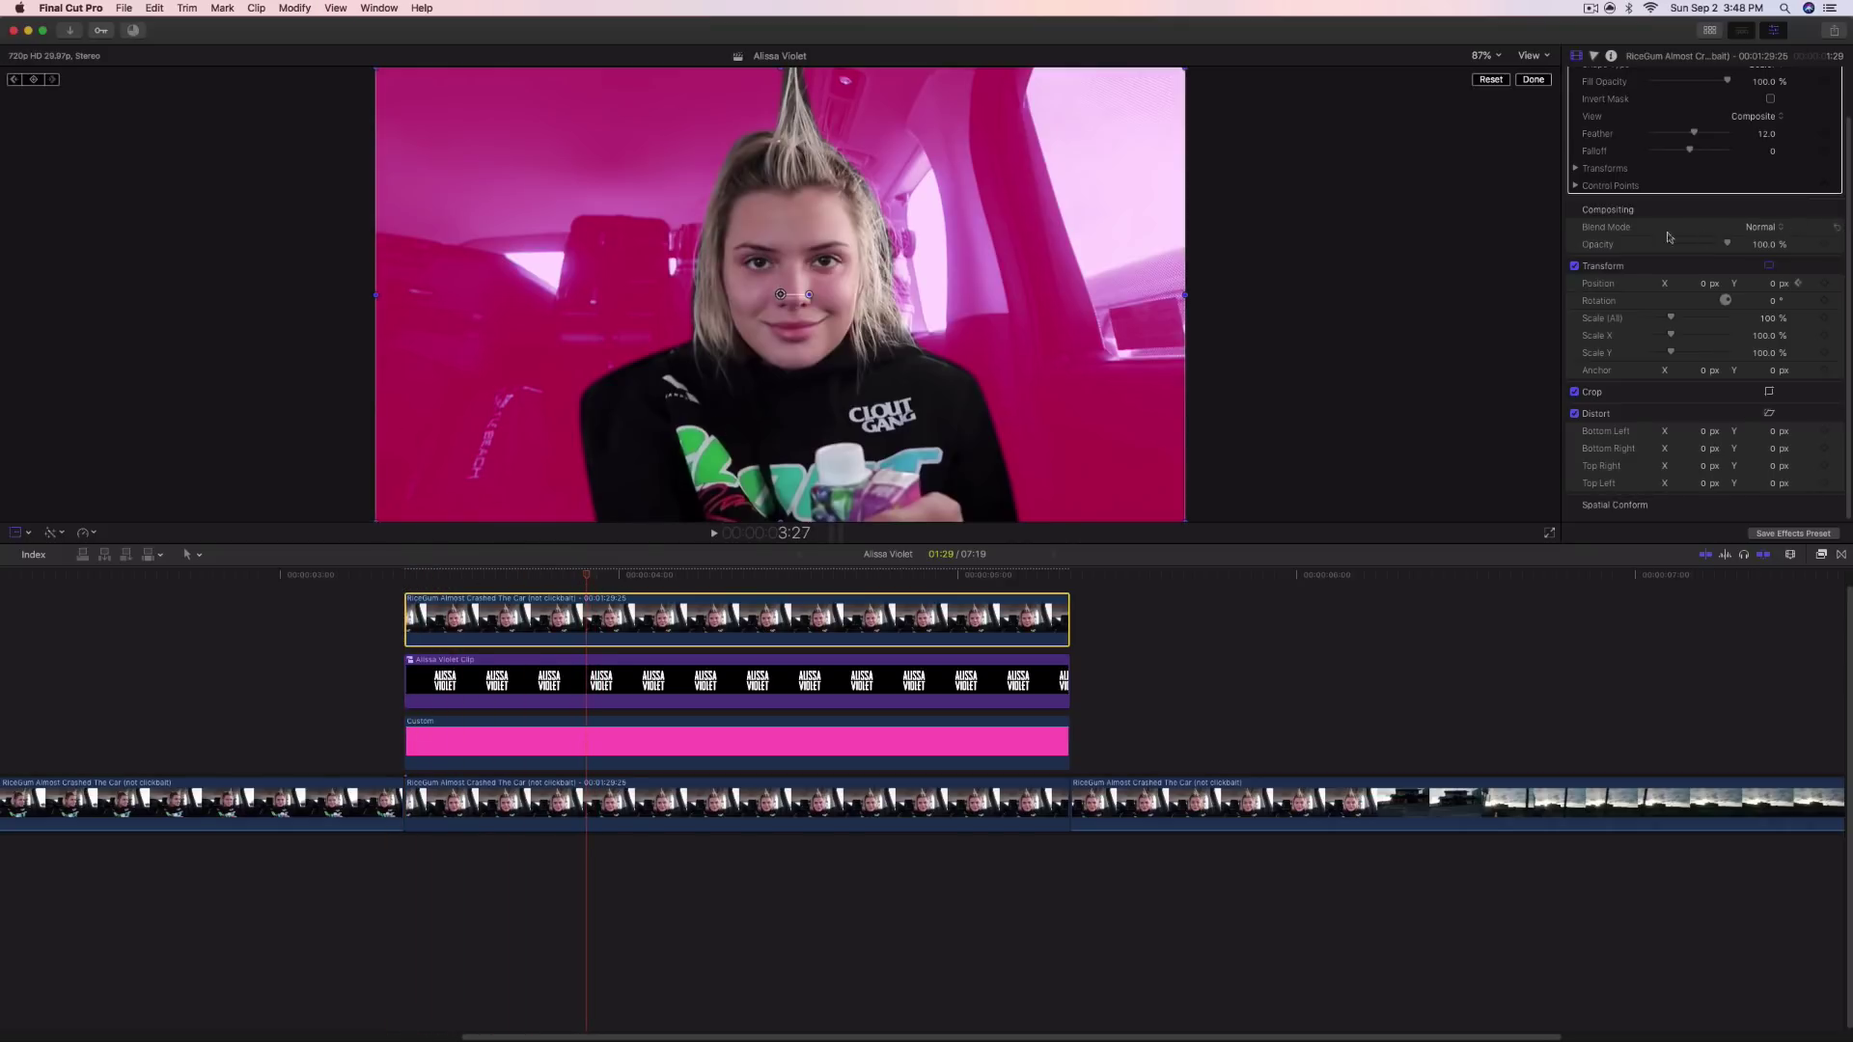
left_click_drag(1705, 290, 1633, 289)
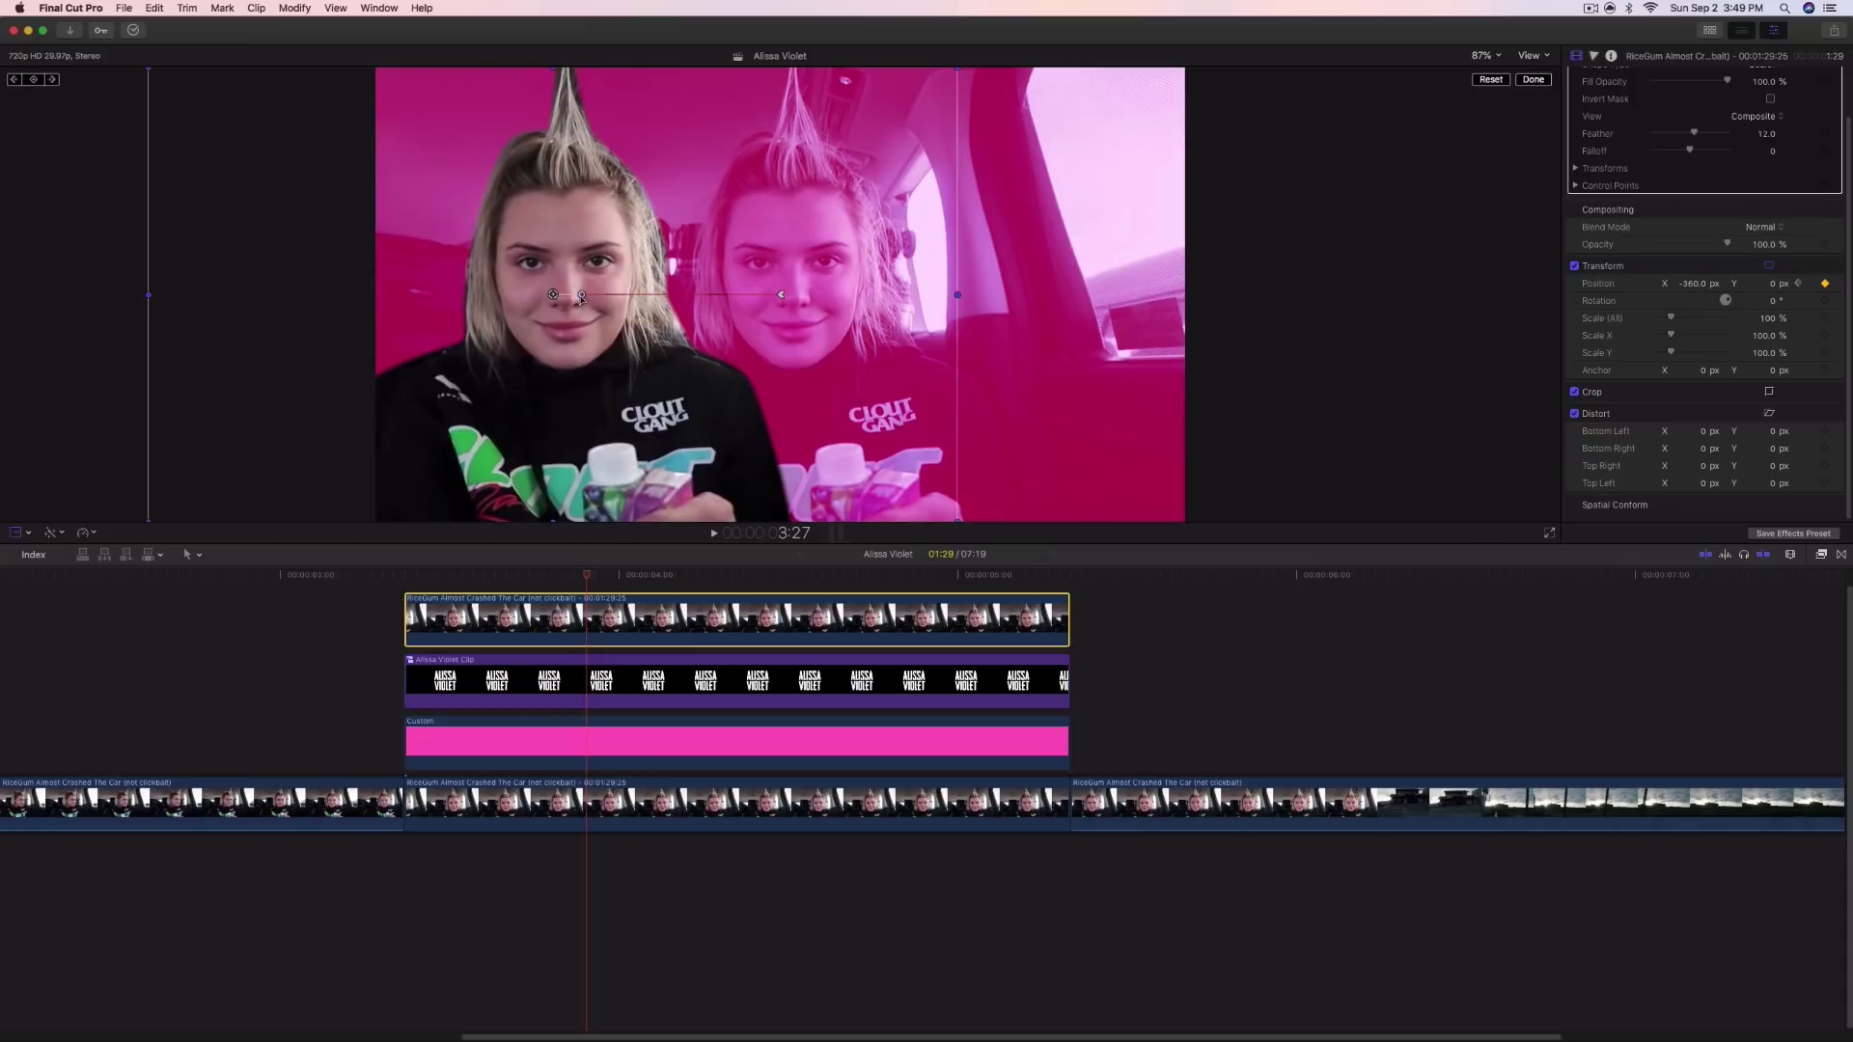
left_click_drag(560, 296, 549, 267)
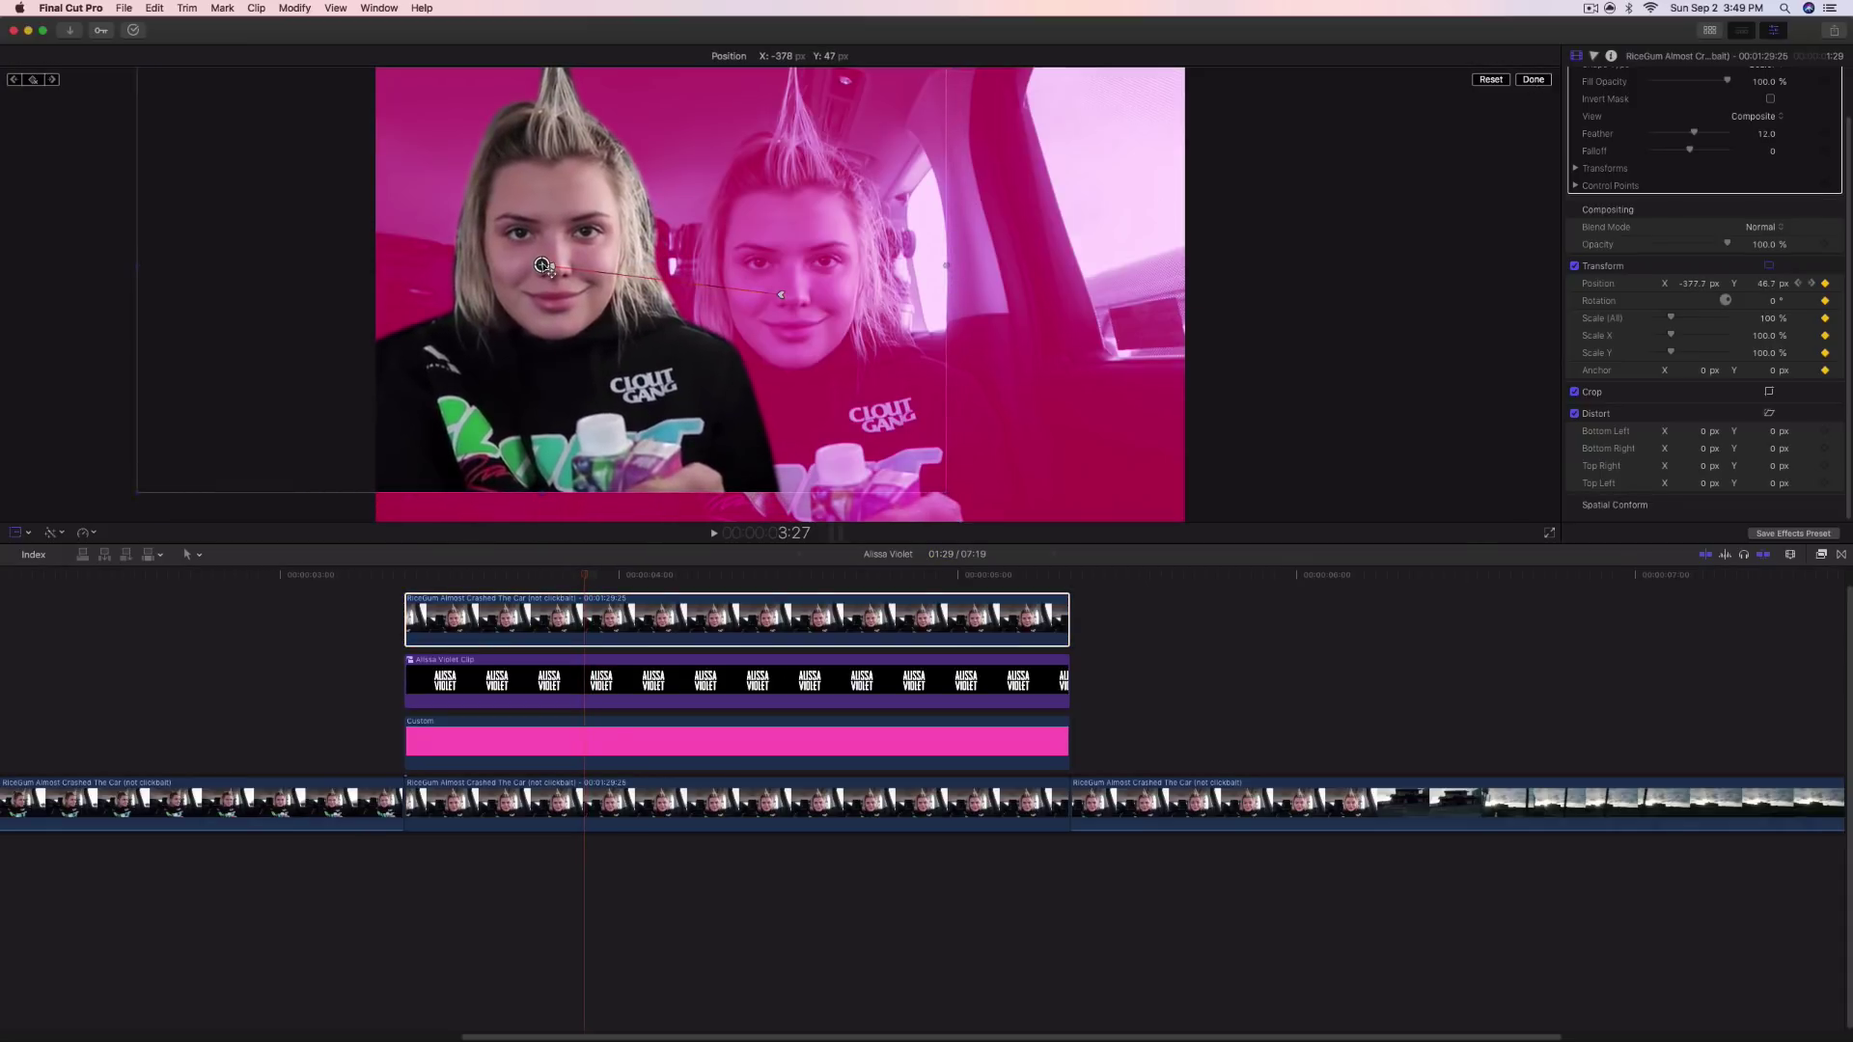
key("super+z")
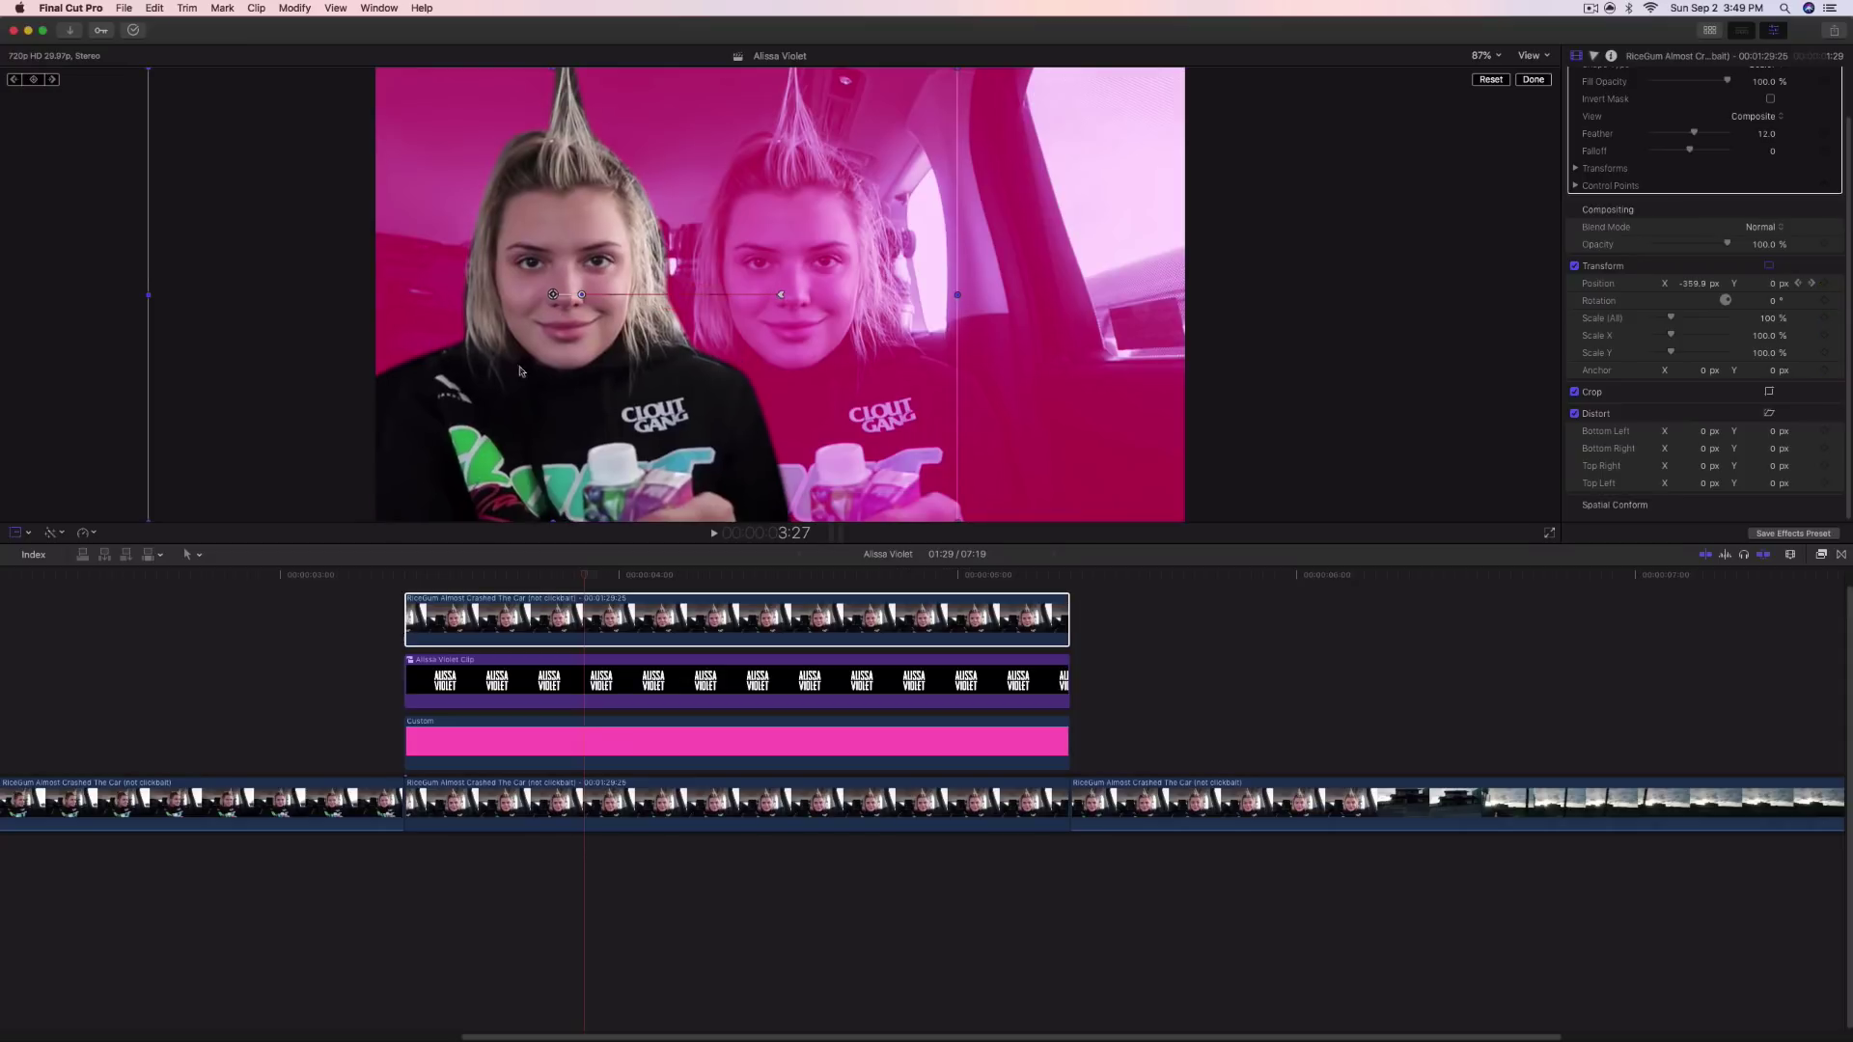
left_click_drag(568, 298, 560, 282)
key("super+z")
Finish the transform, keyframe the masked copy's scale at 100% at 3:27 and 118% at 5:09, and play it back
left_click(1539, 84)
left_click(584, 576)
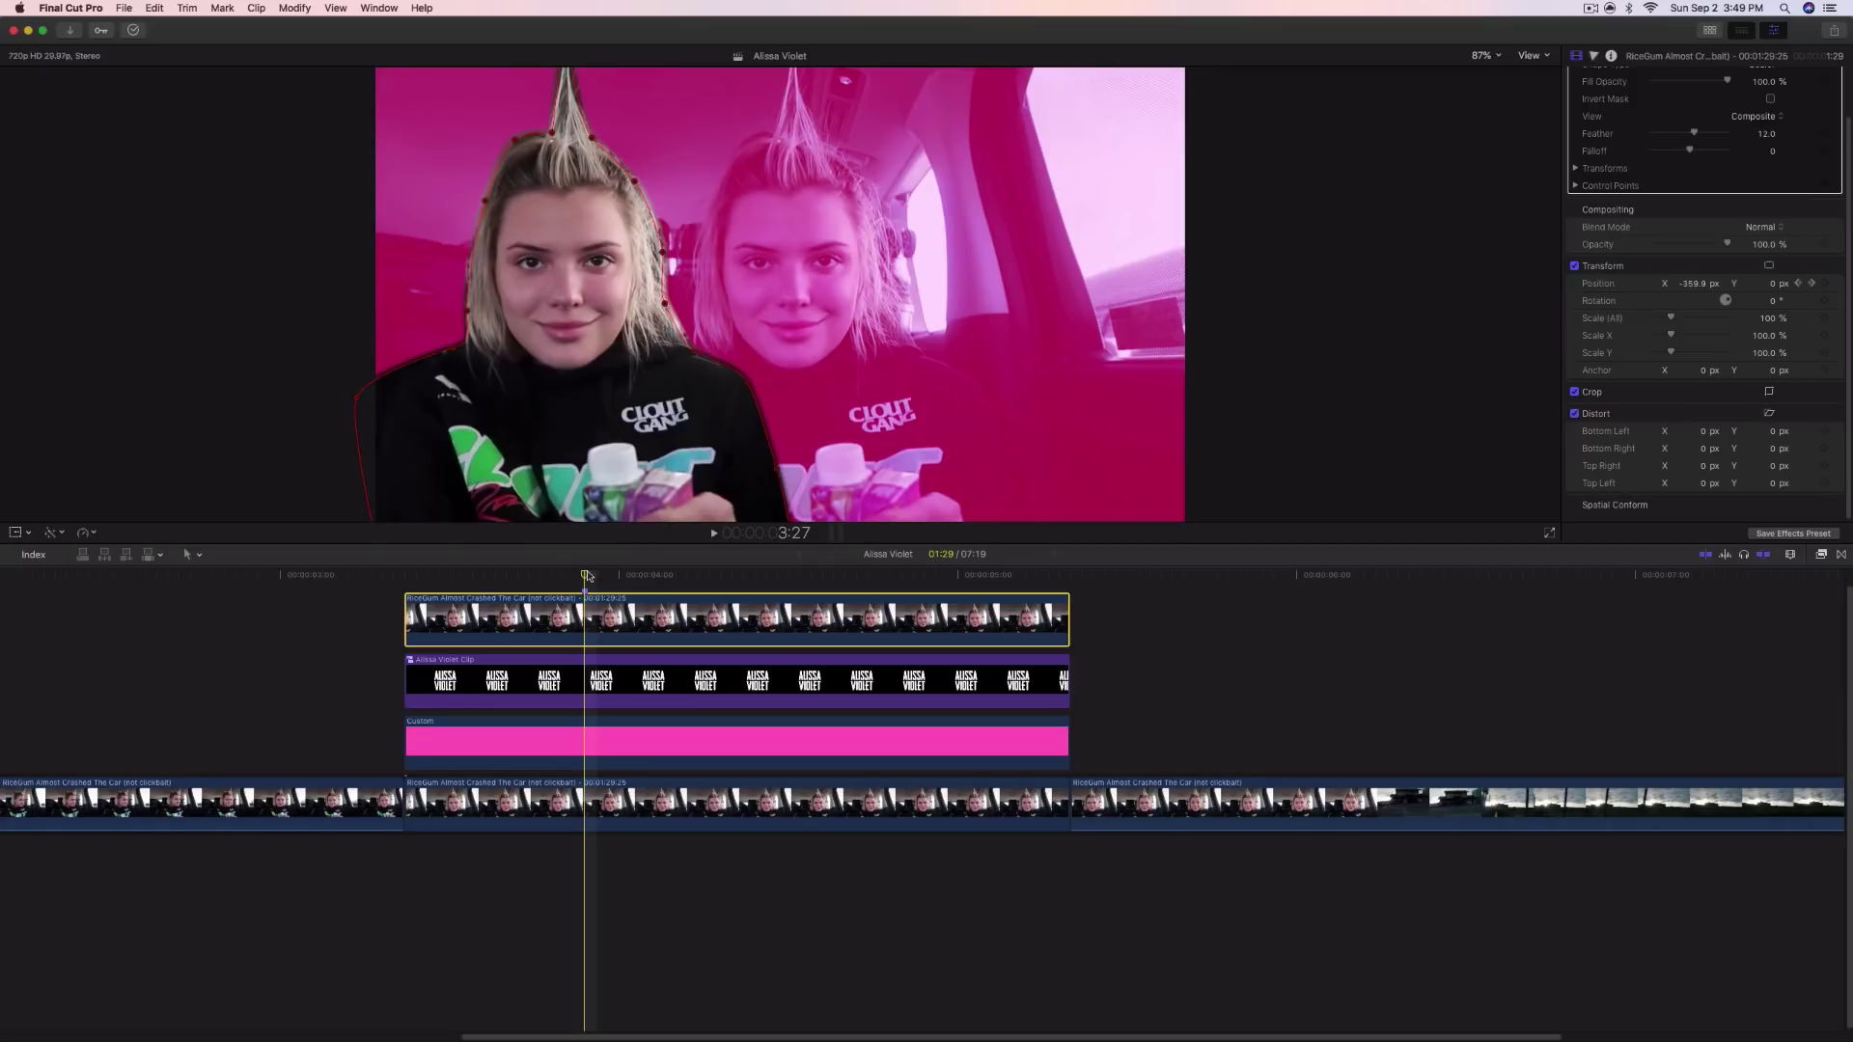
mouse_move(584, 576)
left_mouse_down()
mouse_move(402, 576)
mouse_move(605, 573)
left_mouse_up()
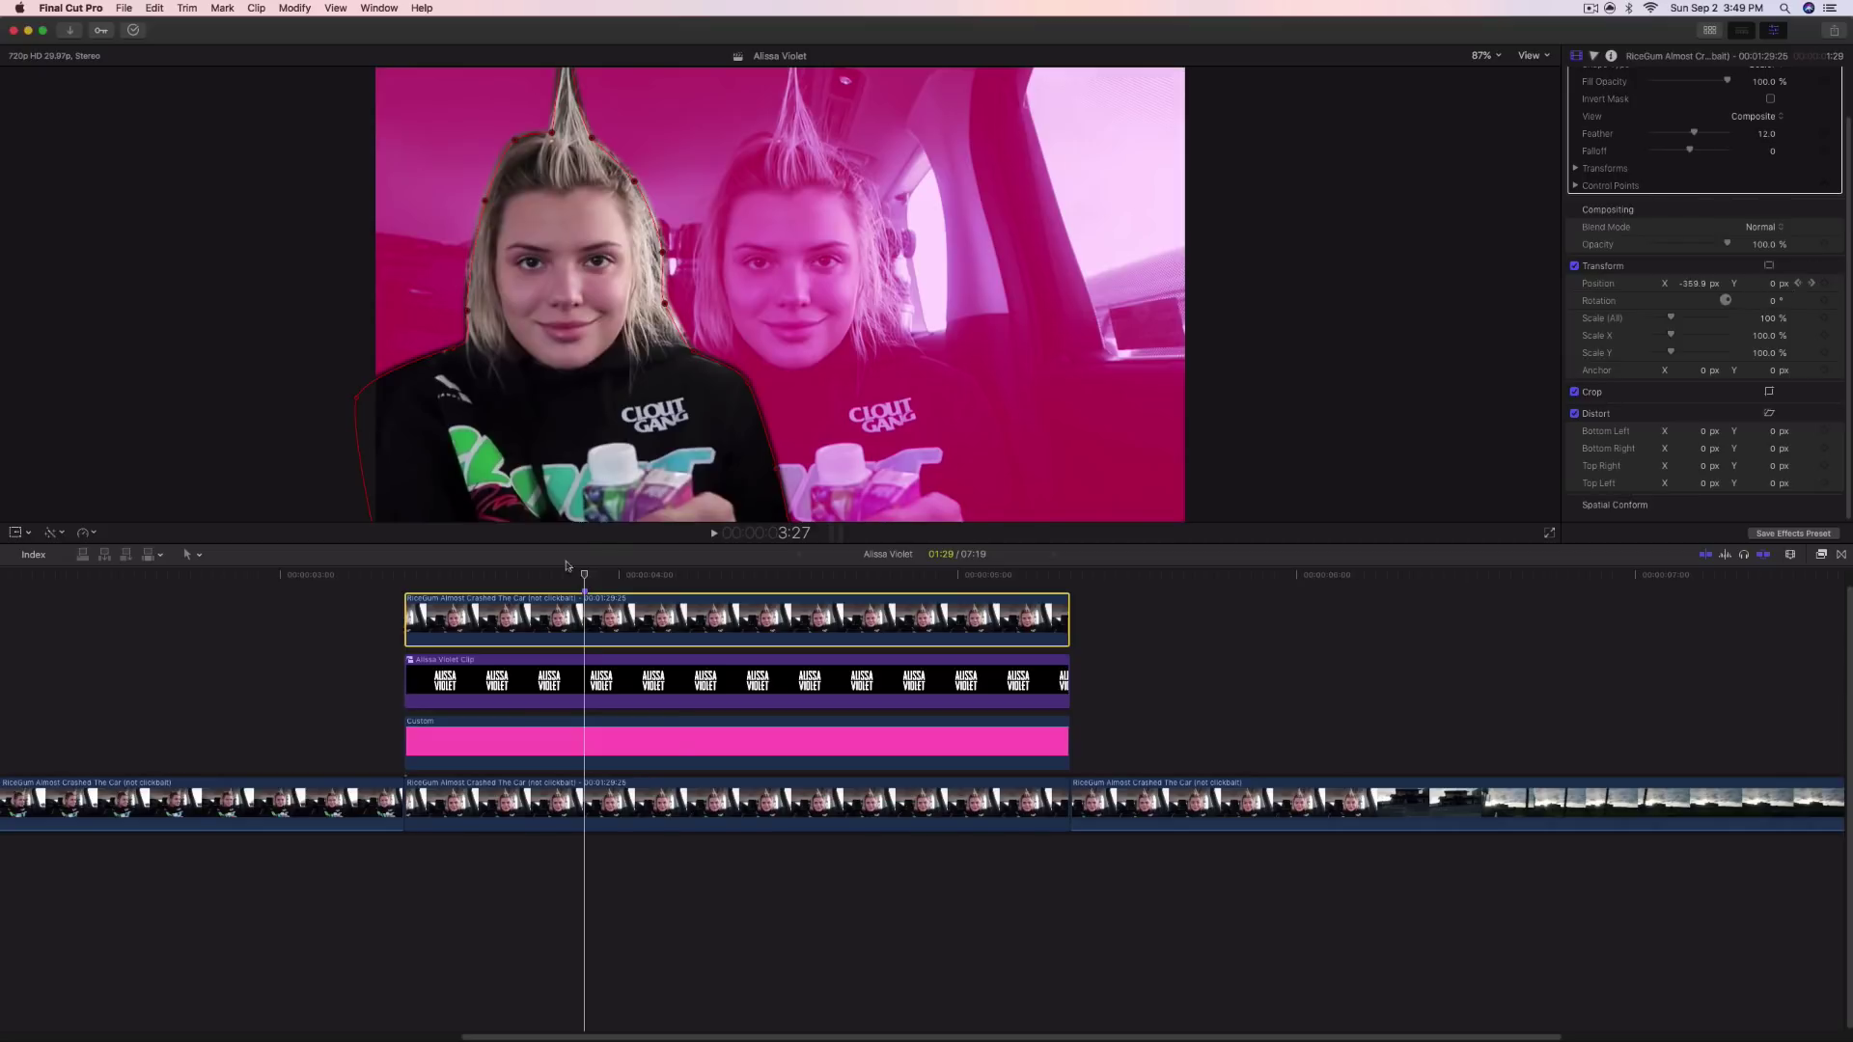
mouse_move(584, 576)
left_mouse_down()
mouse_move(612, 576)
mouse_move(559, 576)
mouse_move(586, 576)
left_mouse_up()
left_click_drag(584, 576, 752, 576)
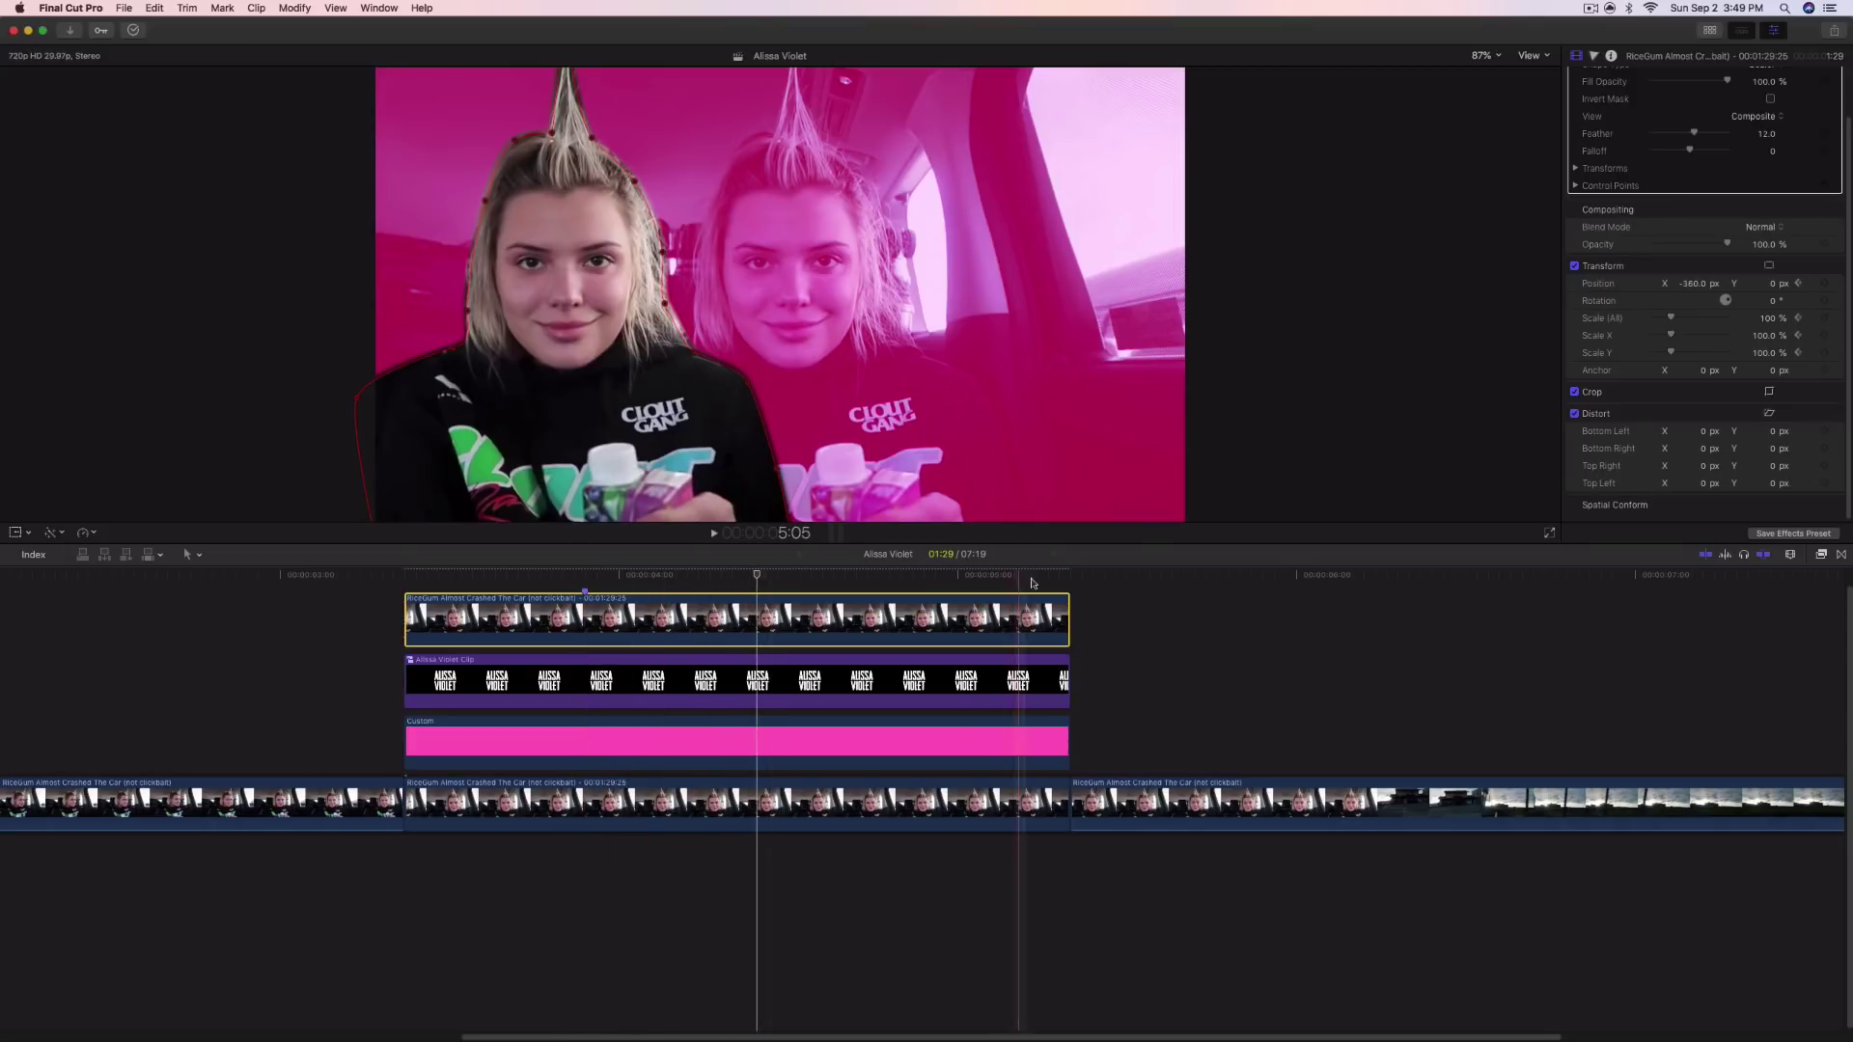
left_click_drag(1052, 576, 1068, 576)
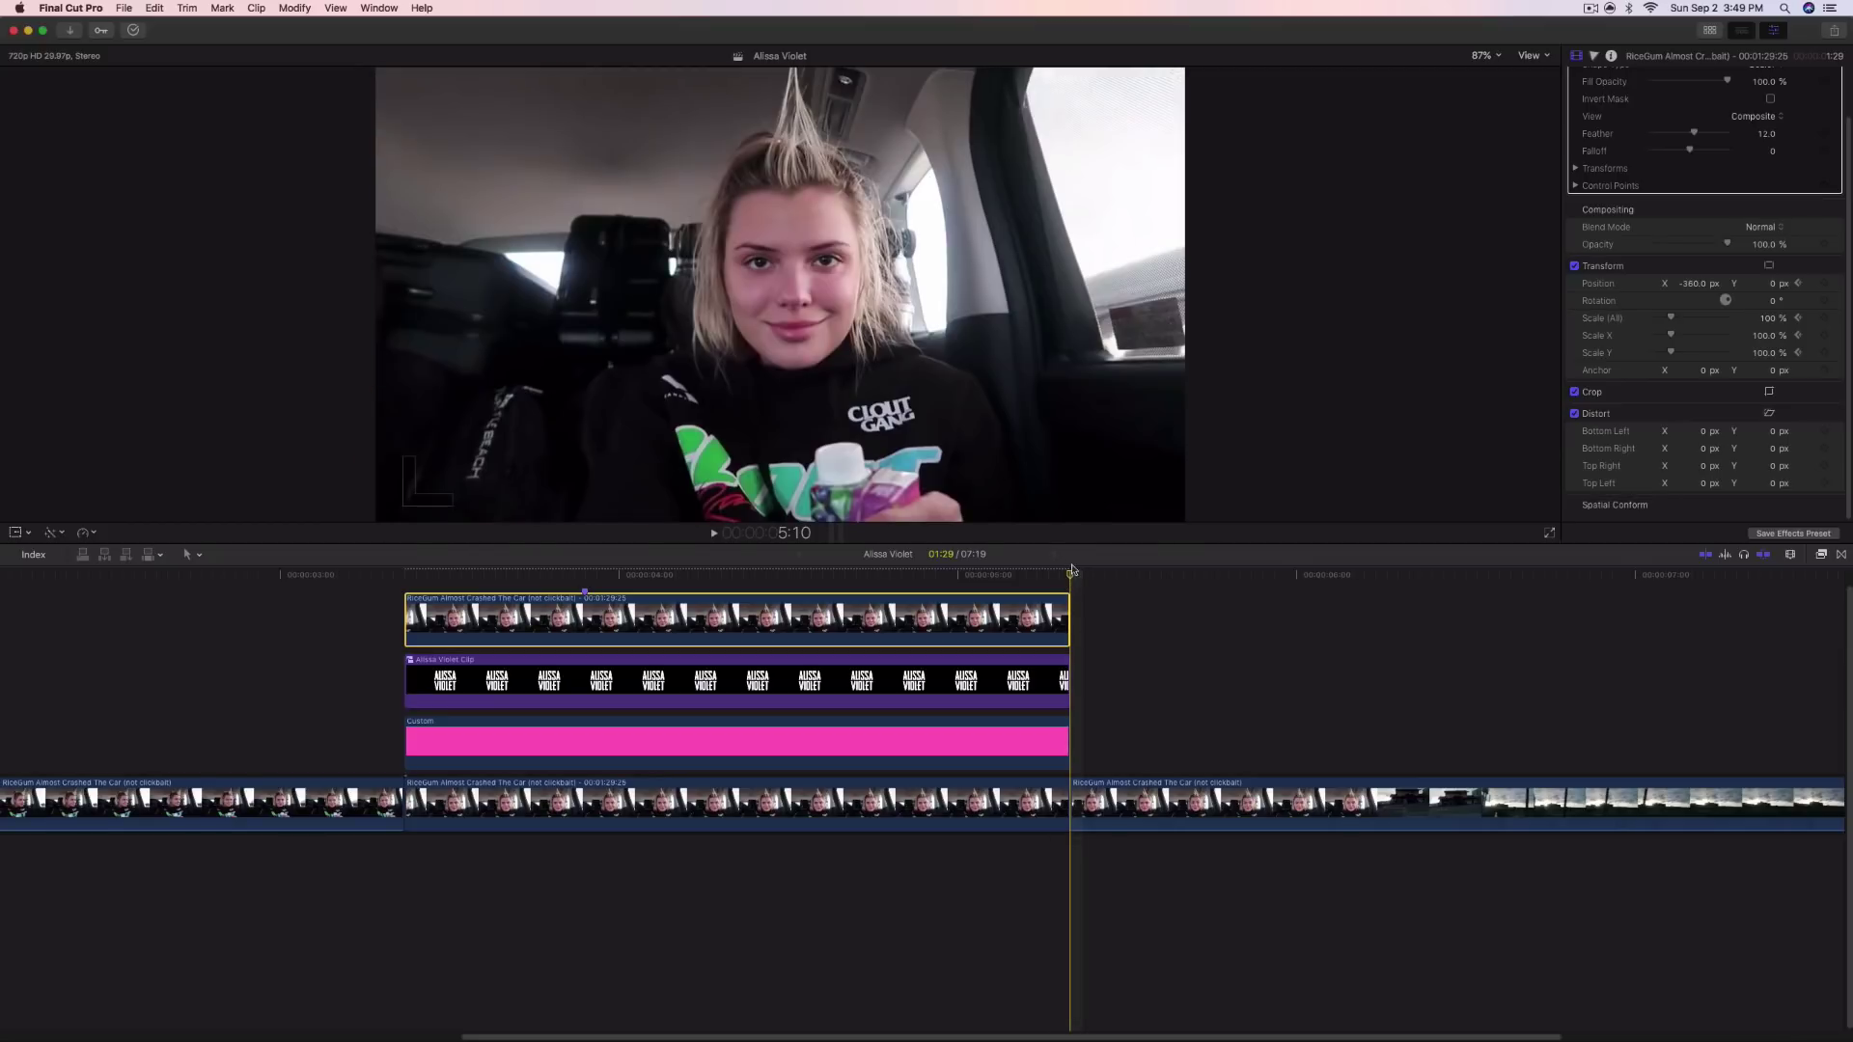
left_click_drag(1071, 577, 1061, 576)
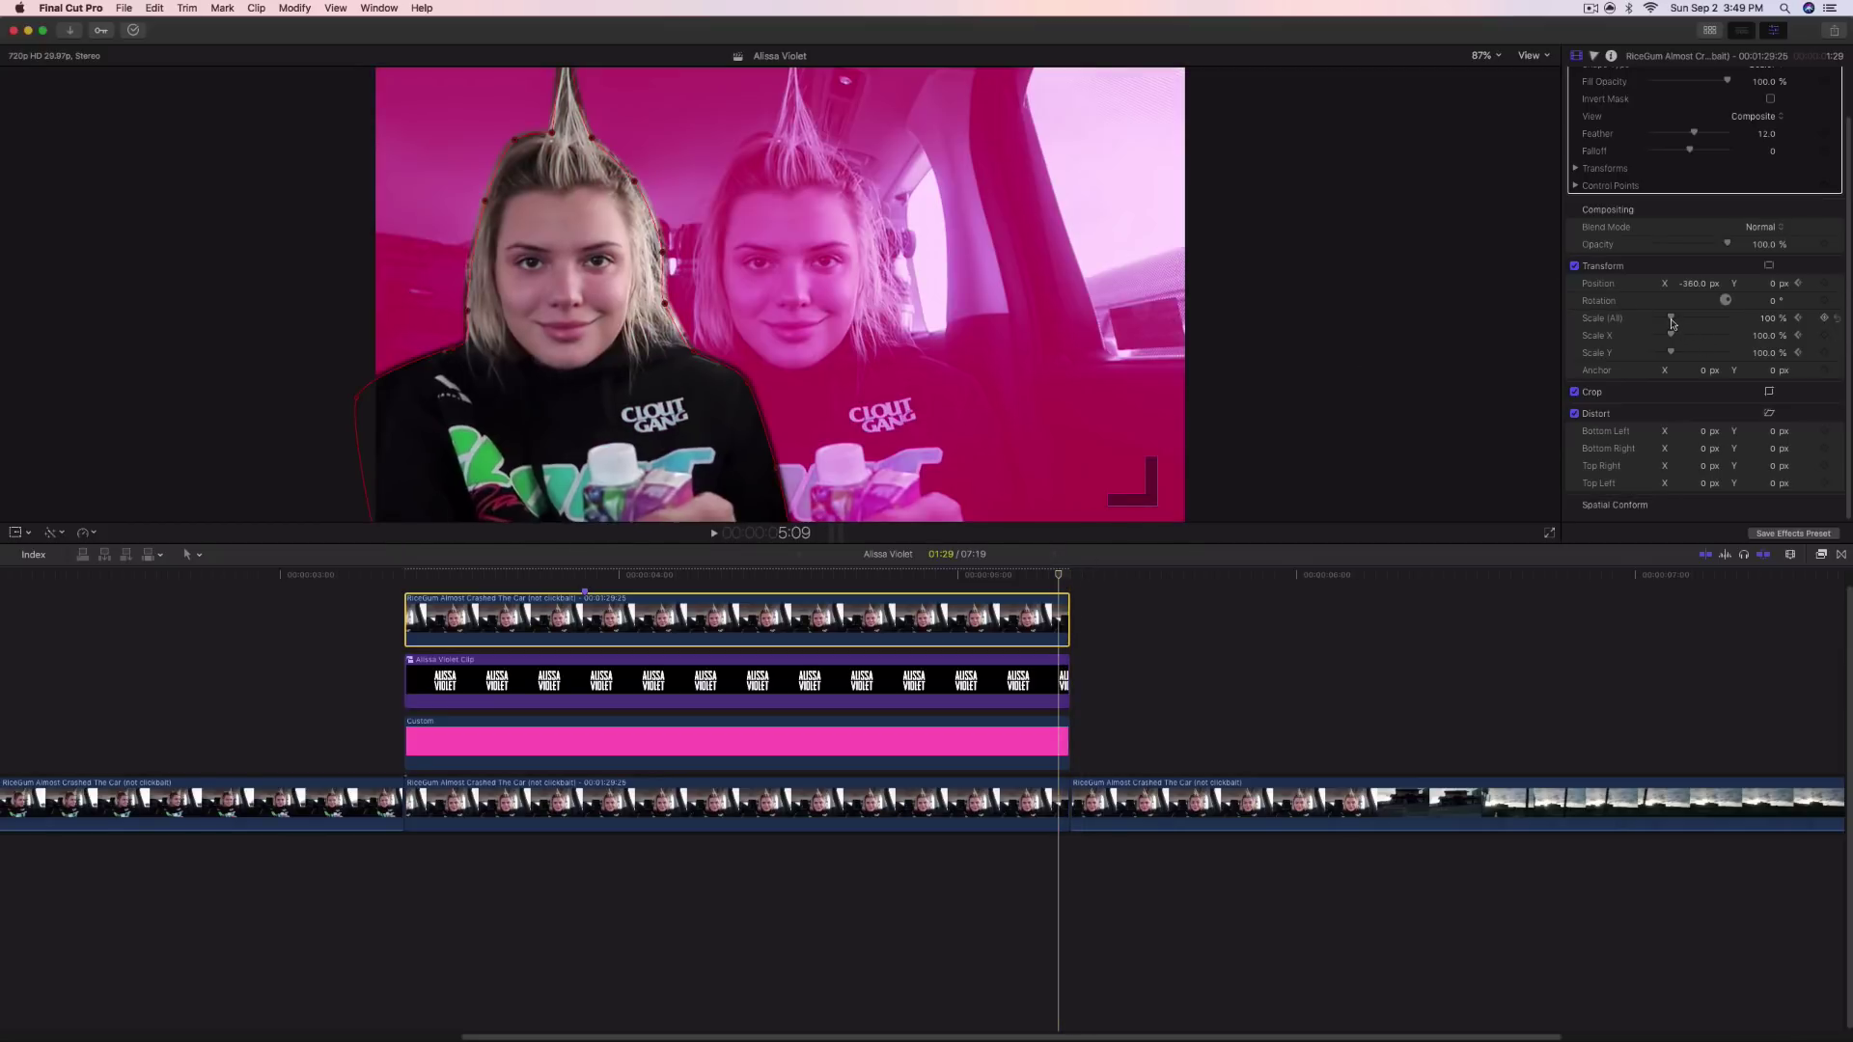
left_click_drag(1671, 320, 1677, 321)
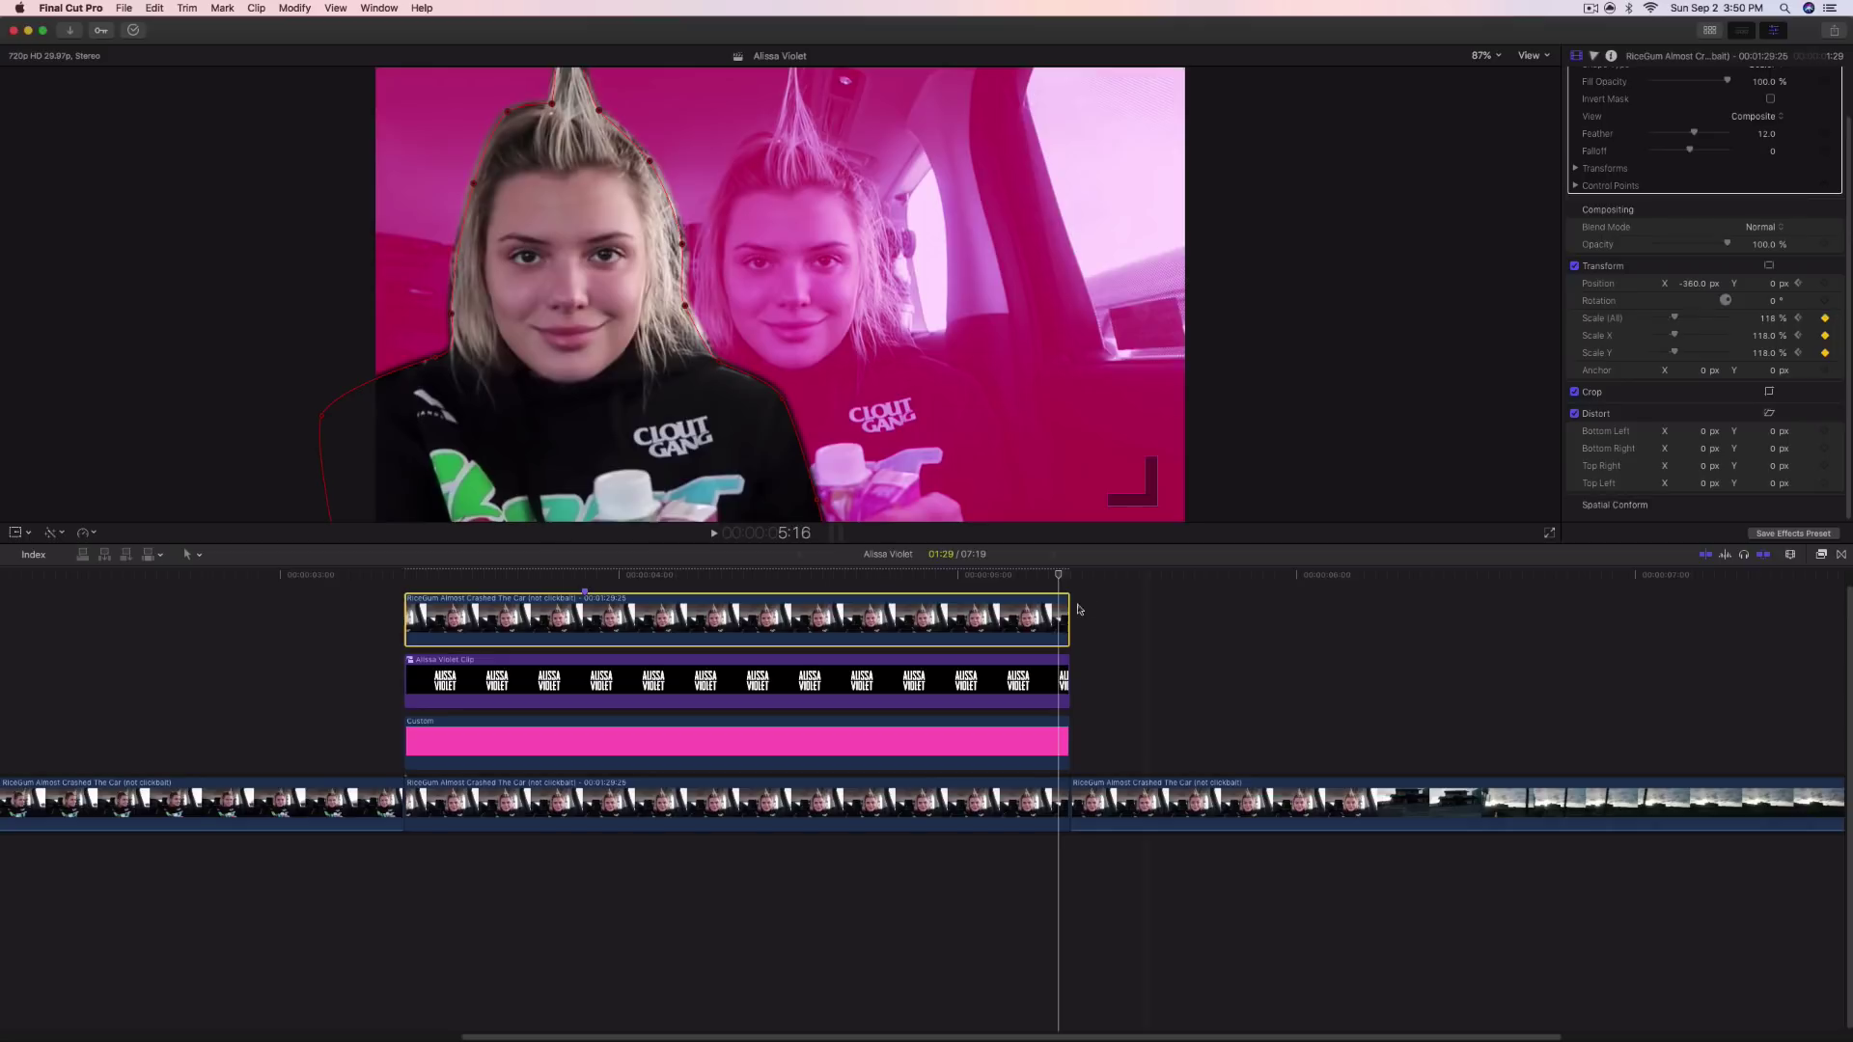
left_click(410, 579)
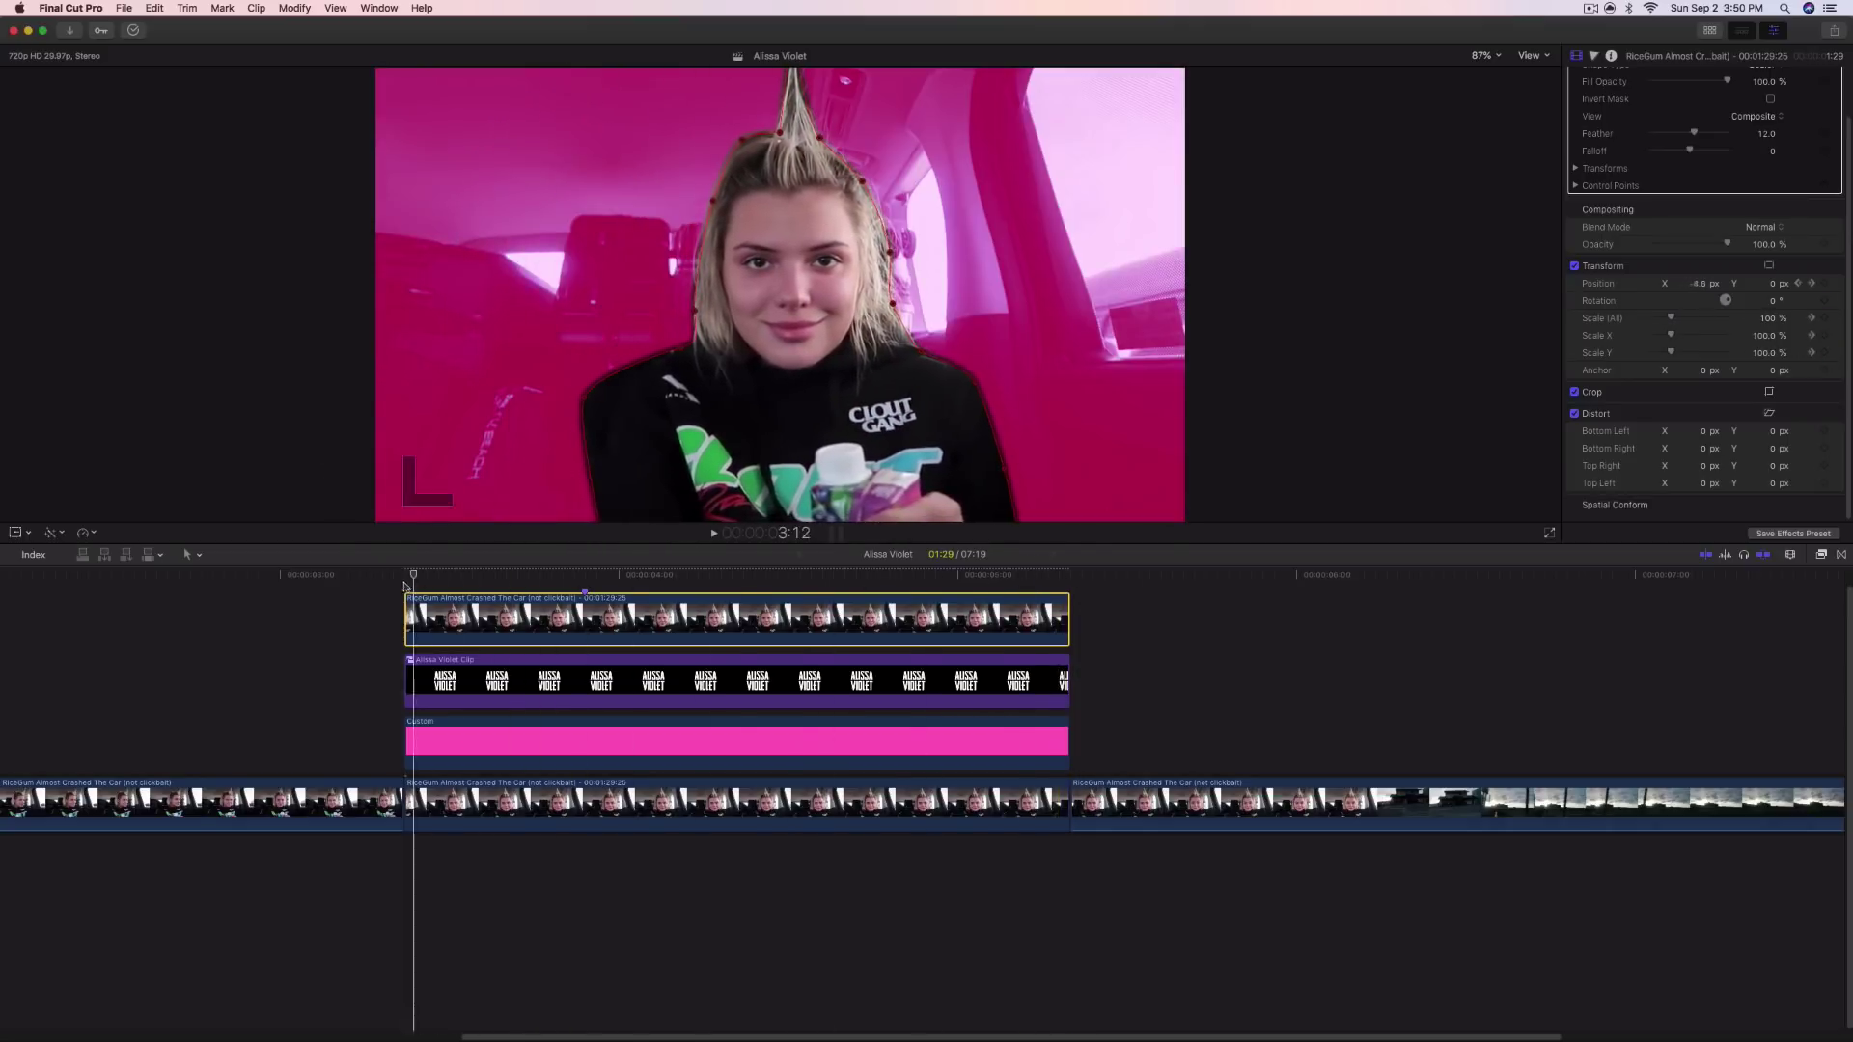
key("space")
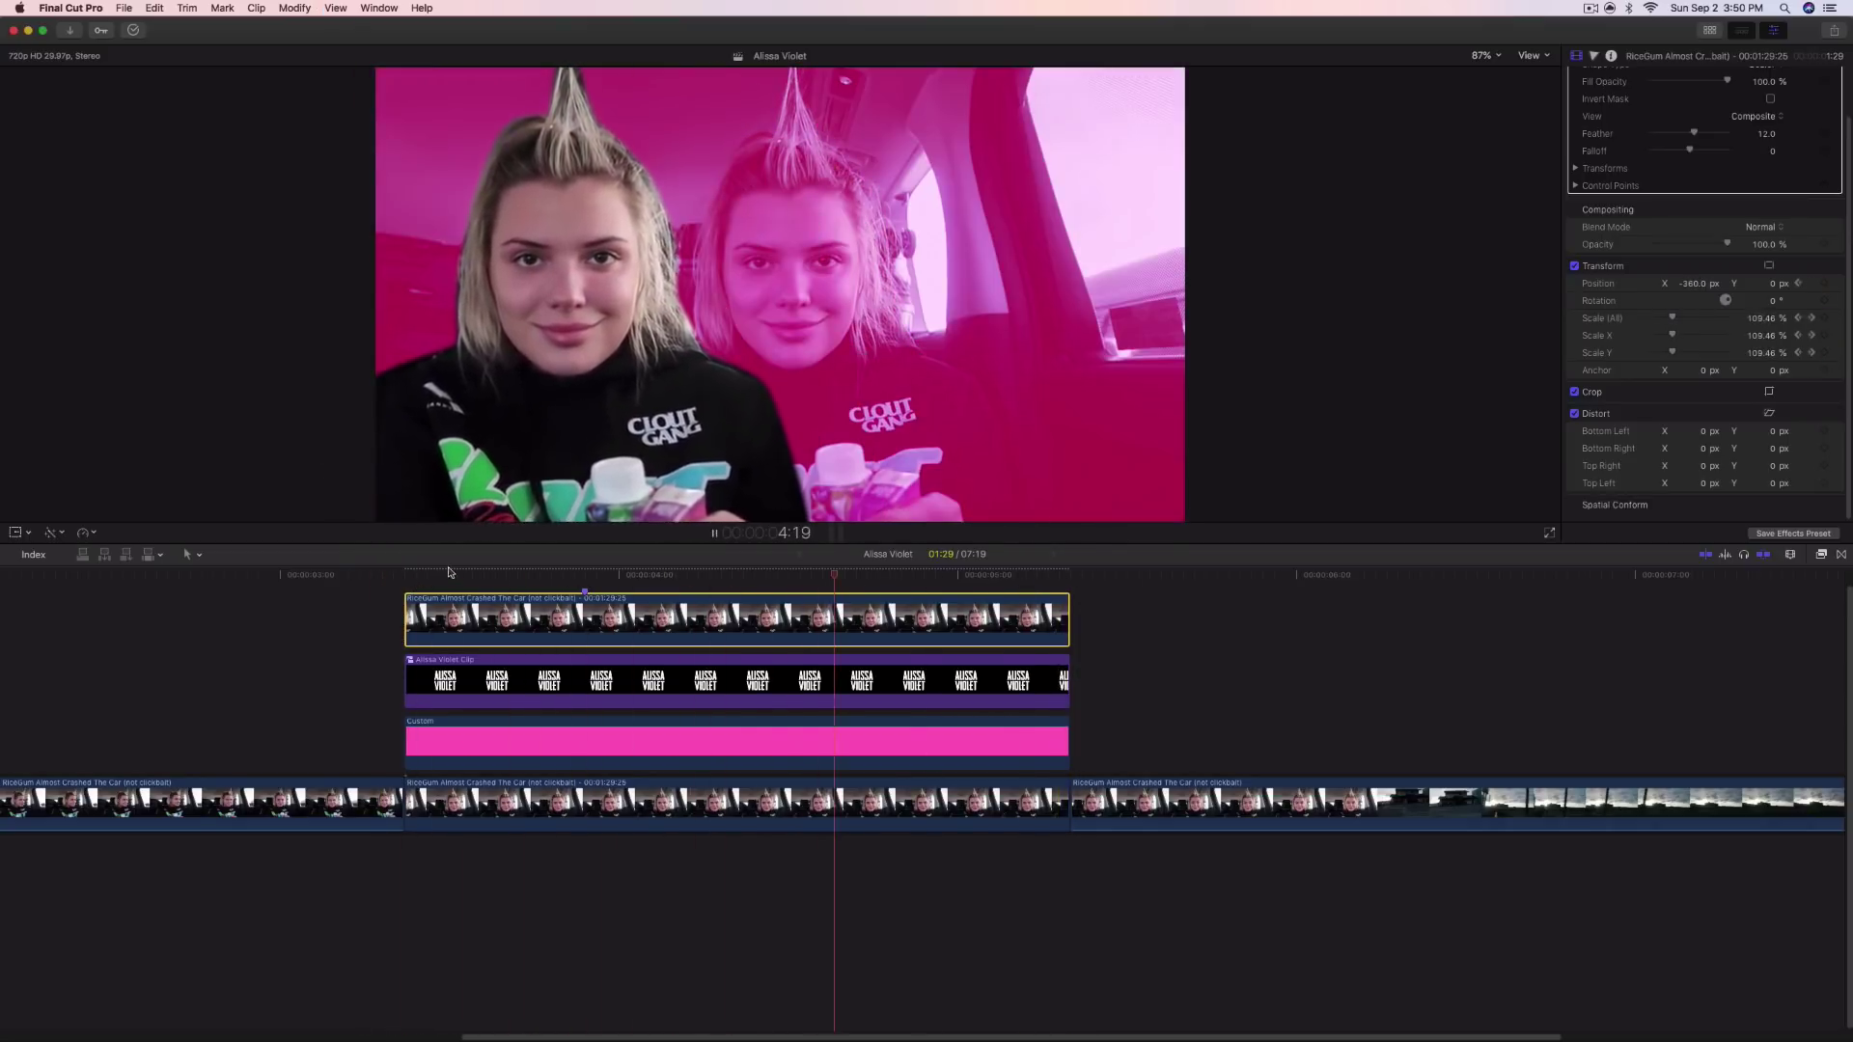
Keyframe the masked copy's rotation at 3:27, tilt it slightly counterclockwise at 5:09, and play the section
left_click_drag(430, 575, 583, 573)
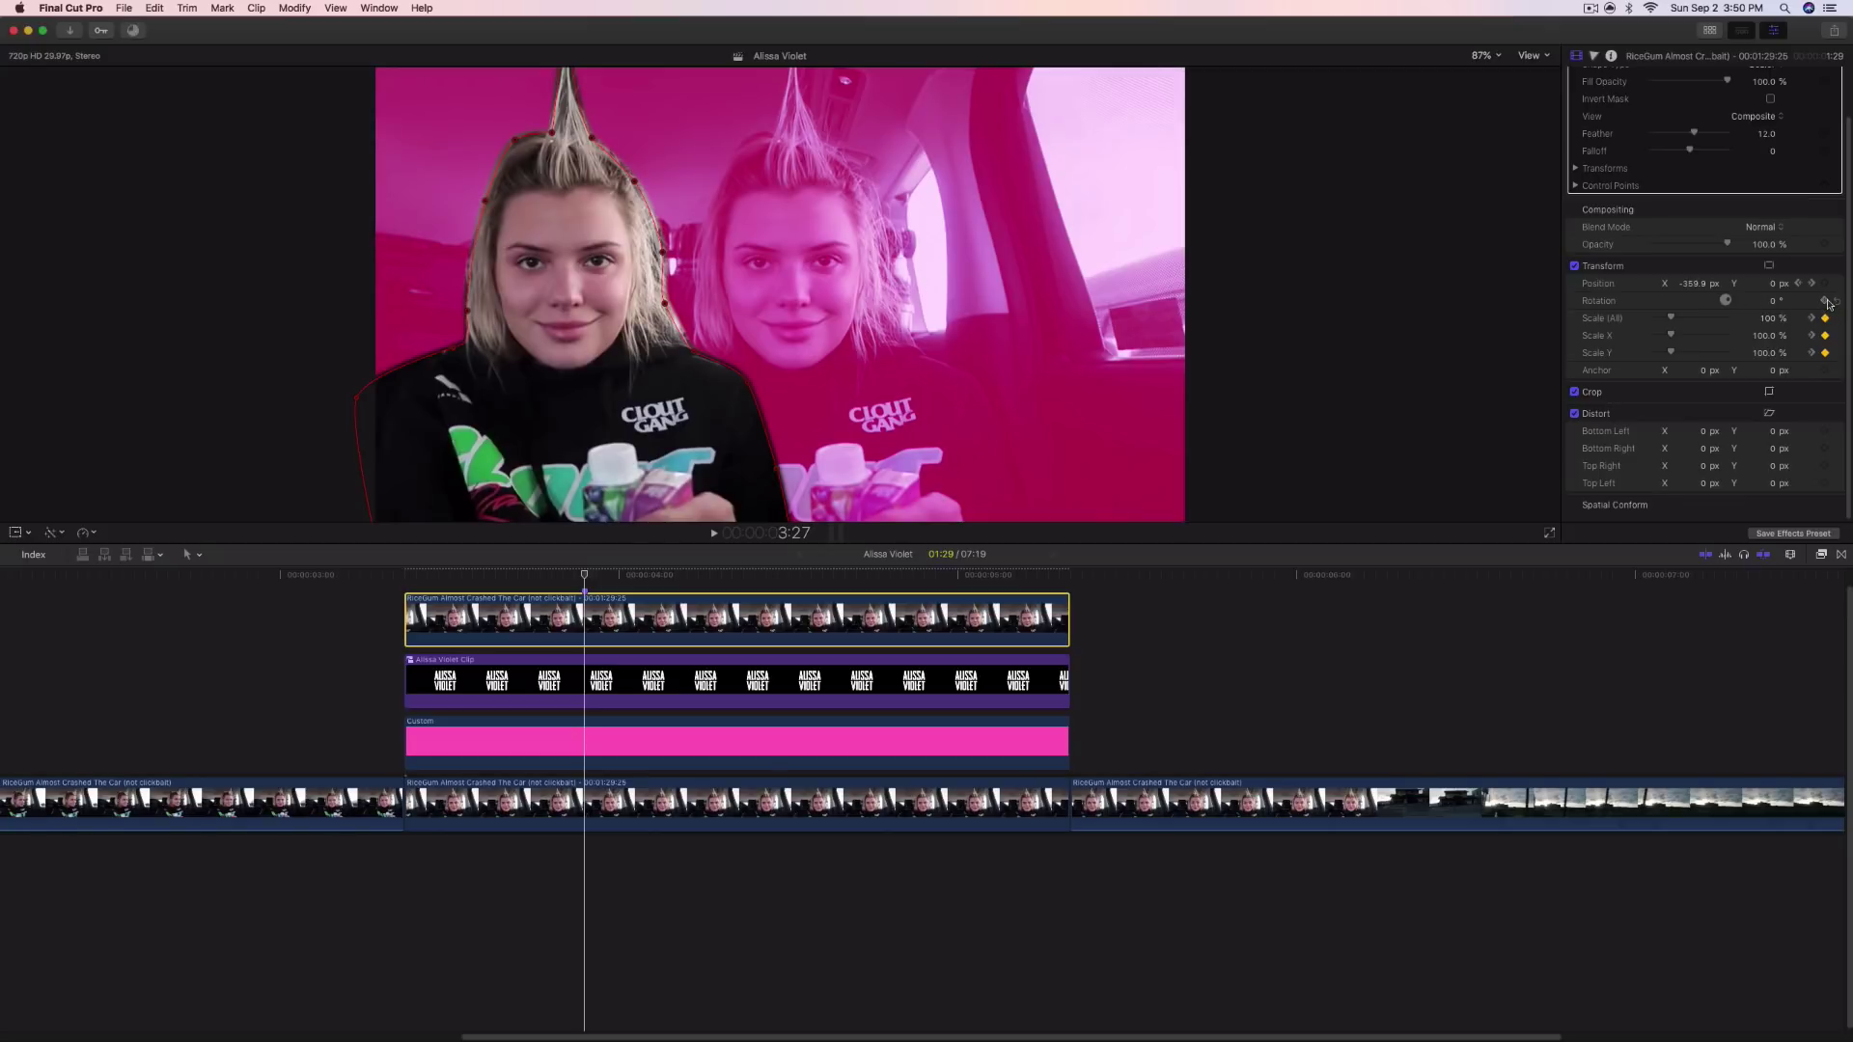
left_click_drag(585, 576, 1063, 583)
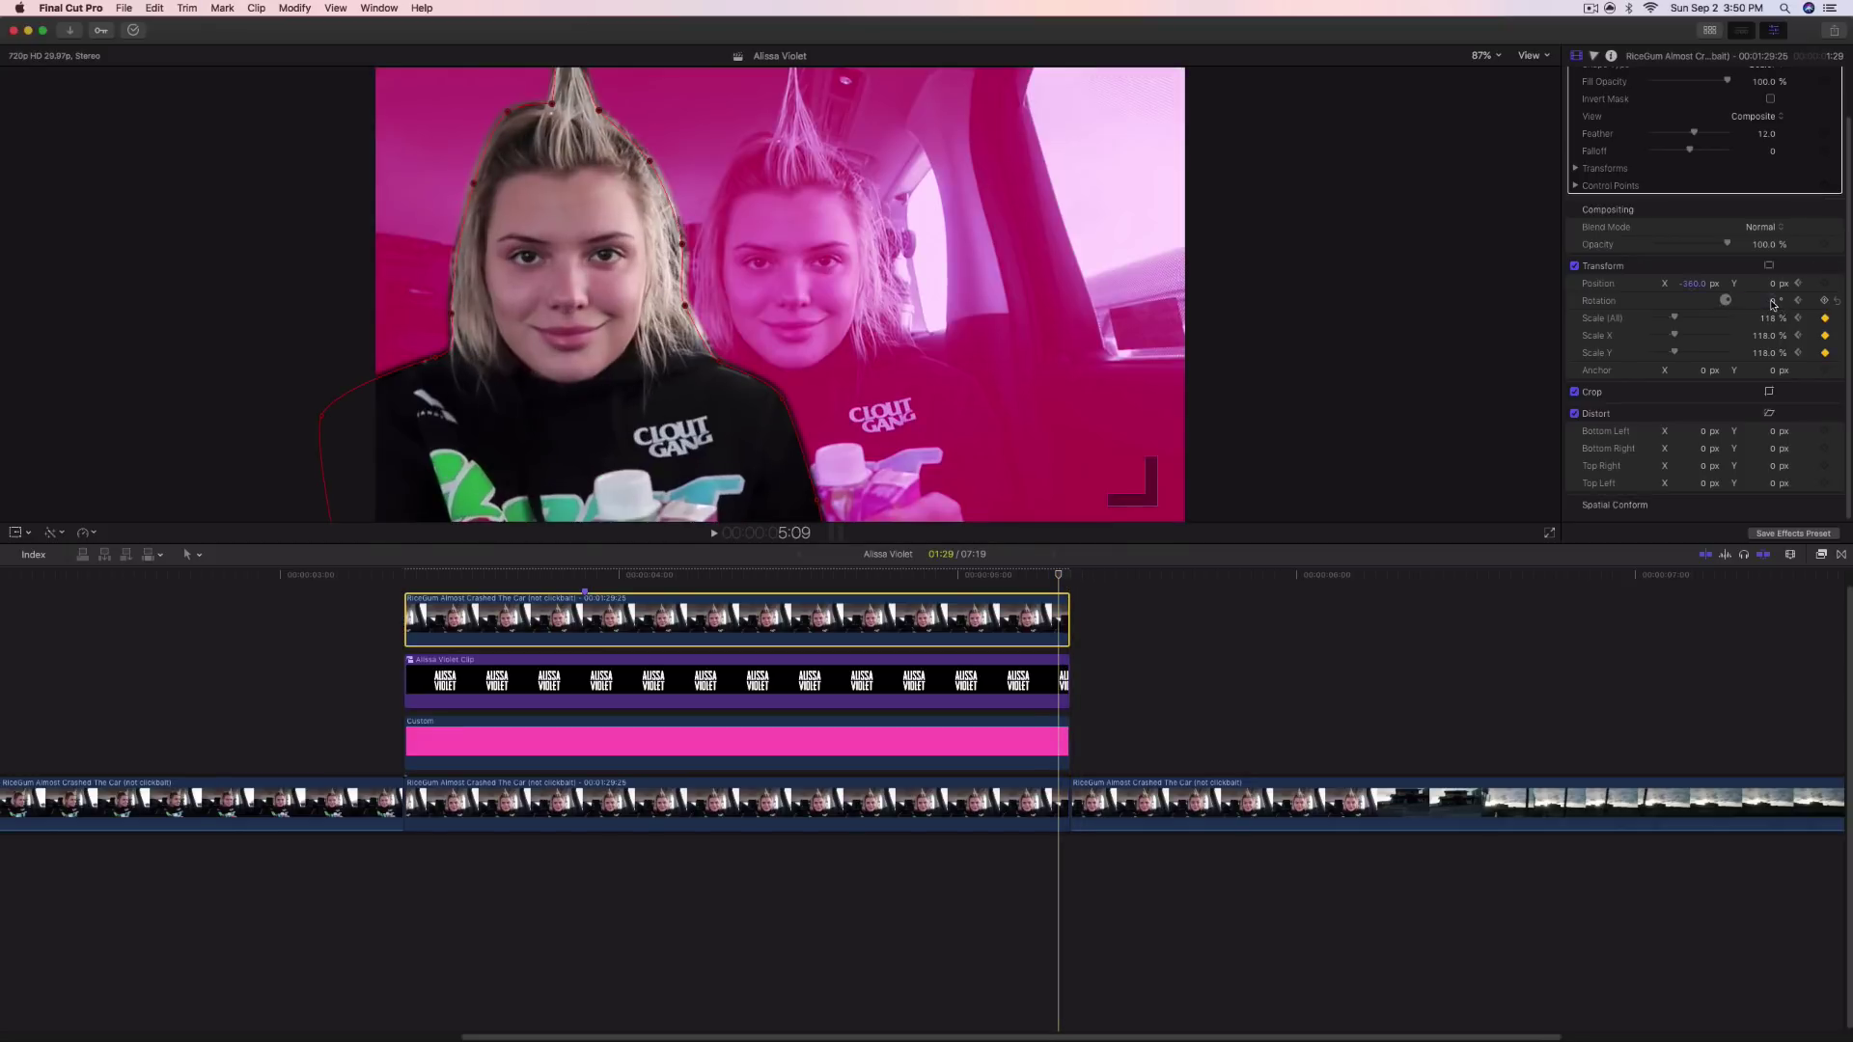
mouse_move(1772, 305)
left_mouse_down()
mouse_move(1830, 300)
mouse_move(1772, 320)
mouse_move(1793, 300)
left_mouse_up()
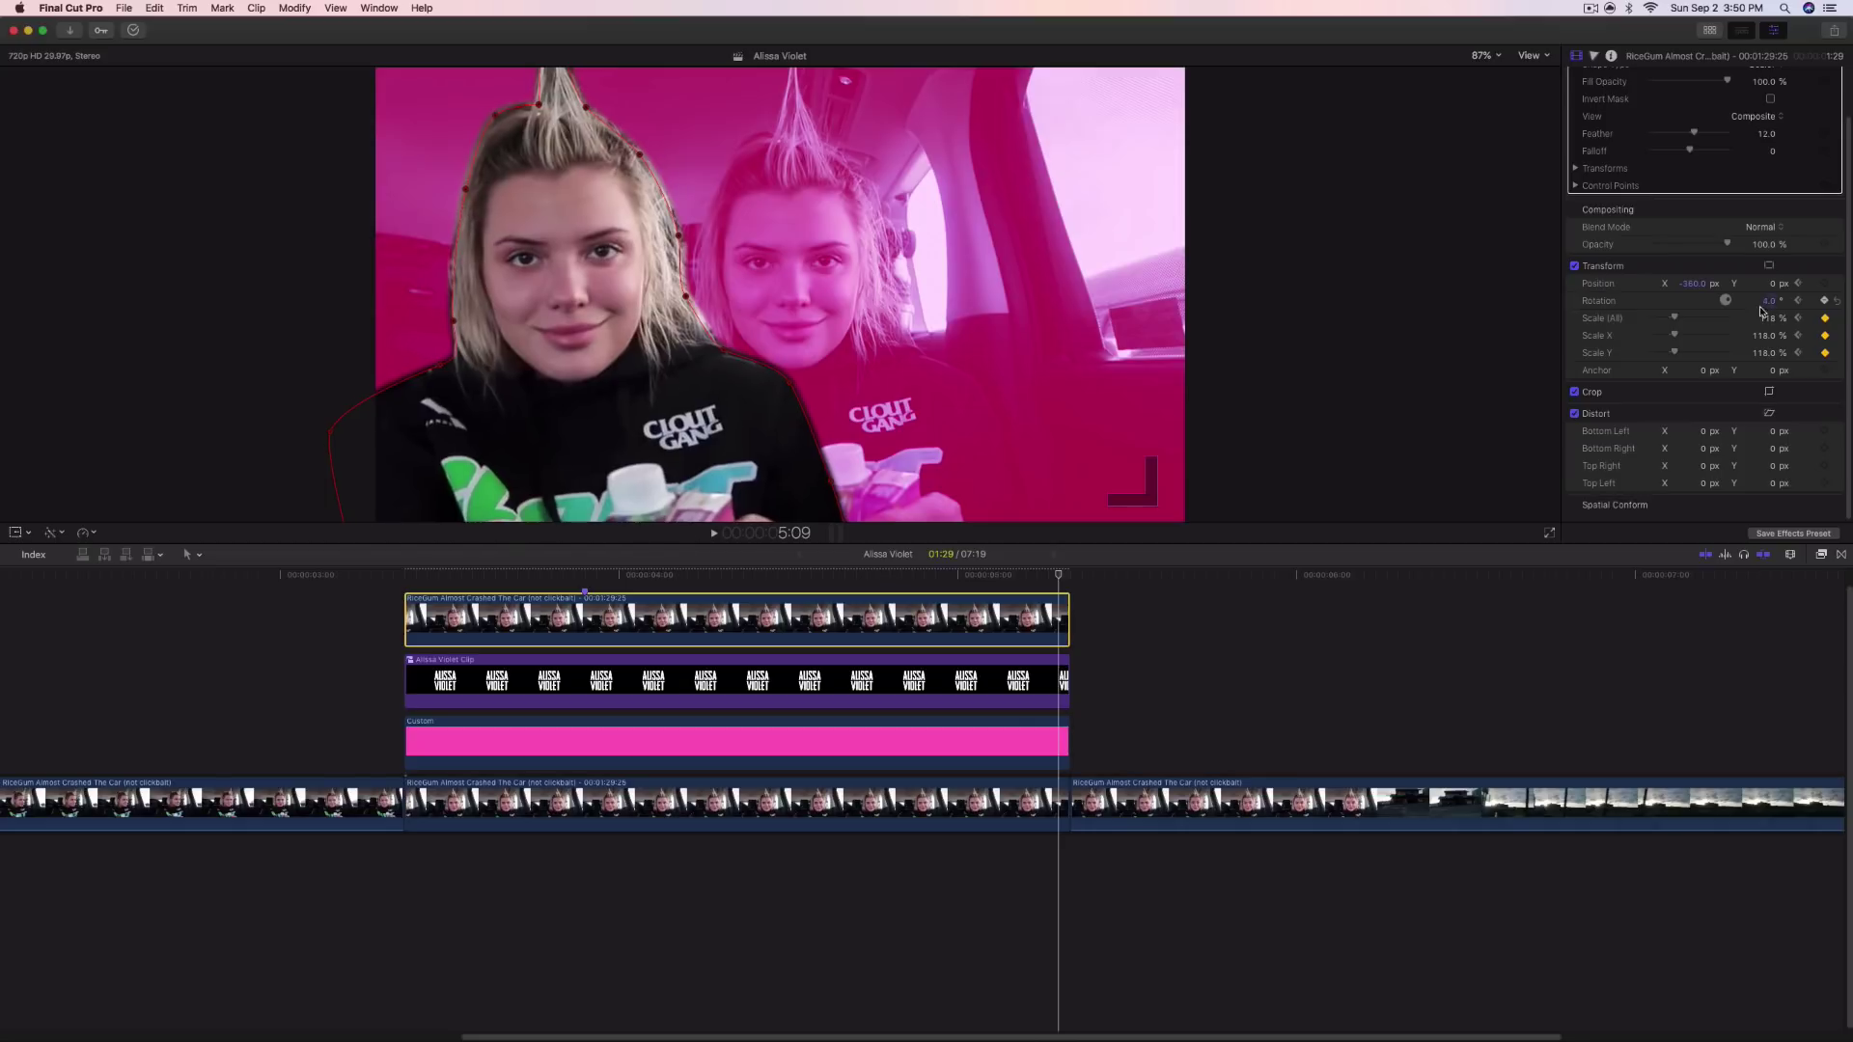
left_click_drag(1002, 573, 412, 571)
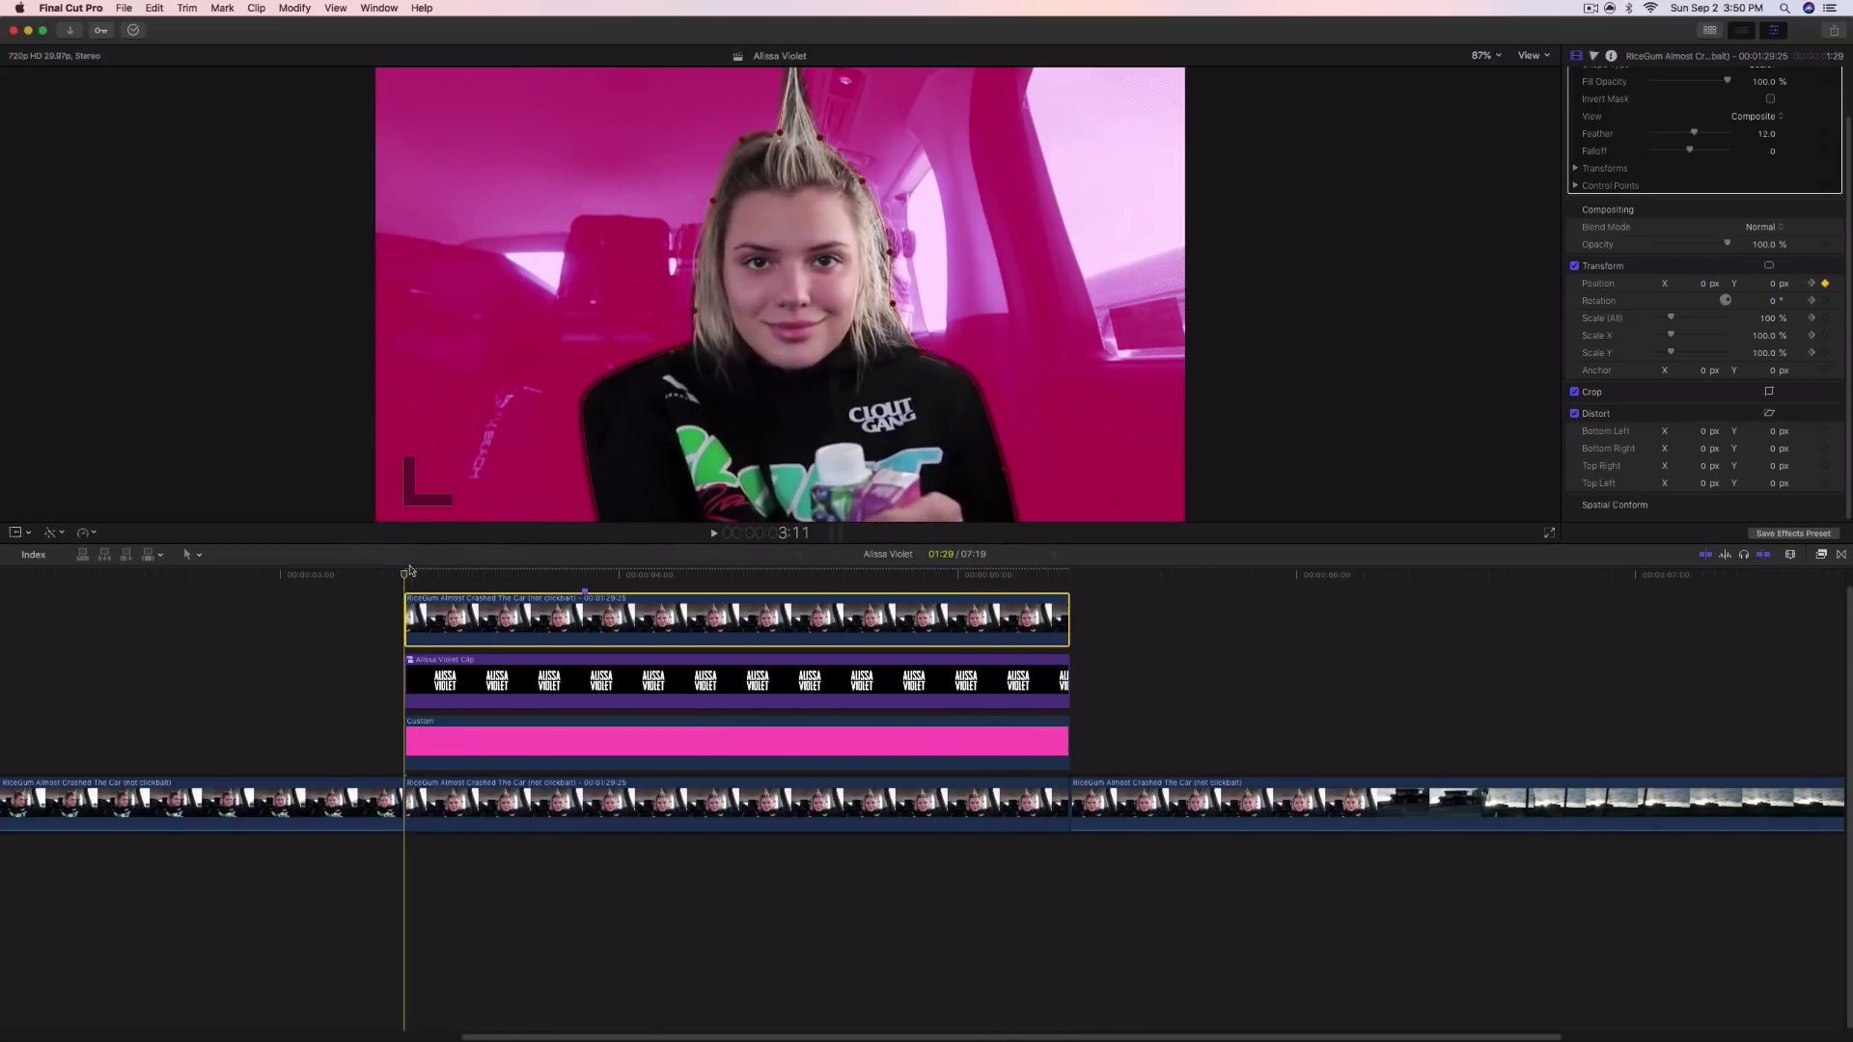
key("space")
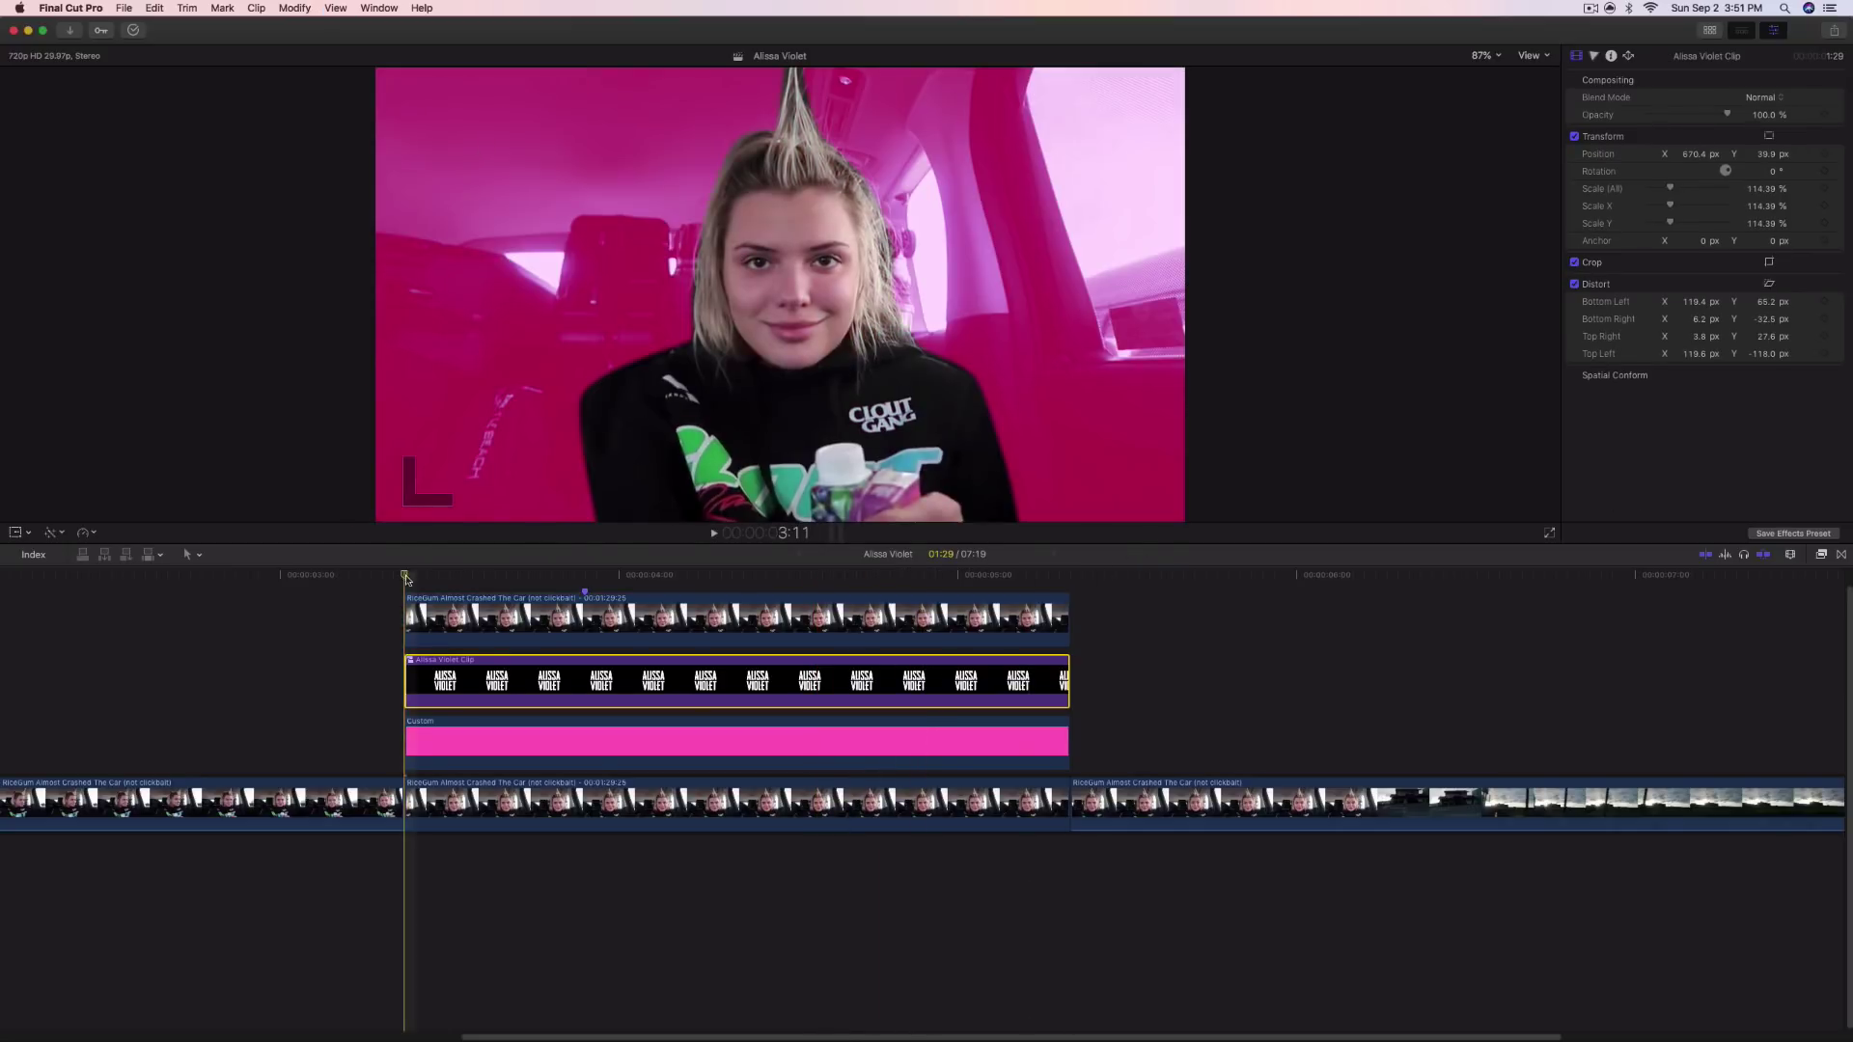
Keyframe the title clip's transform at the freeze frame's start, slide it in to about X -77 px at 3:27, and preview it
mouse_move(413, 575)
left_mouse_down()
mouse_move(502, 575)
mouse_move(413, 599)
left_mouse_up()
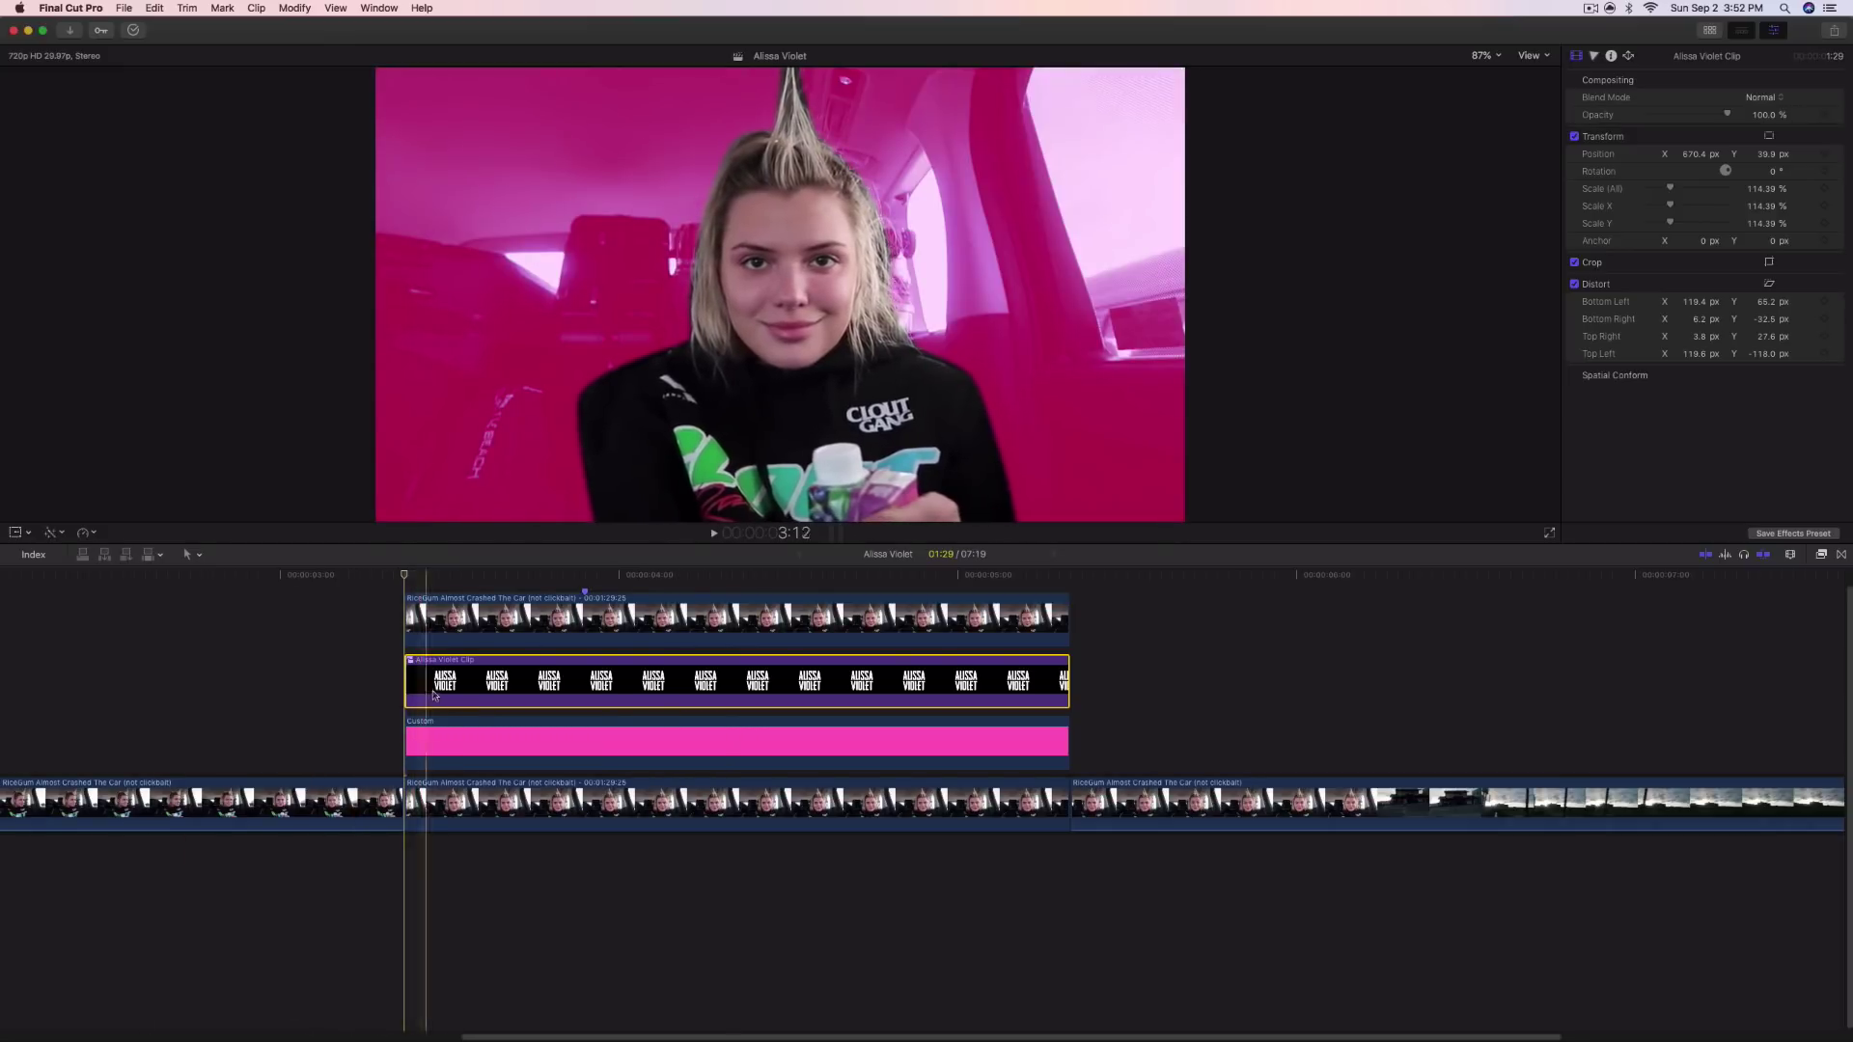
left_click(15, 534)
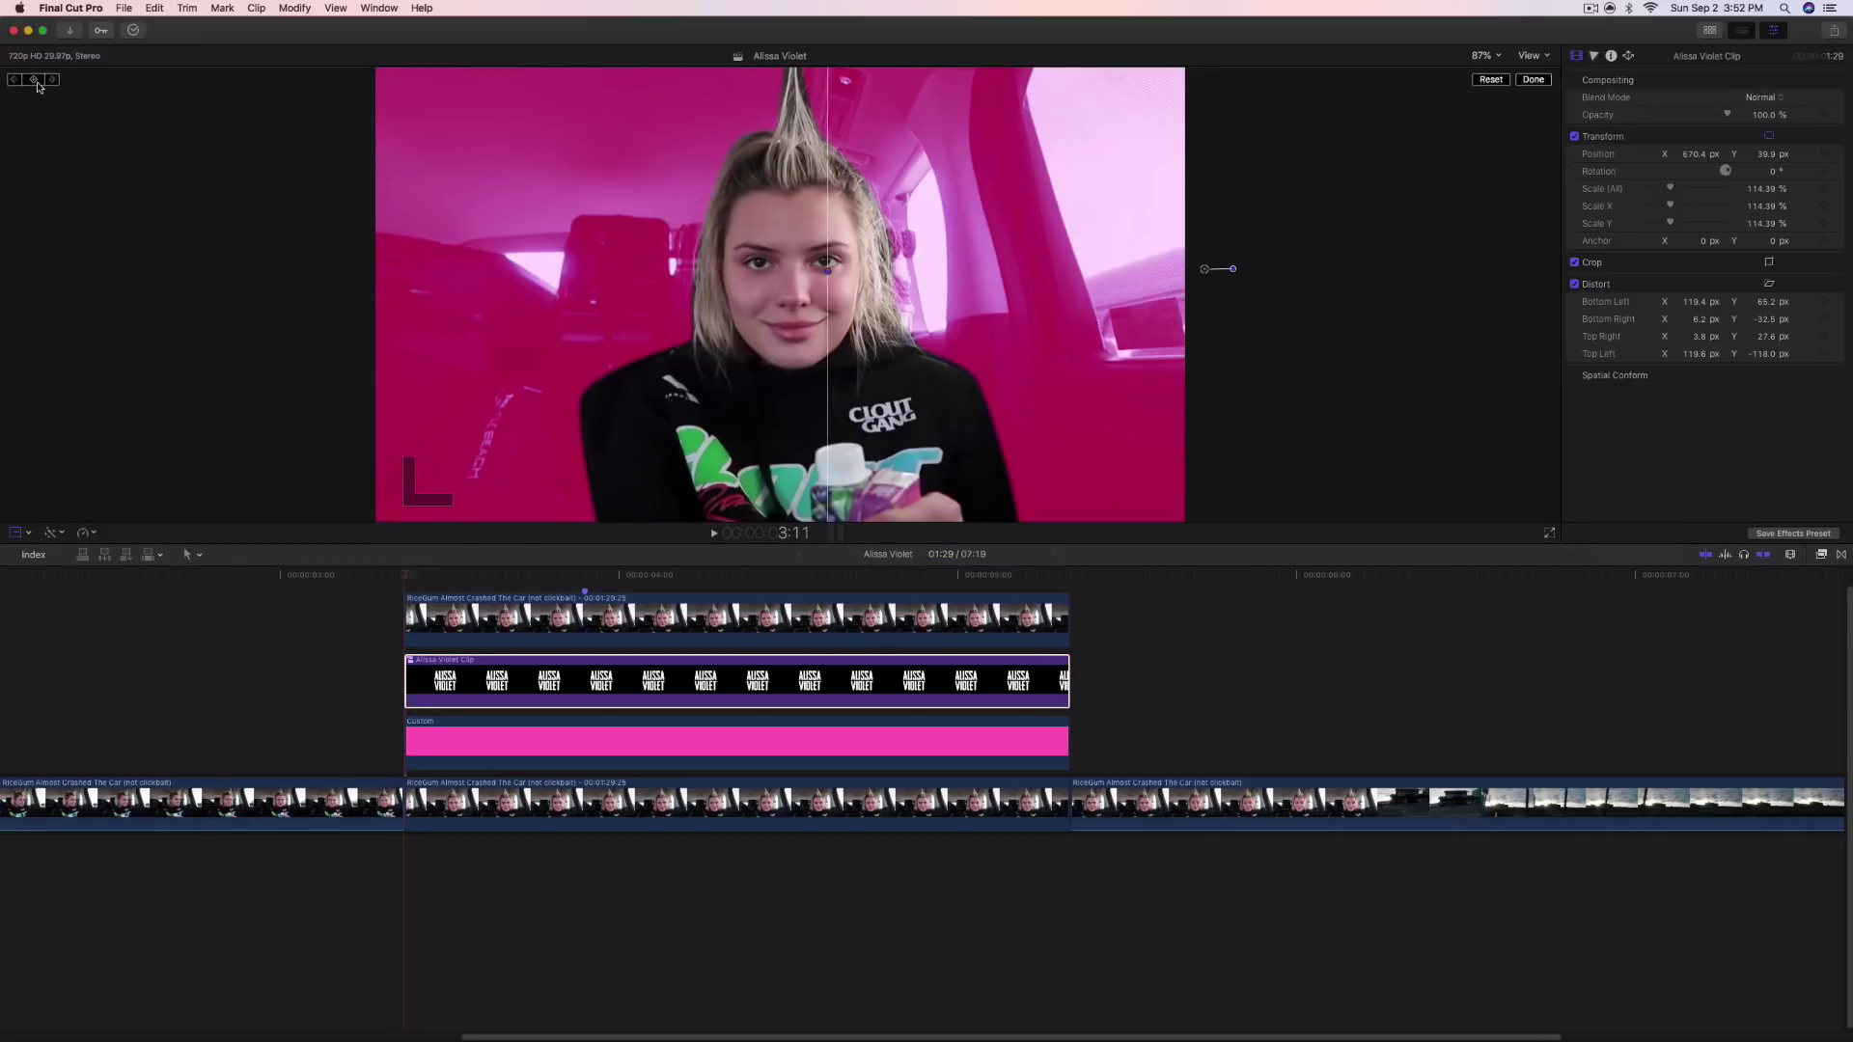
left_click_drag(422, 573, 591, 581)
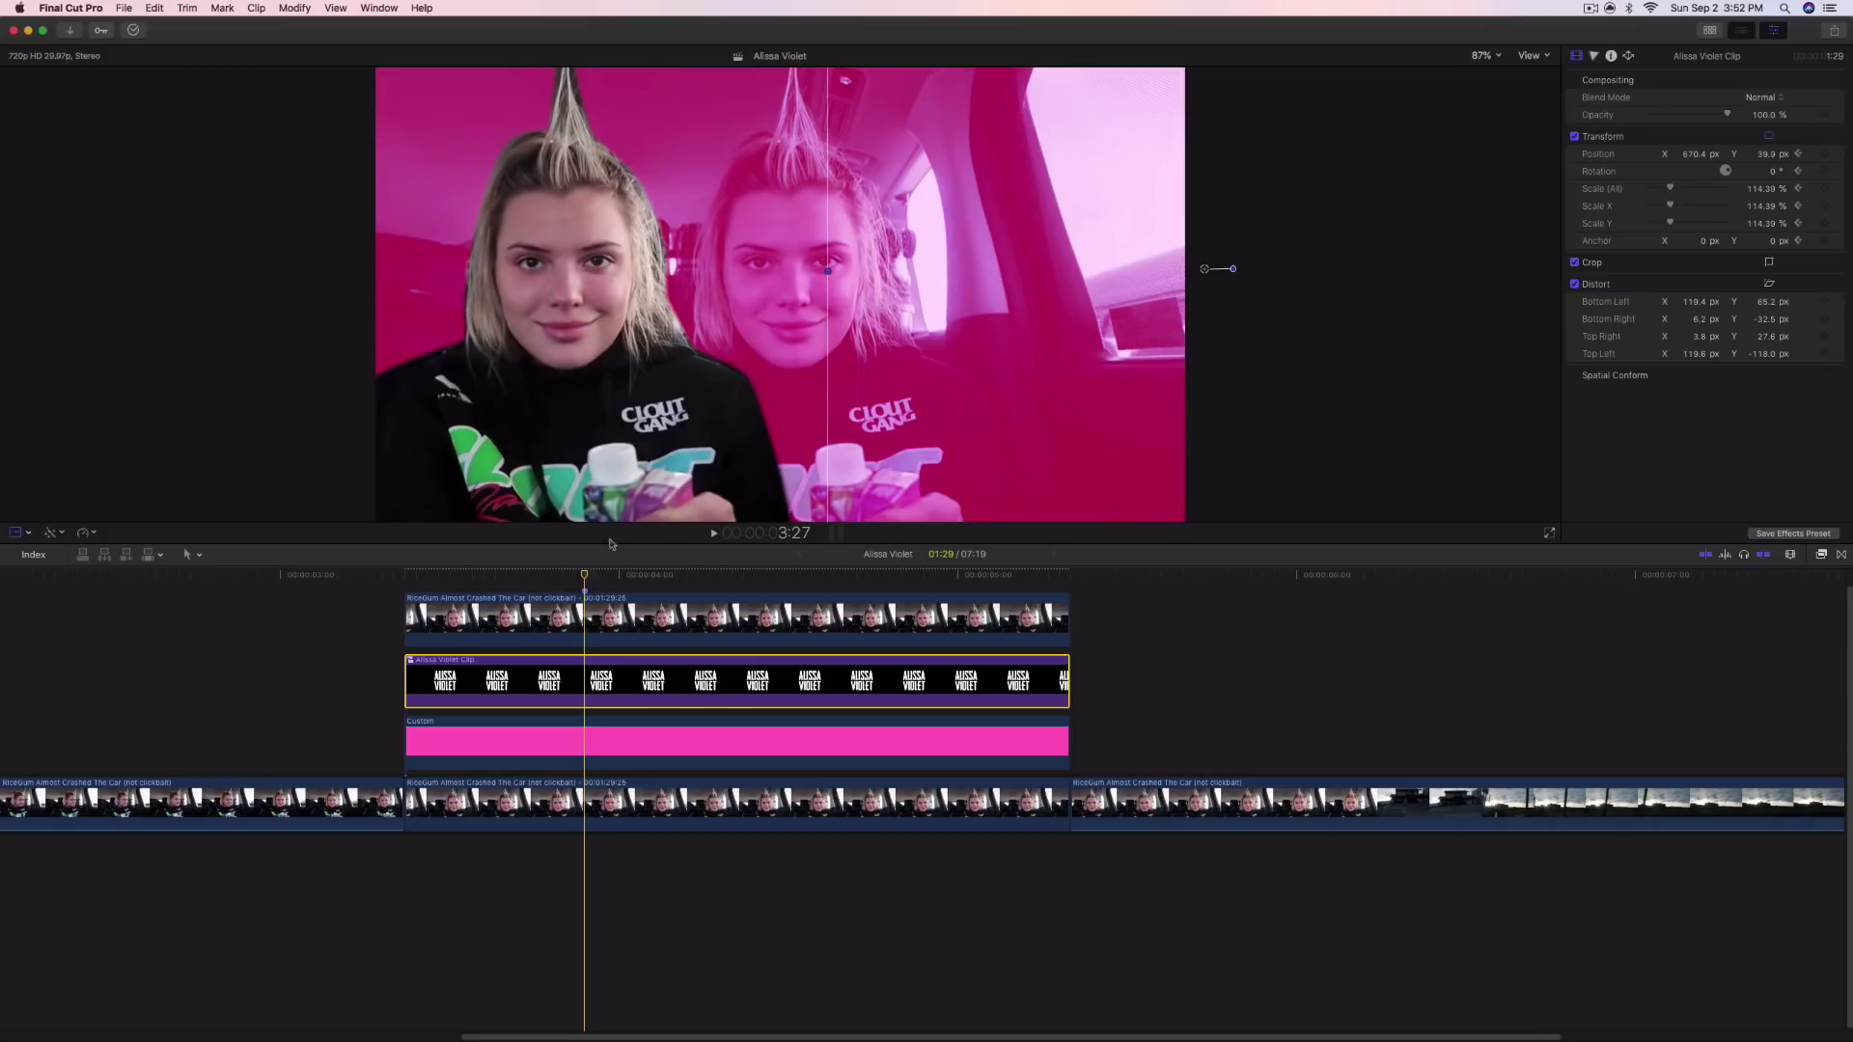
left_click_drag(1211, 275, 734, 272)
left_click_drag(490, 577, 389, 576)
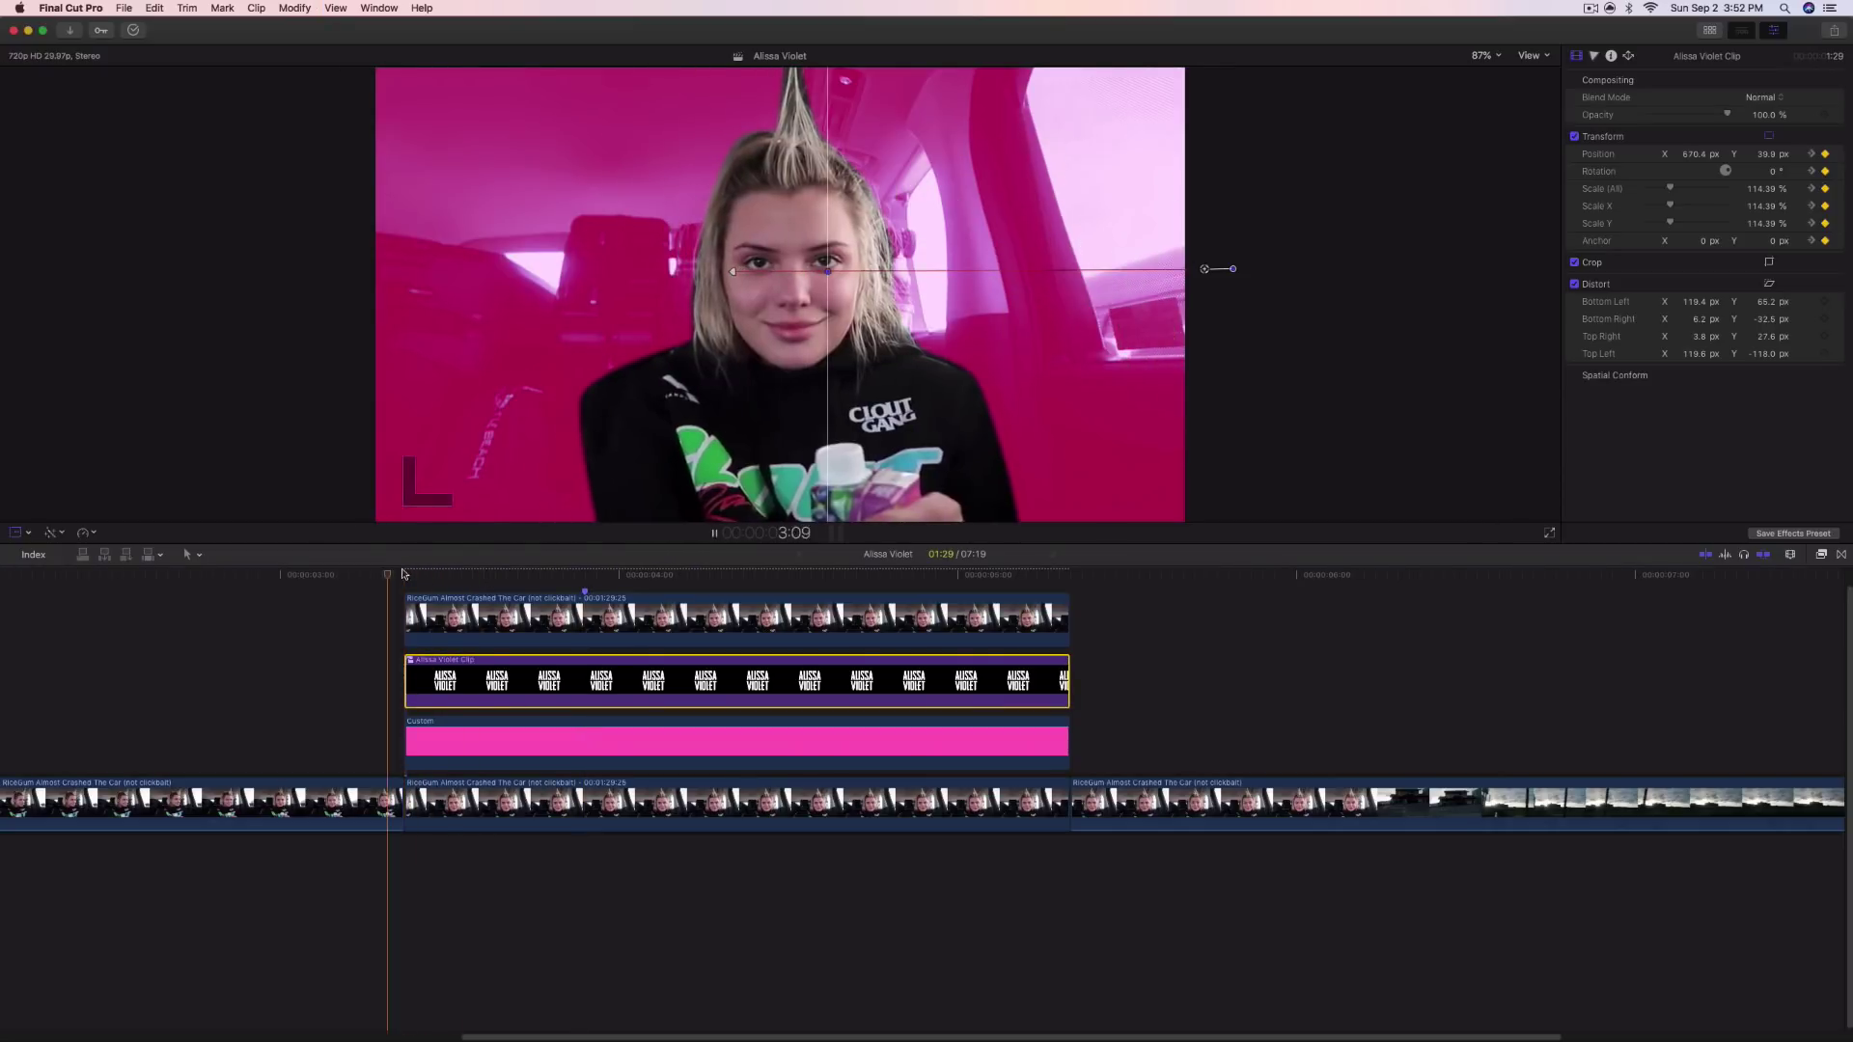
key("space")
key("space")
Move the title clip further left to about X -139 px at 4:03 and preview the motion
mouse_move(586, 576)
left_mouse_down()
mouse_move(488, 576)
mouse_move(584, 577)
left_mouse_up()
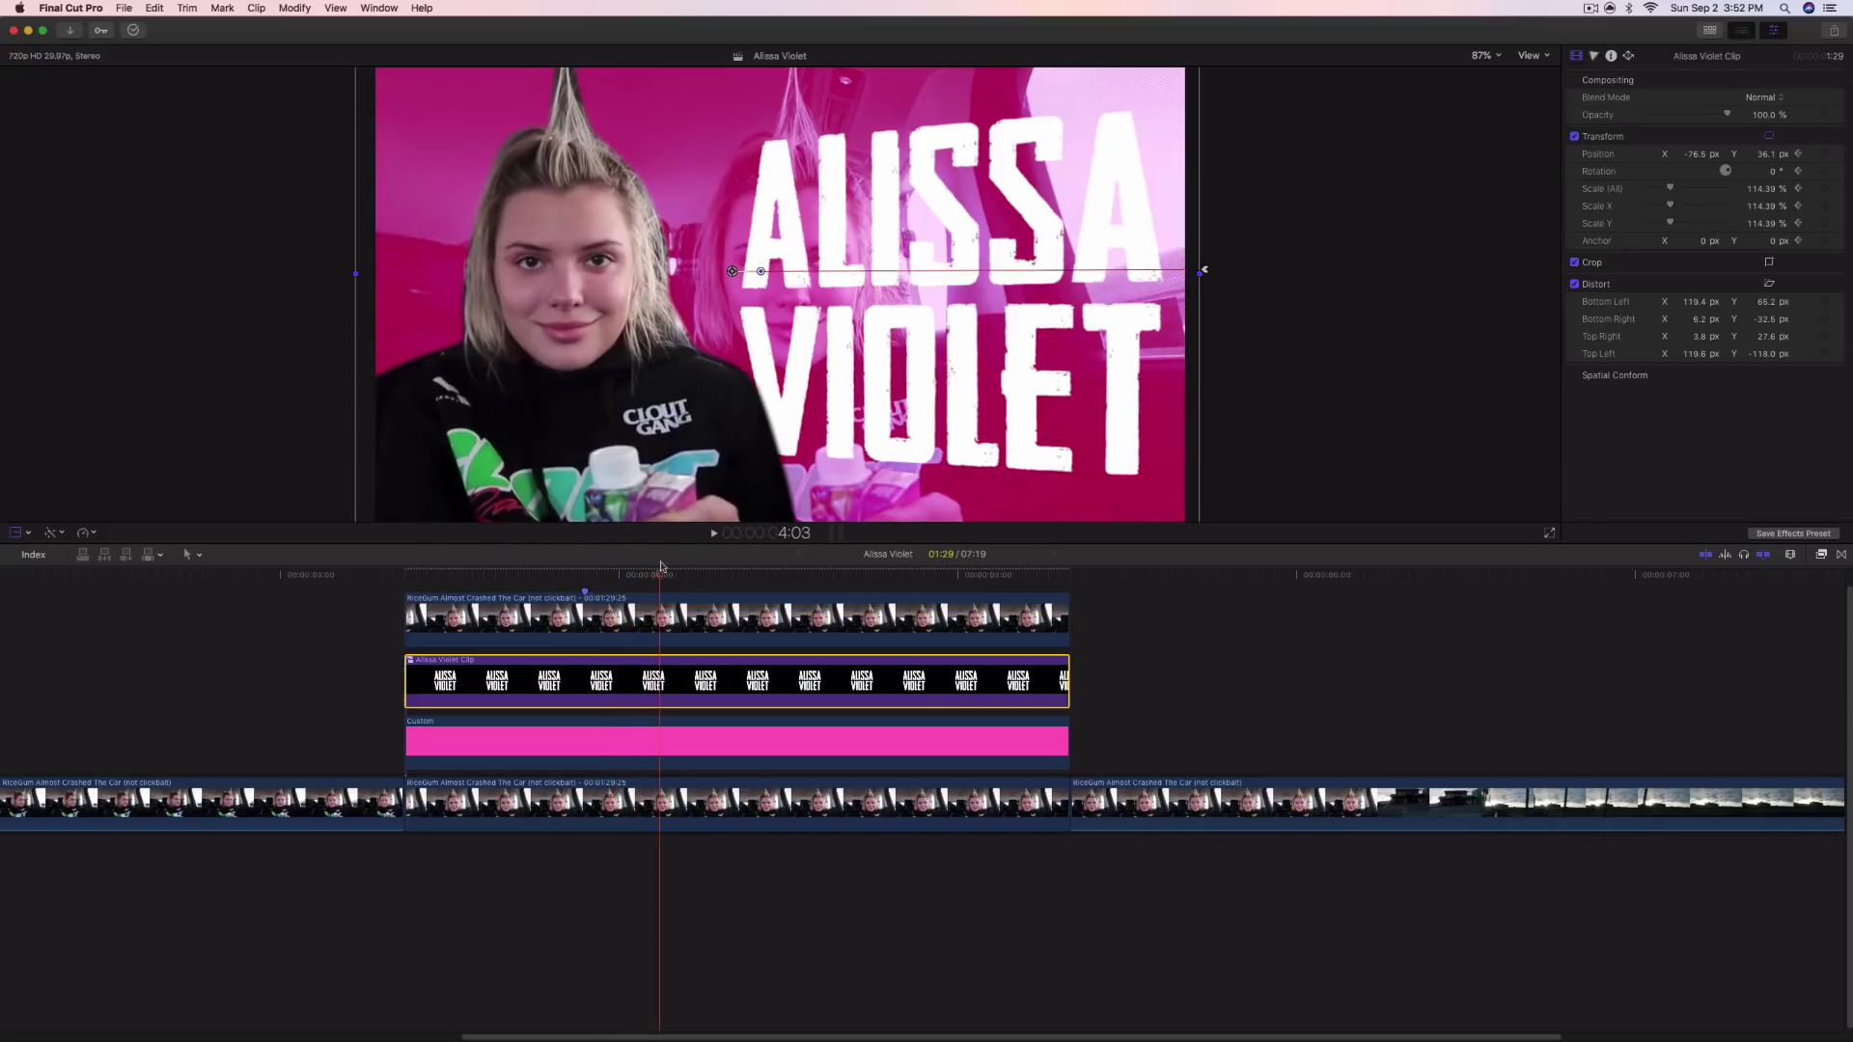
left_click_drag(733, 272, 693, 271)
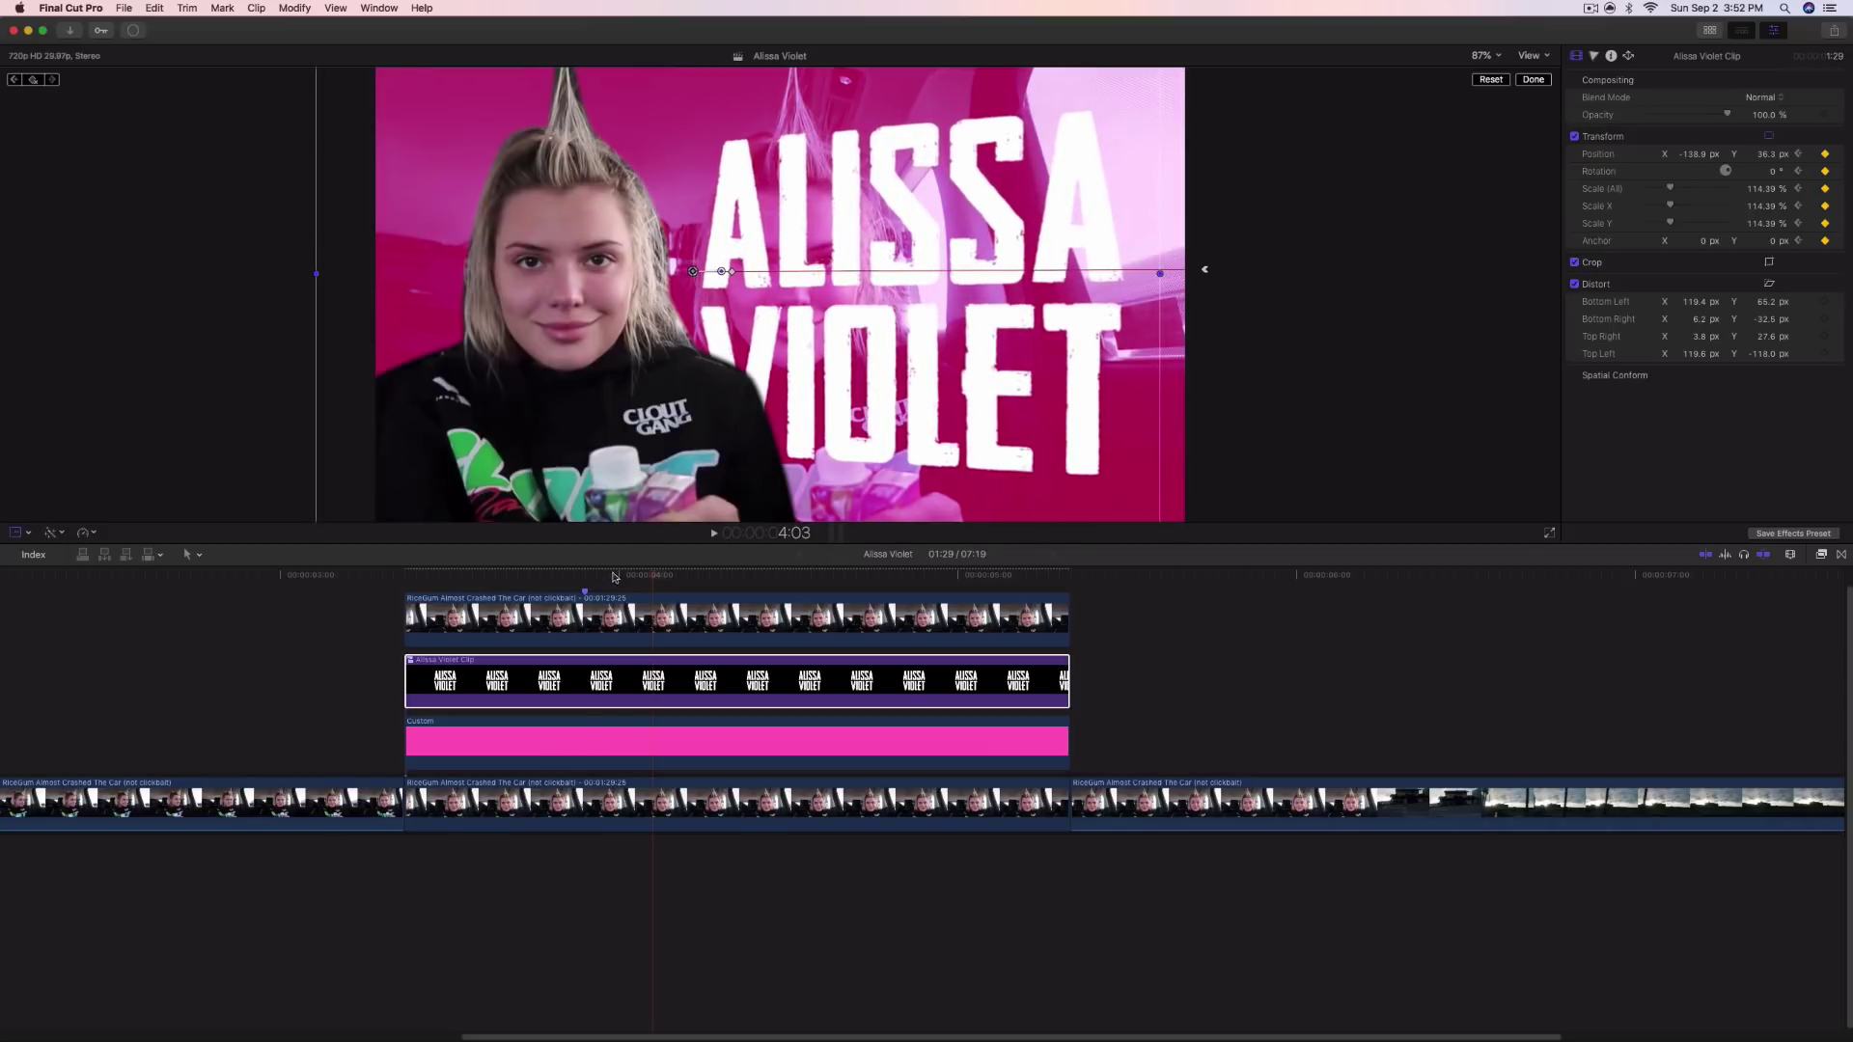
left_click_drag(615, 577, 490, 573)
key("space")
key("space")
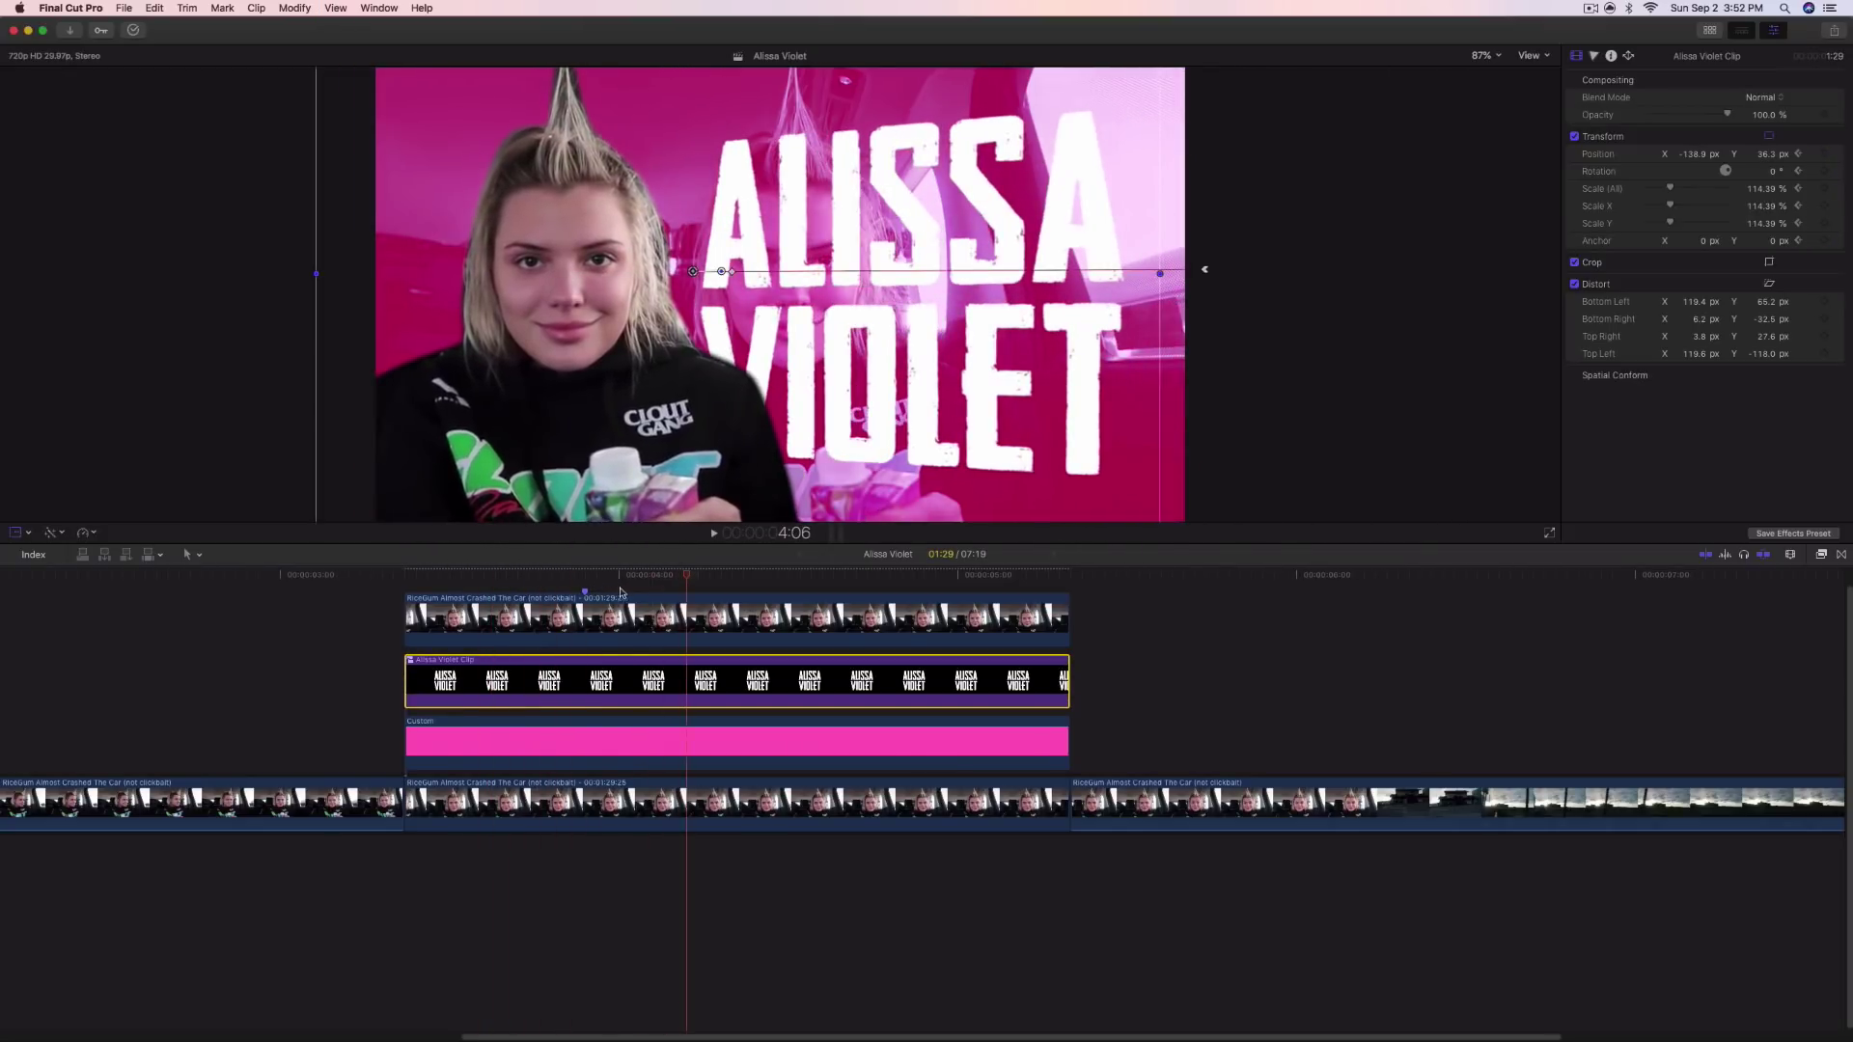
Move the title clip back right to about X -75 px at 4:08 and play the freeze frame from just before its start
left_click(603, 575)
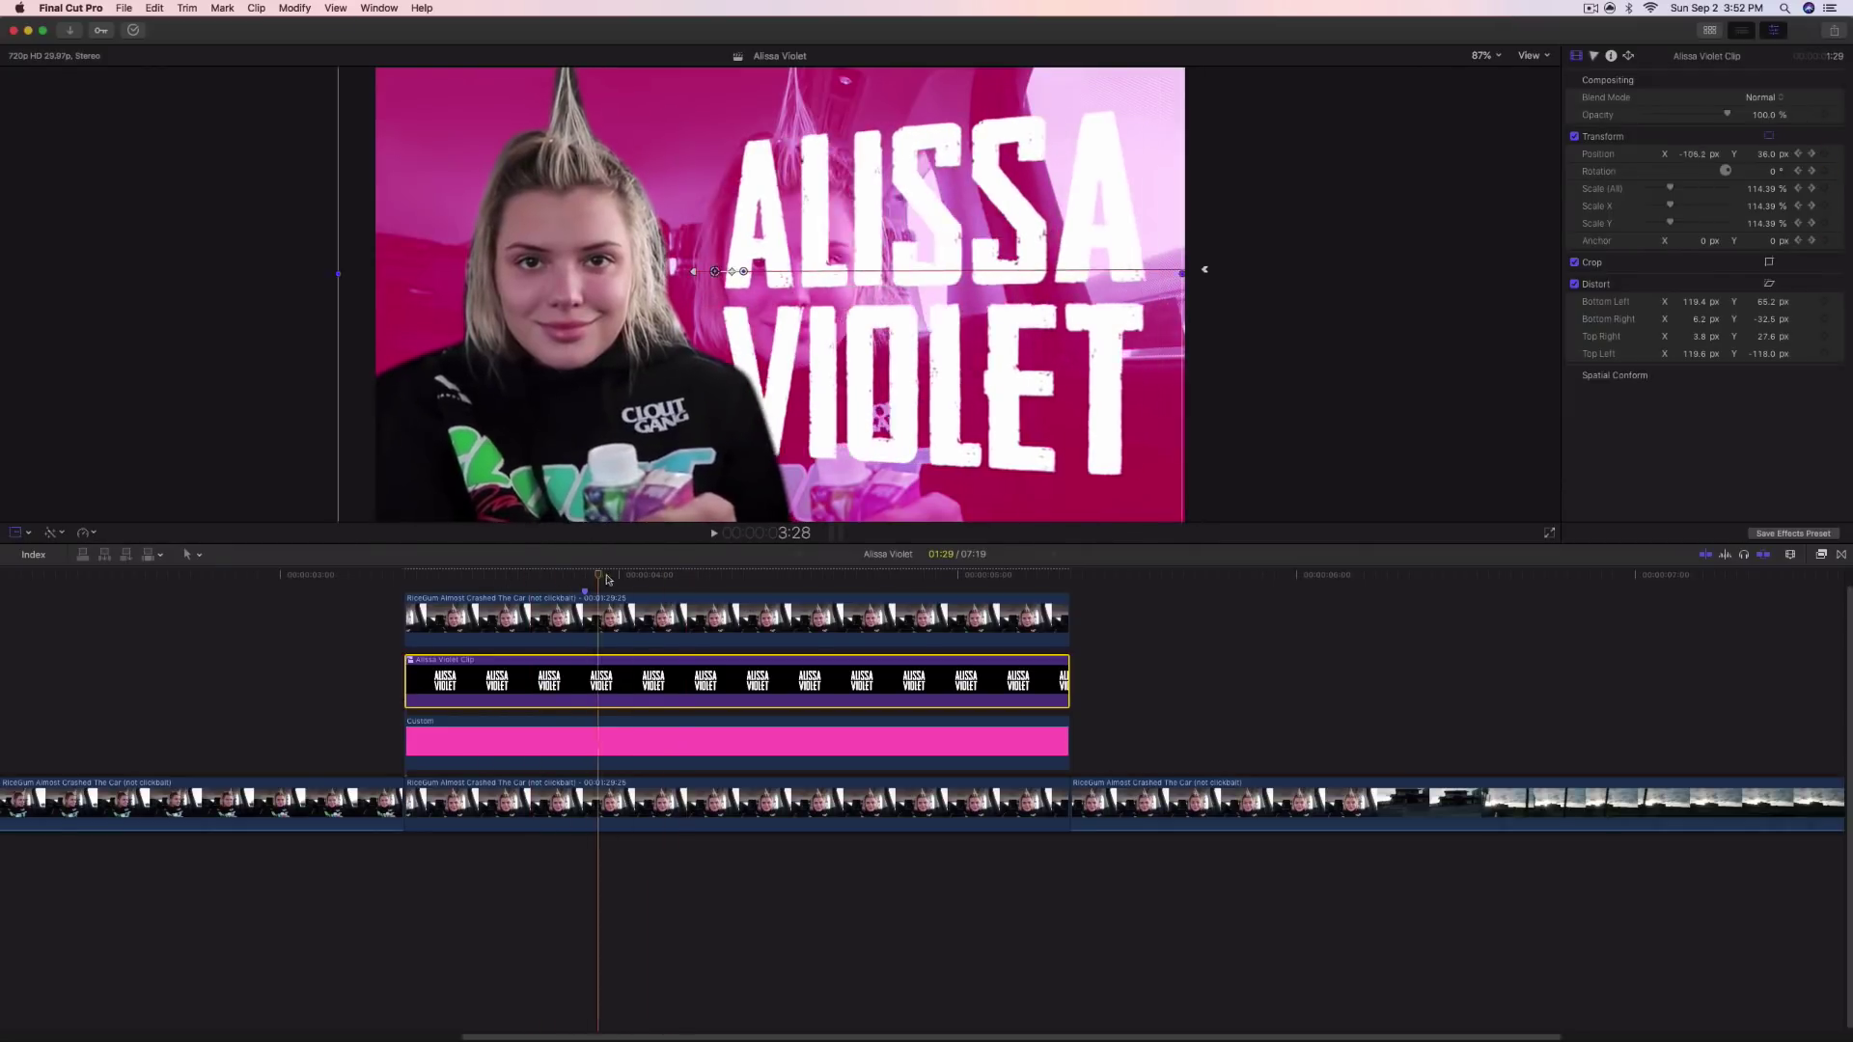
left_click_drag(608, 578, 650, 578)
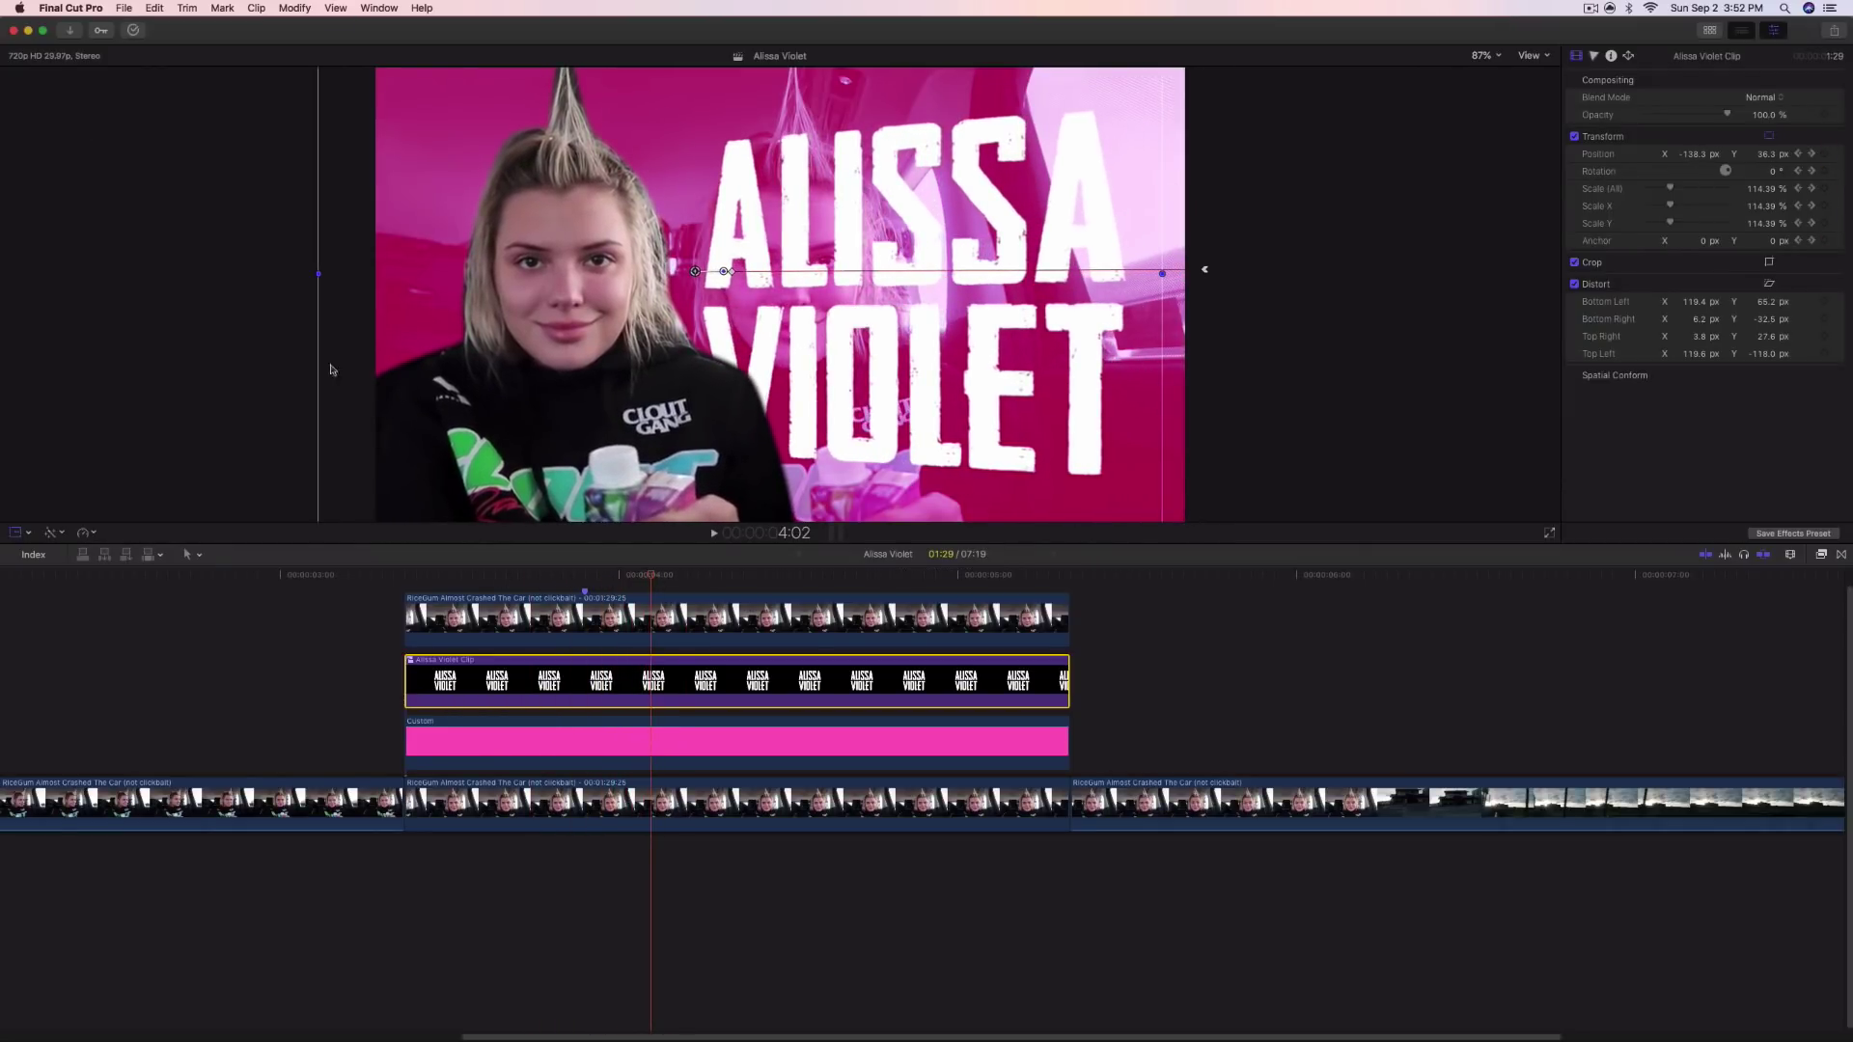
left_click(696, 273)
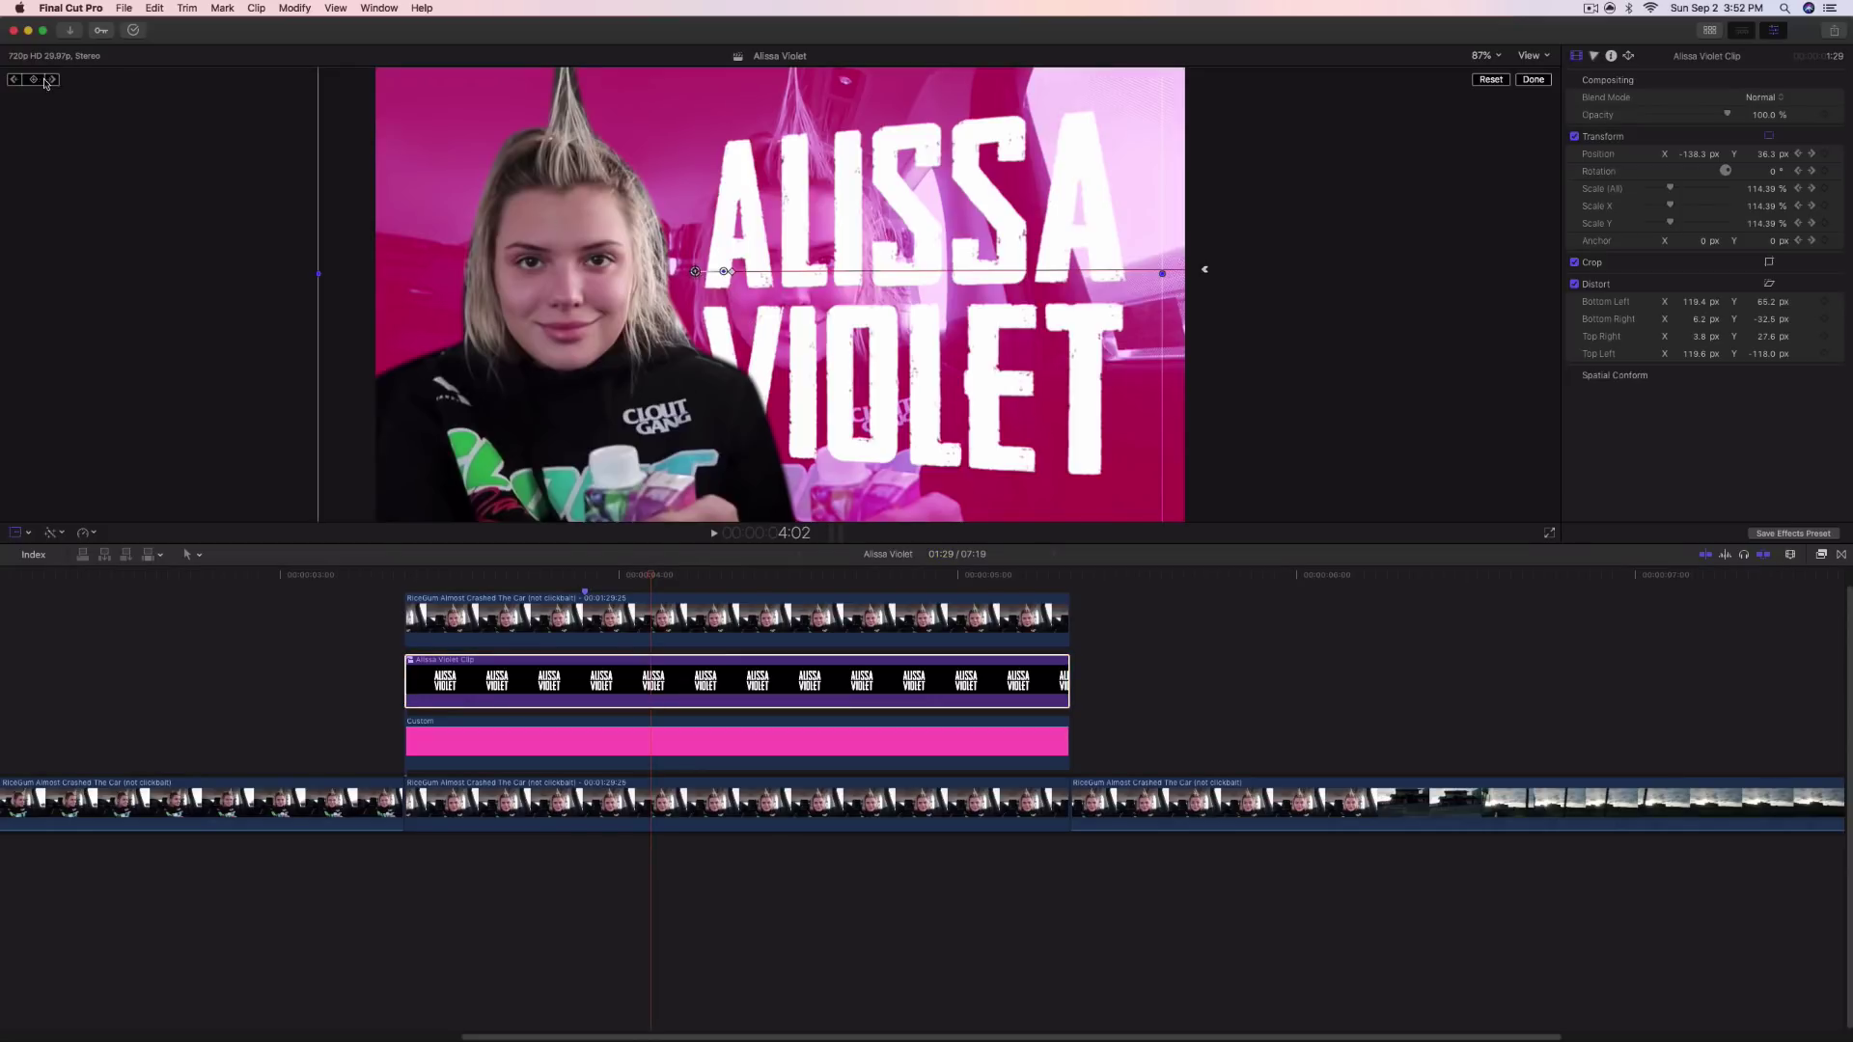
left_click_drag(644, 579, 715, 579)
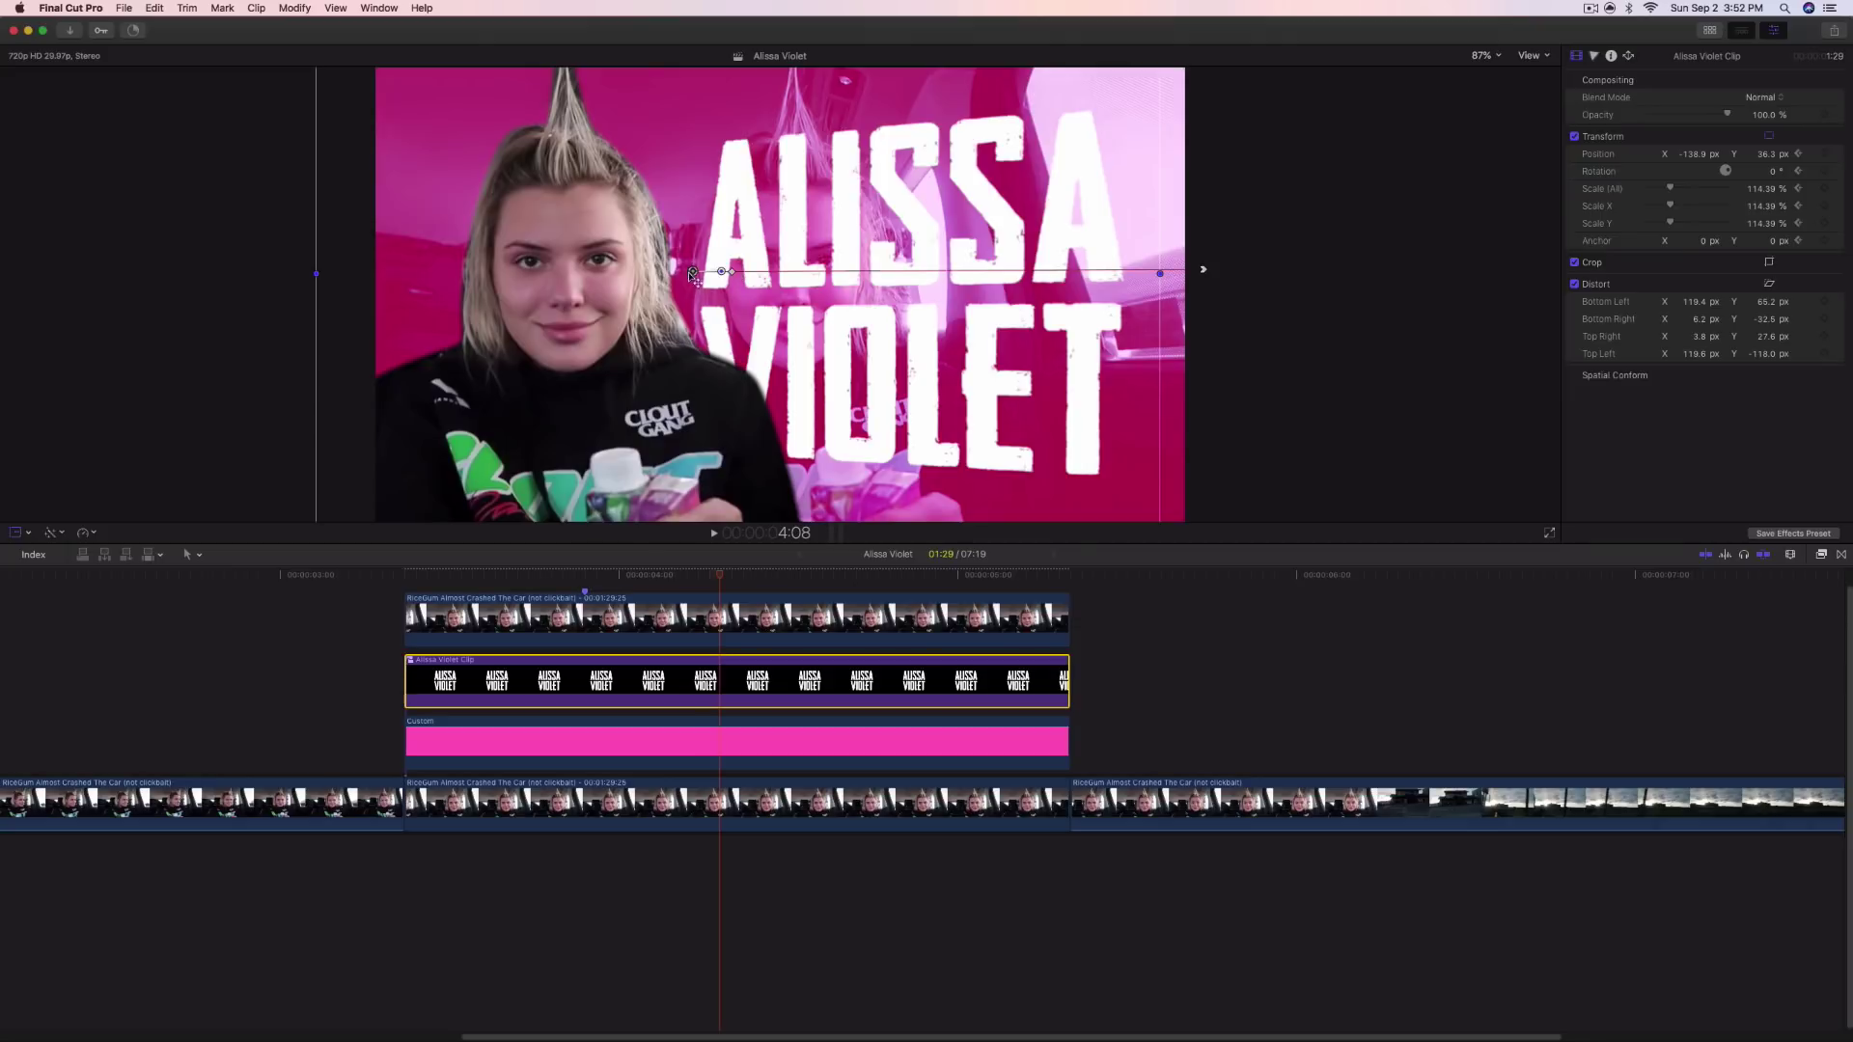
left_click_drag(694, 274, 734, 272)
left_click_drag(645, 580, 389, 576)
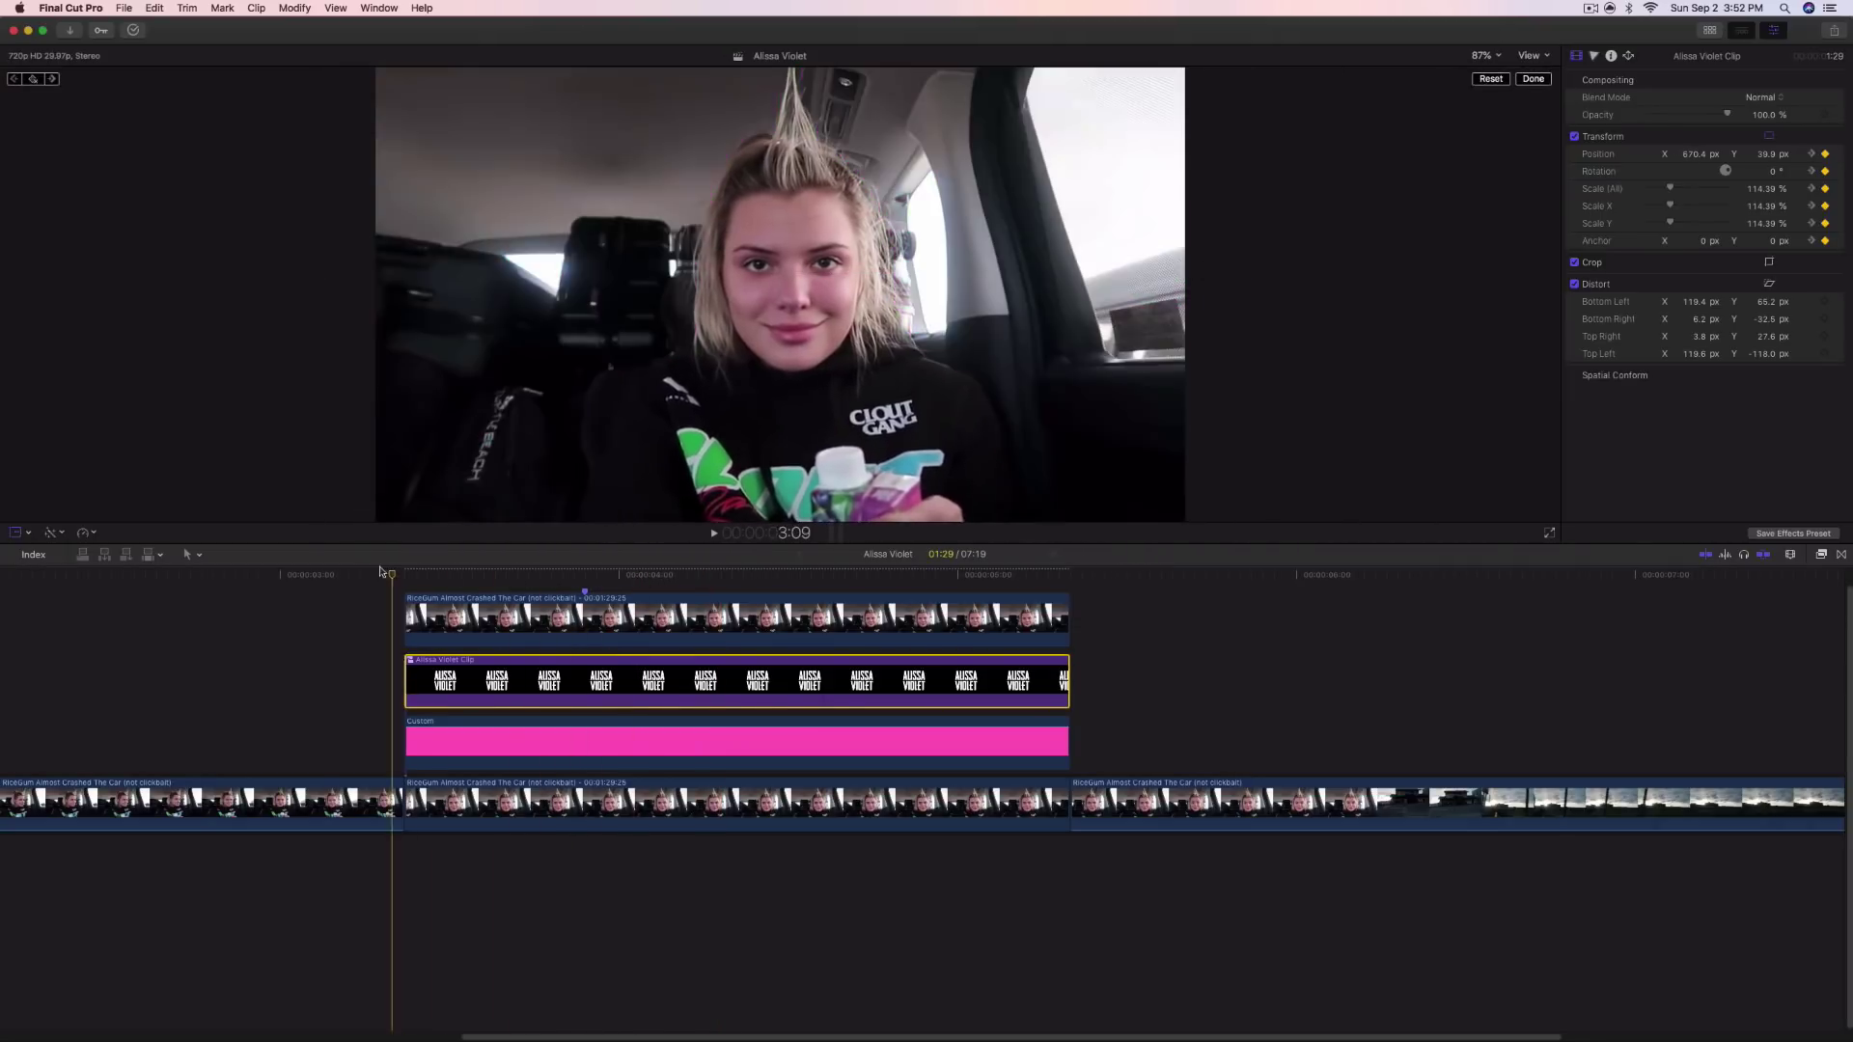
key("space")
key("space")
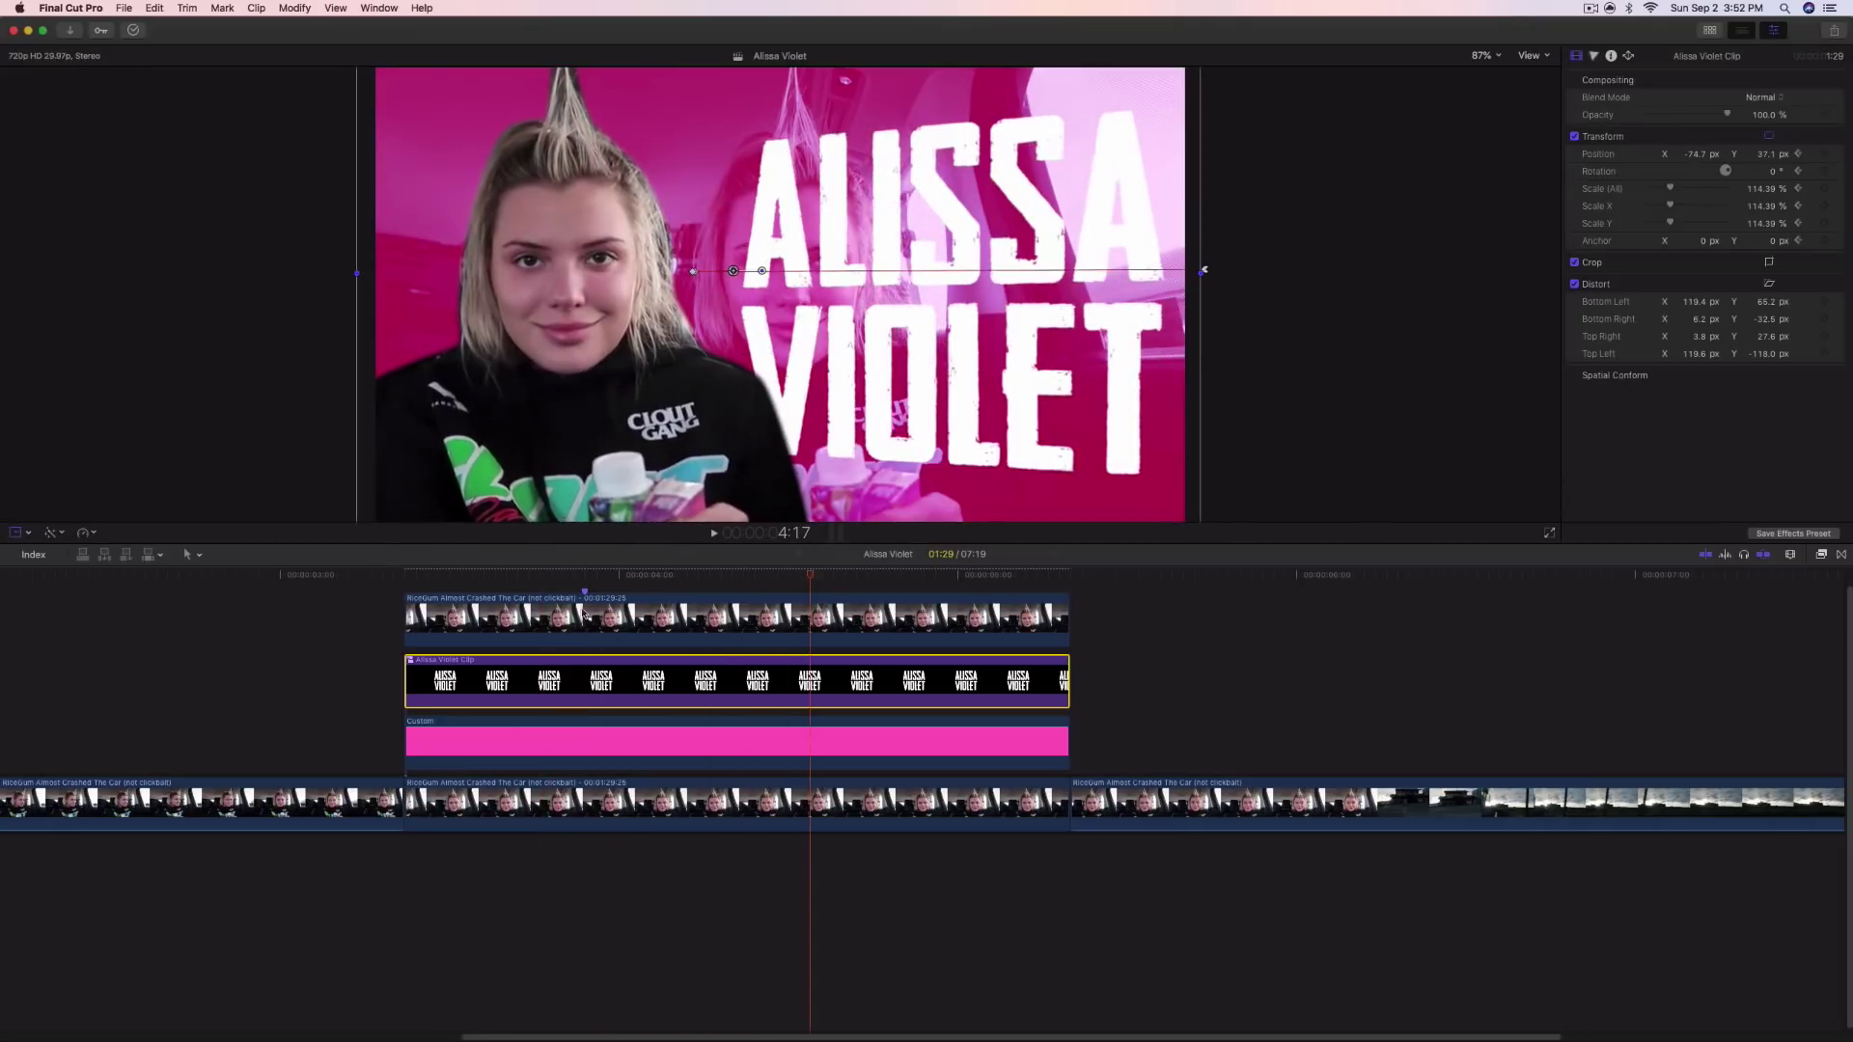
Move the title clip further left to about X -100 px at 4:08 and play the freeze frame
left_click_drag(583, 578, 518, 579)
key("space")
key("space")
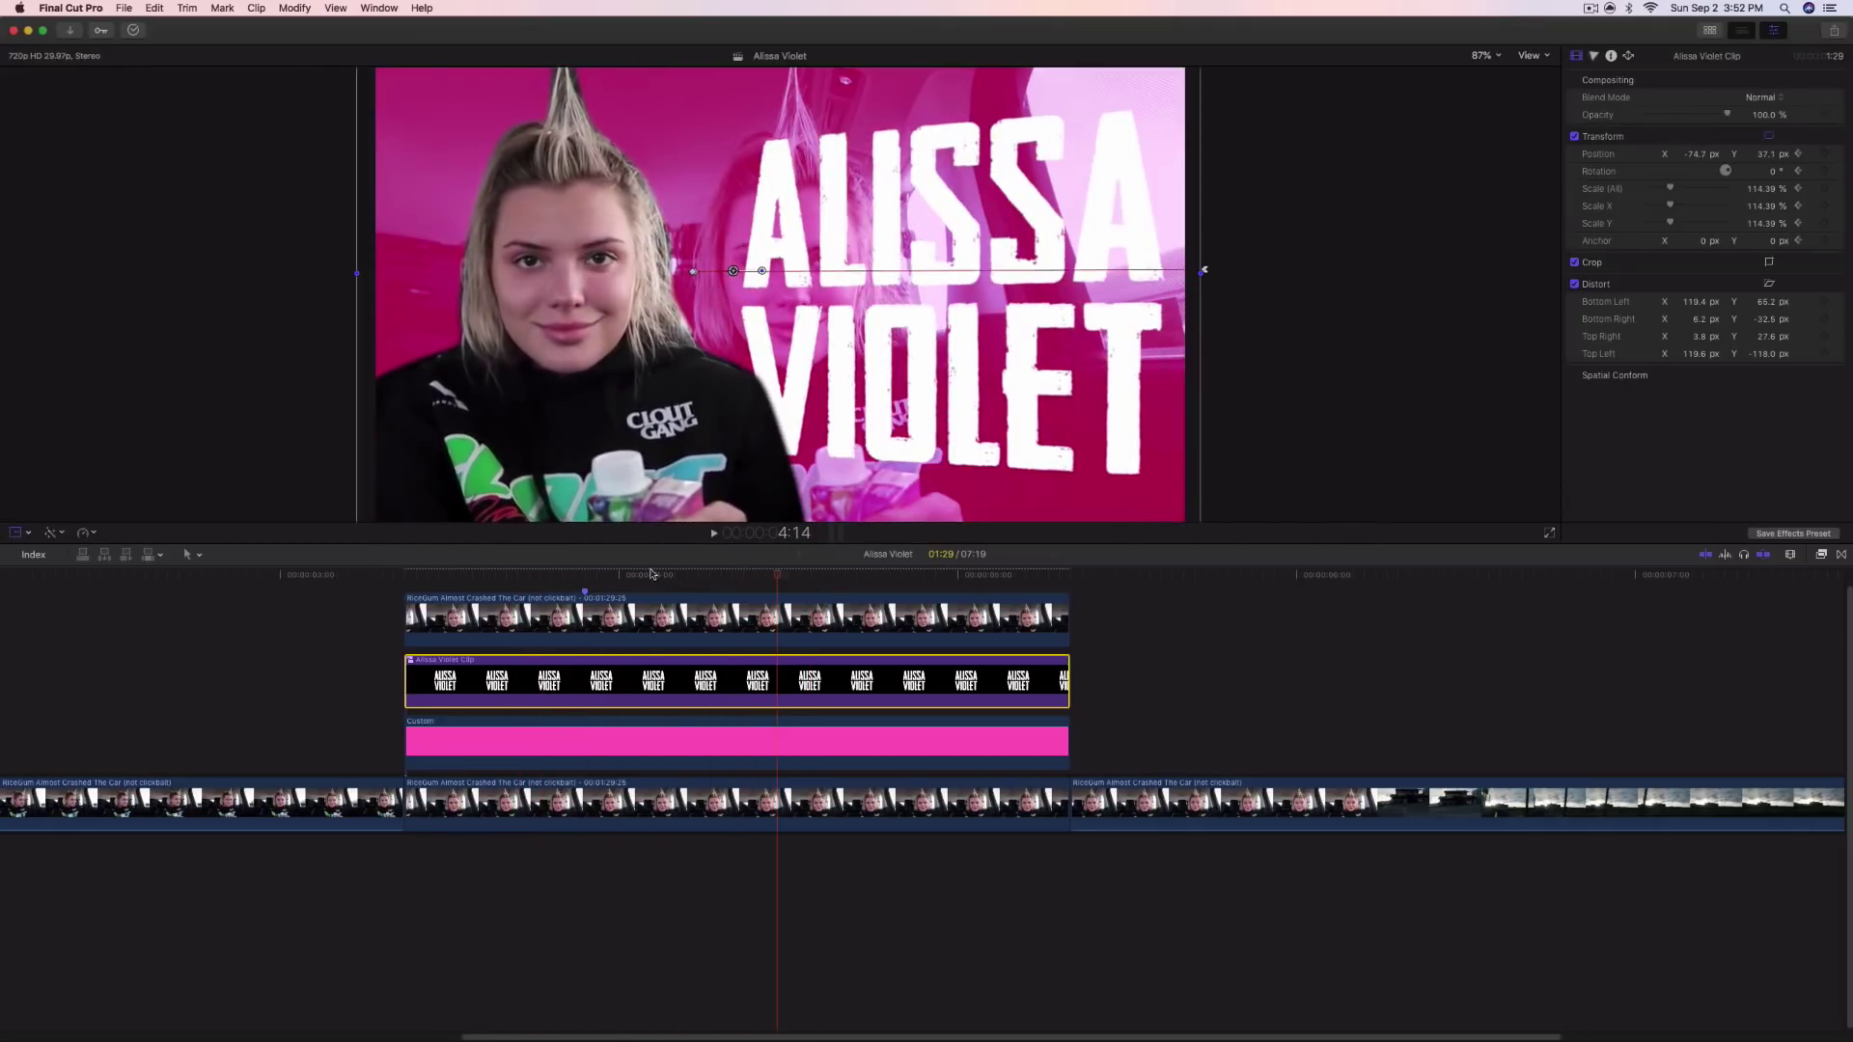
mouse_move(654, 576)
left_mouse_down()
mouse_move(614, 576)
mouse_move(728, 579)
mouse_move(649, 577)
left_mouse_up()
mouse_move(731, 271)
left_mouse_down()
mouse_move(770, 271)
mouse_move(717, 272)
left_mouse_up()
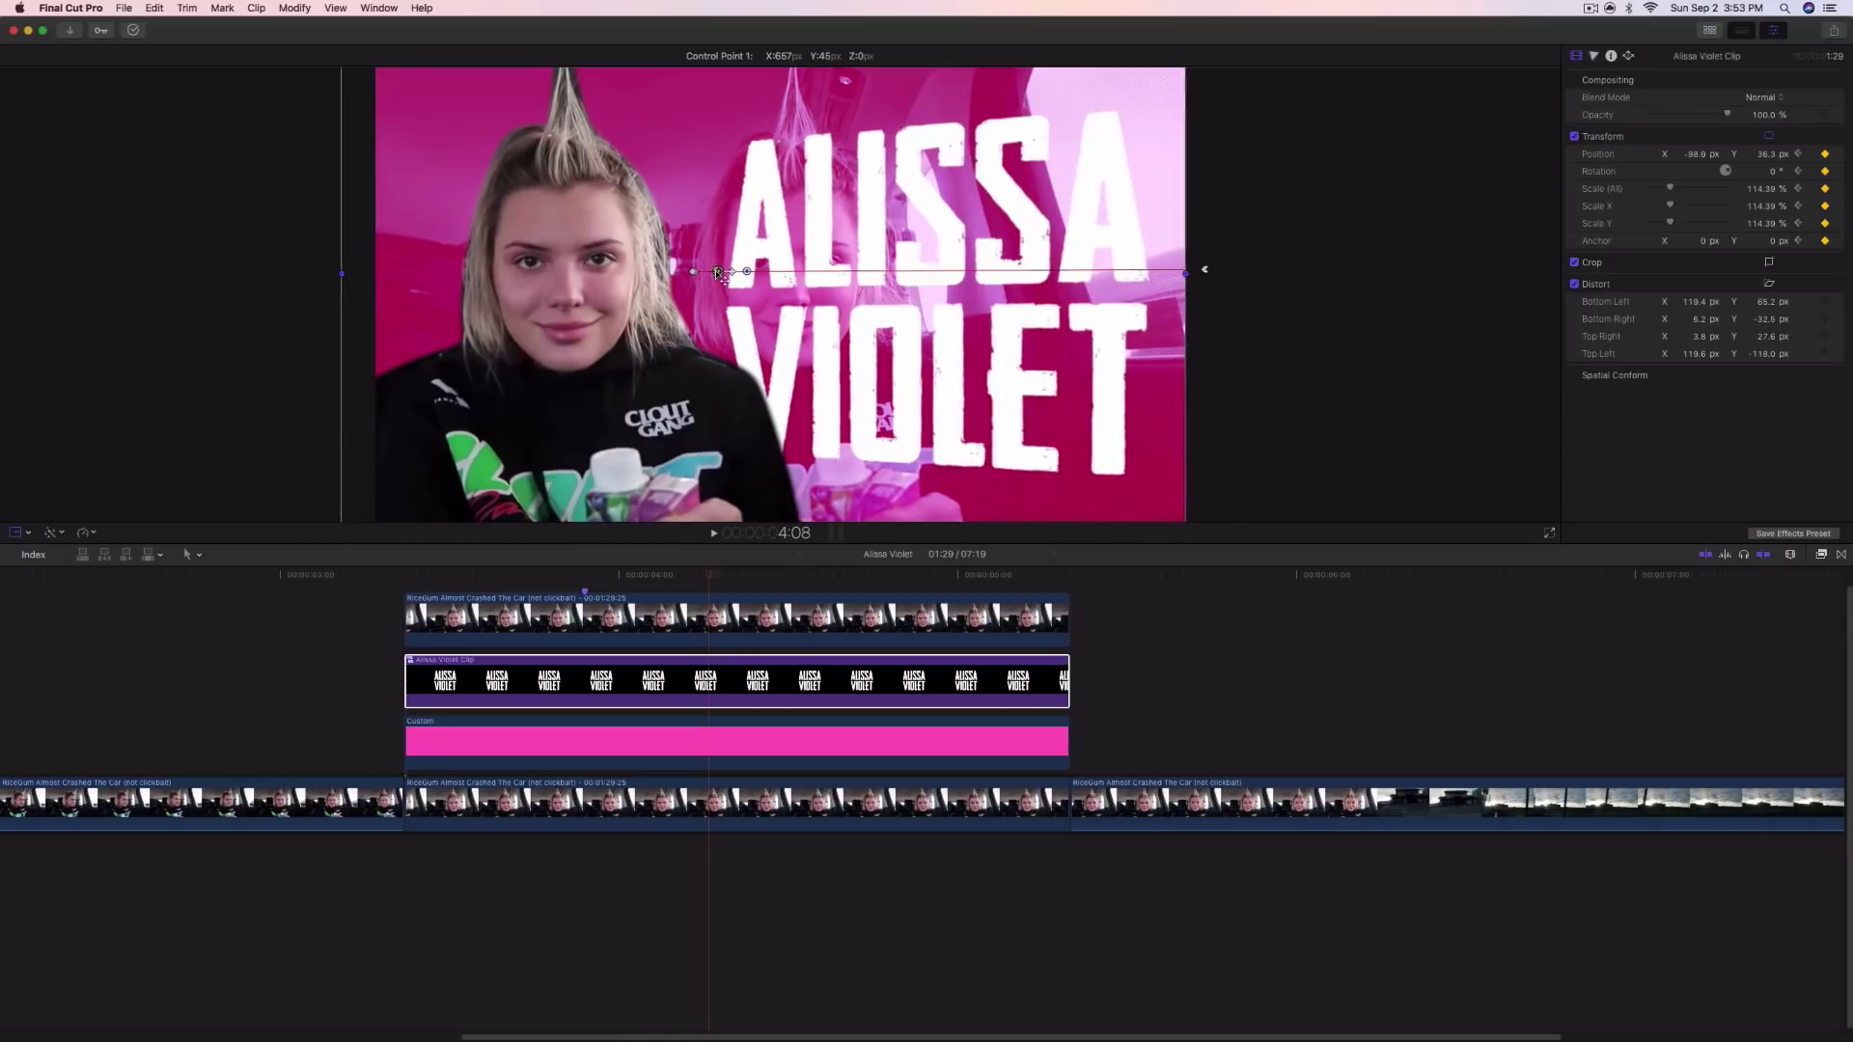
left_click(514, 572)
key("space")
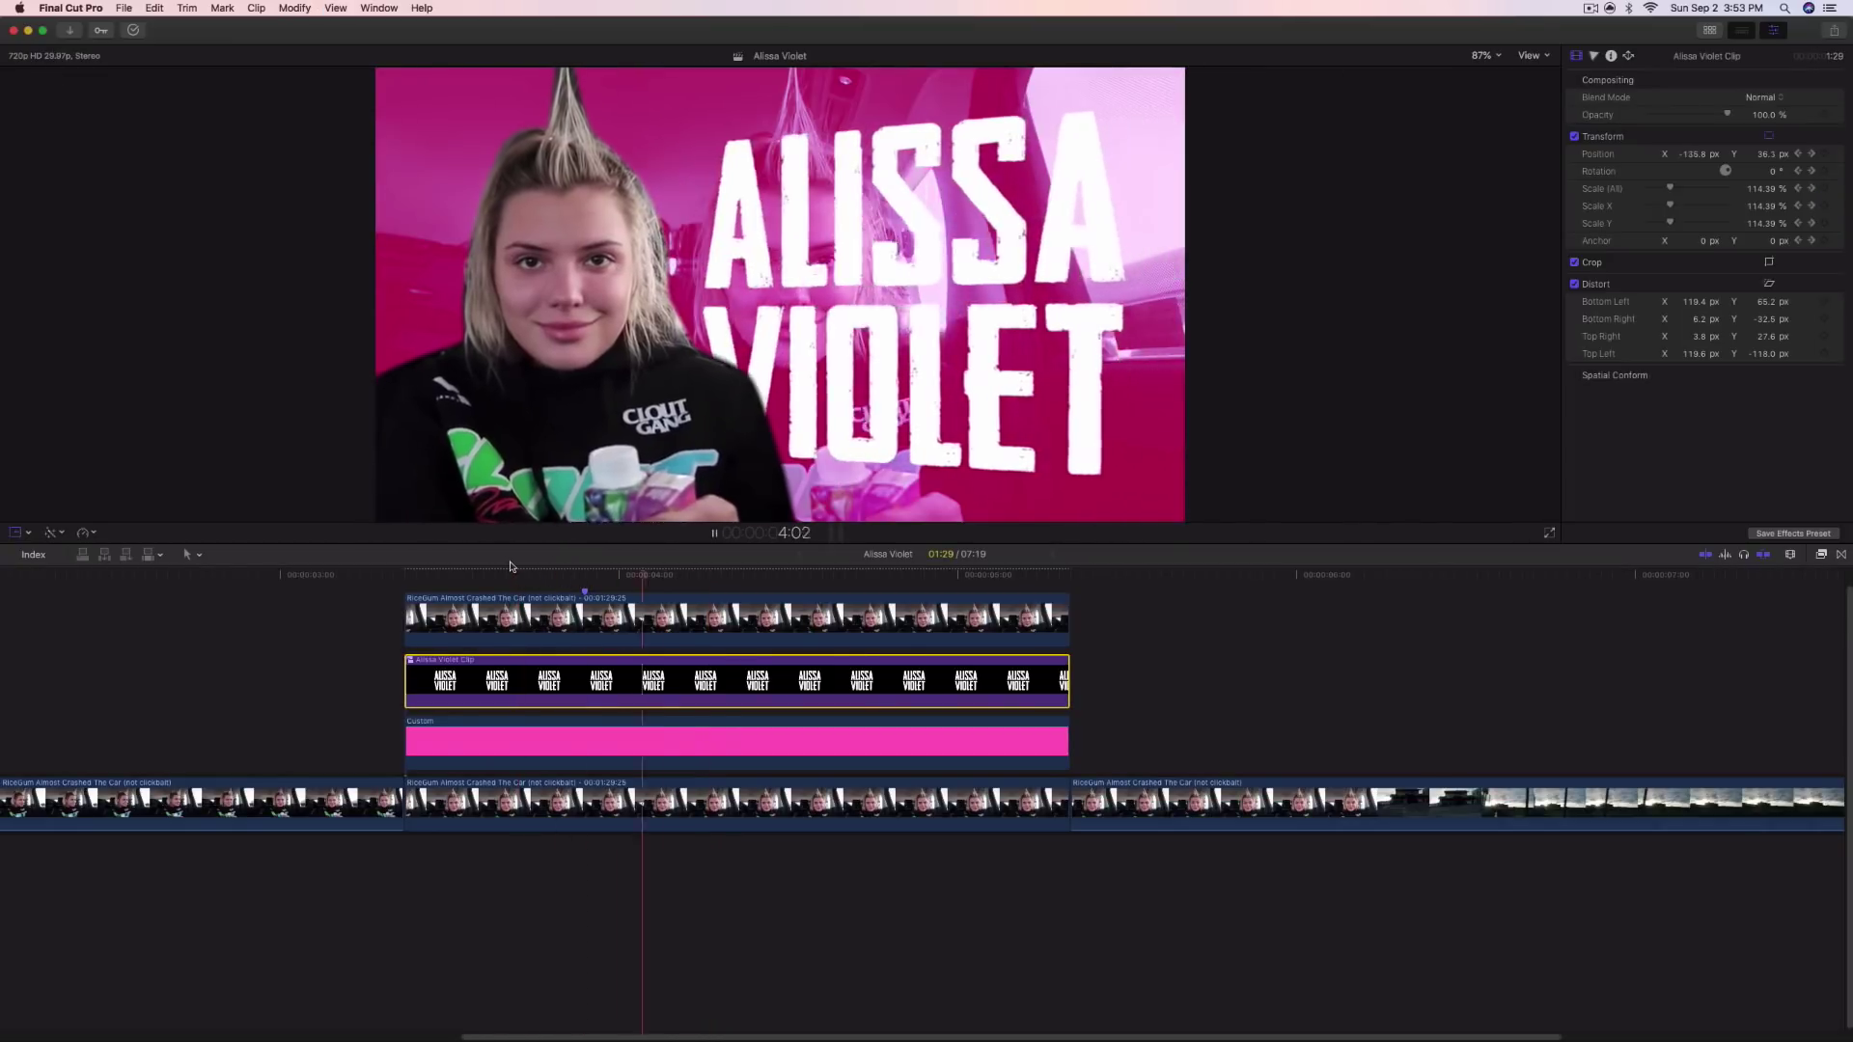
key("space")
left_click(455, 577)
key("space")
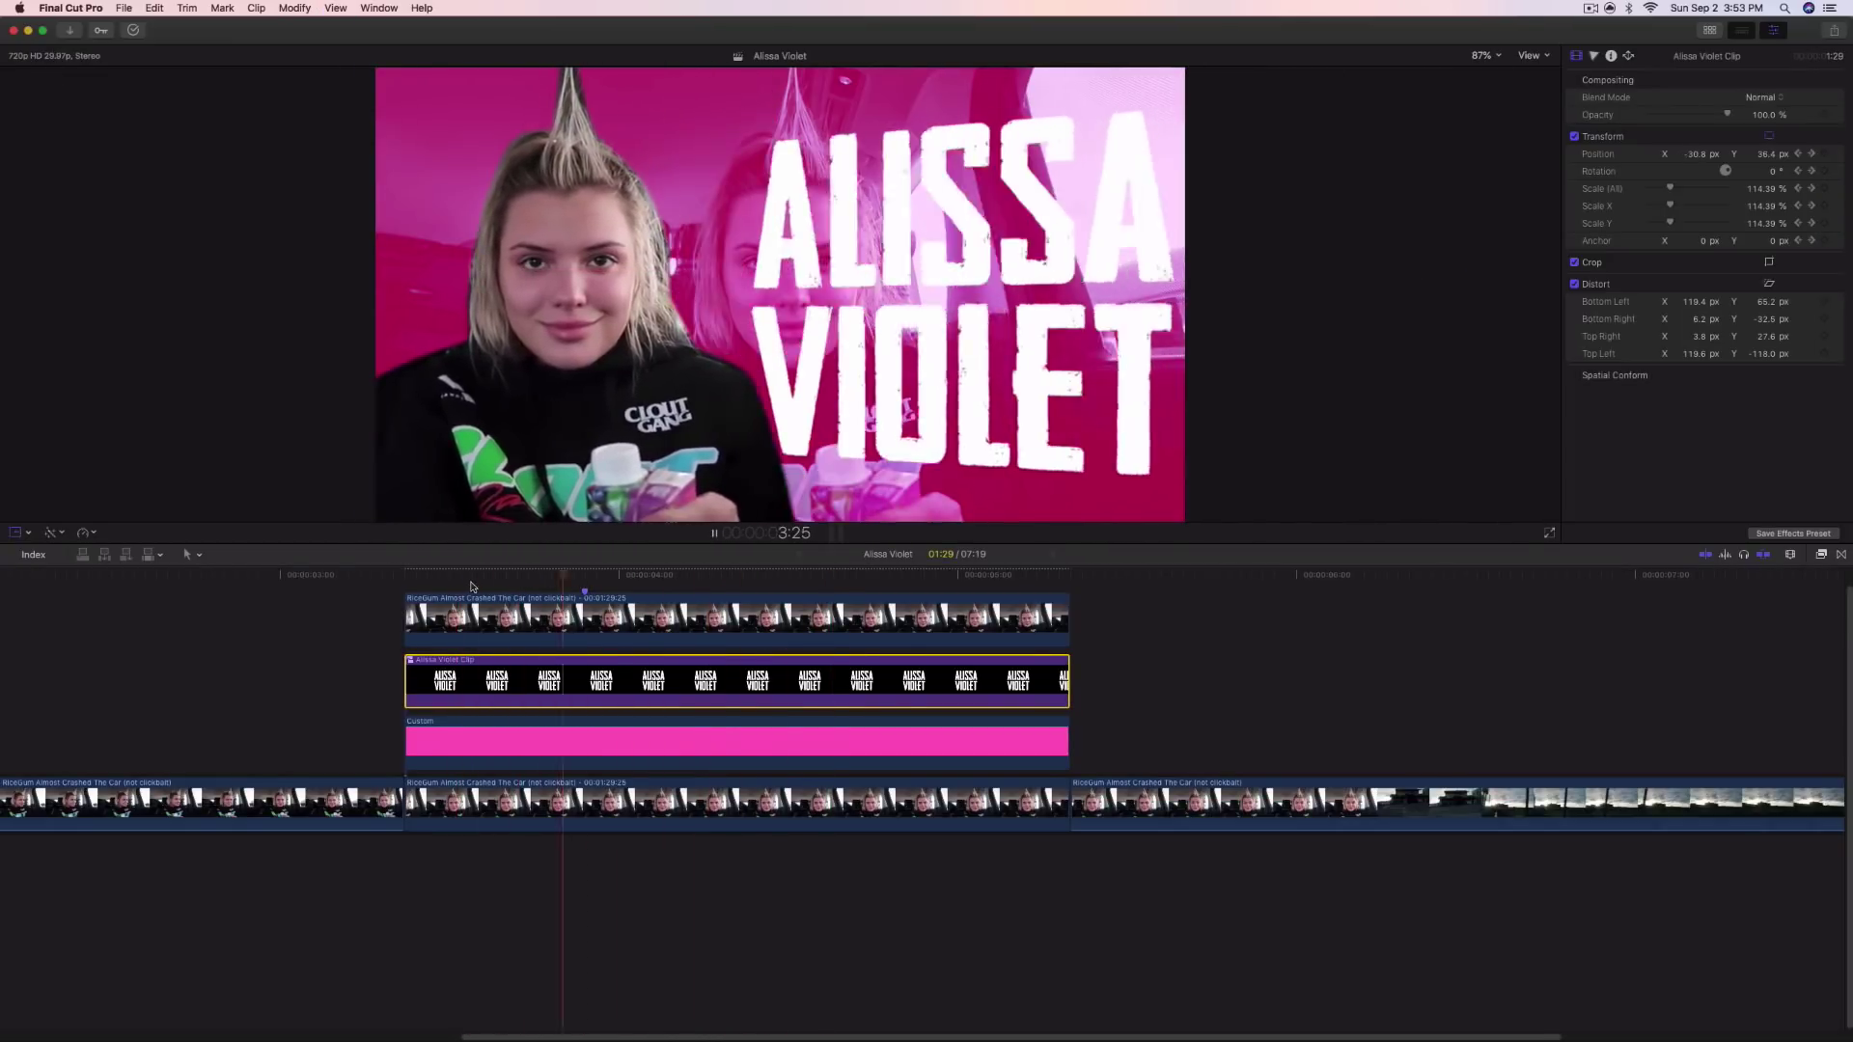
key("space")
Keyframe the title clip's rotation at 3:27, set it to about -2° at 5:09, and play the section
left_click_drag(474, 579, 590, 577)
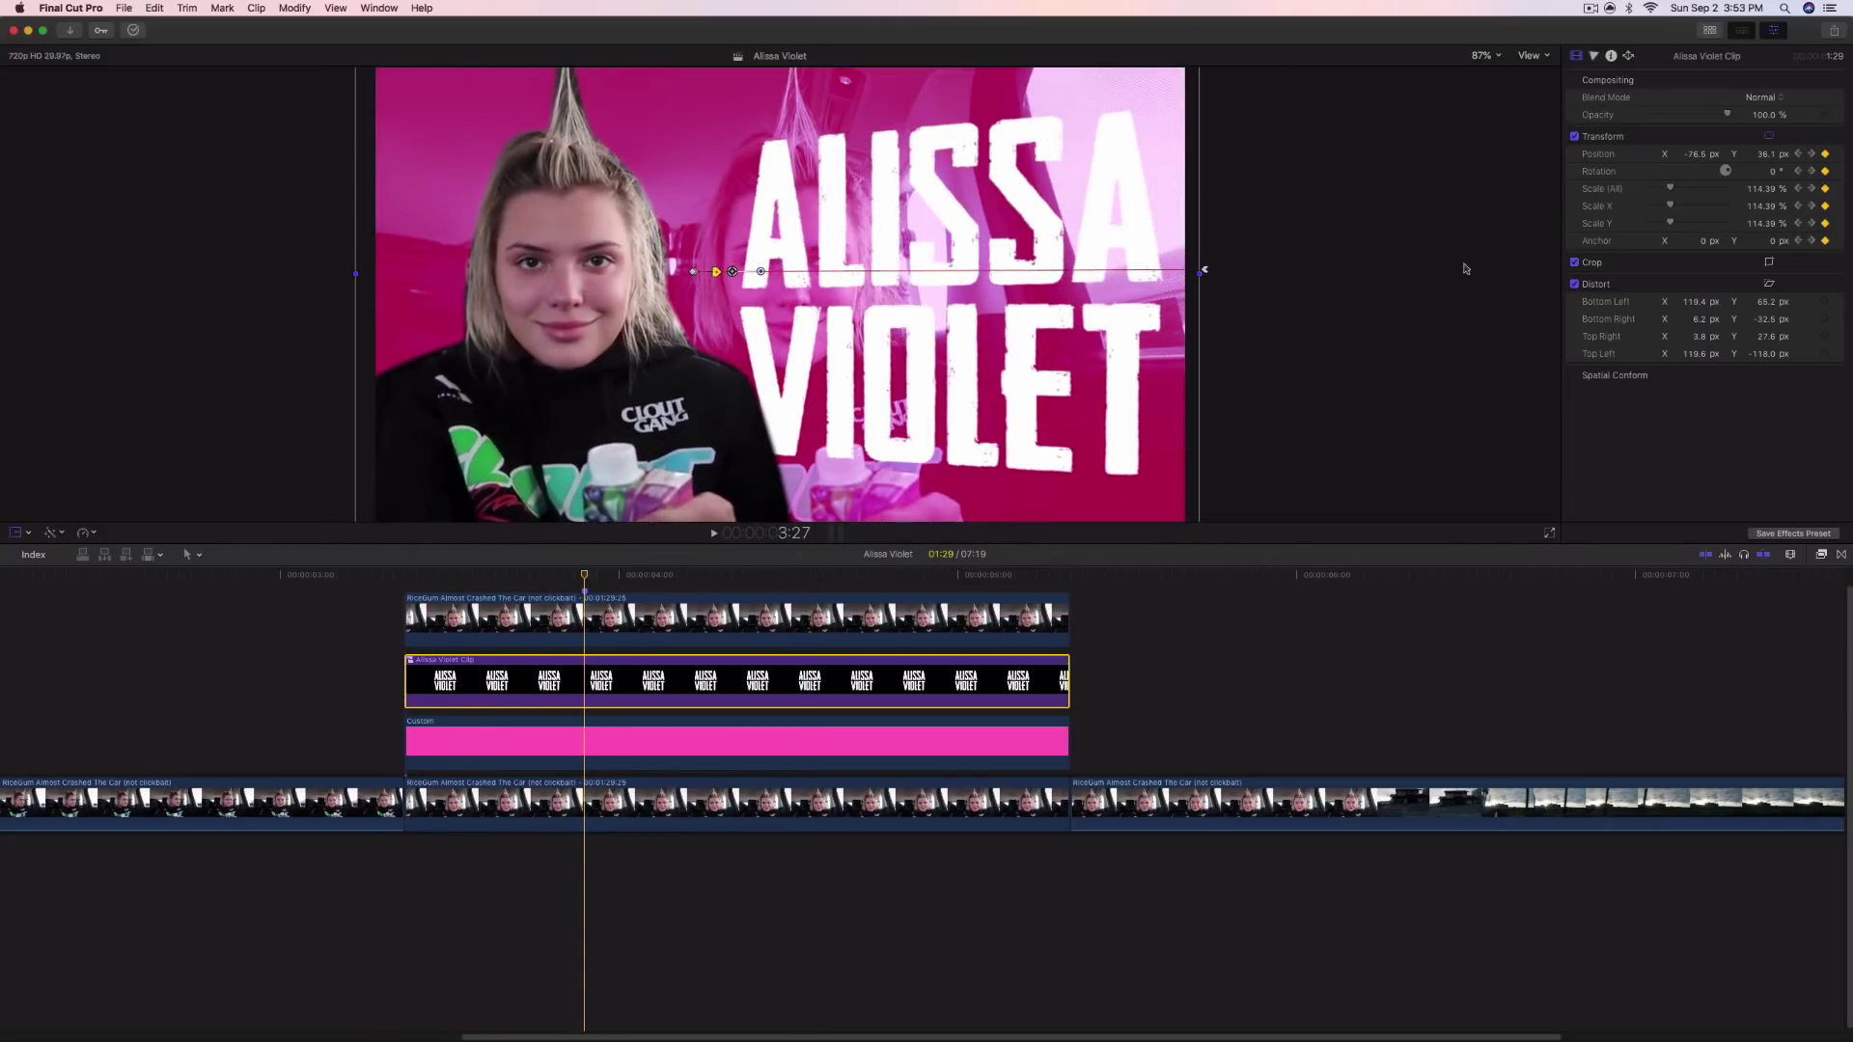
left_click(1822, 173)
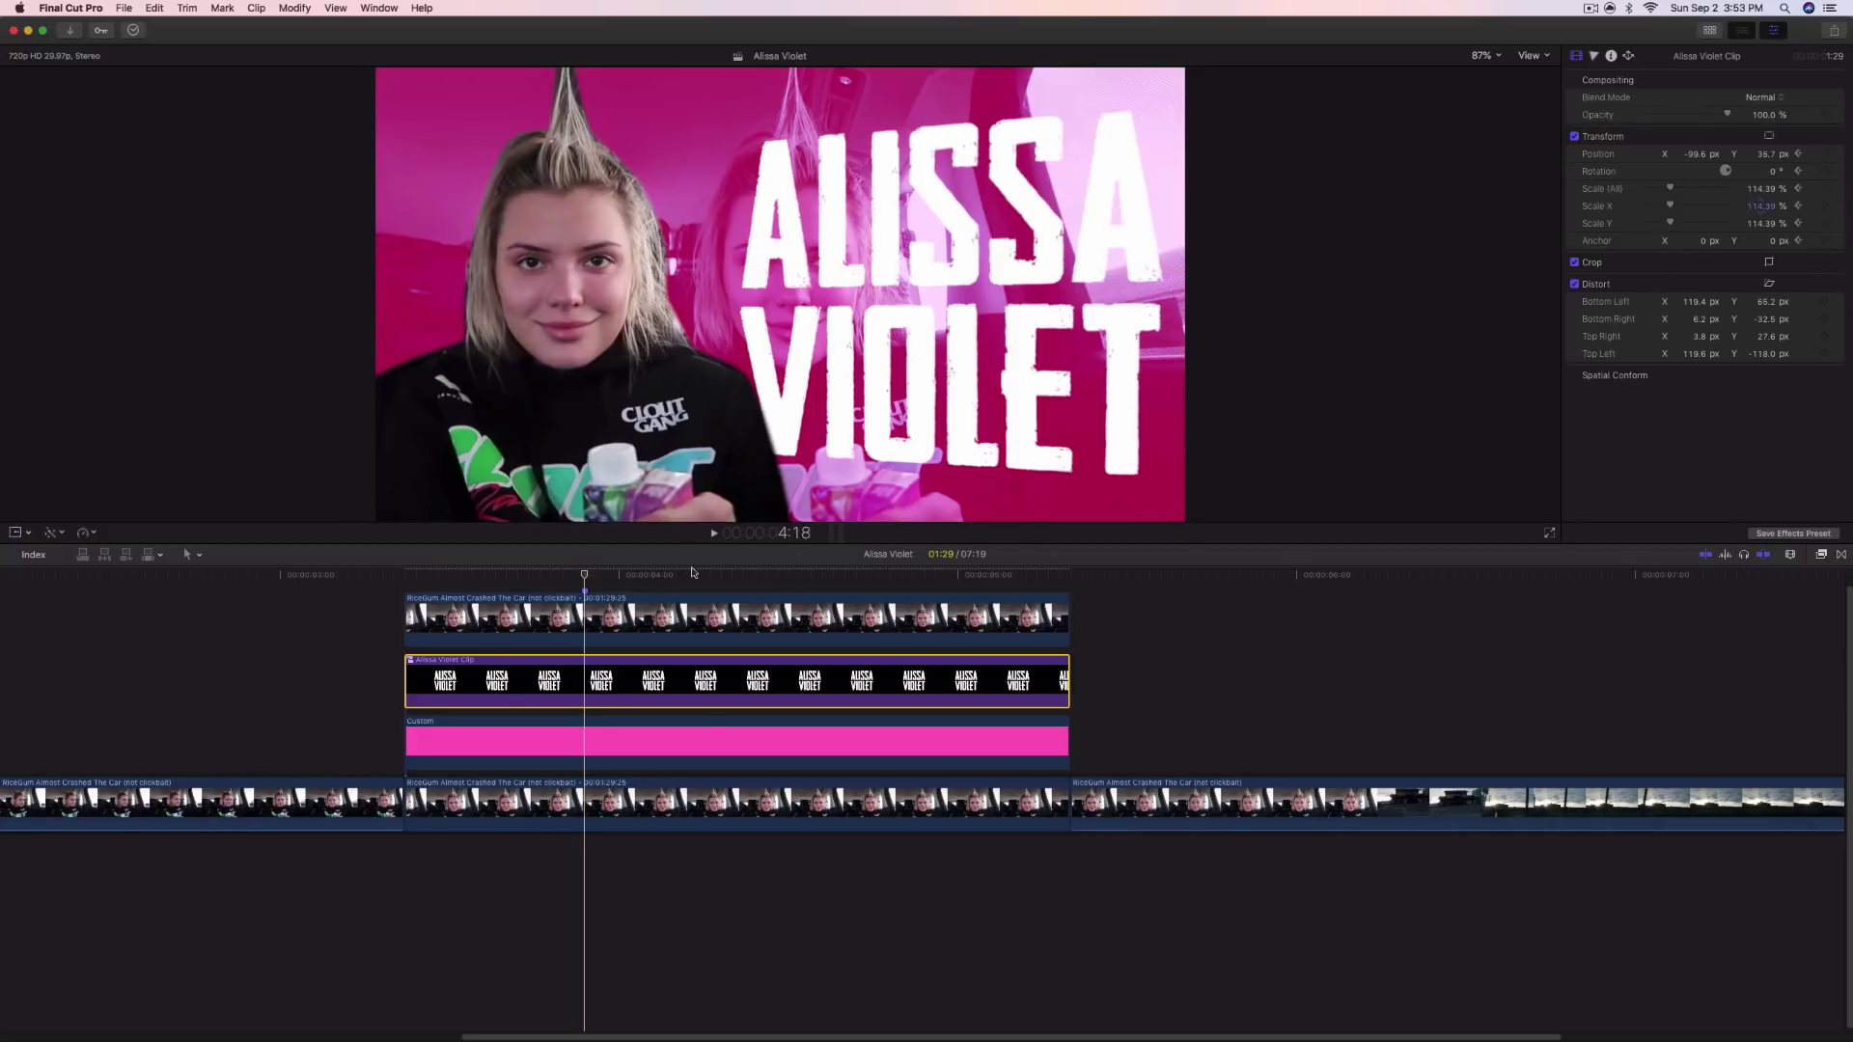
left_click_drag(590, 577, 1059, 576)
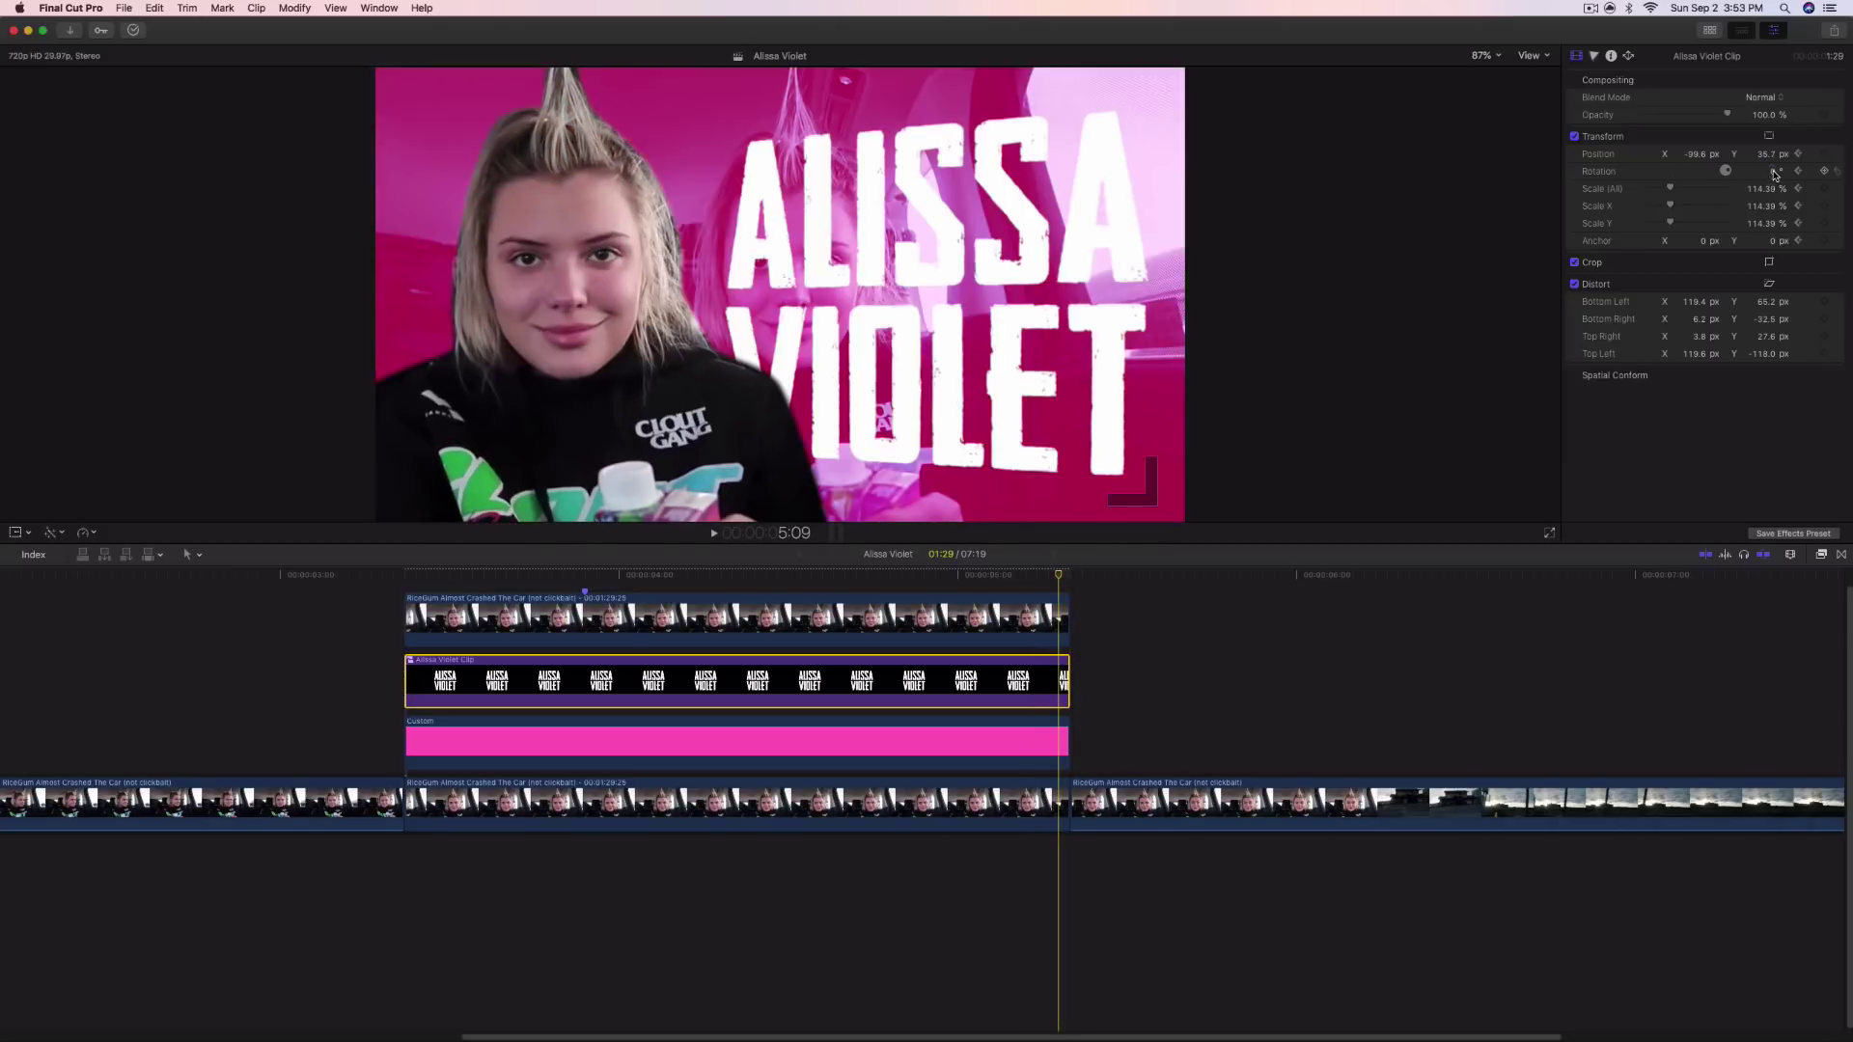
left_click_drag(1772, 172, 1772, 191)
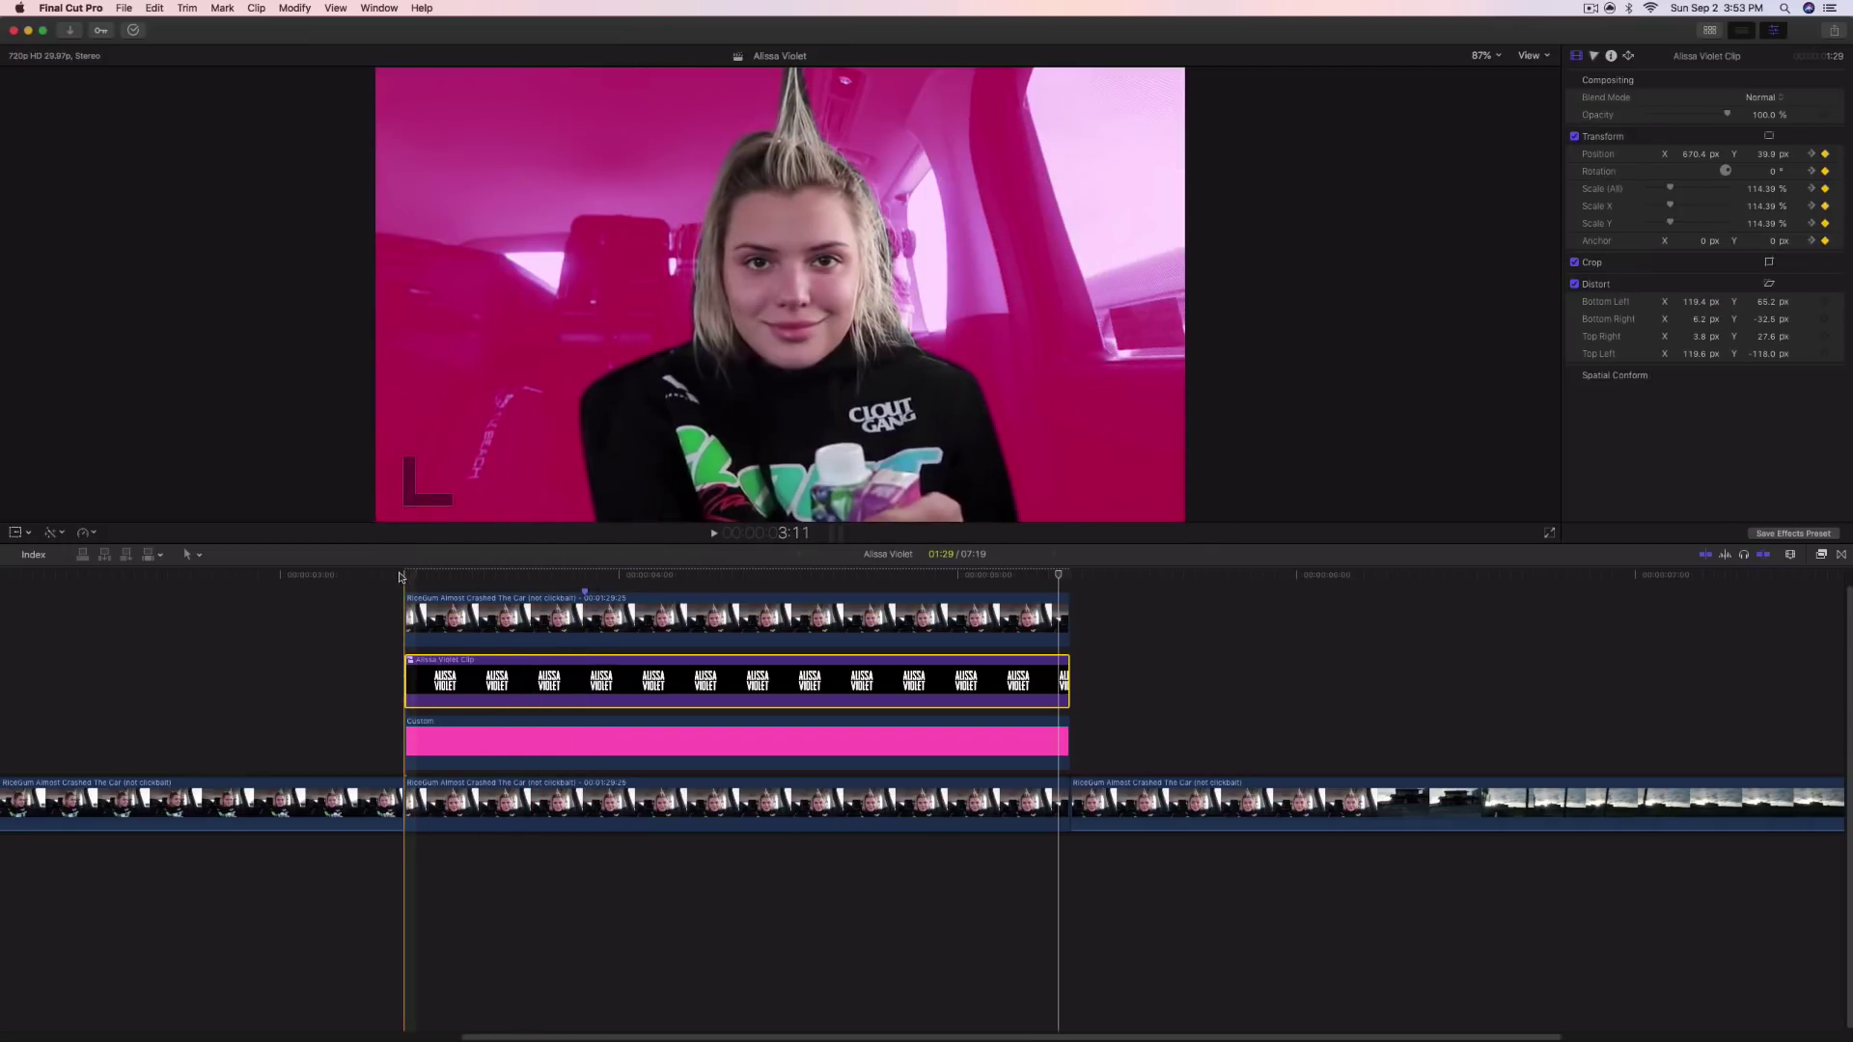
key("space")
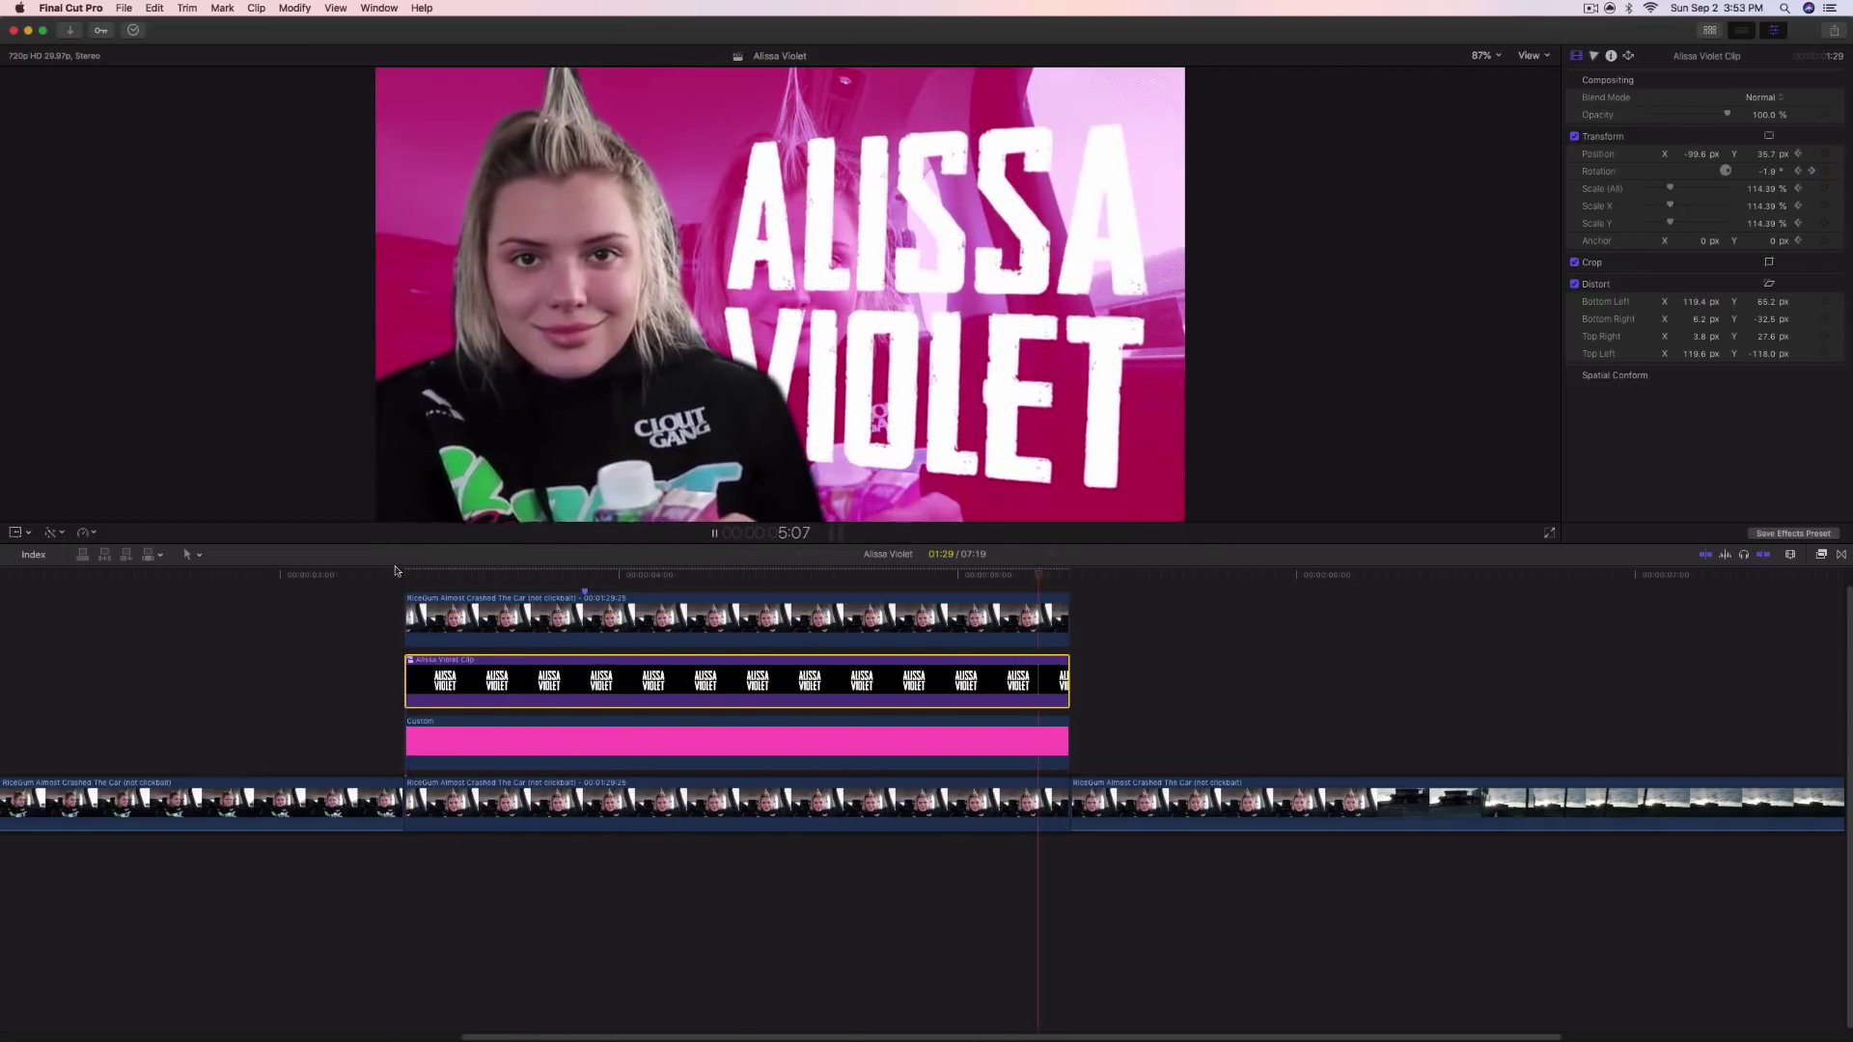
key("space")
key("space")
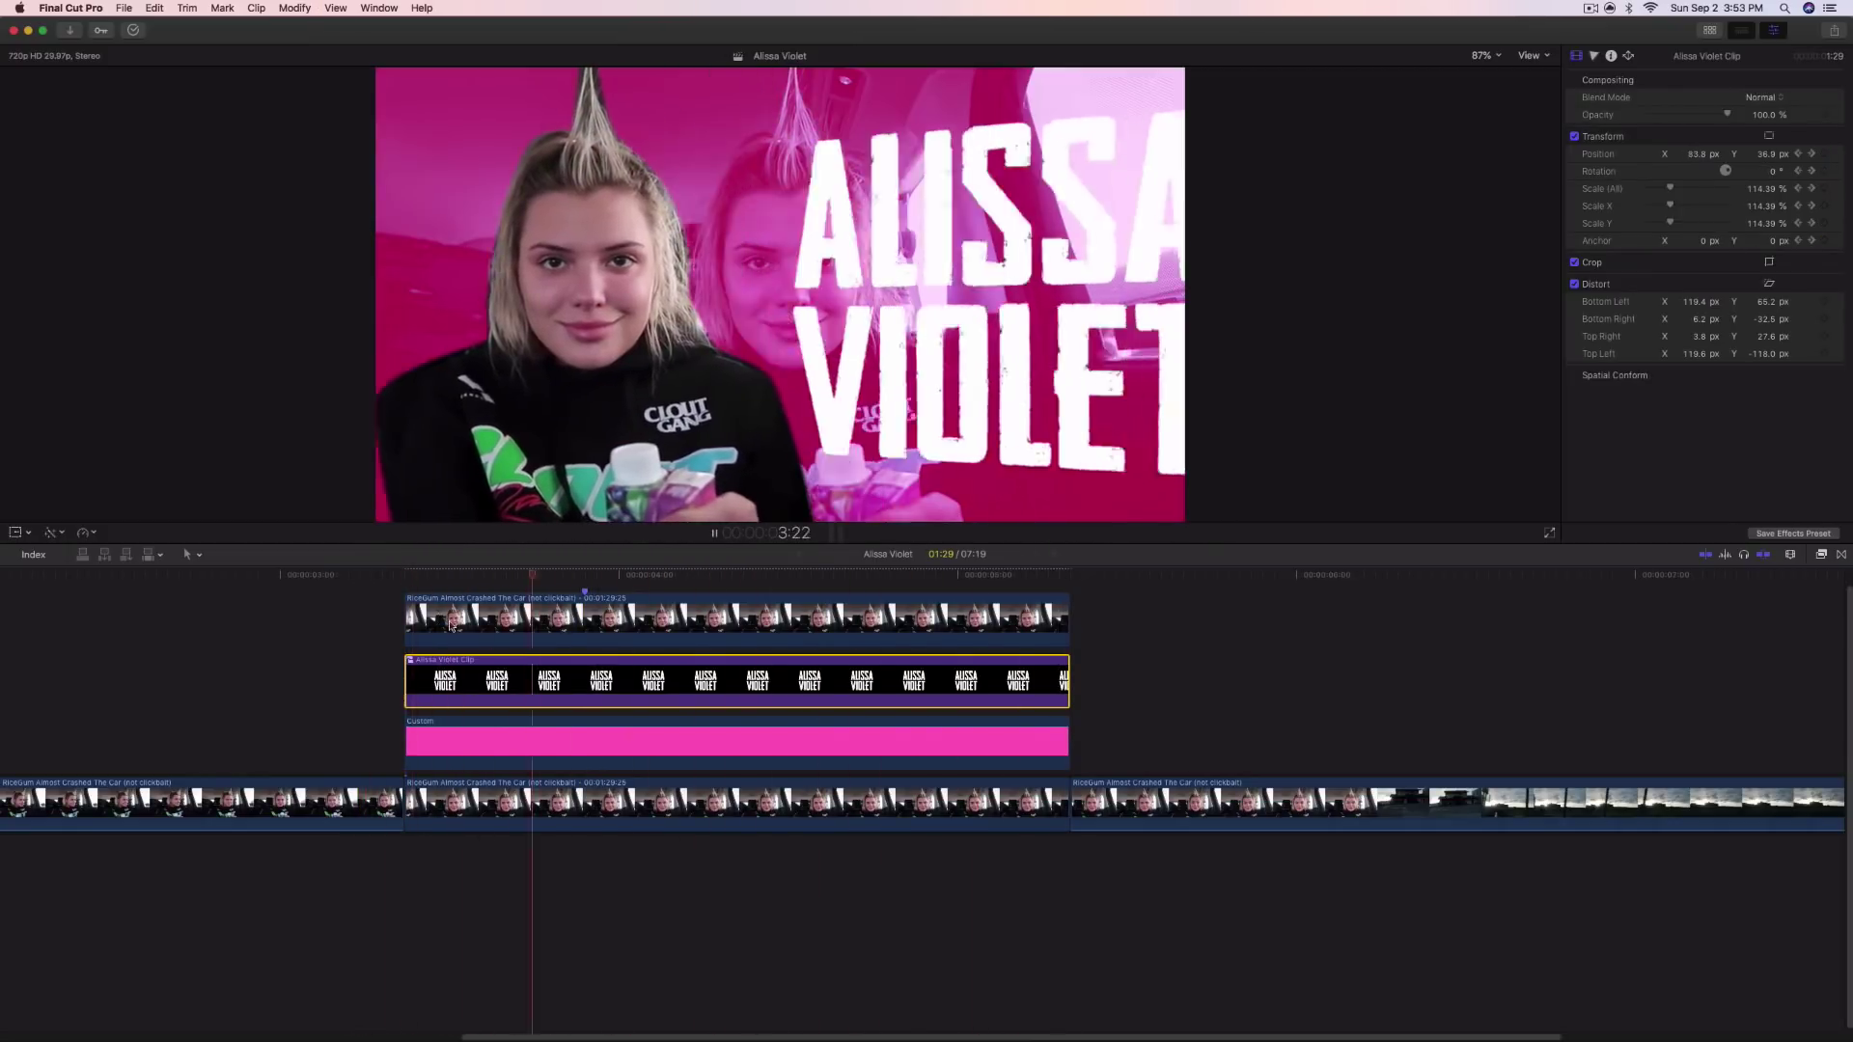
key("space")
Apply the Brighten color preset to the masked copy of the woman and play the freeze frame
left_click(896, 619)
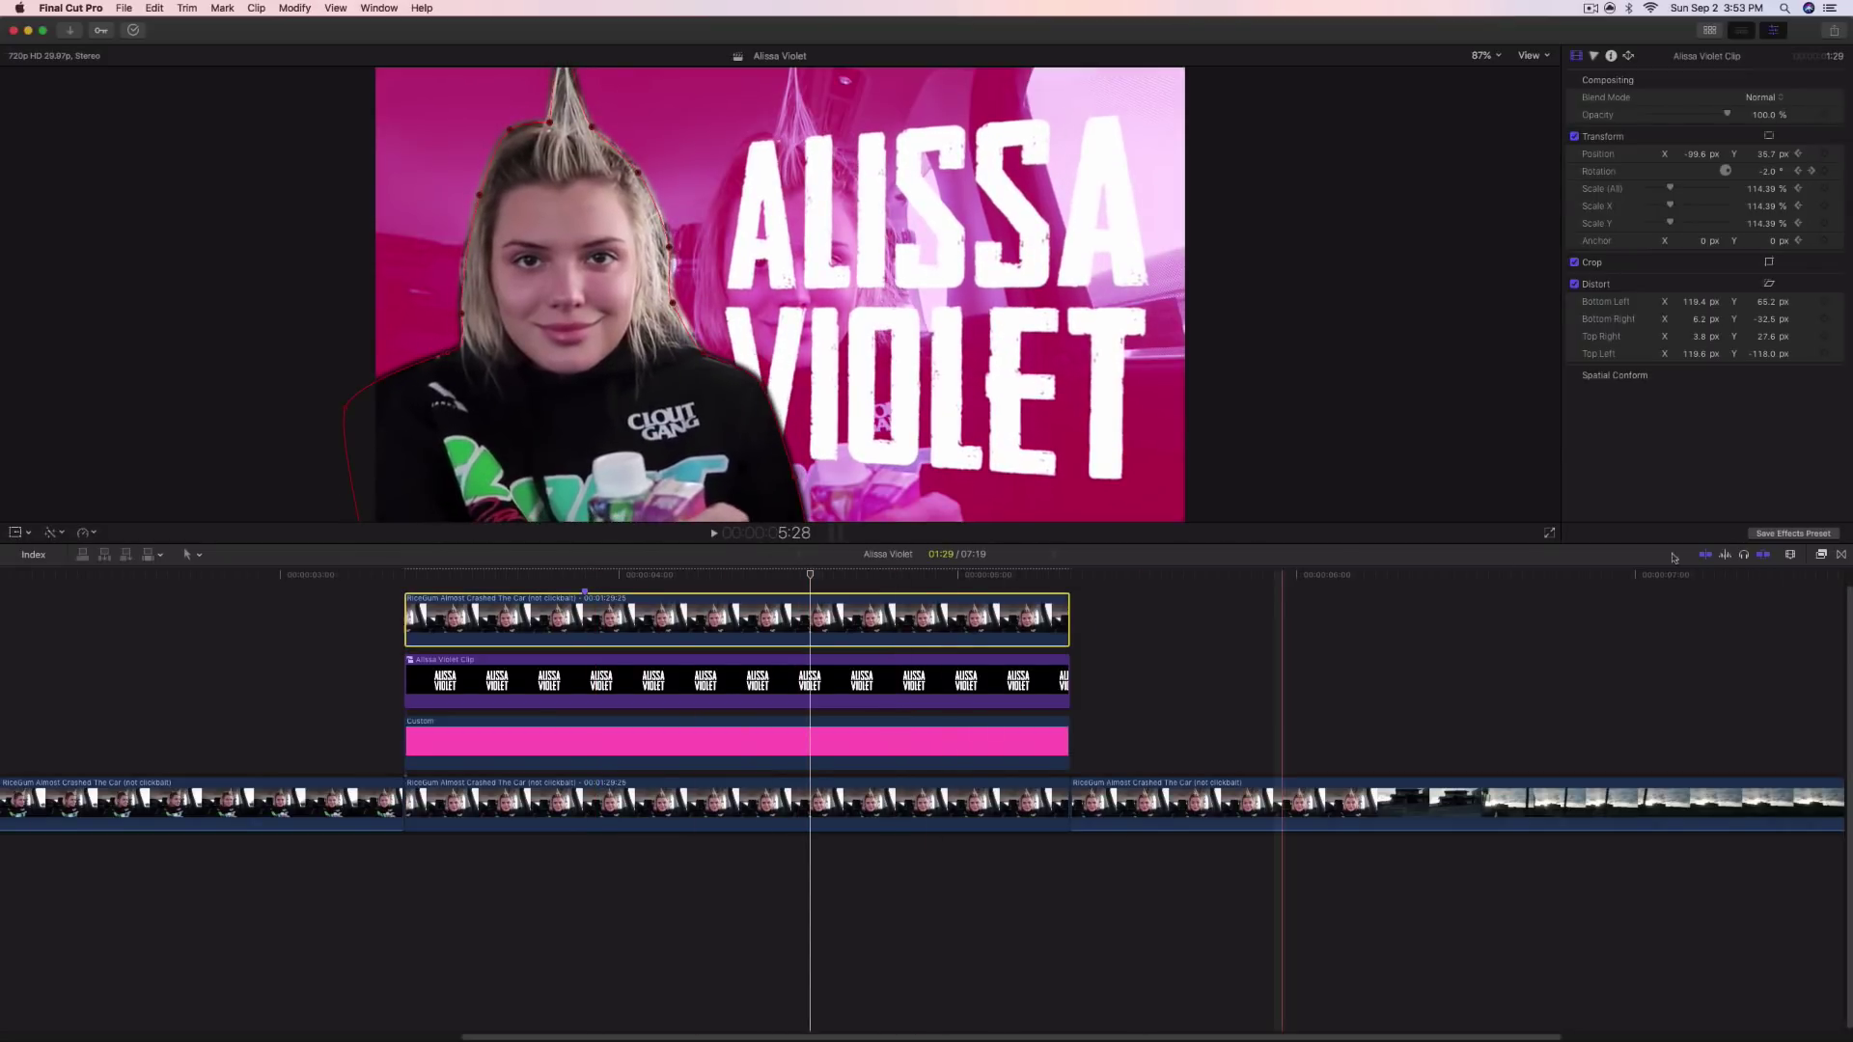
left_click(1821, 556)
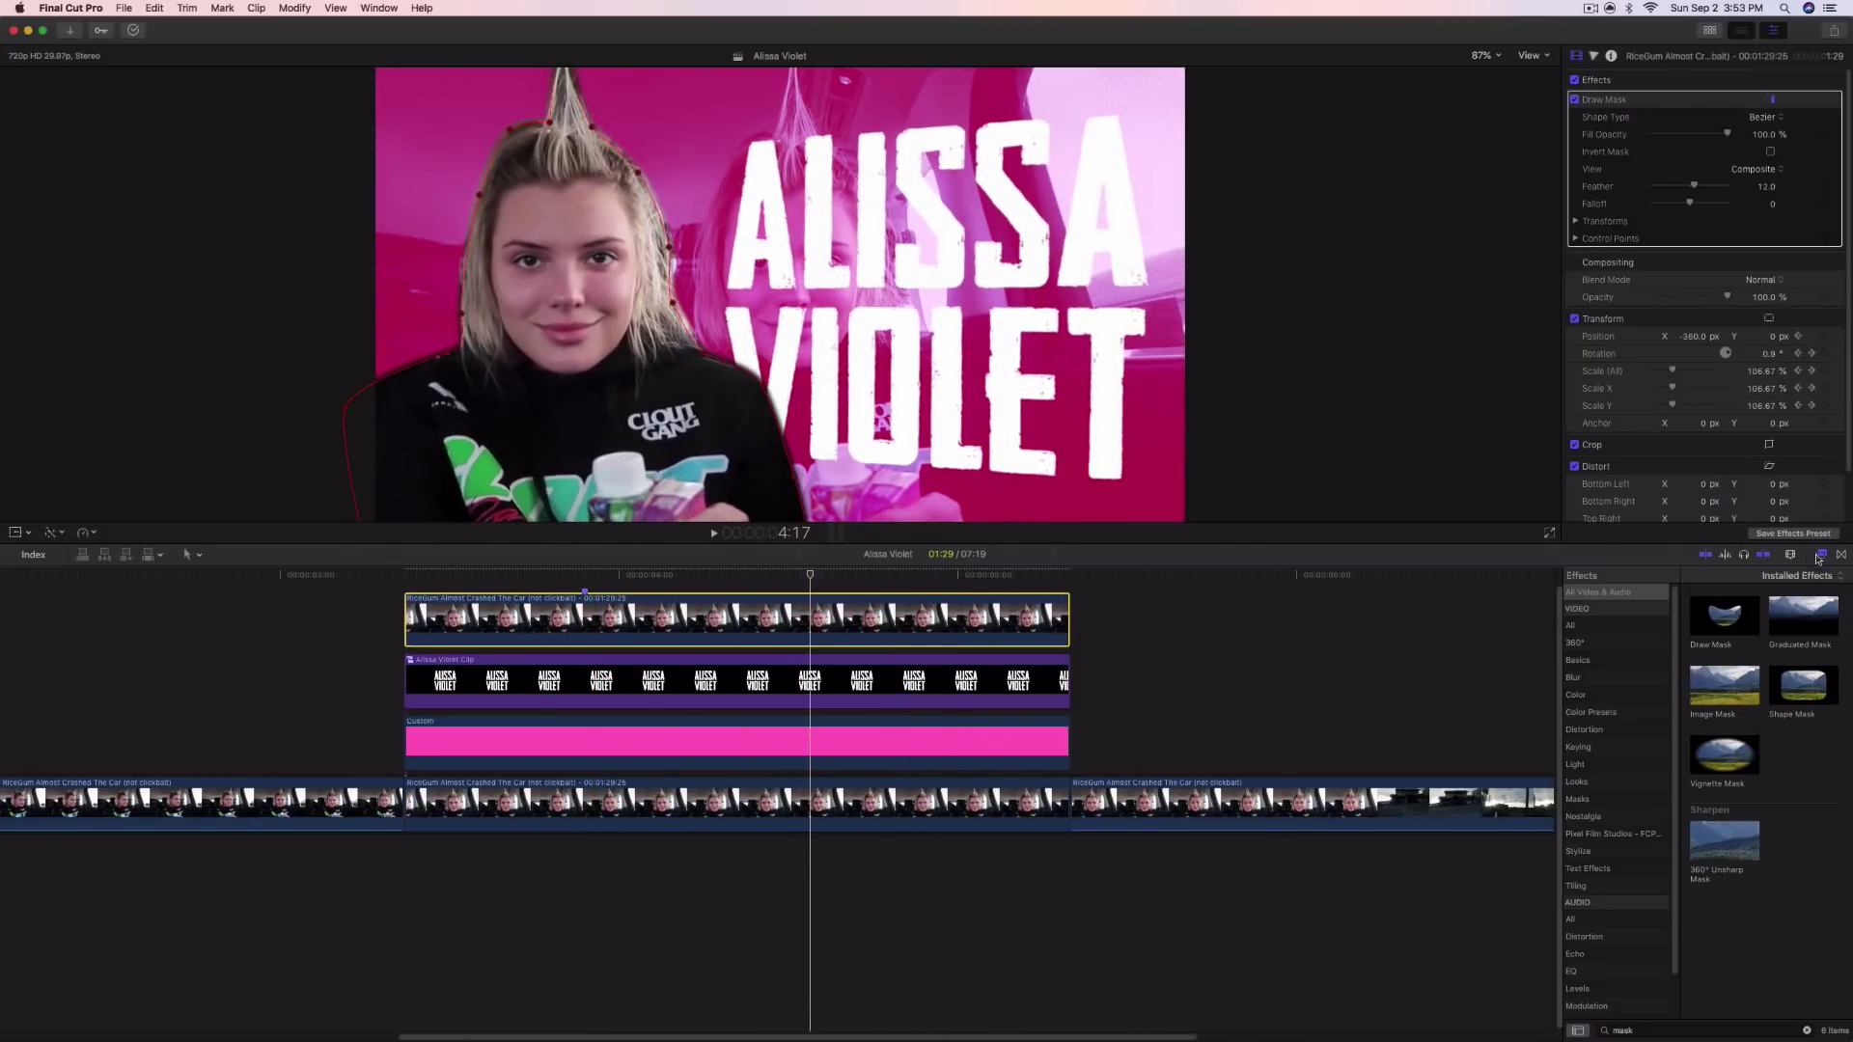
left_click(1592, 712)
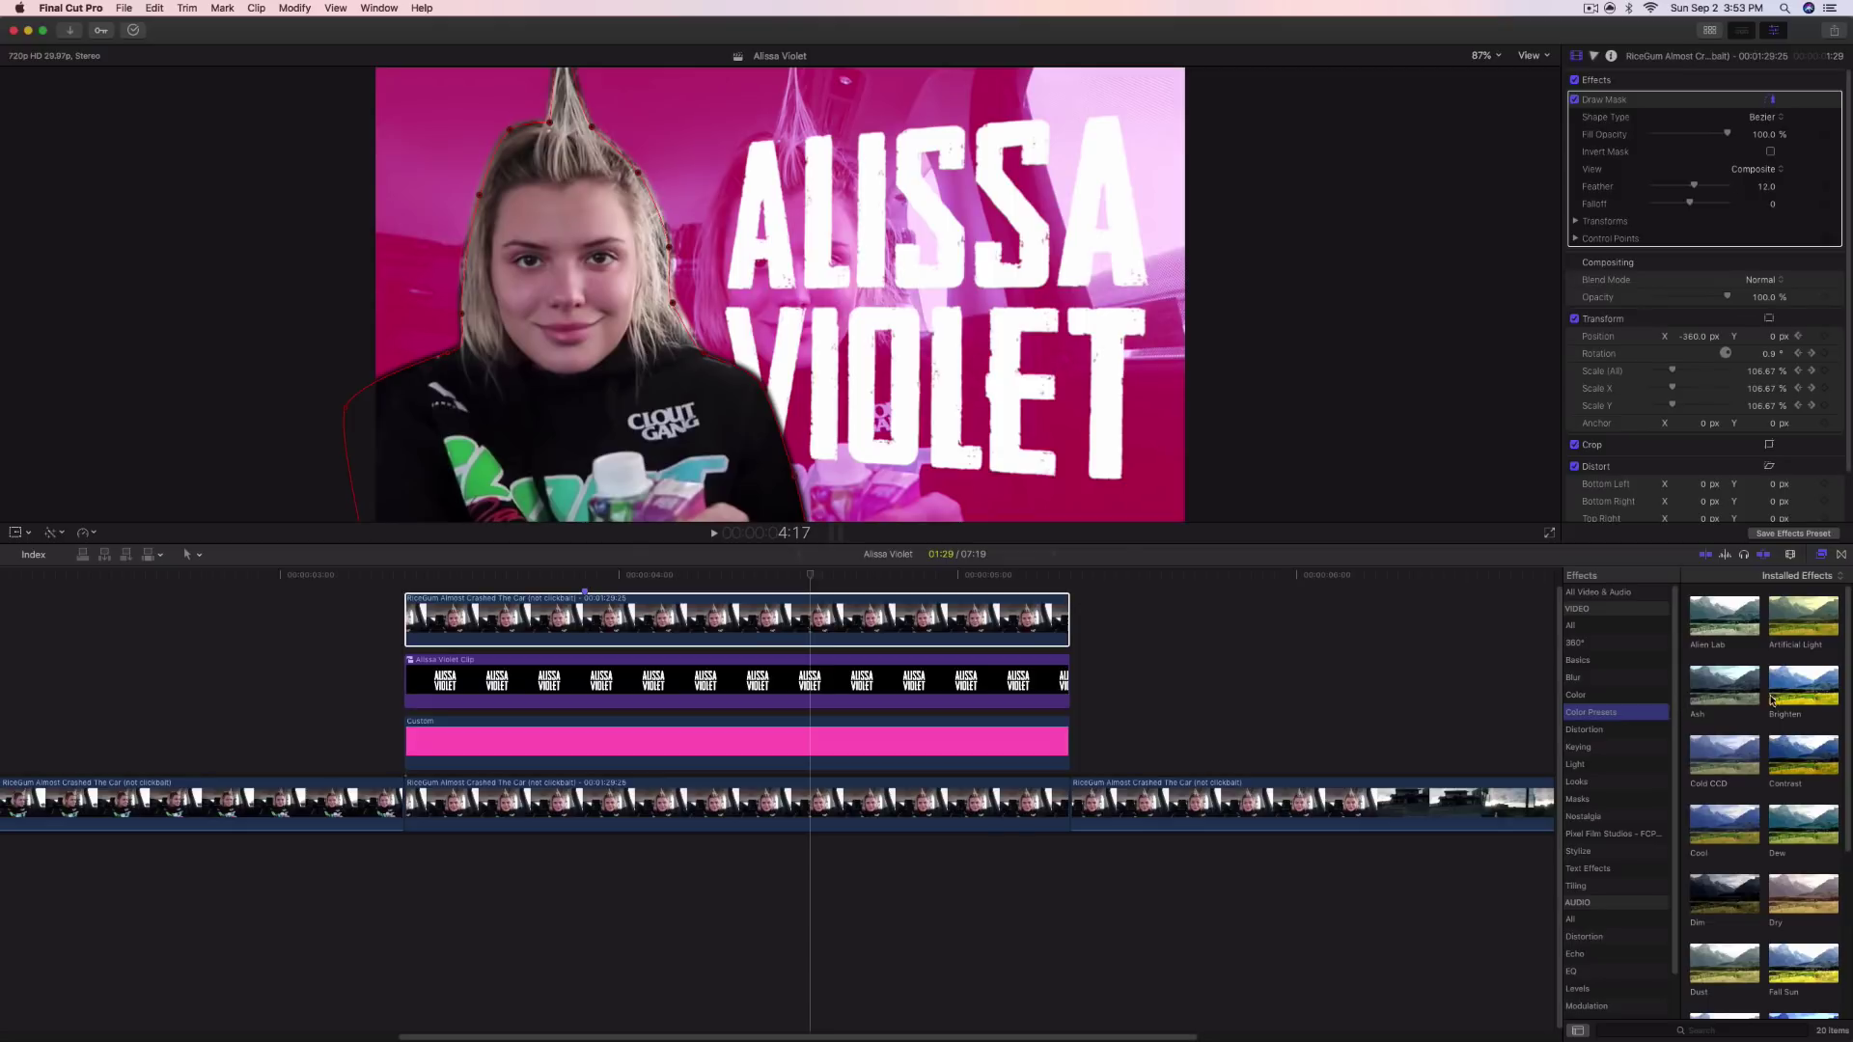
left_click_drag(1795, 688, 806, 644)
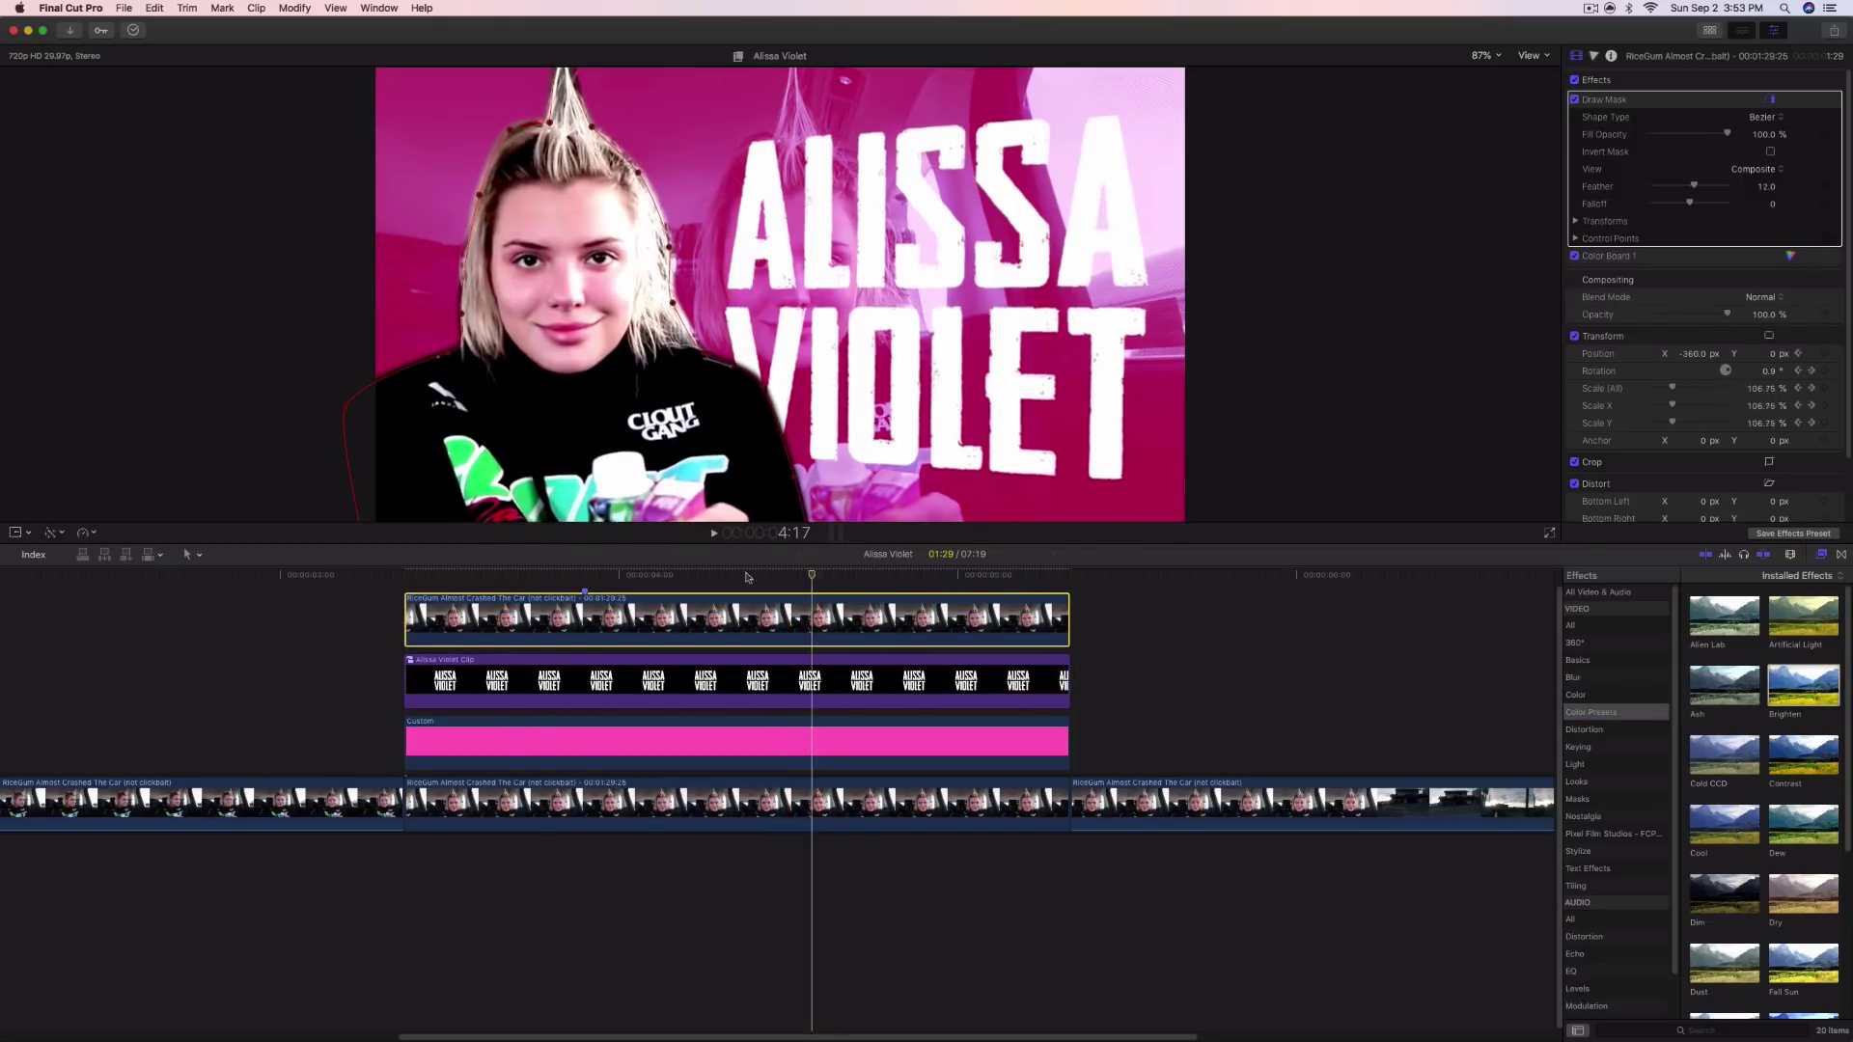
left_click(349, 569)
key("space")
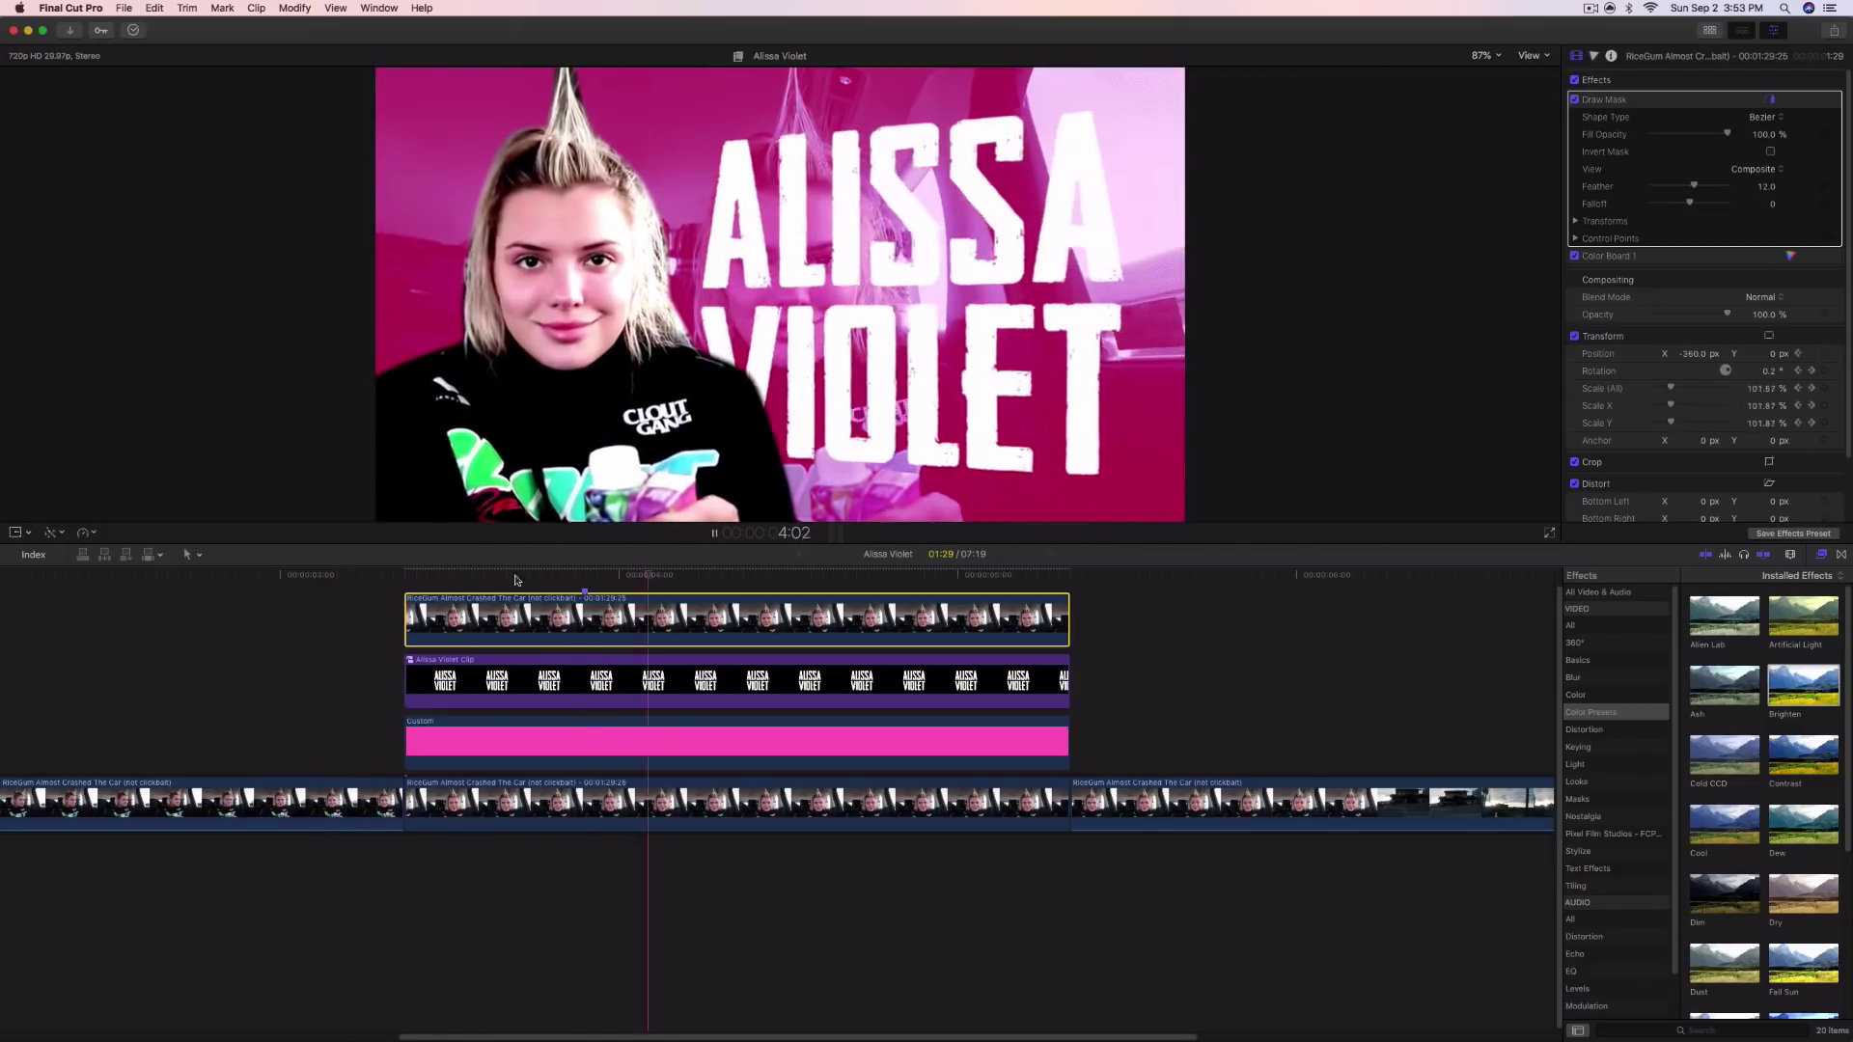
key("space")
left_click(735, 580)
left_click_drag(735, 581, 786, 581)
left_click(1822, 556)
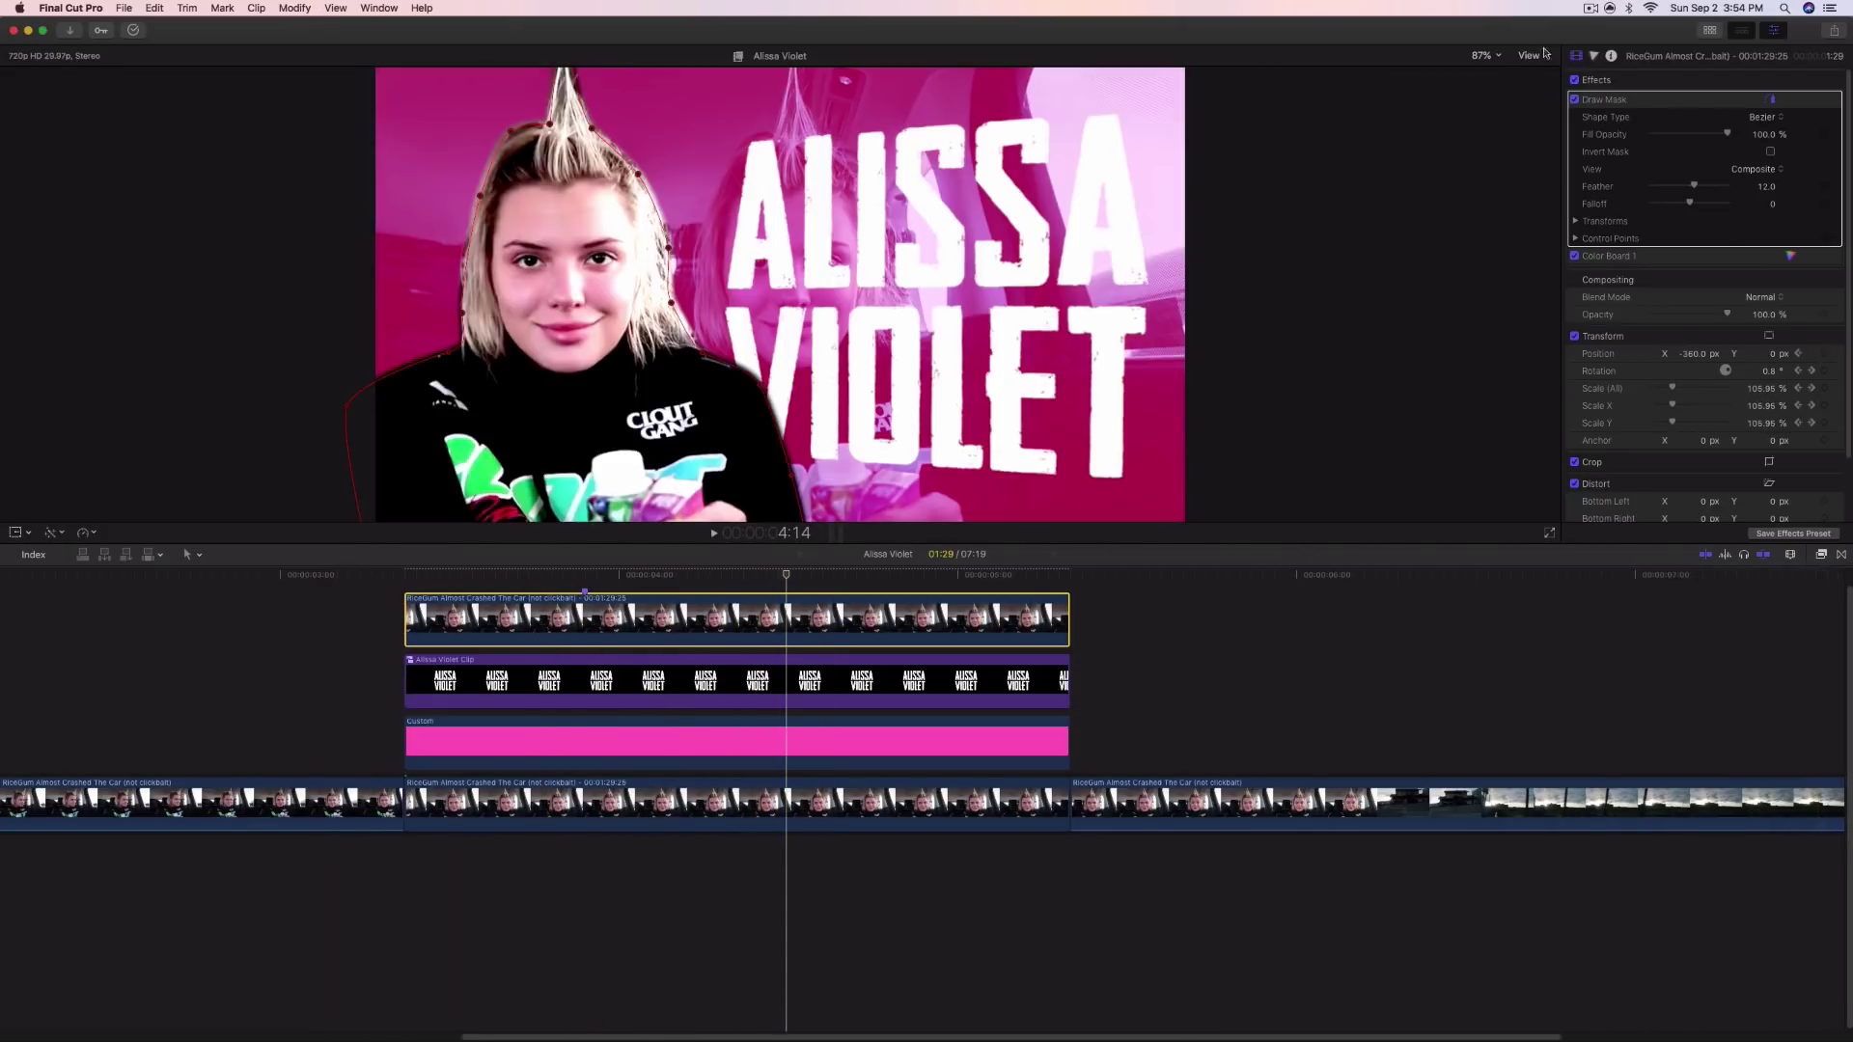
Combine the masked copy, title clip, pink layer and background freeze frame into one compound clip in the 8-28-18 event
left_click_drag(1128, 763, 1020, 697)
left_click_drag(918, 917, 820, 608)
right_click(823, 605)
left_click(854, 614)
key("alt+g")
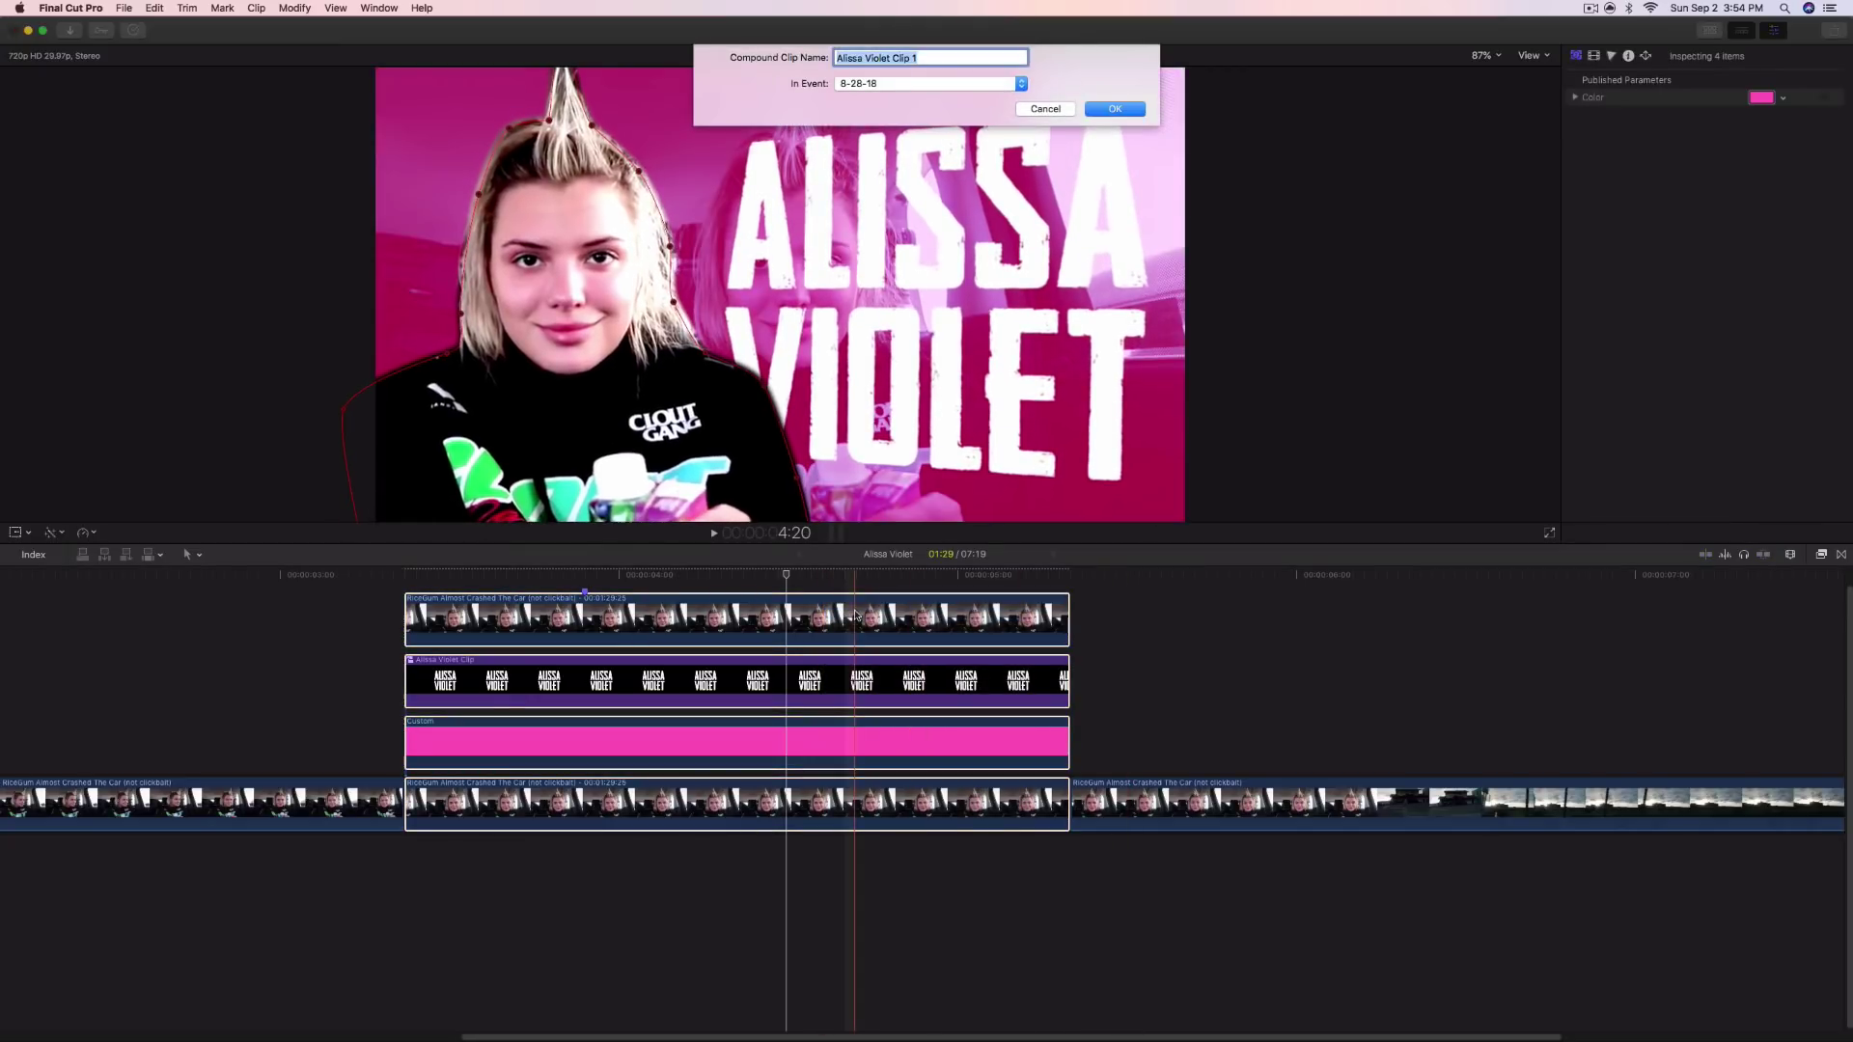
key("Return")
left_click(498, 578)
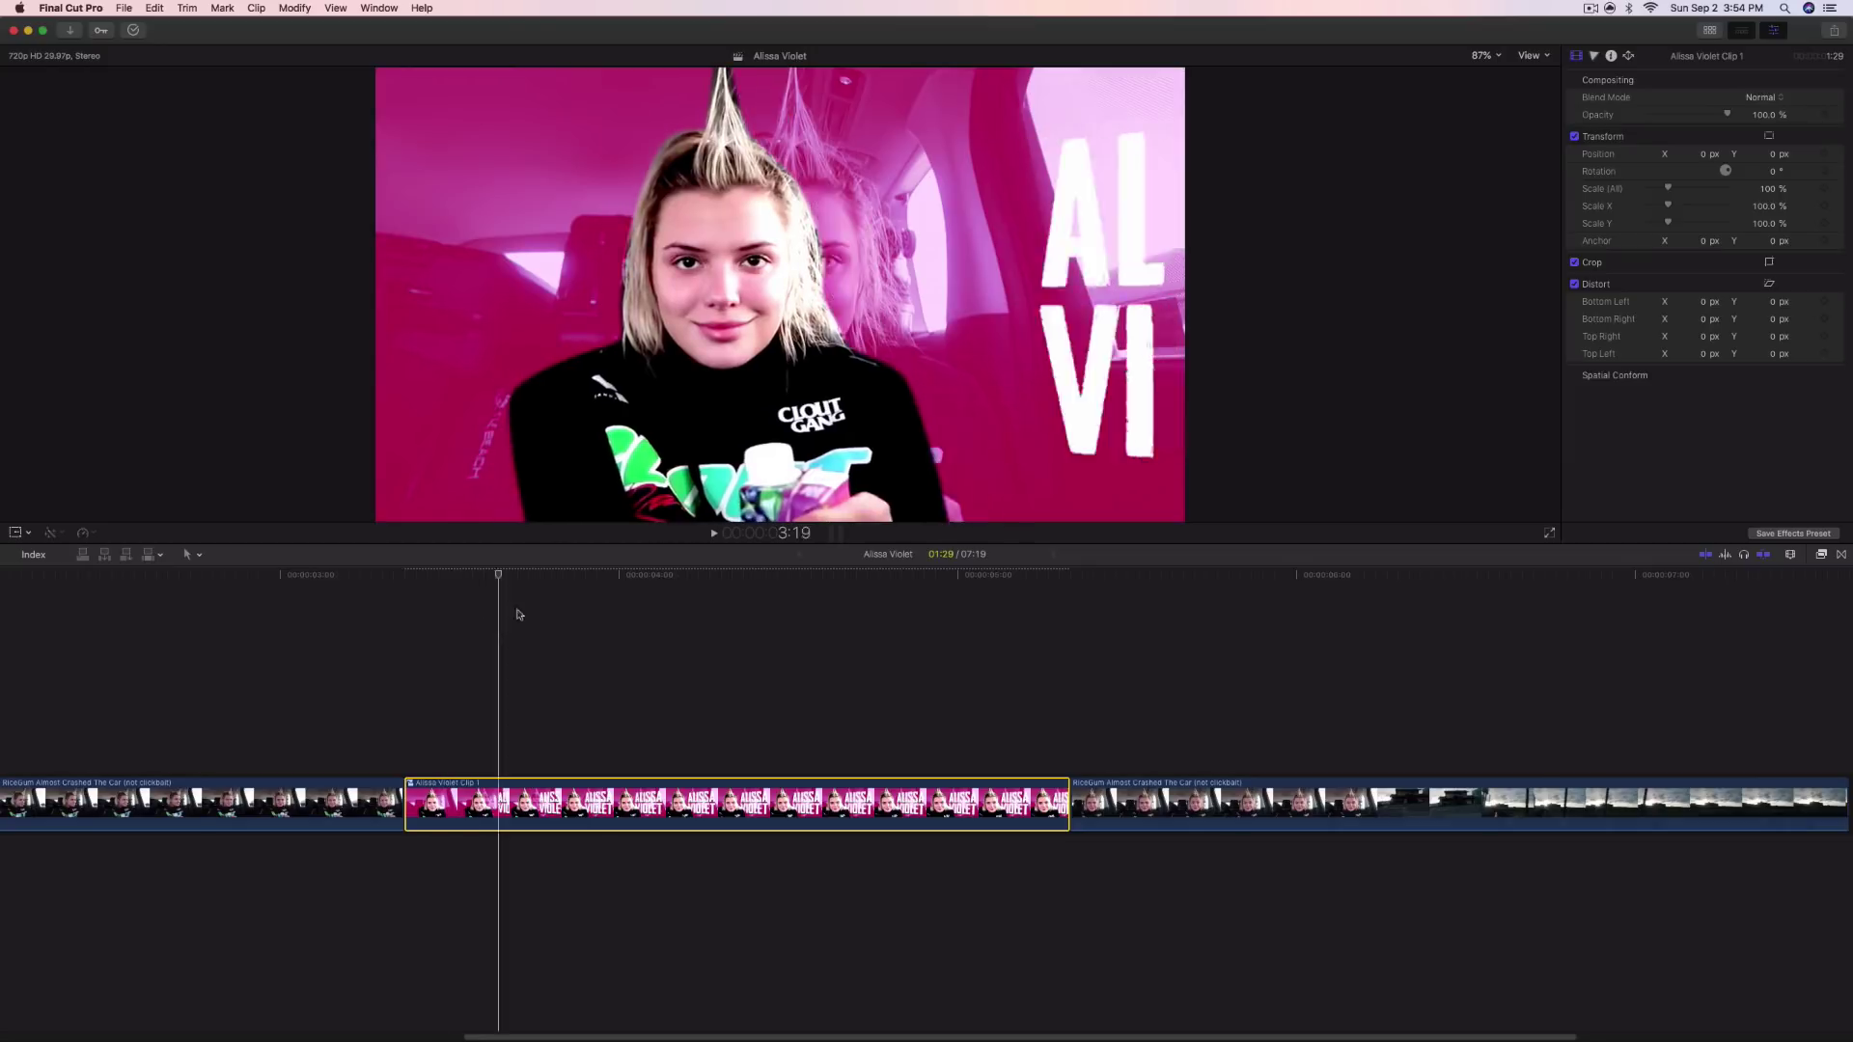
left_click_drag(519, 615, 599, 622)
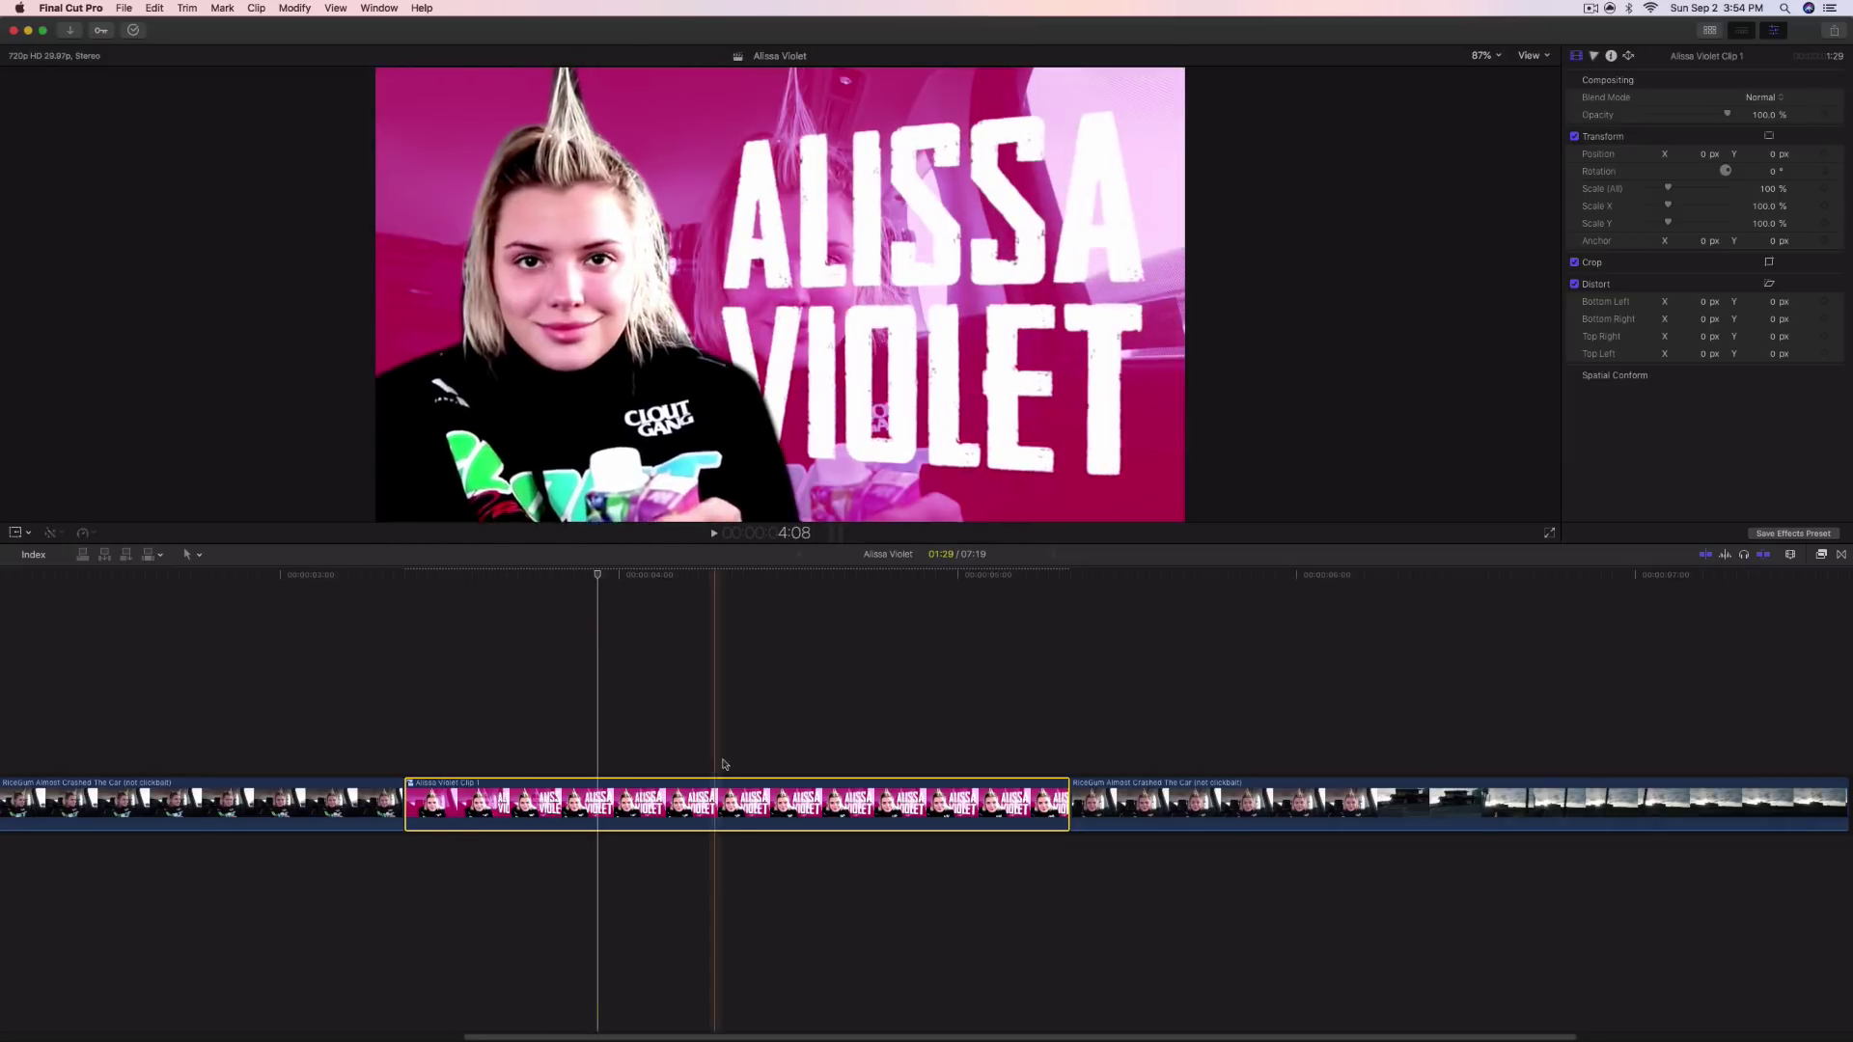
Apply the Bad TV effect to the compound clip with an Amount of about 8.5 and add the Camcorder effect
left_click(1823, 558)
left_click_drag(1803, 687, 501, 802)
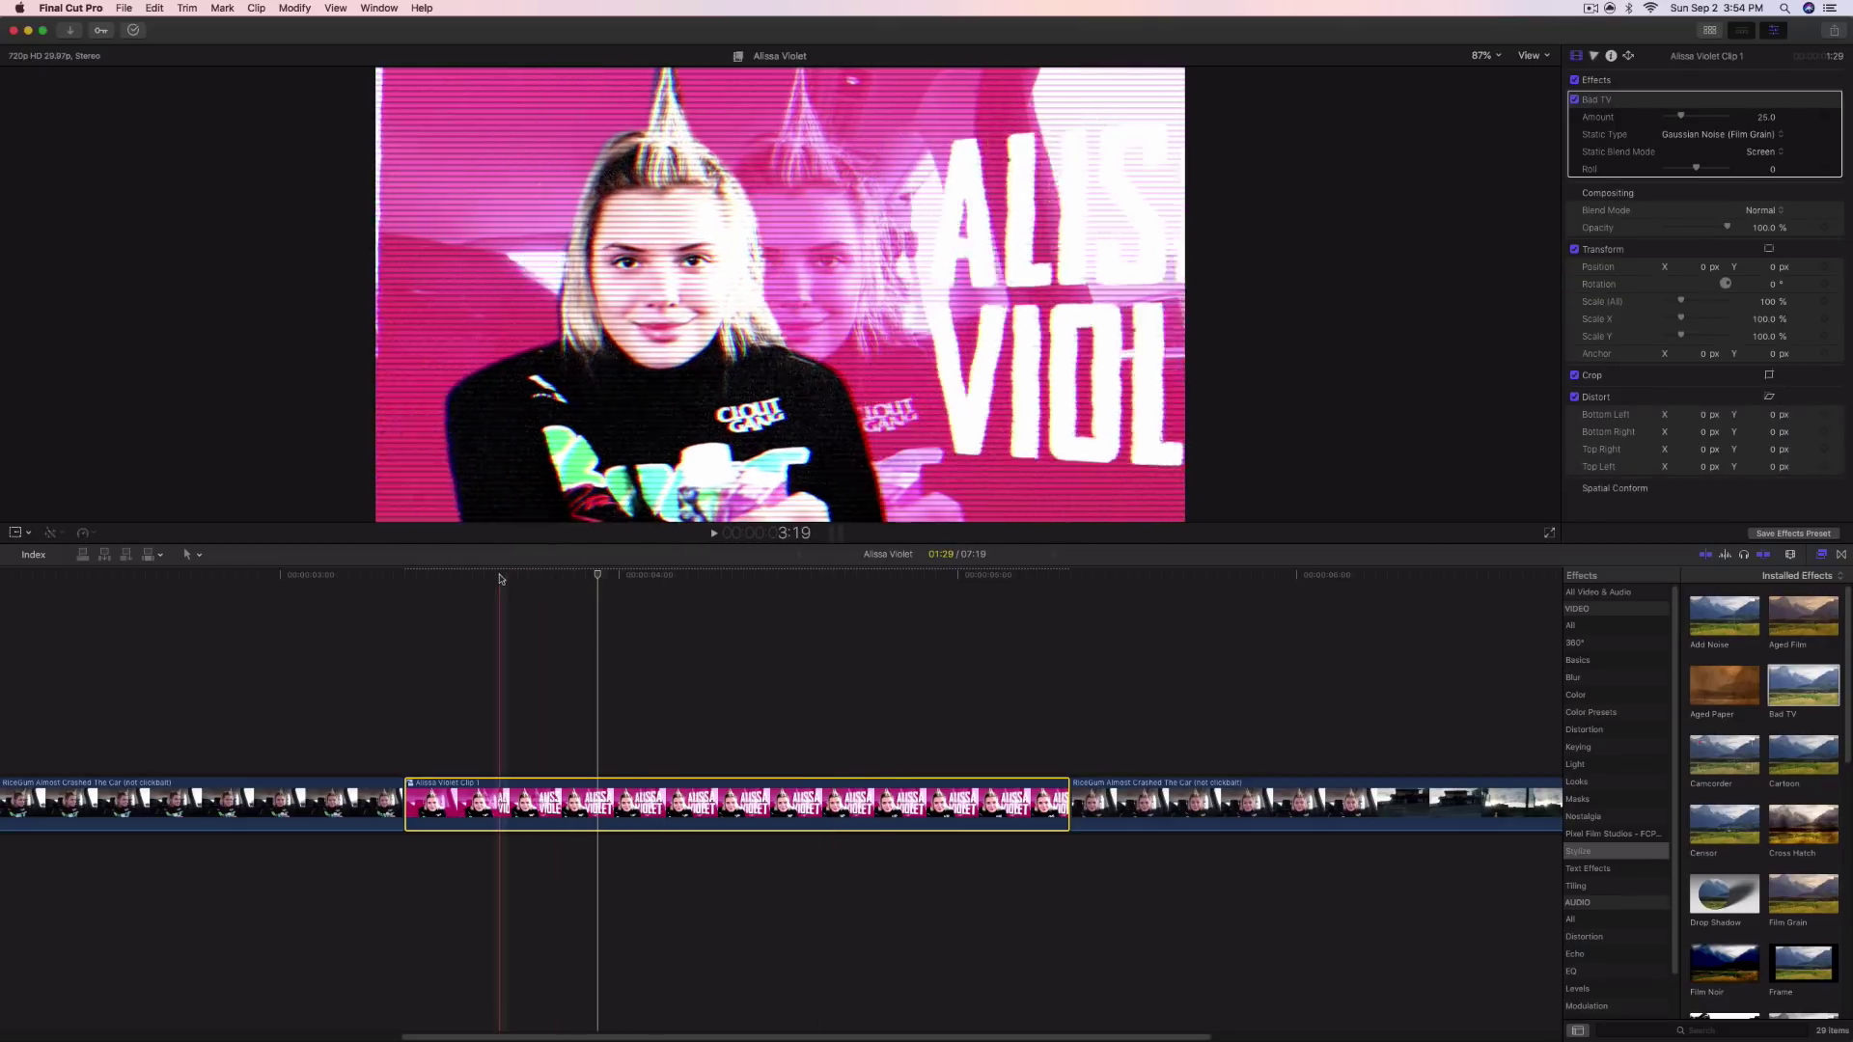
left_click_drag(576, 581, 731, 581)
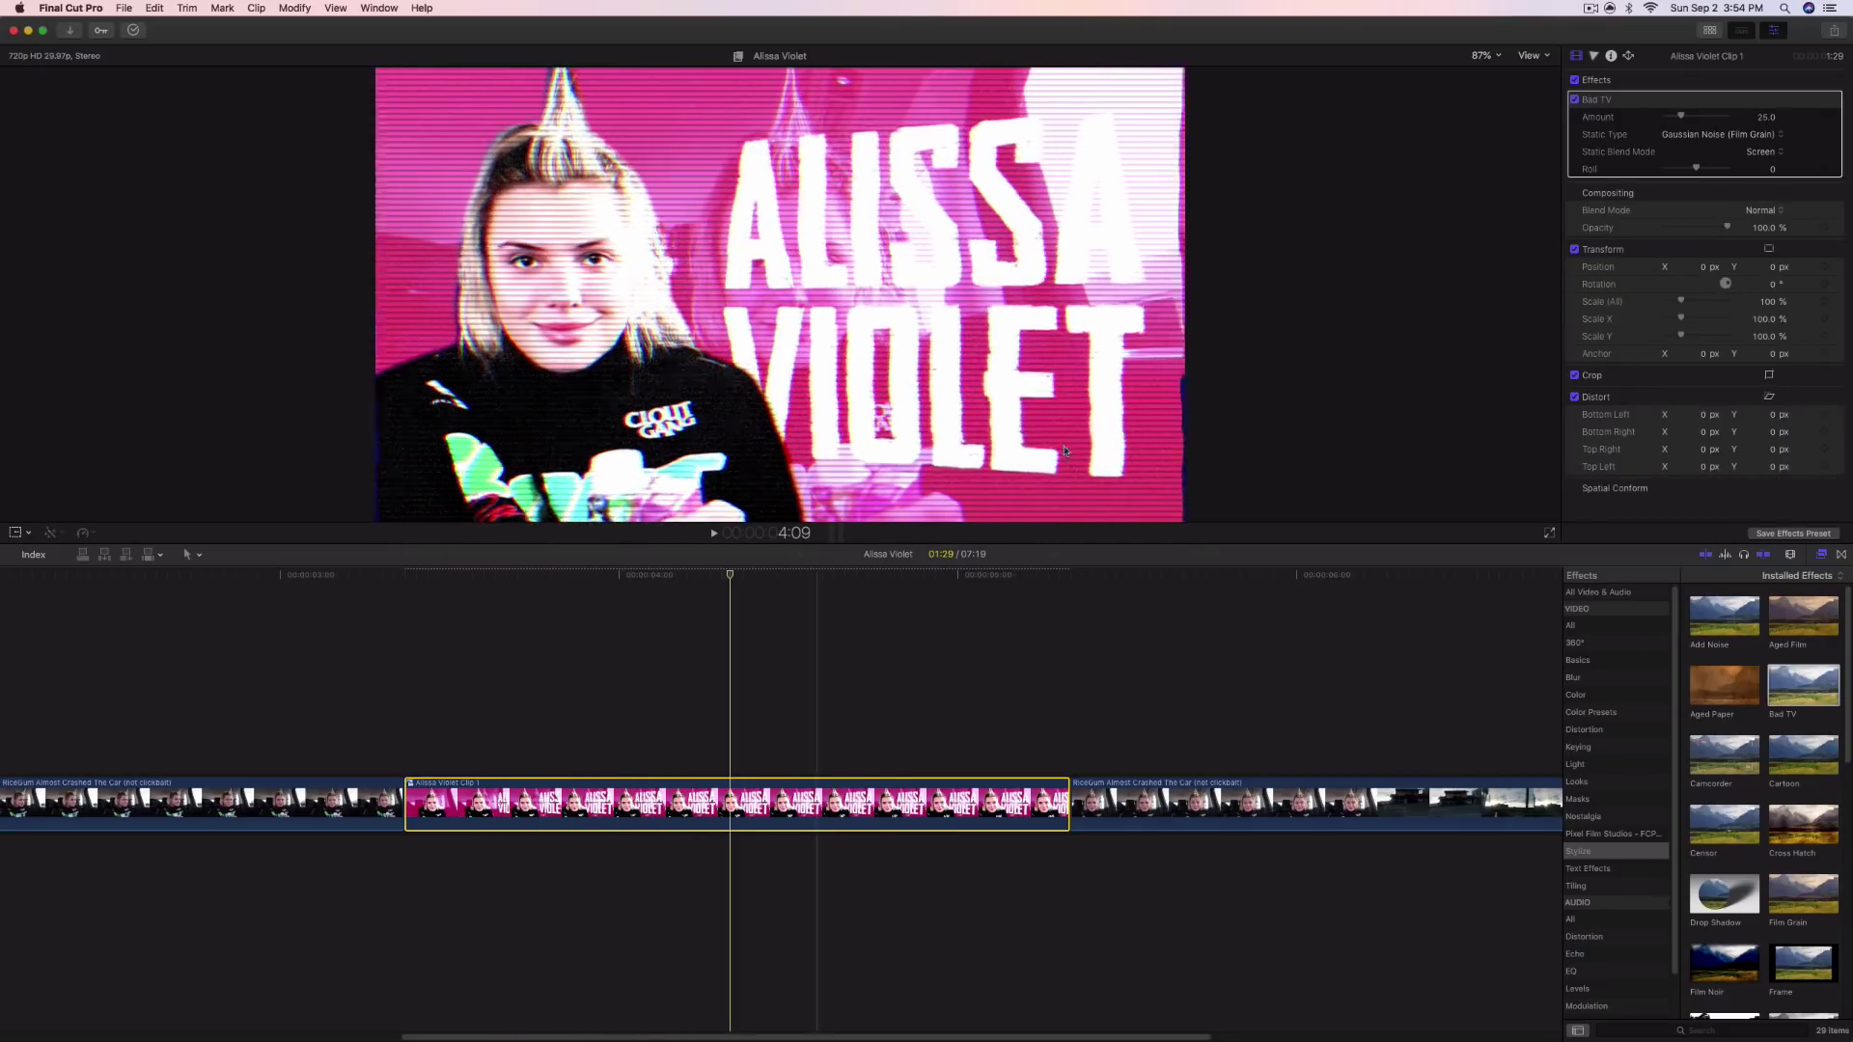
left_click_drag(1682, 113, 1668, 120)
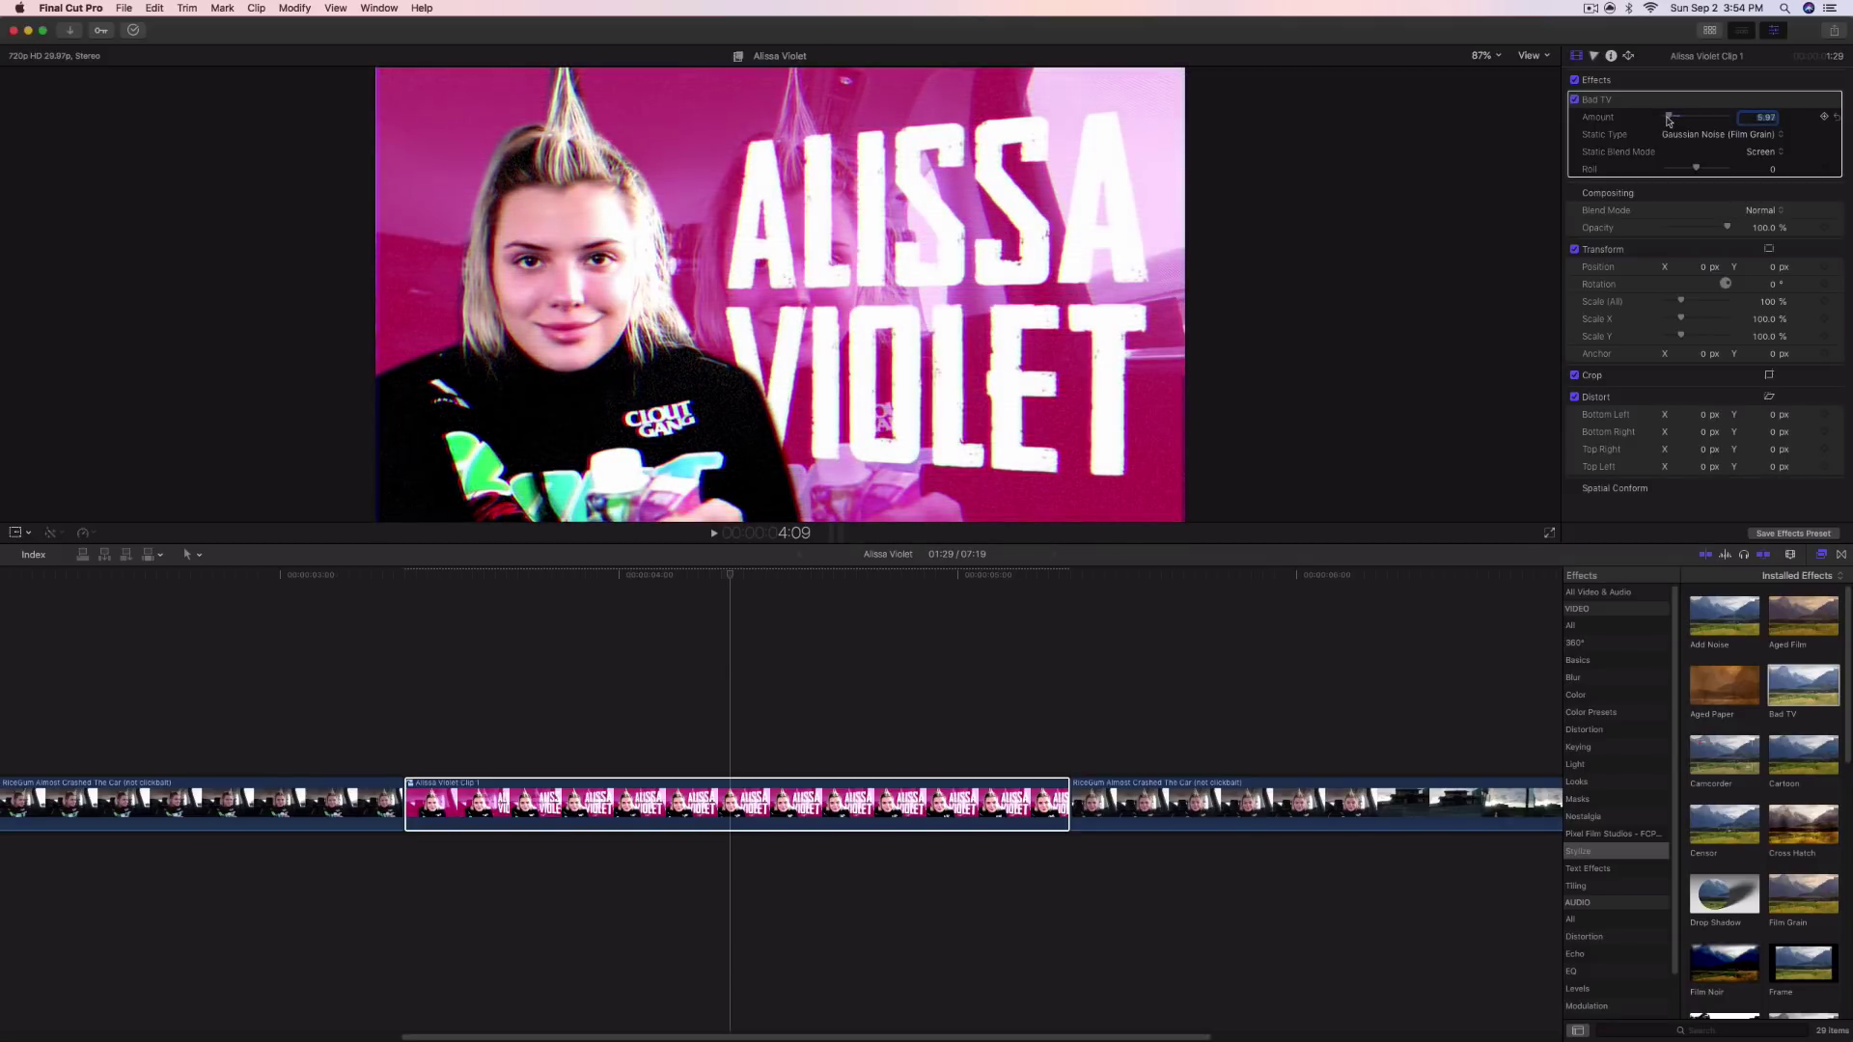
key("space")
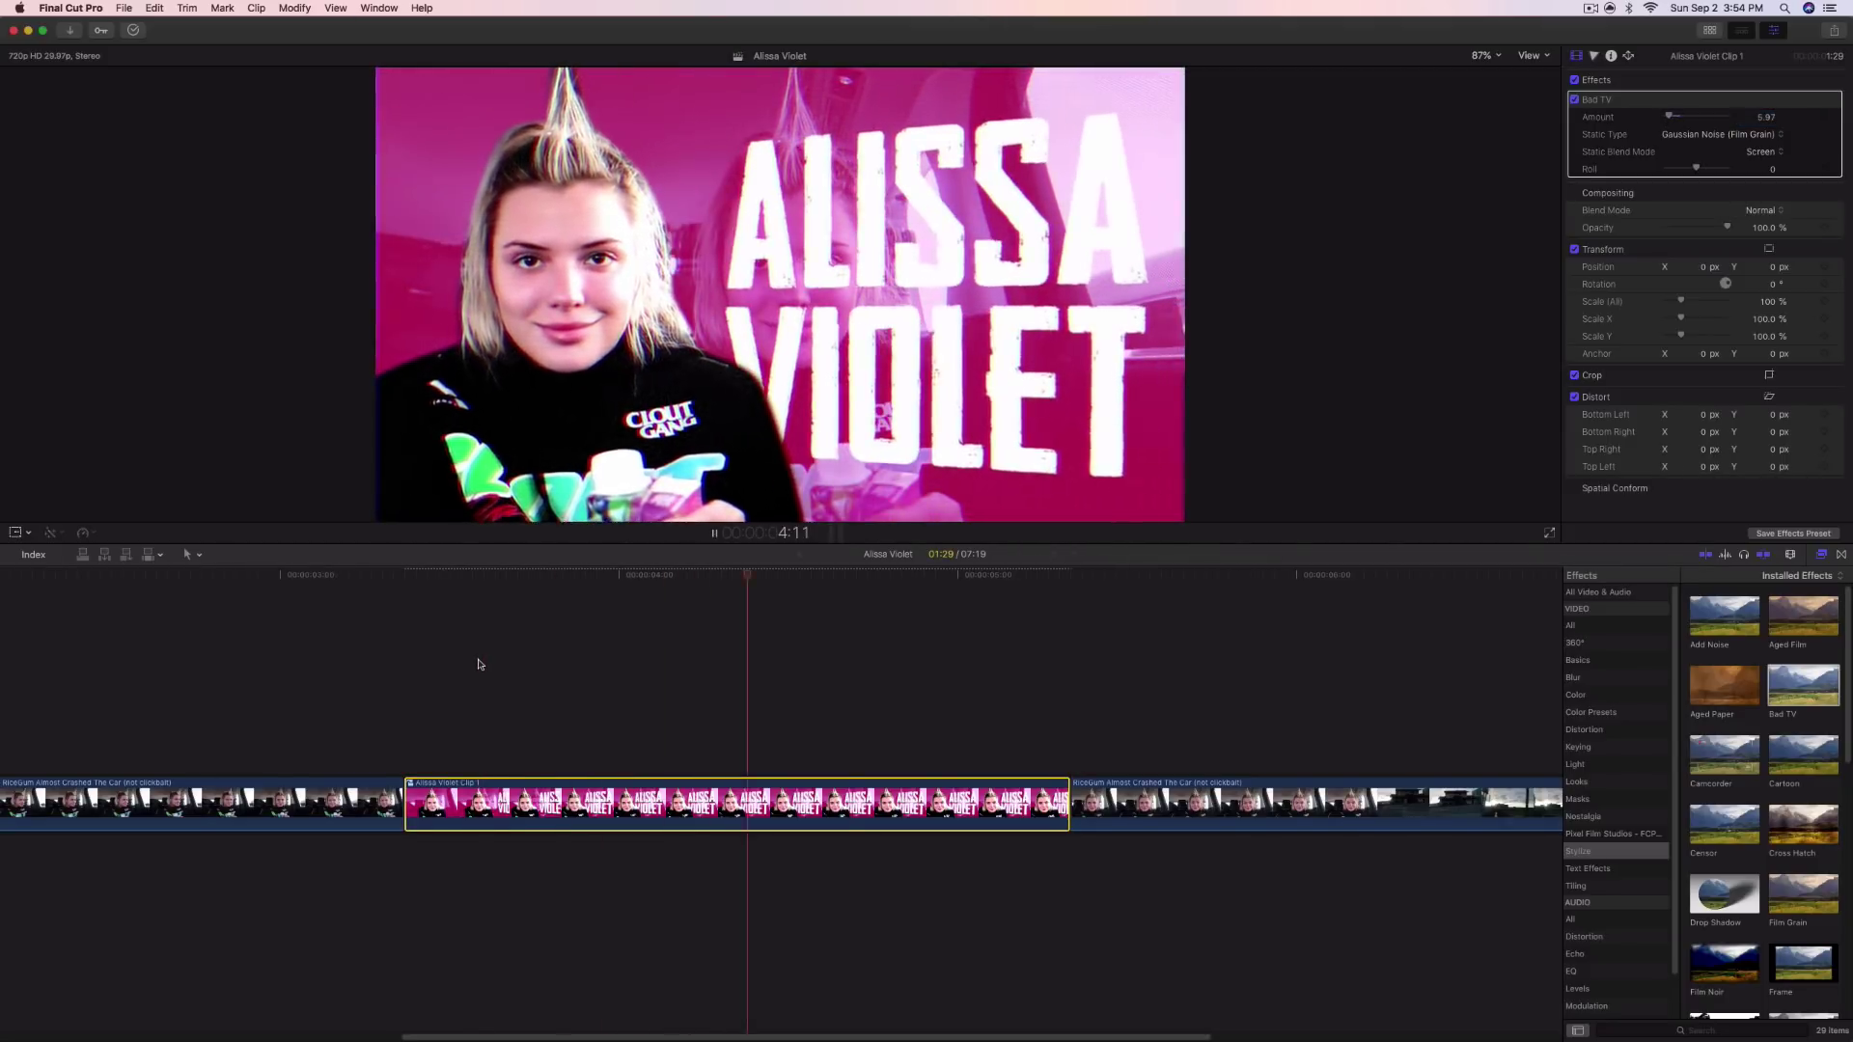
key("space")
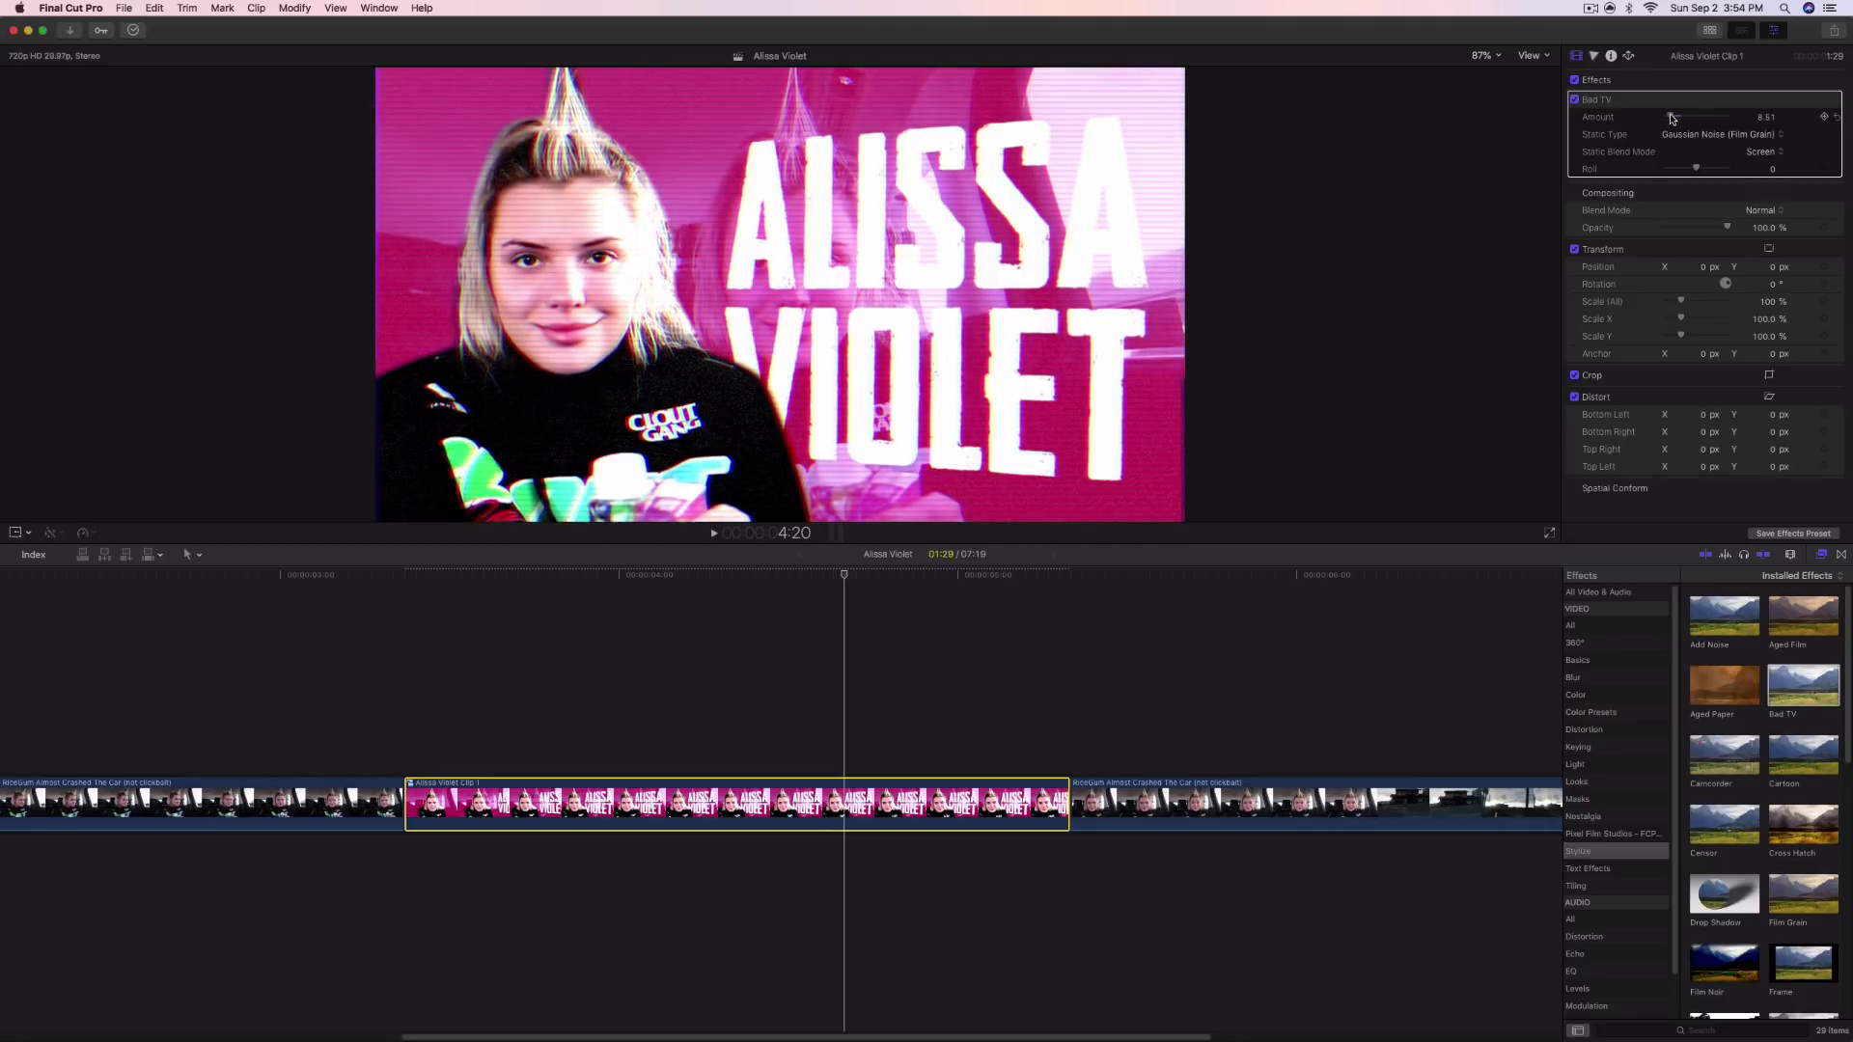
left_click_drag(1724, 755, 857, 793)
scroll(856, 793, "left", 3)
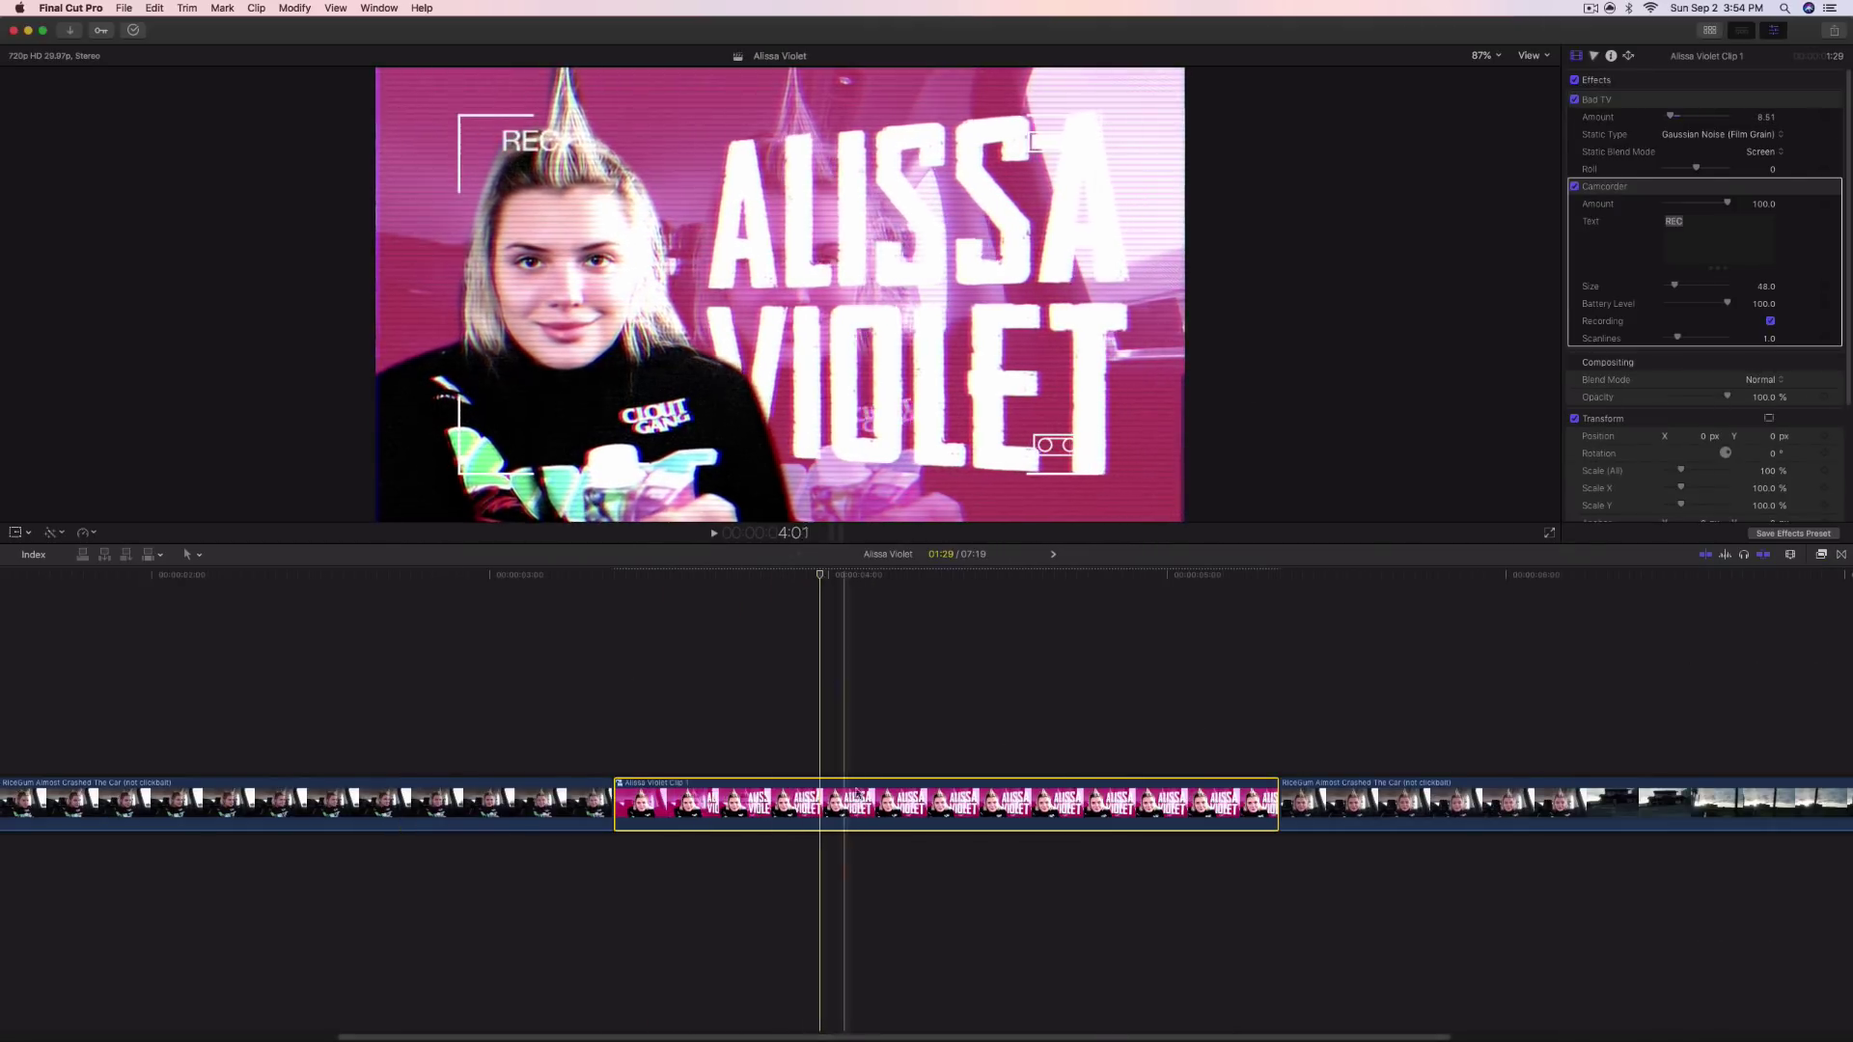
Open the compound clip's contents and try the Gaussian blur effect on the background freeze-frame clip
double_click(902, 800)
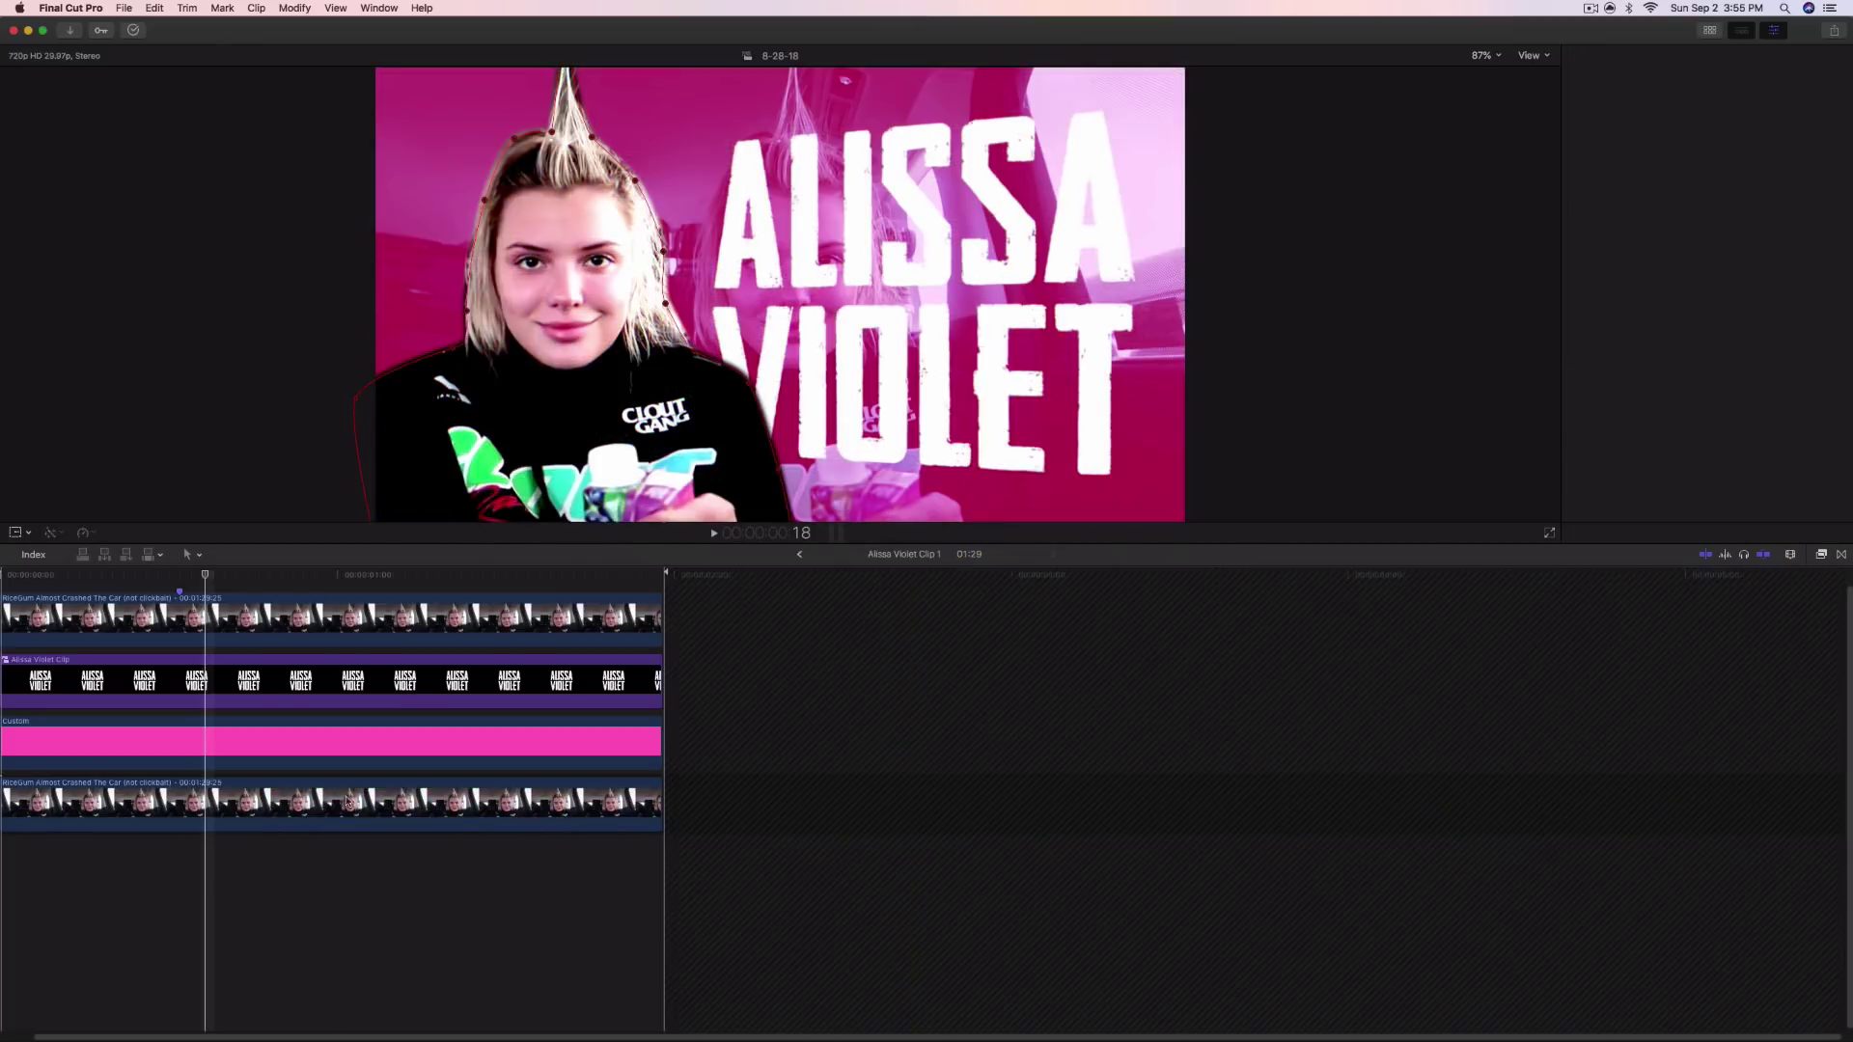
left_click(327, 812)
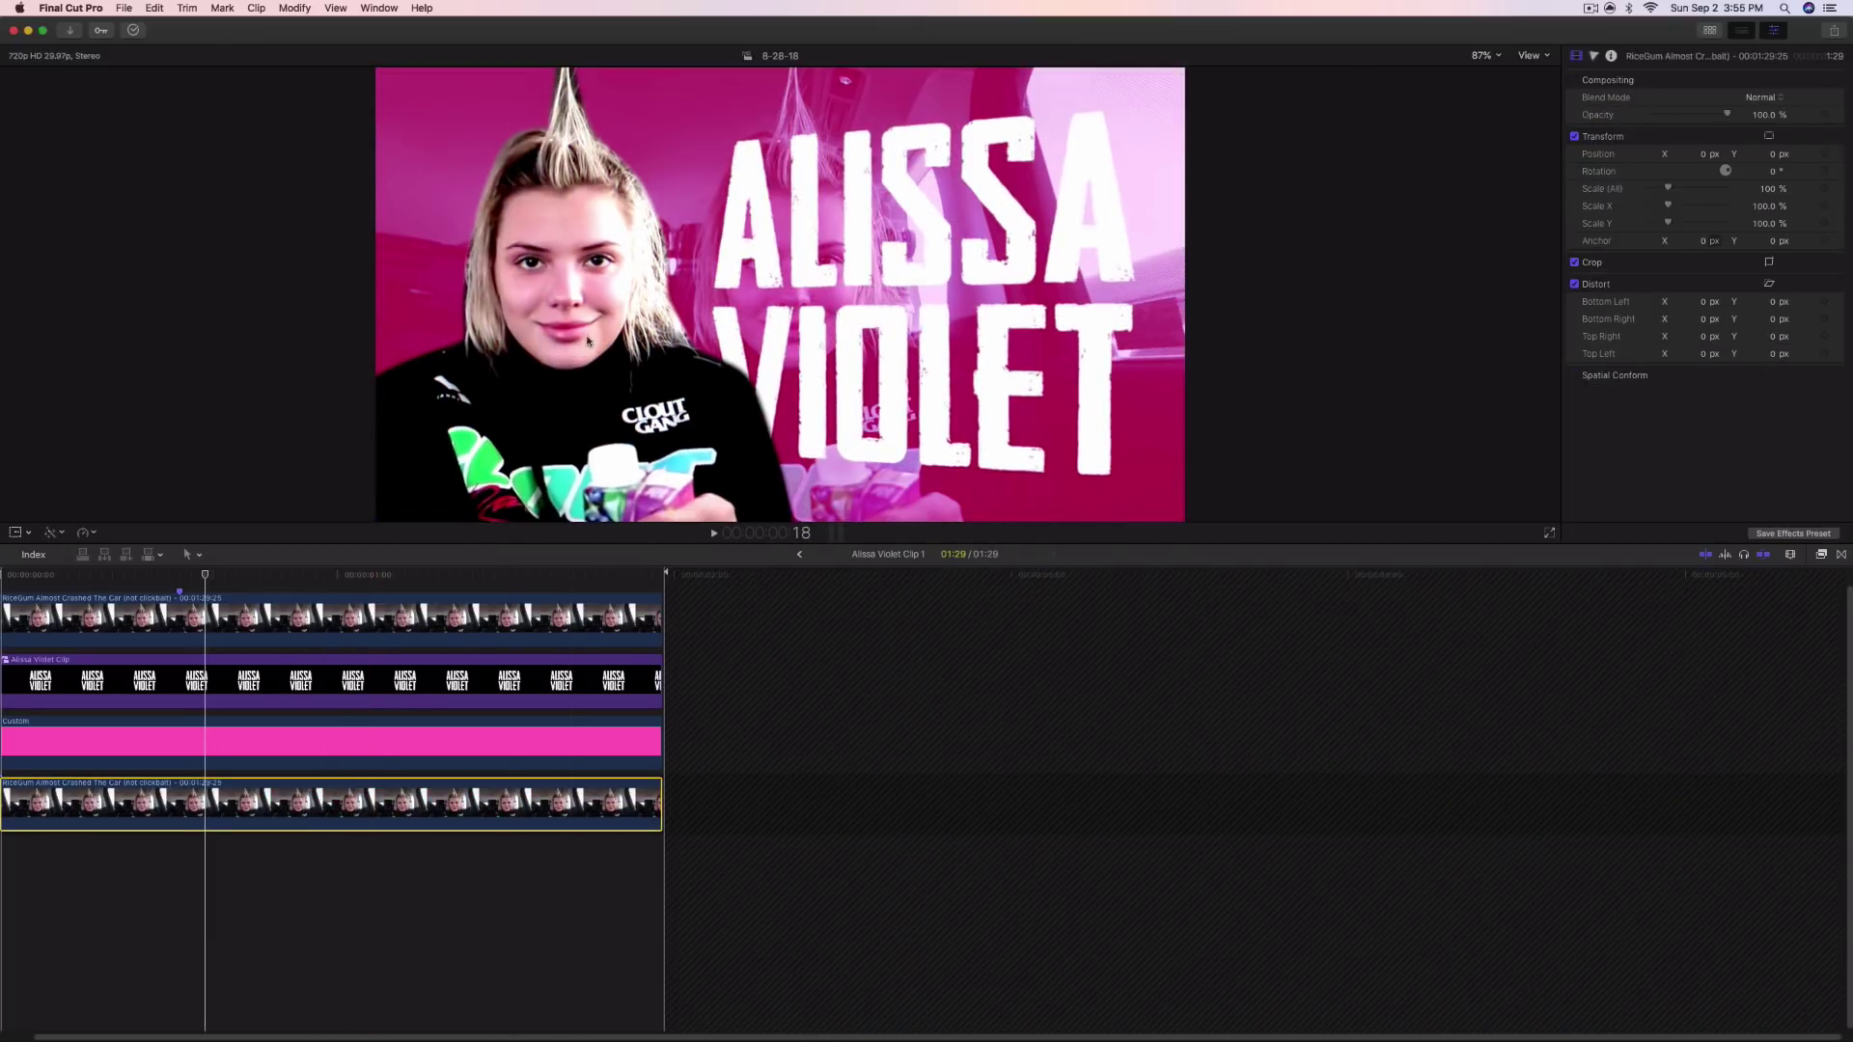
key("shift+z")
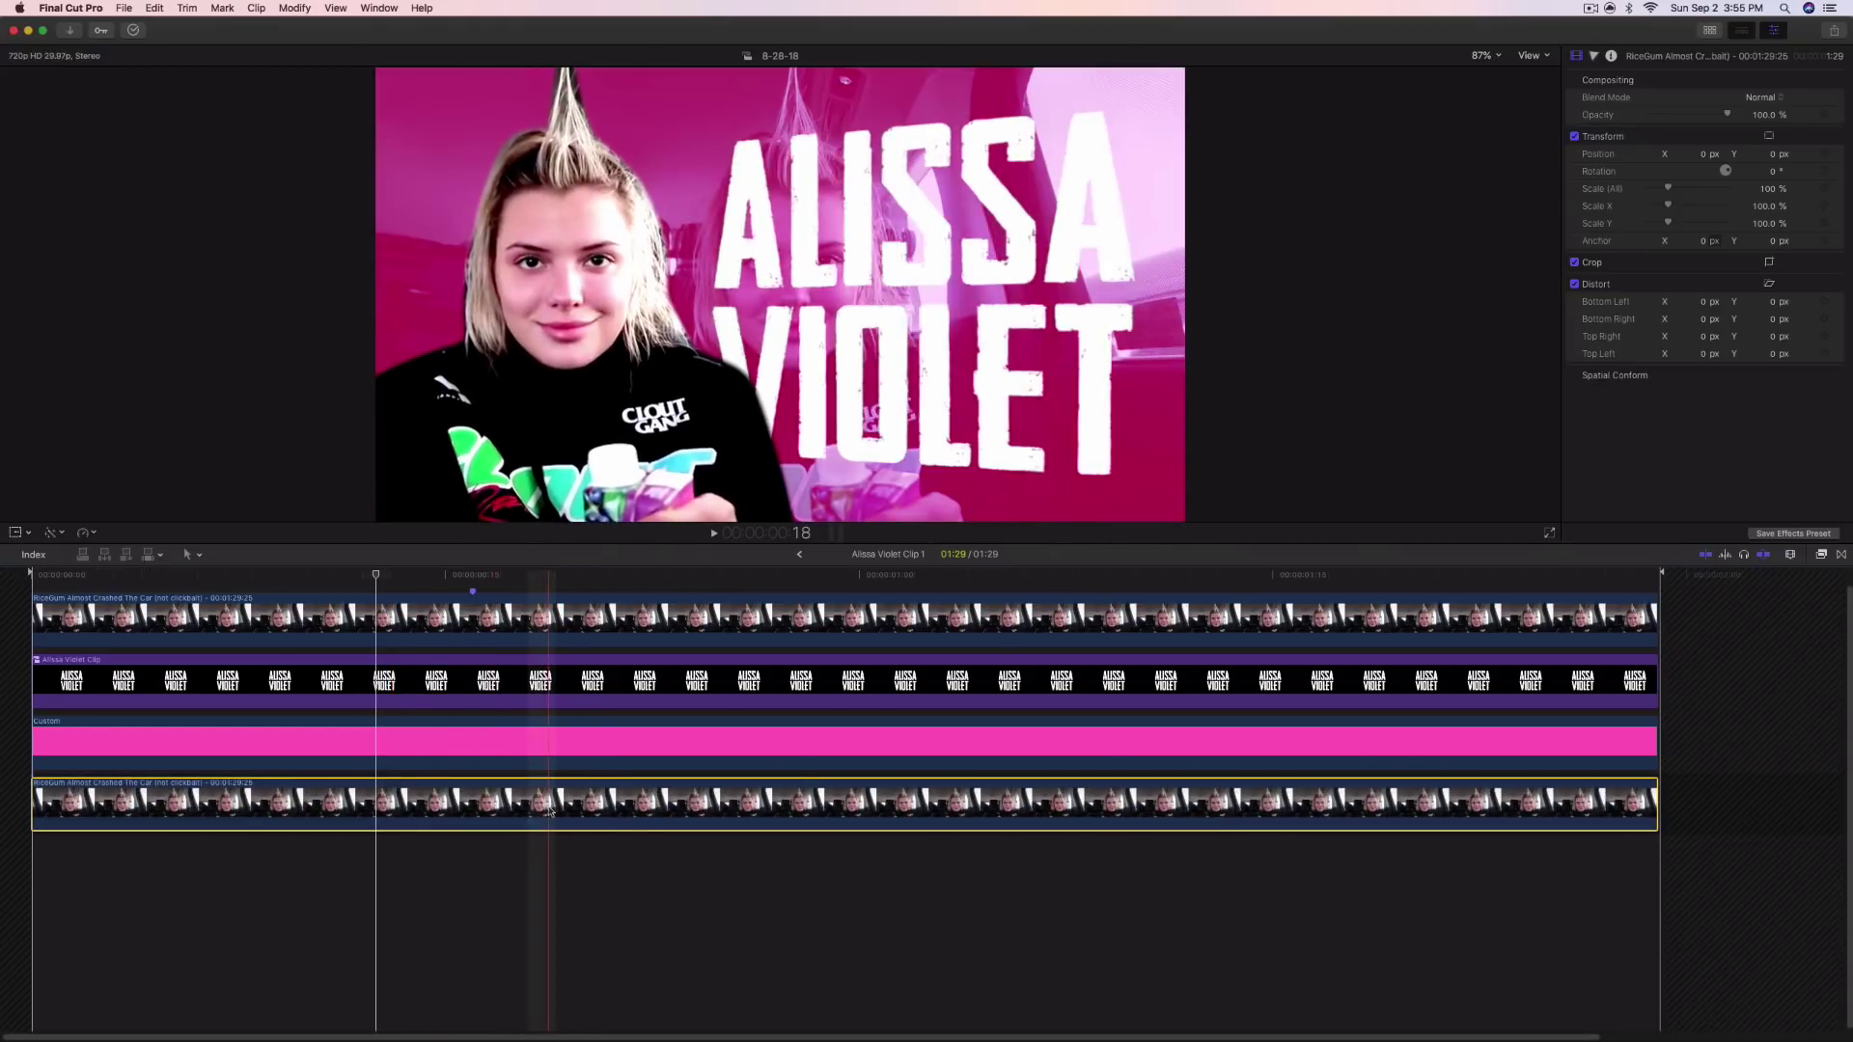
left_click(1821, 555)
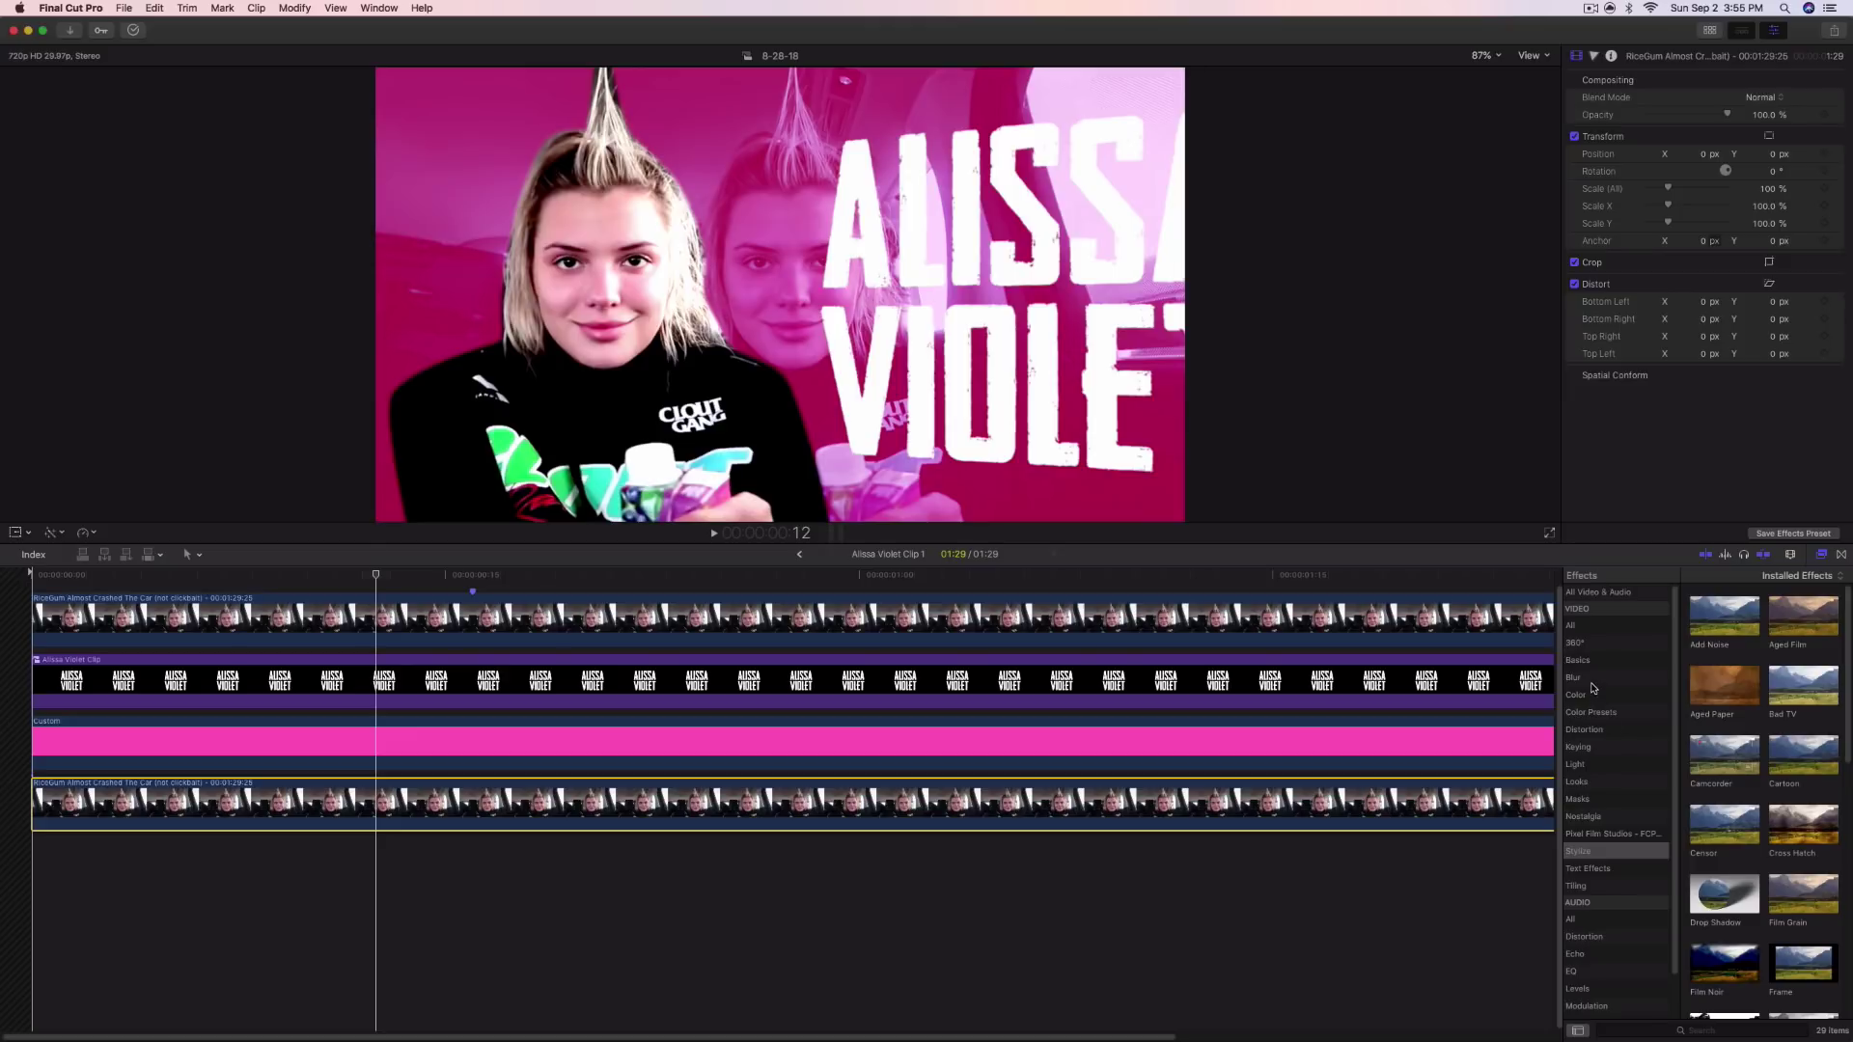
left_click(1591, 680)
left_click_drag(1614, 701, 1353, 811)
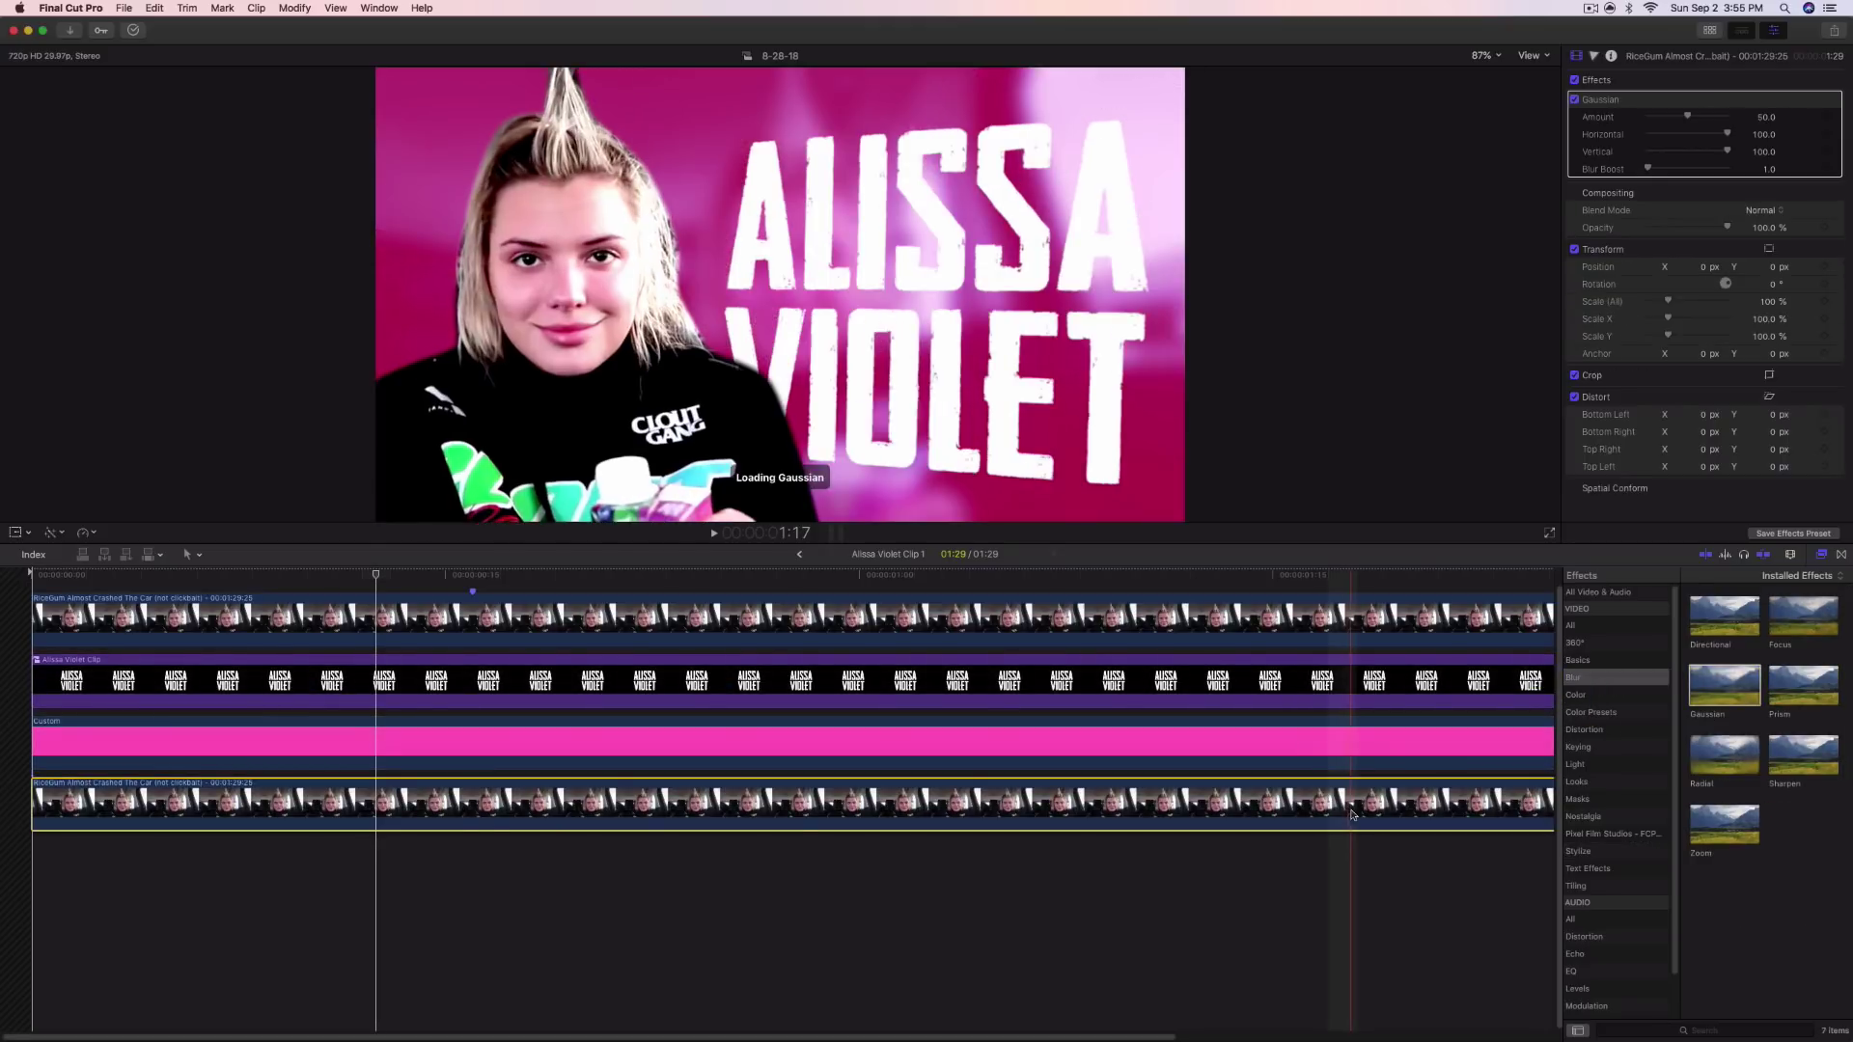
left_click(1821, 555)
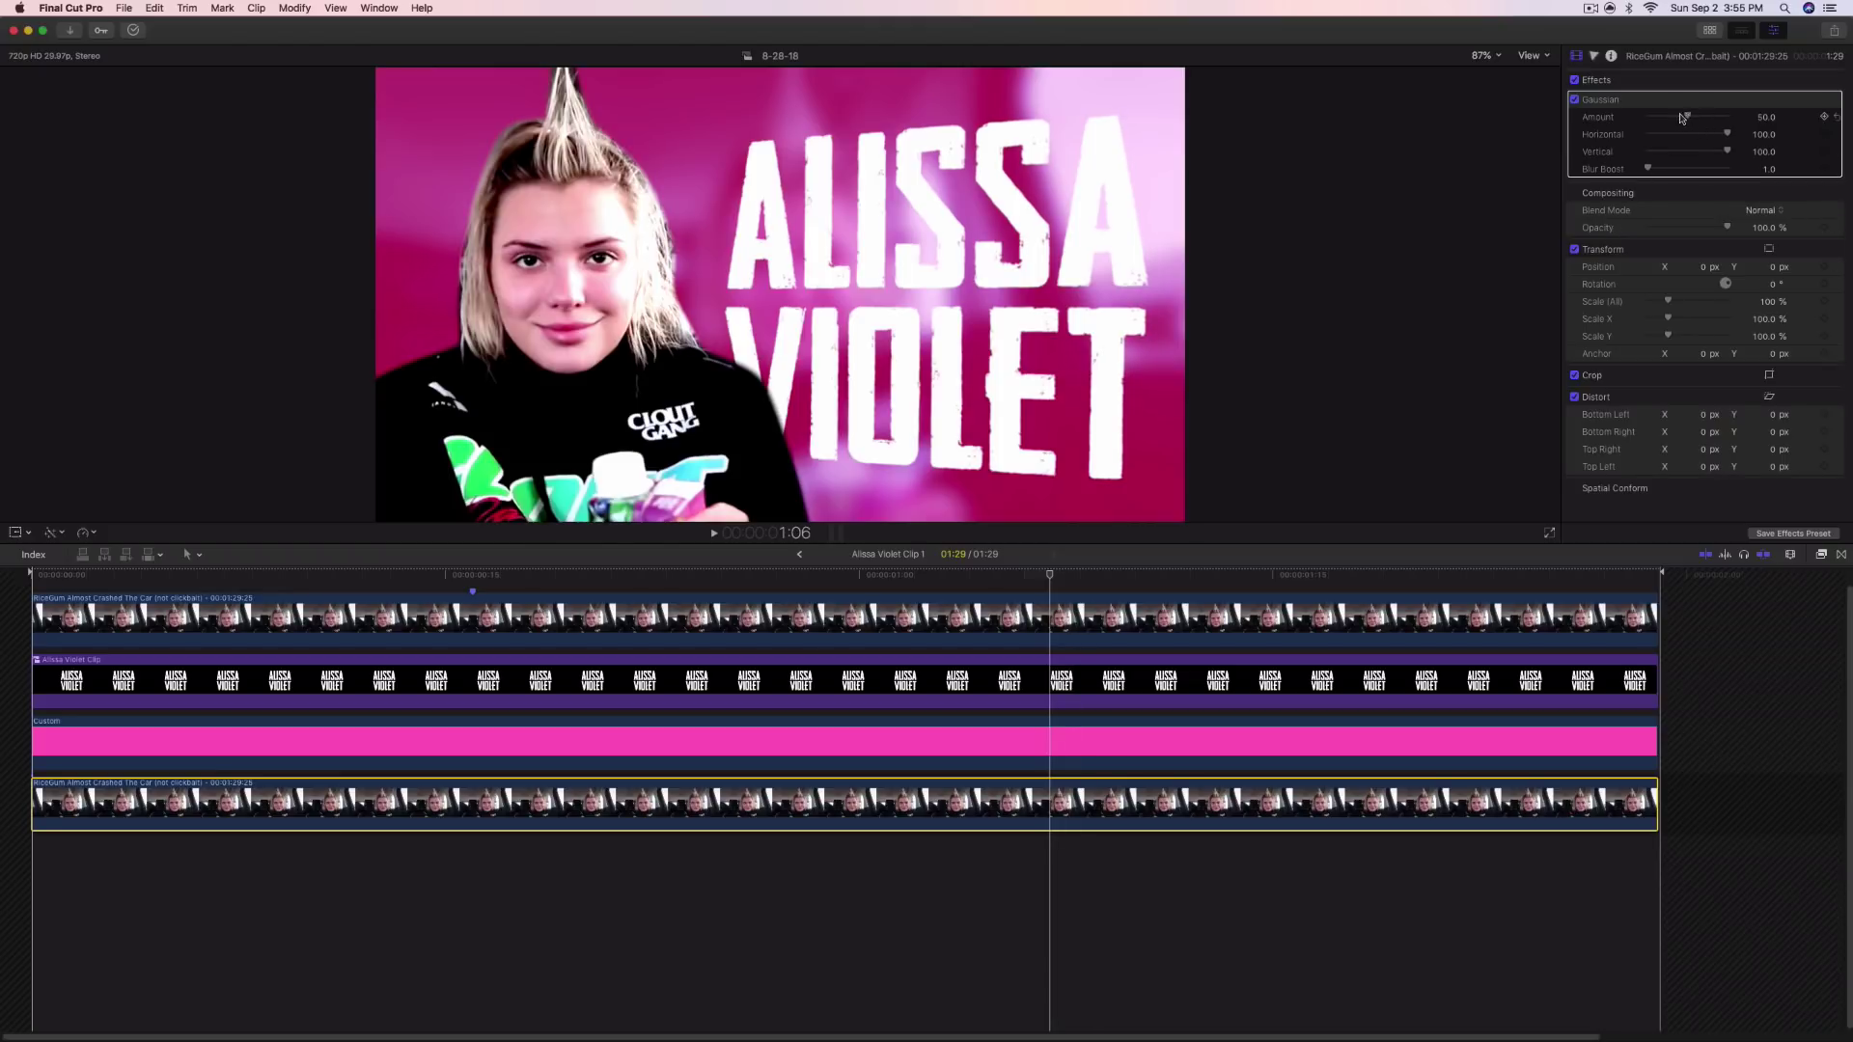
Return to the main project timeline with the inspector hidden, fit the whole edit in view and play it from the start
left_click(1773, 30)
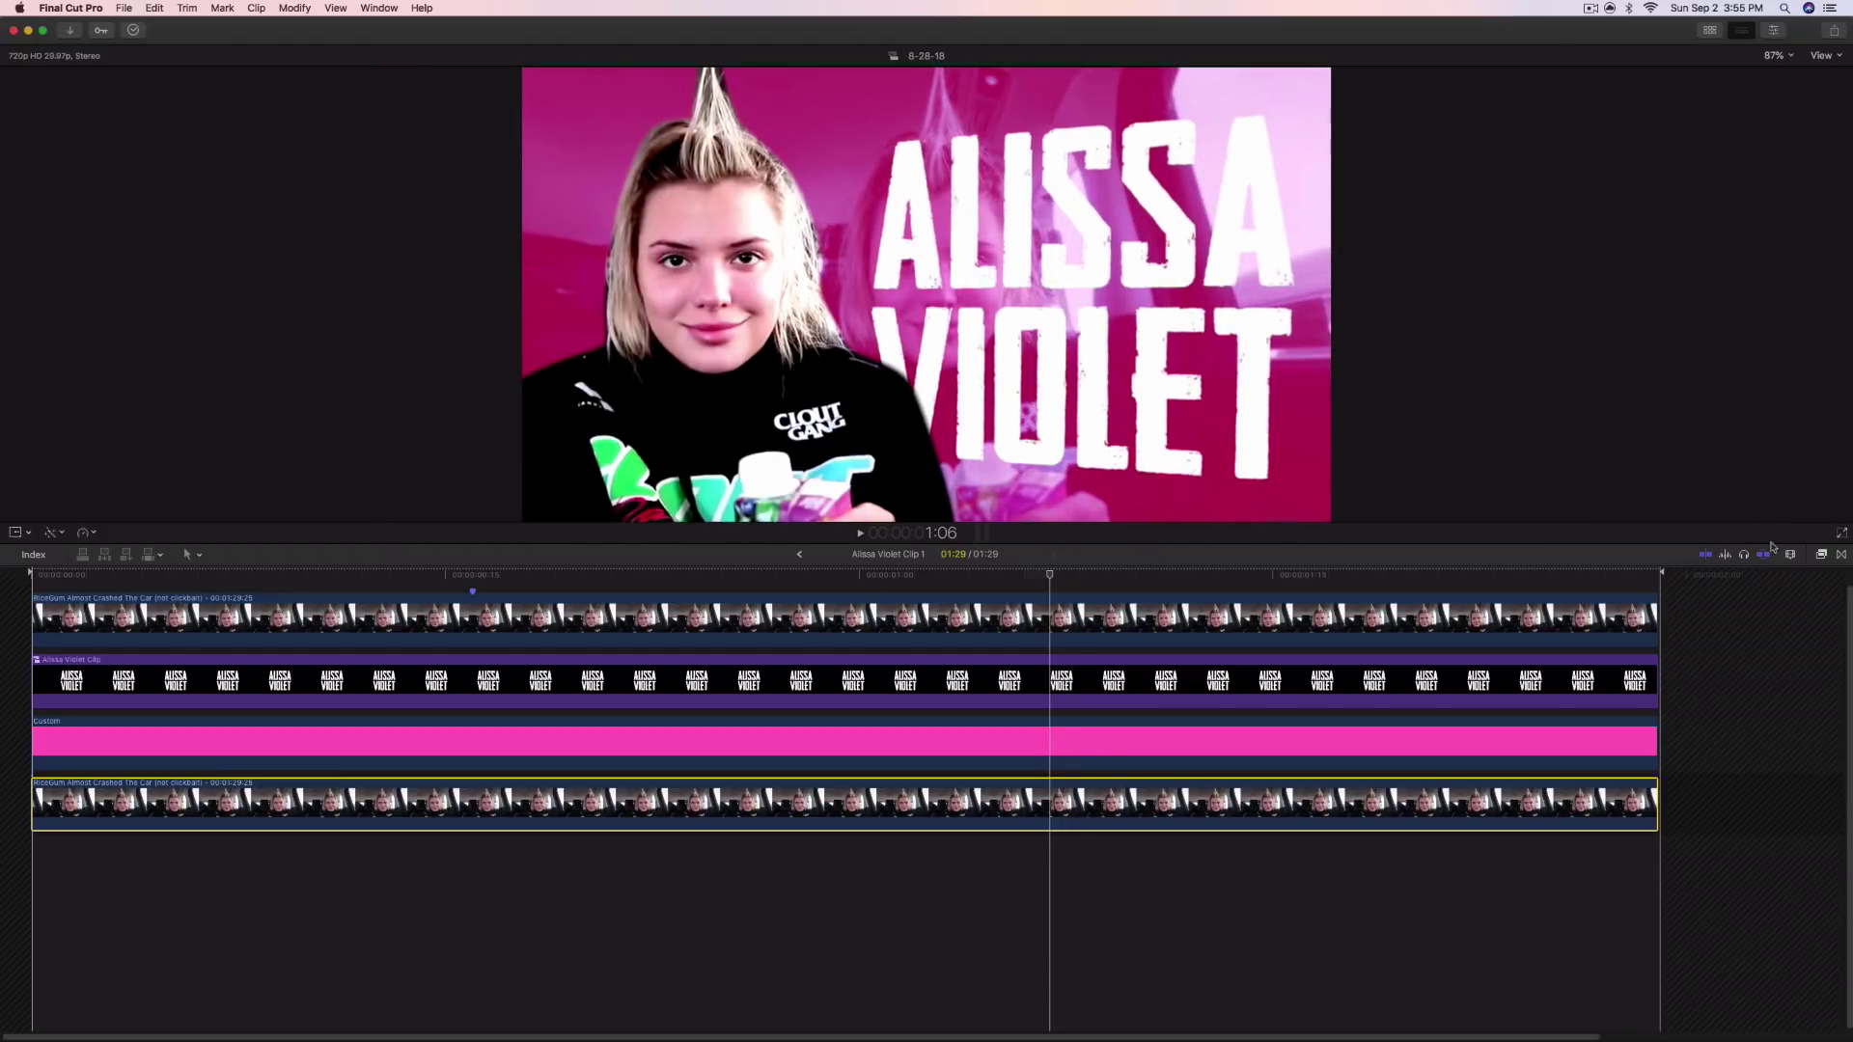
left_click(798, 555)
key("shift+z")
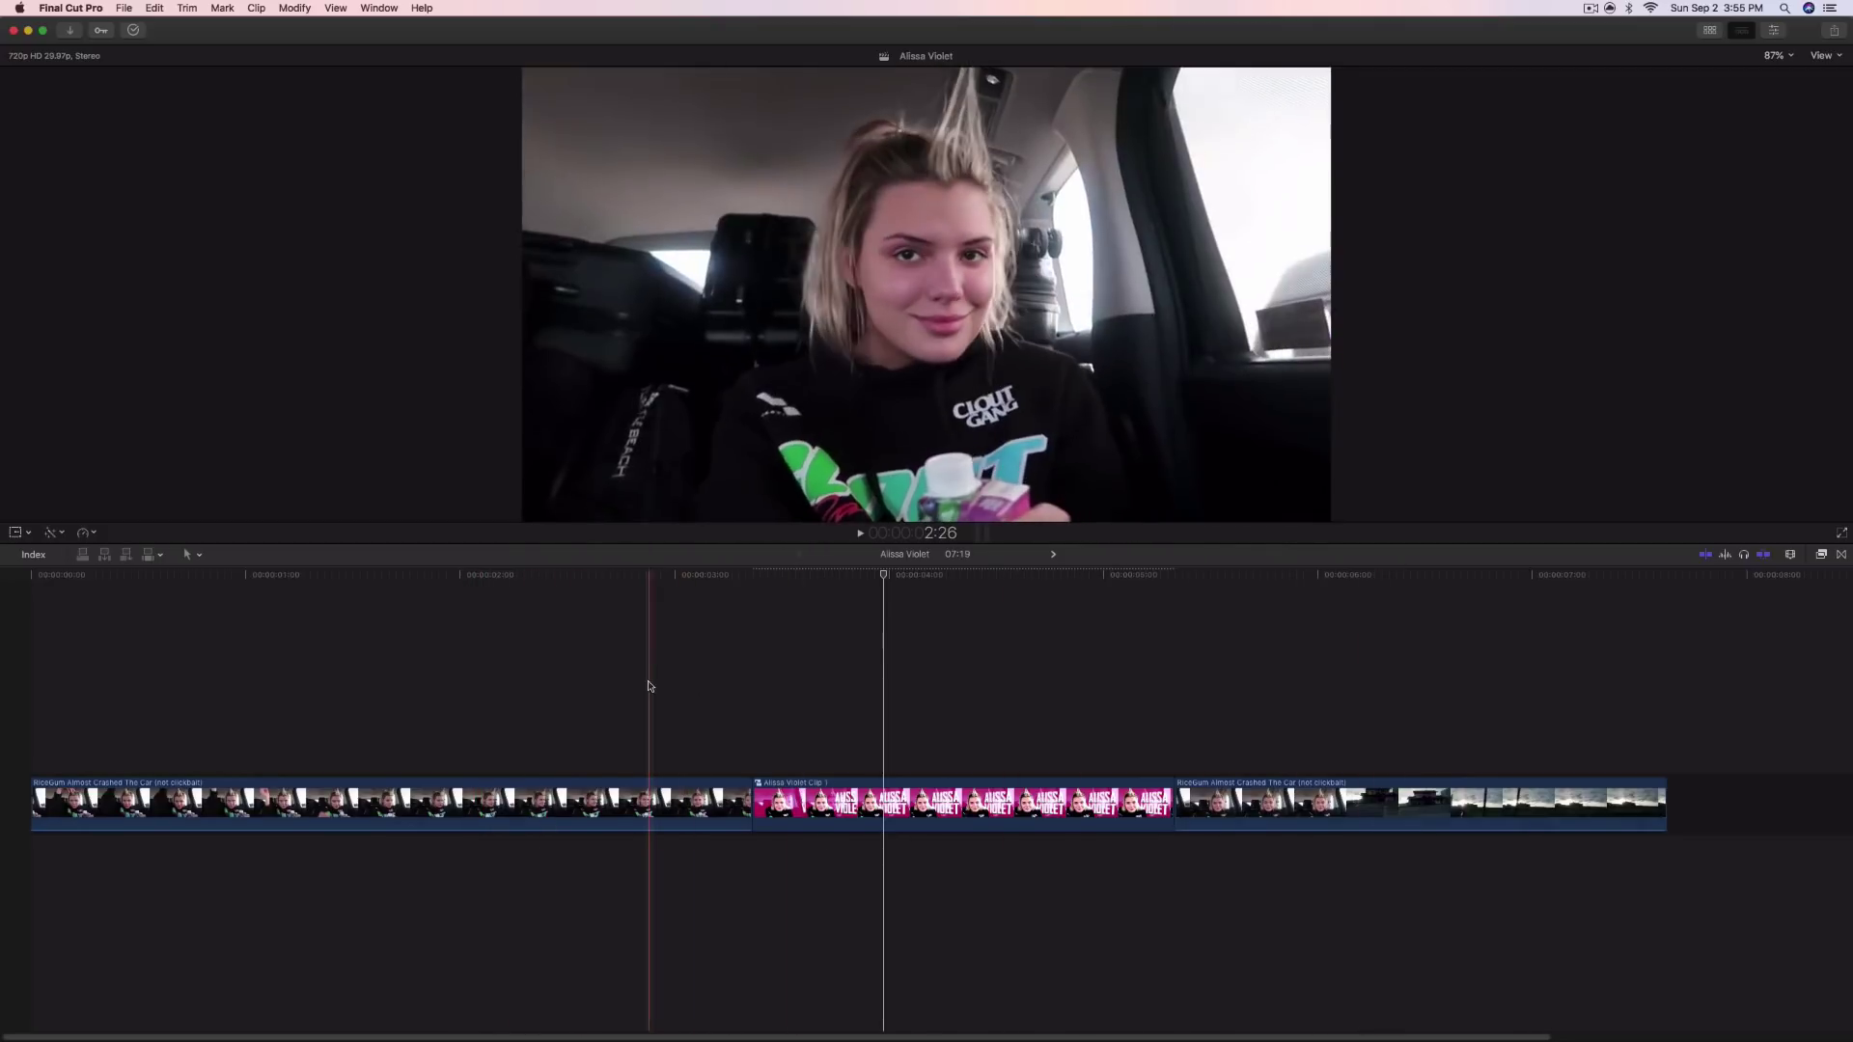
key("space")
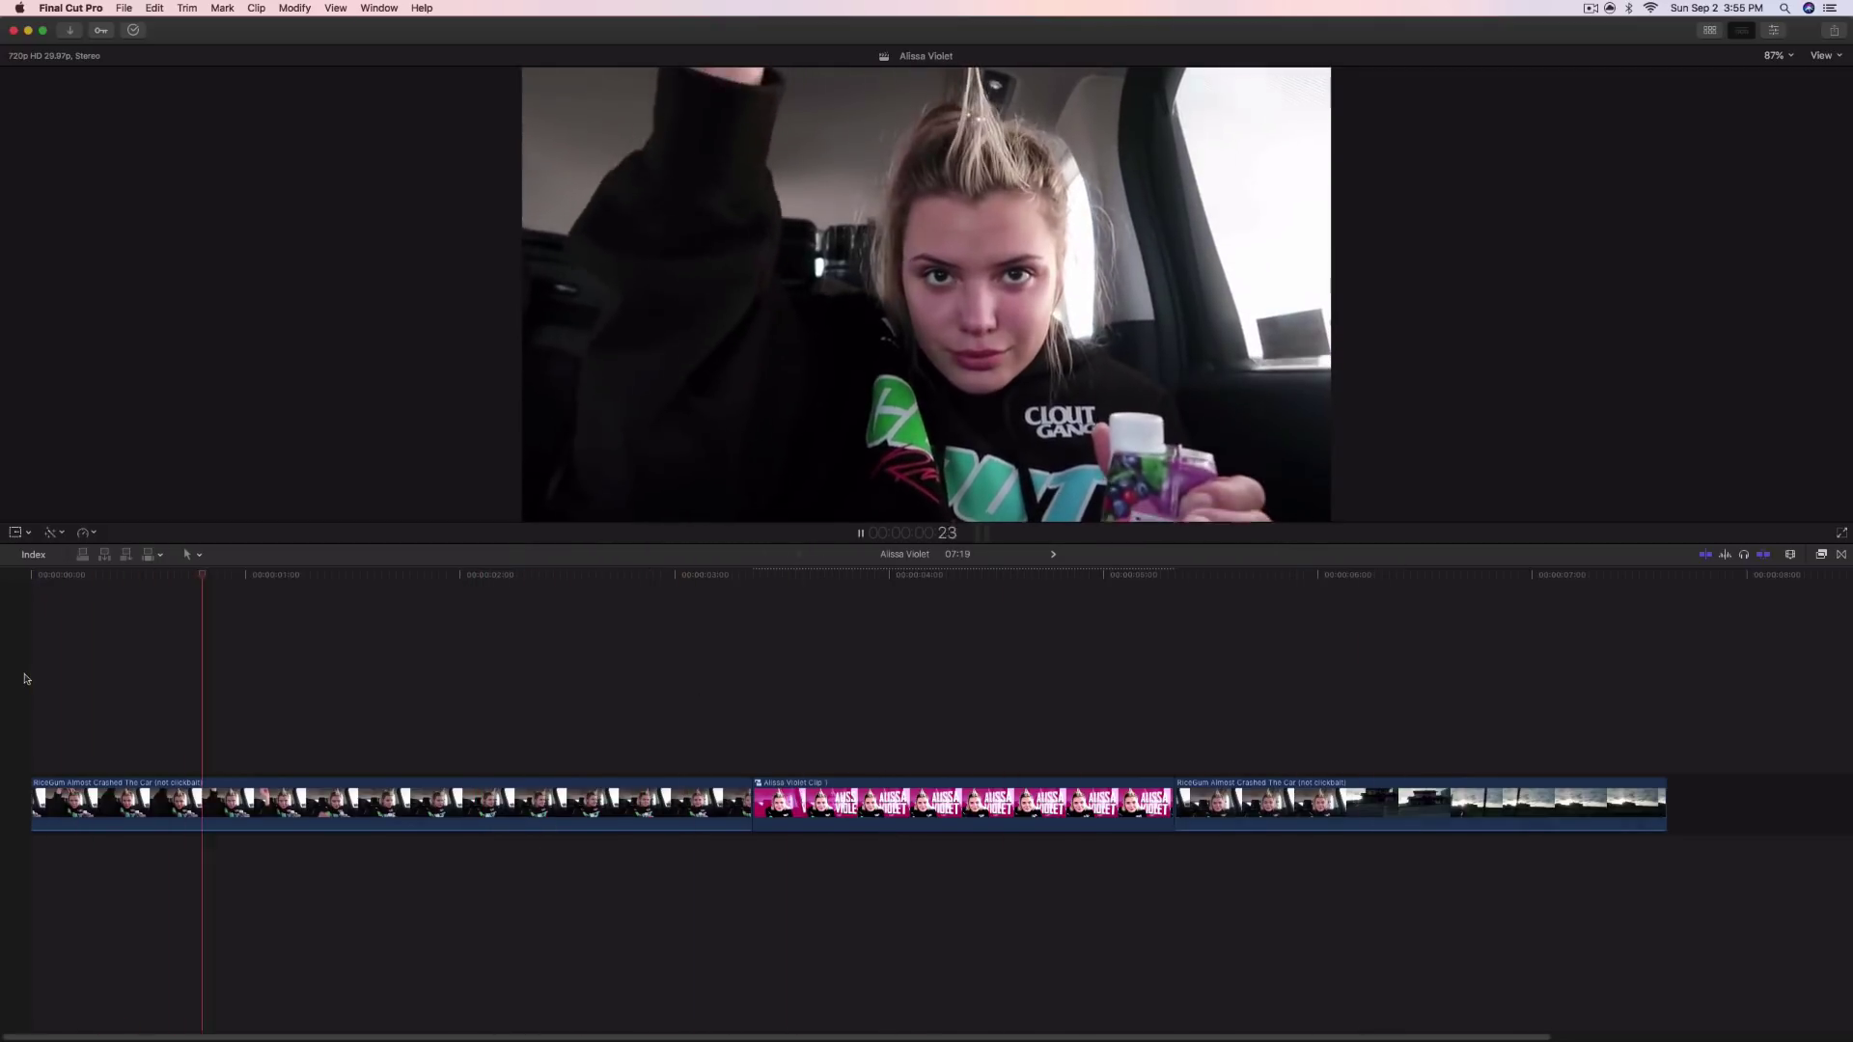